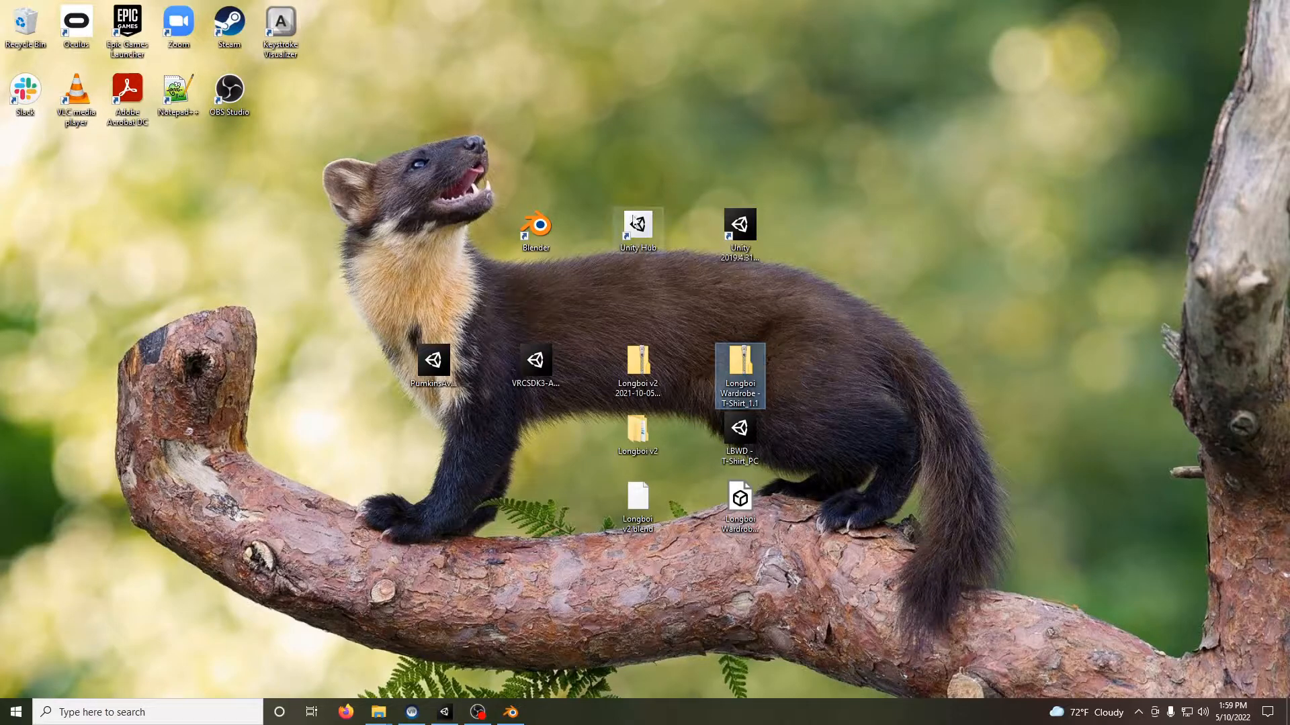
- Examine the required files on the desktop and the contents of the Longboi v2 archive, including its Unity Projects and Blend Files folders
left_click(542, 220)
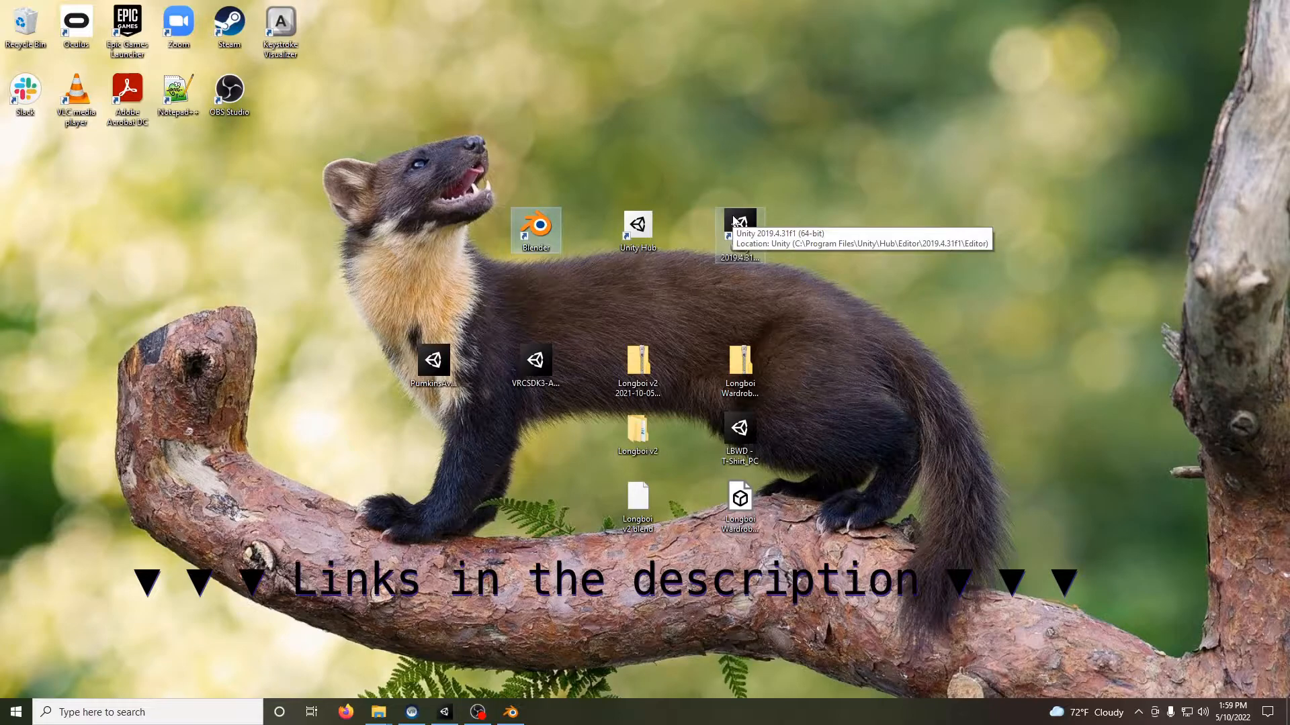
left_click(433, 372)
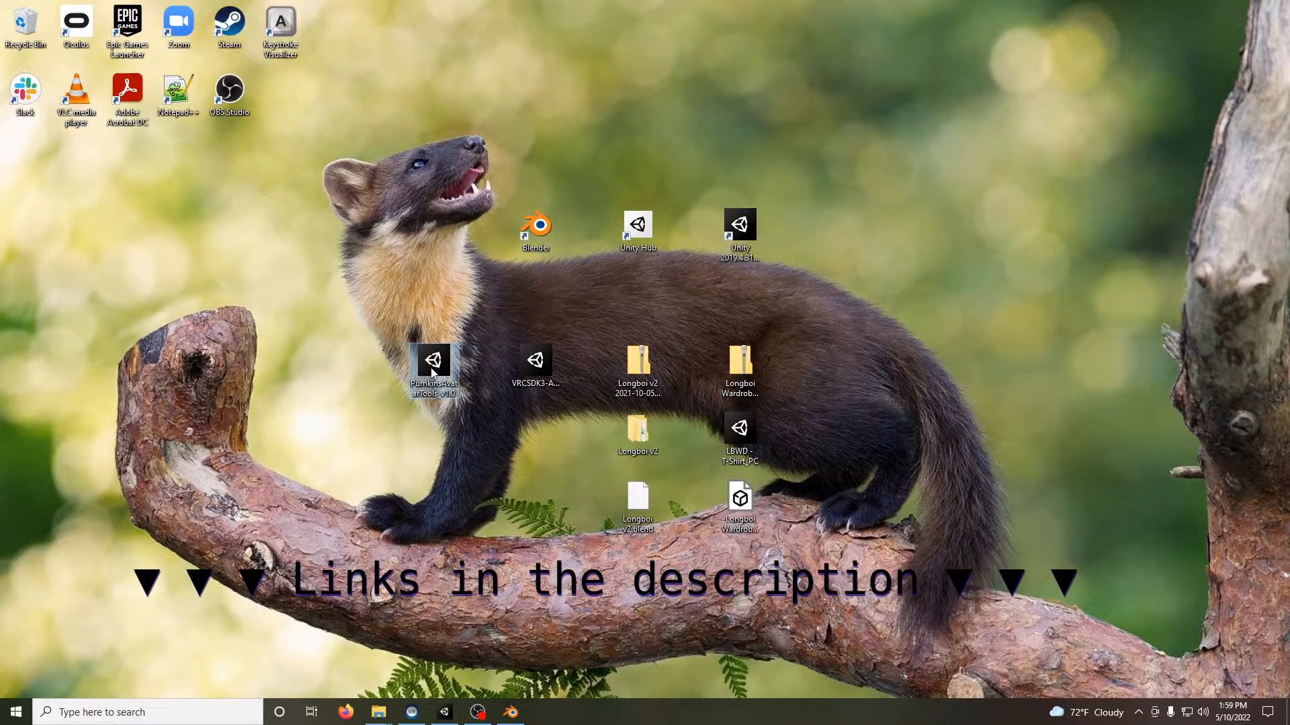
left_click(542, 358)
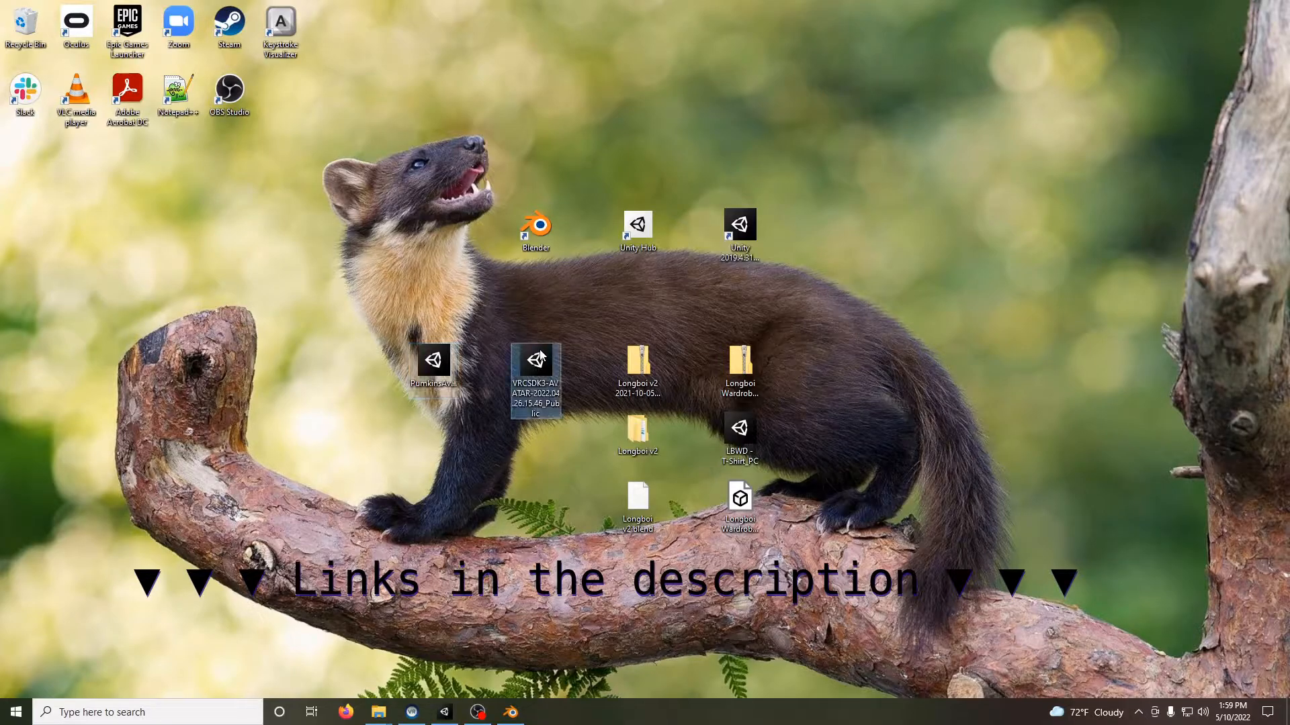
left_click(641, 354)
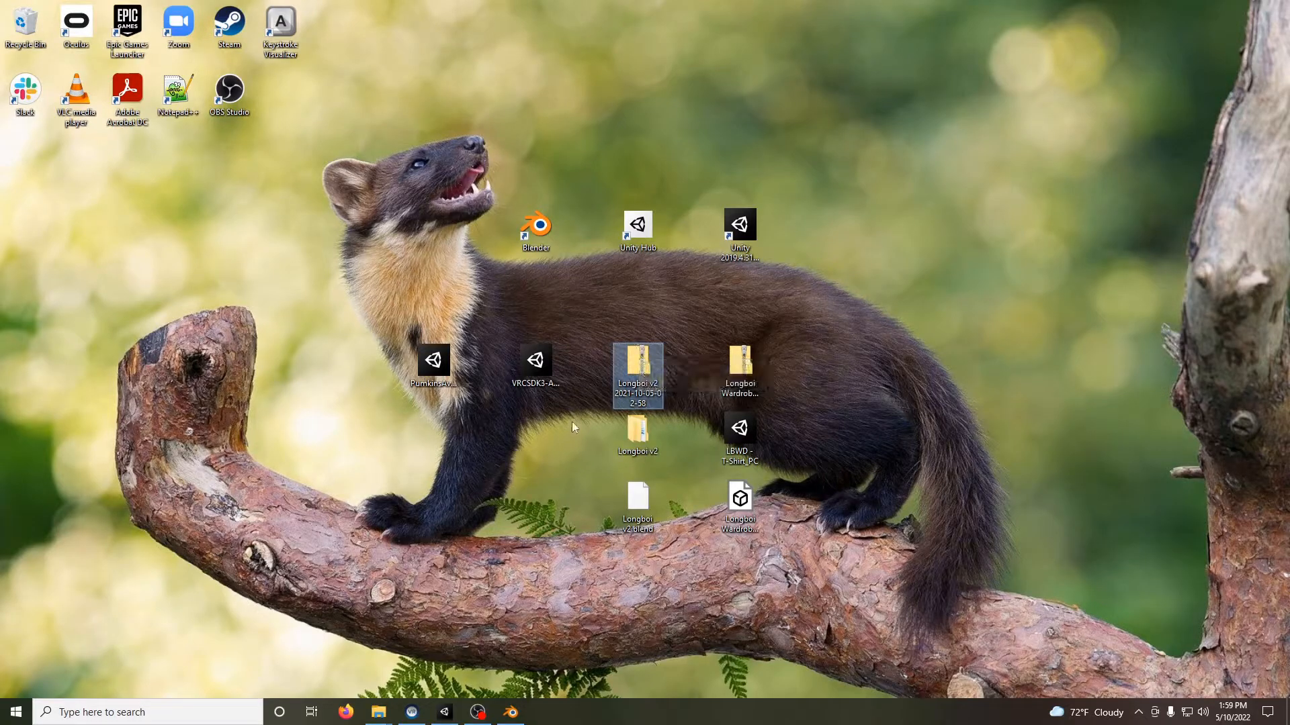
double_click(646, 359)
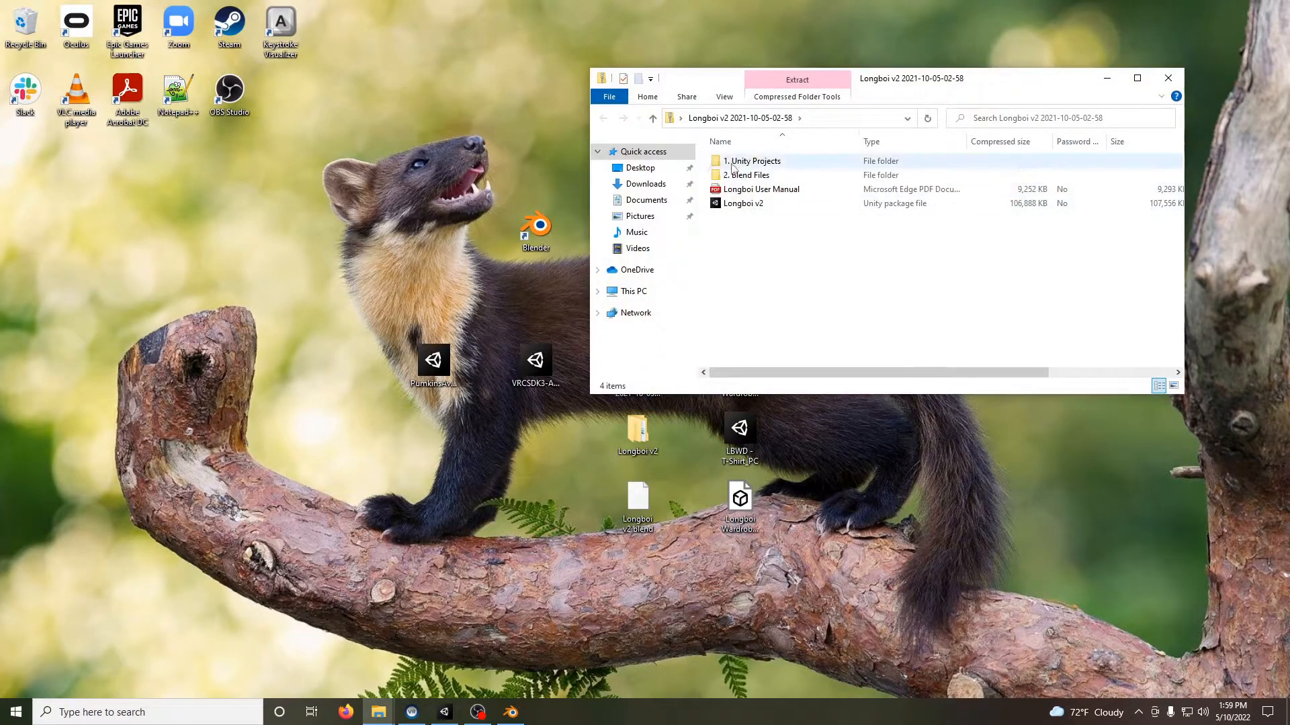
double_click(727, 160)
left_click(652, 119)
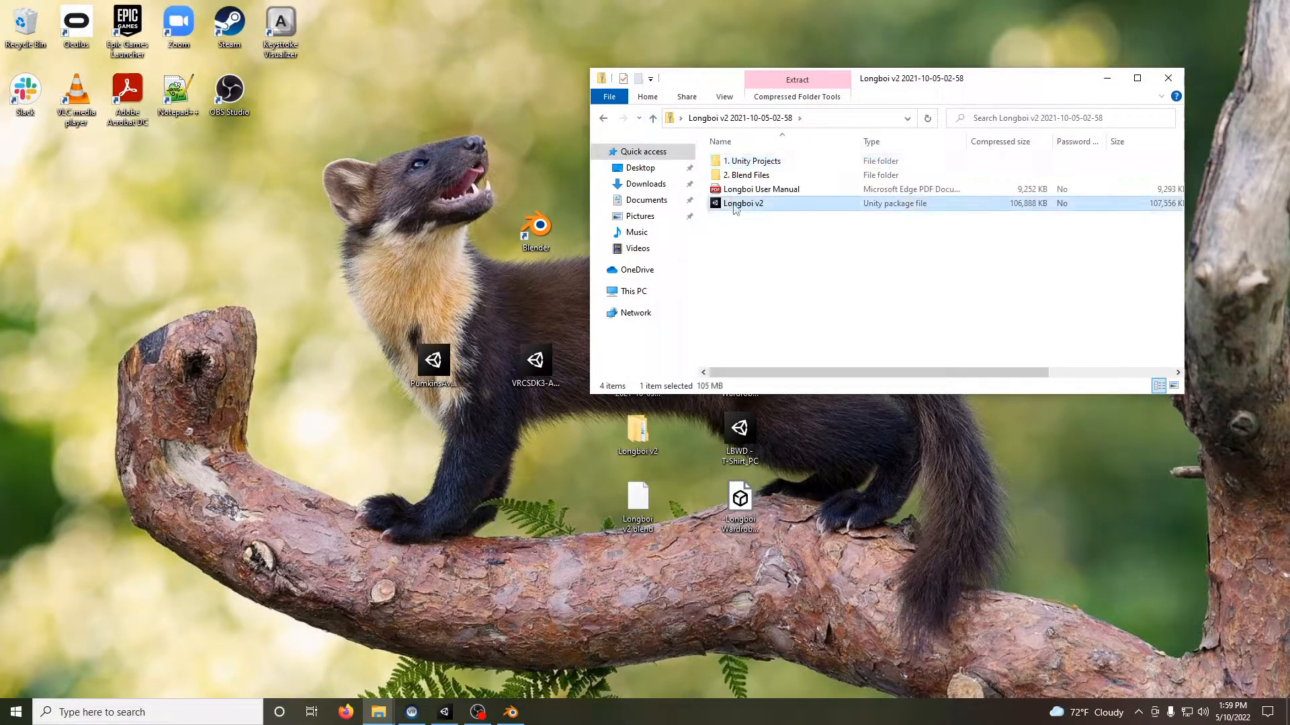
double_click(742, 175)
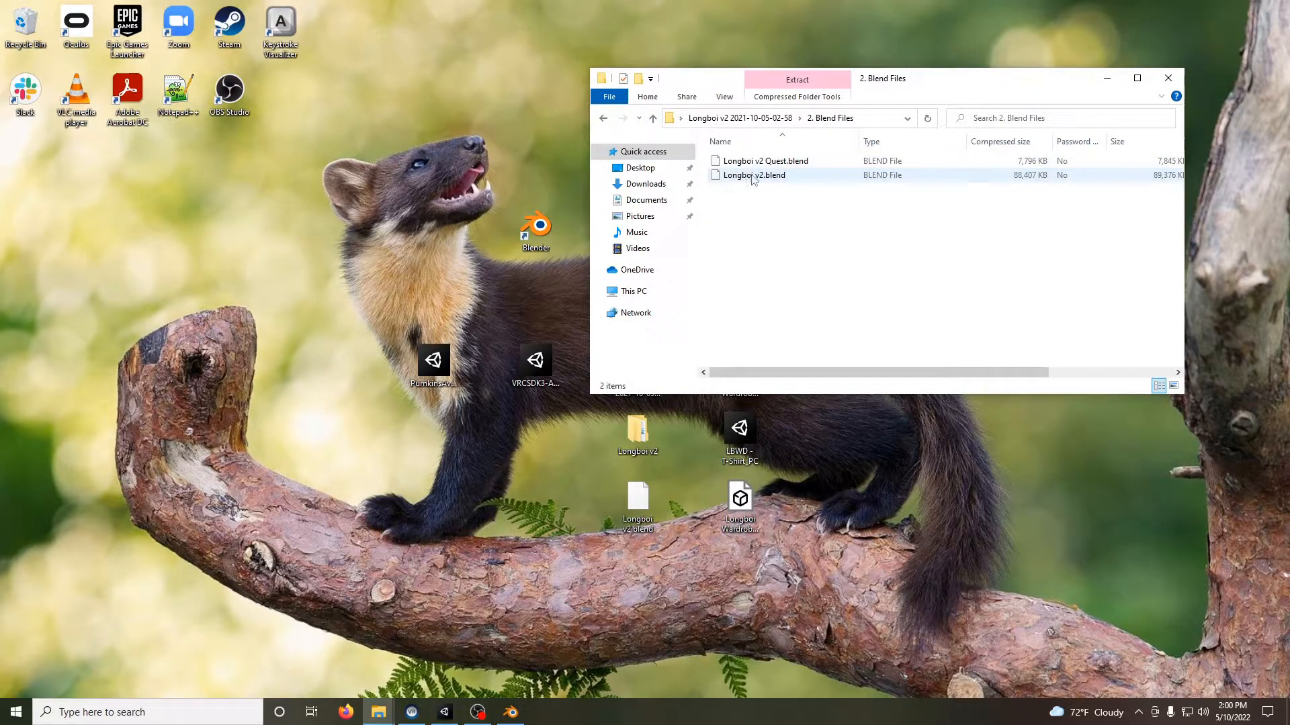
left_click(1170, 79)
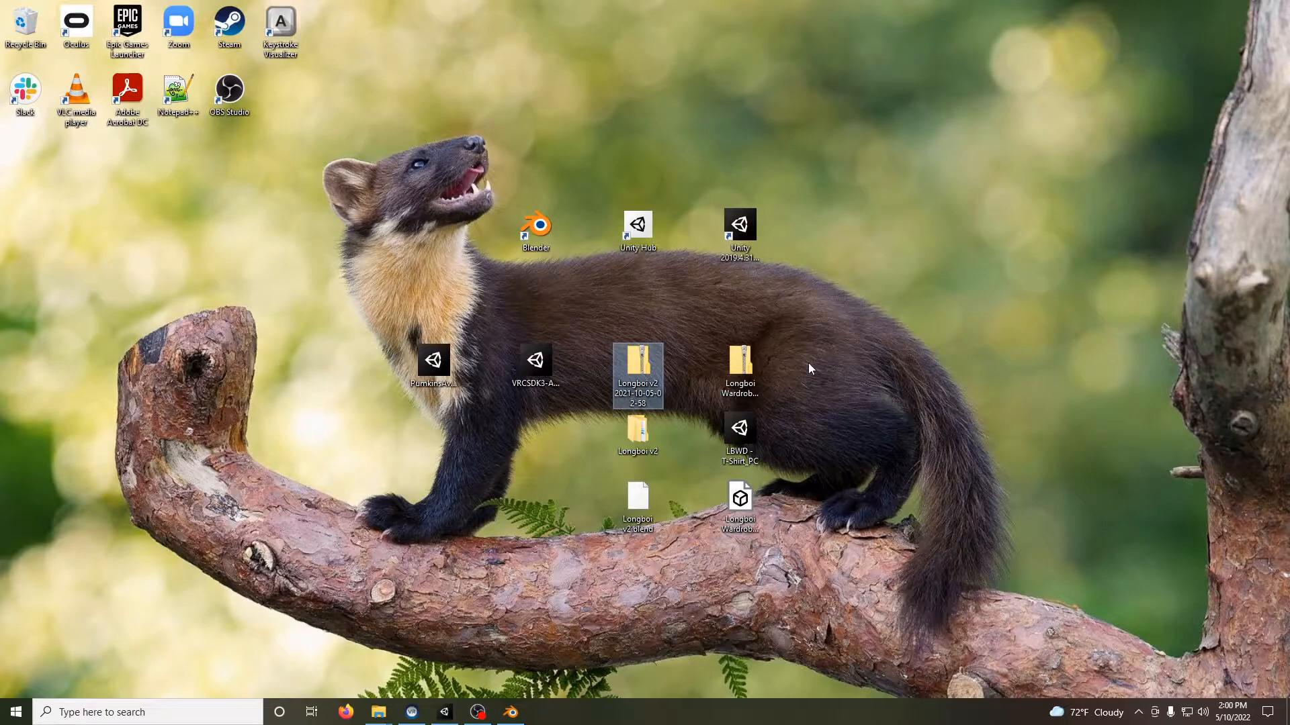
- Switch to Blender and open the Longboi v2.blend file from the Desktop folder
left_click(510, 712)
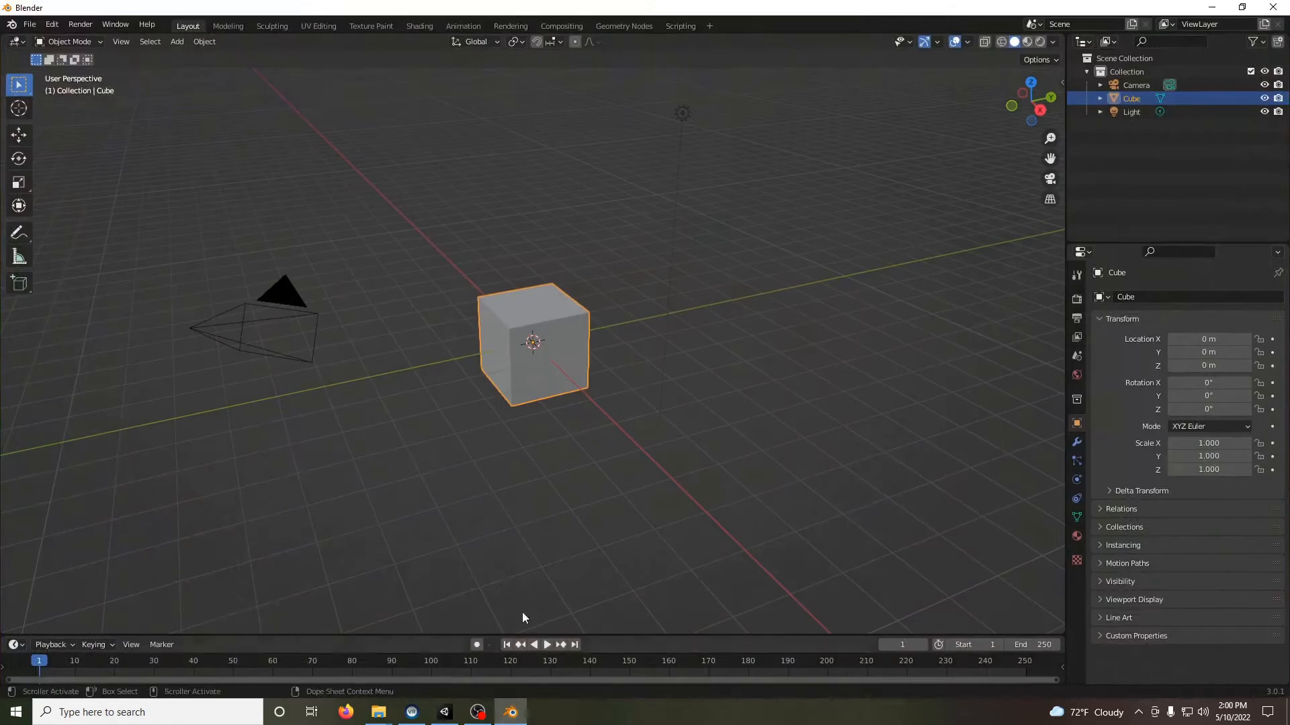
left_click(29, 24)
left_click(54, 55)
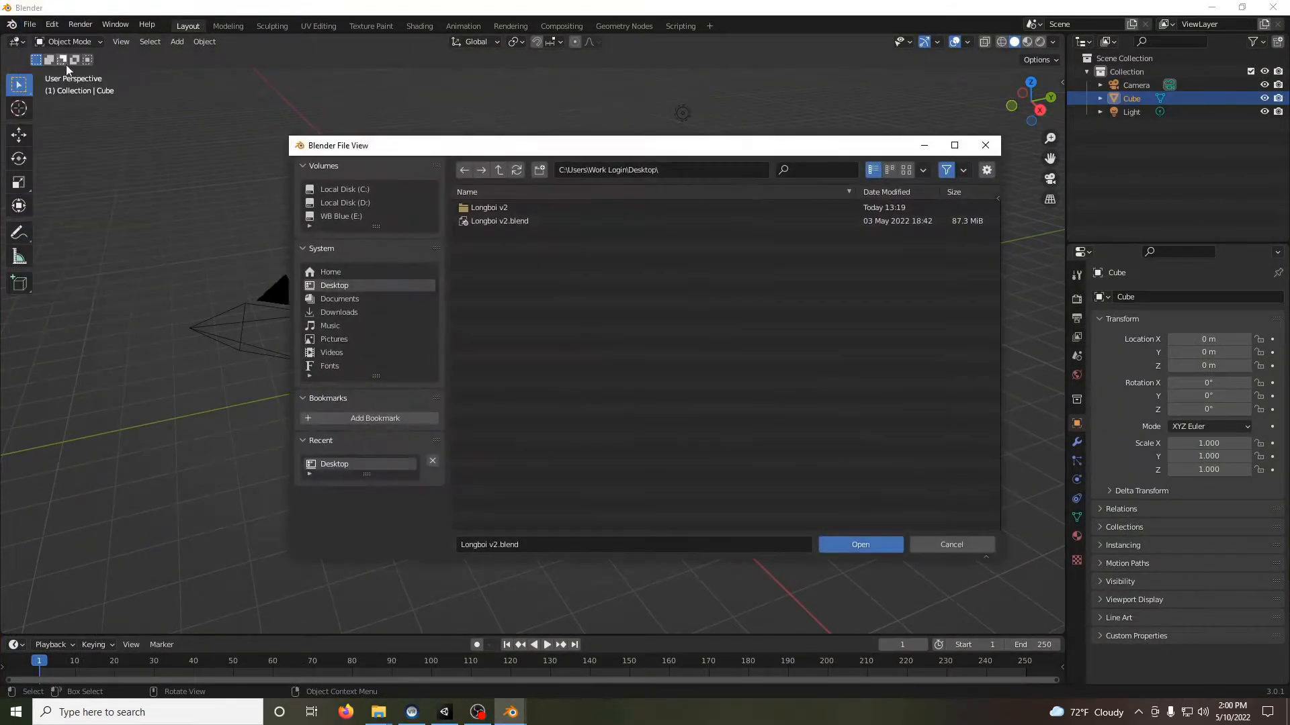
left_click(505, 222)
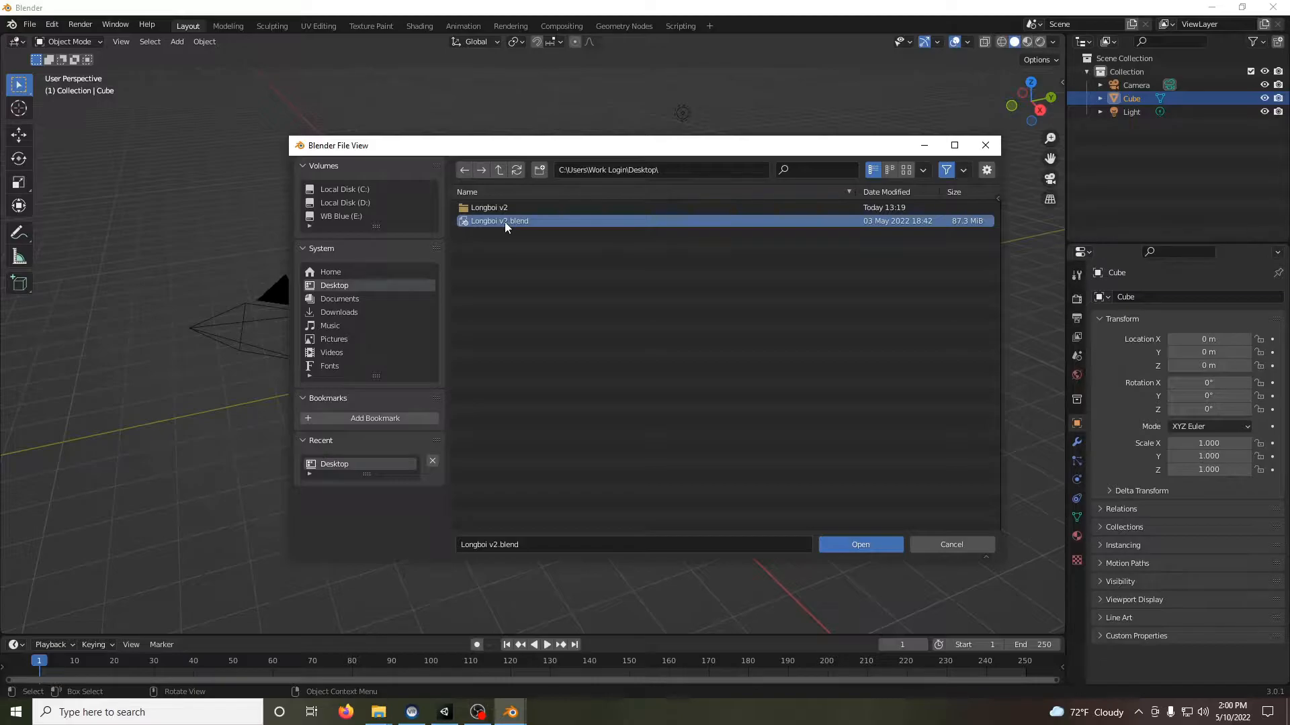
left_click(881, 544)
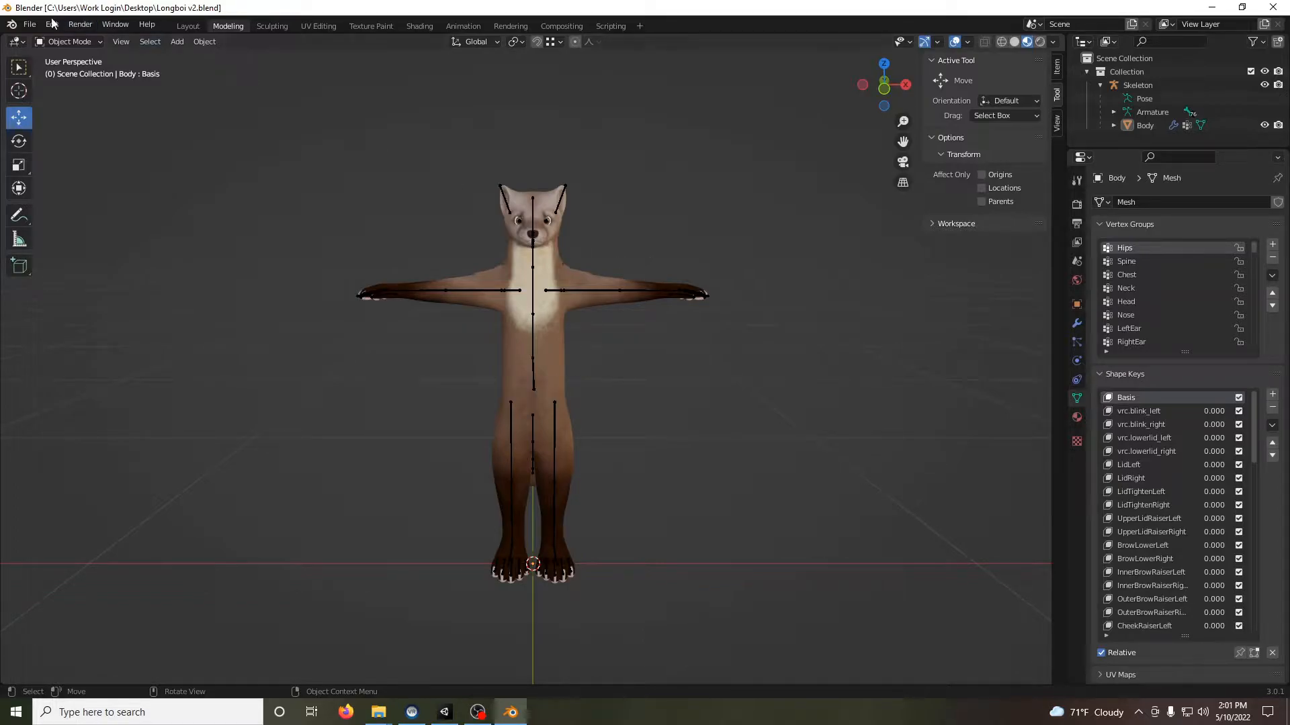
- Import the FBX file Longboi Wardrobe - T-shirt_PC.fbx from the Desktop folder into the scene
left_click(31, 25)
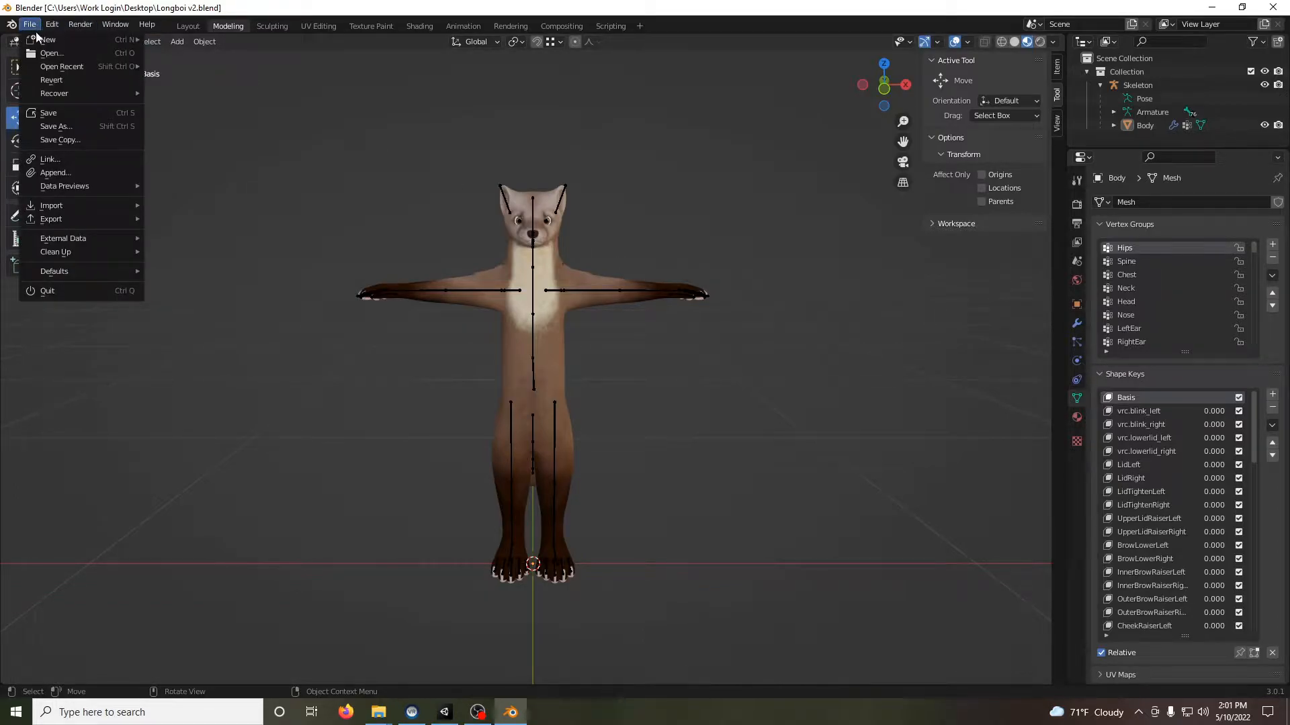
mouse_move(94, 212)
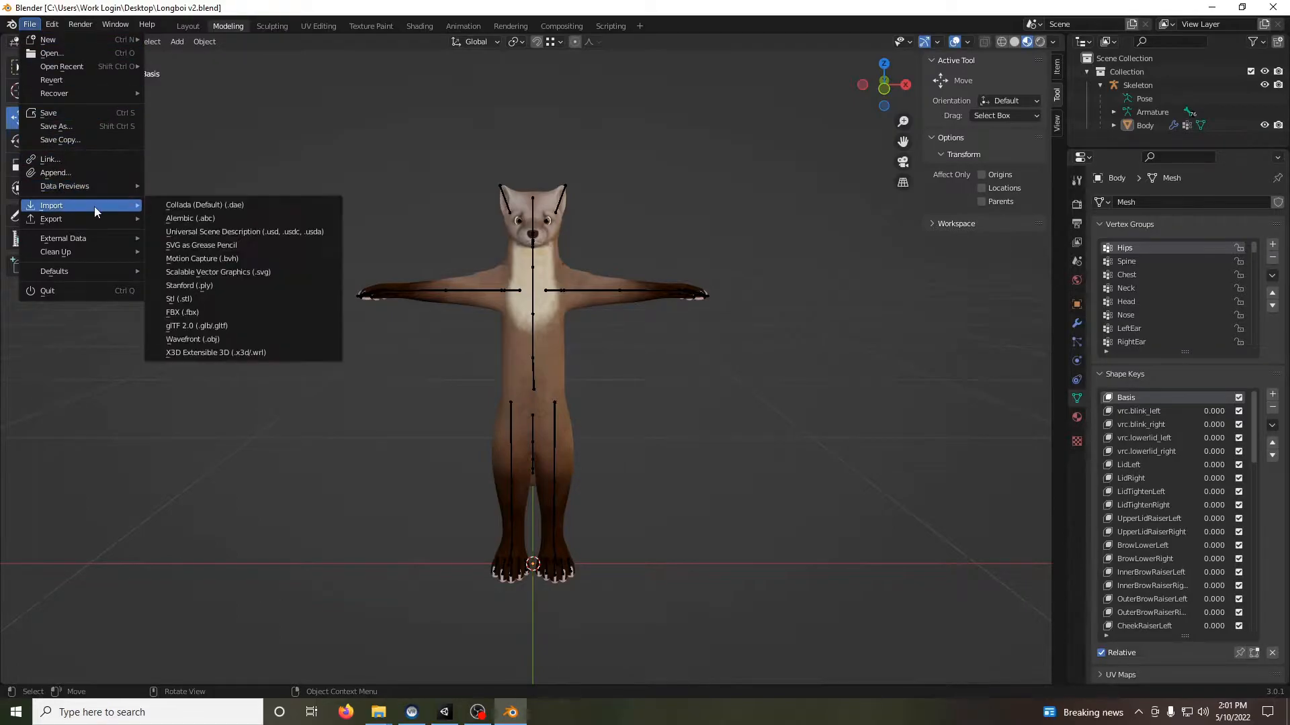
left_click(268, 317)
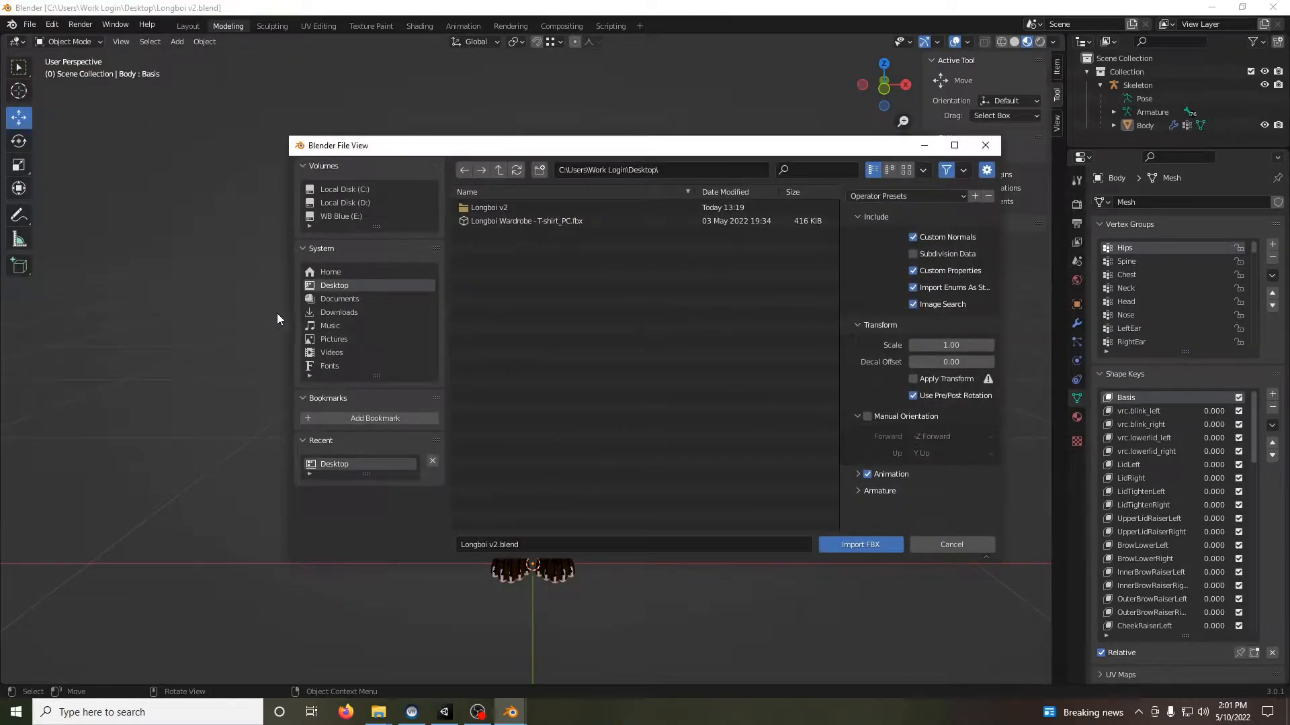
left_click(512, 220)
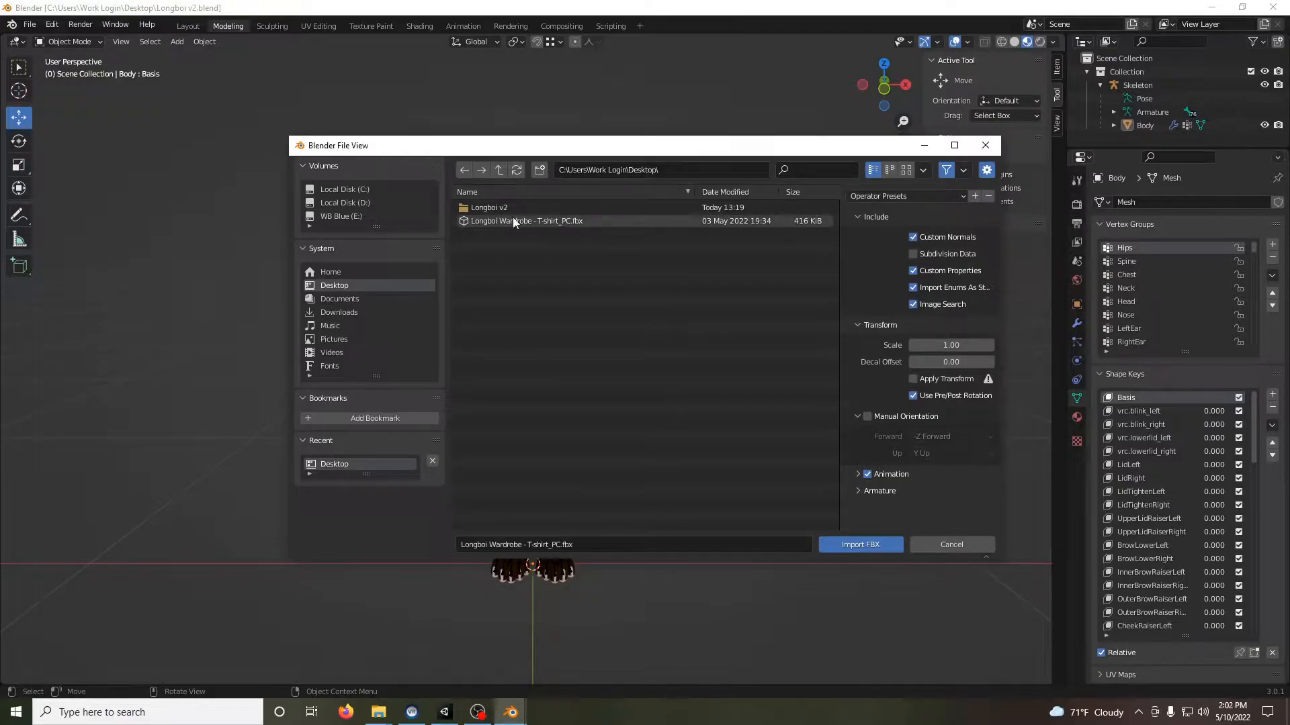
left_click(513, 220)
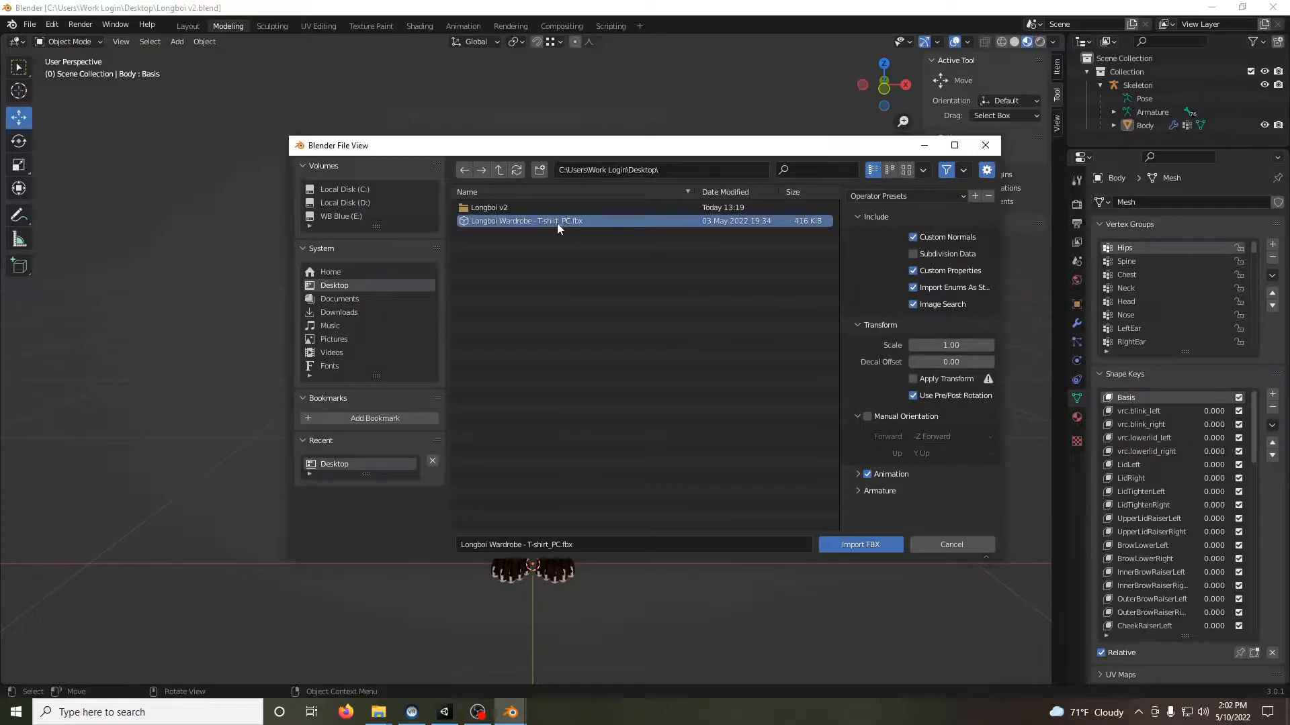
left_click(870, 547)
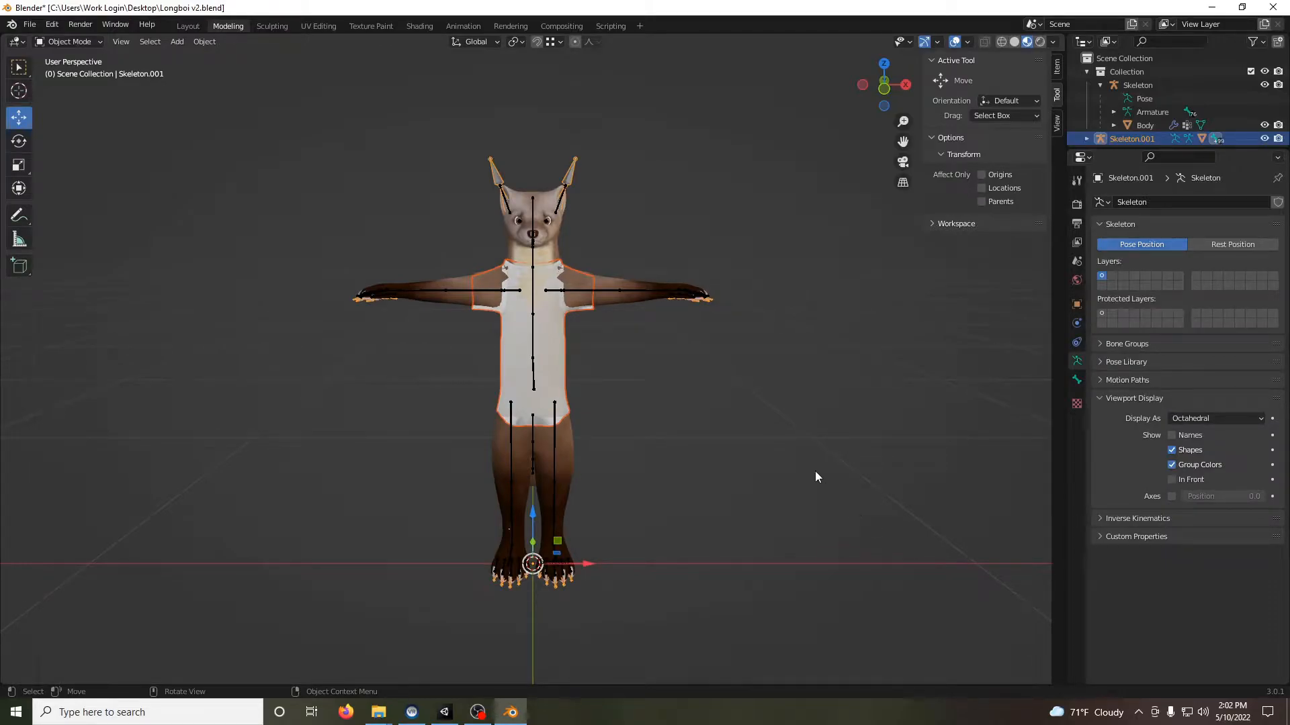
- Clear the imported T-shirt's parent while keeping its transformation, and delete the skeleton imported with it
right_click(541, 324)
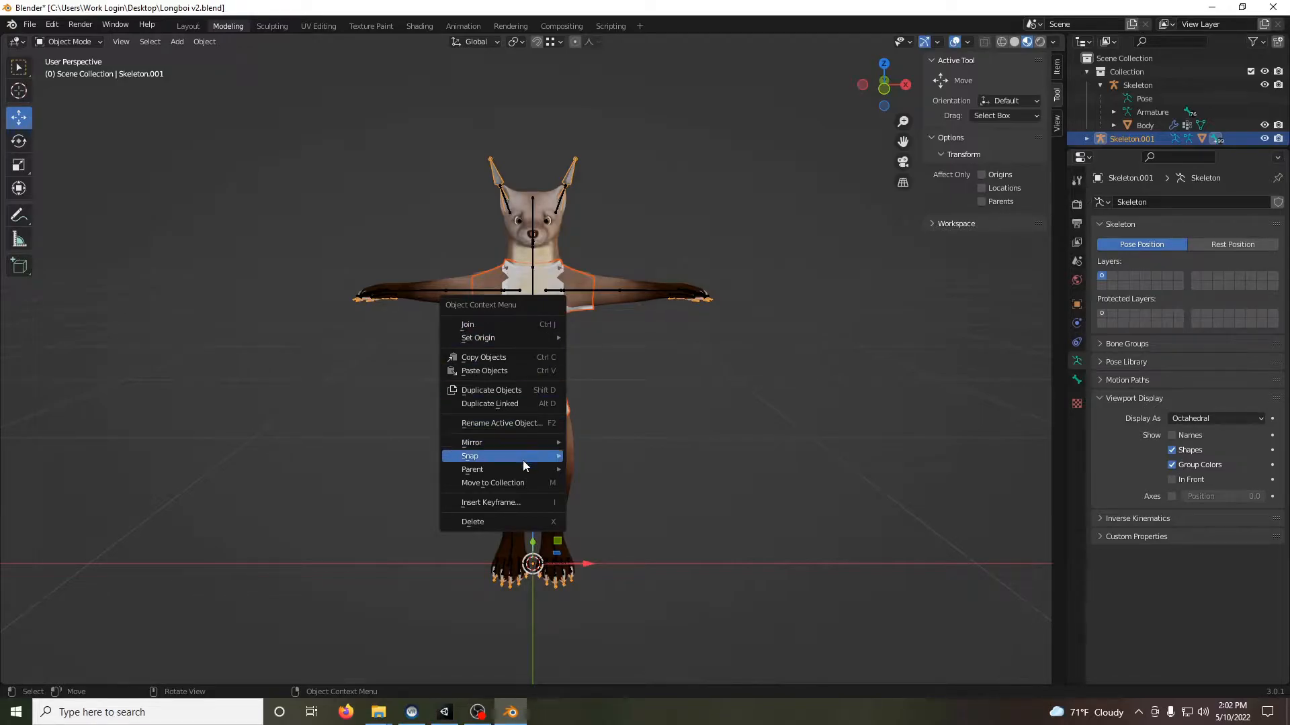
mouse_move(524, 470)
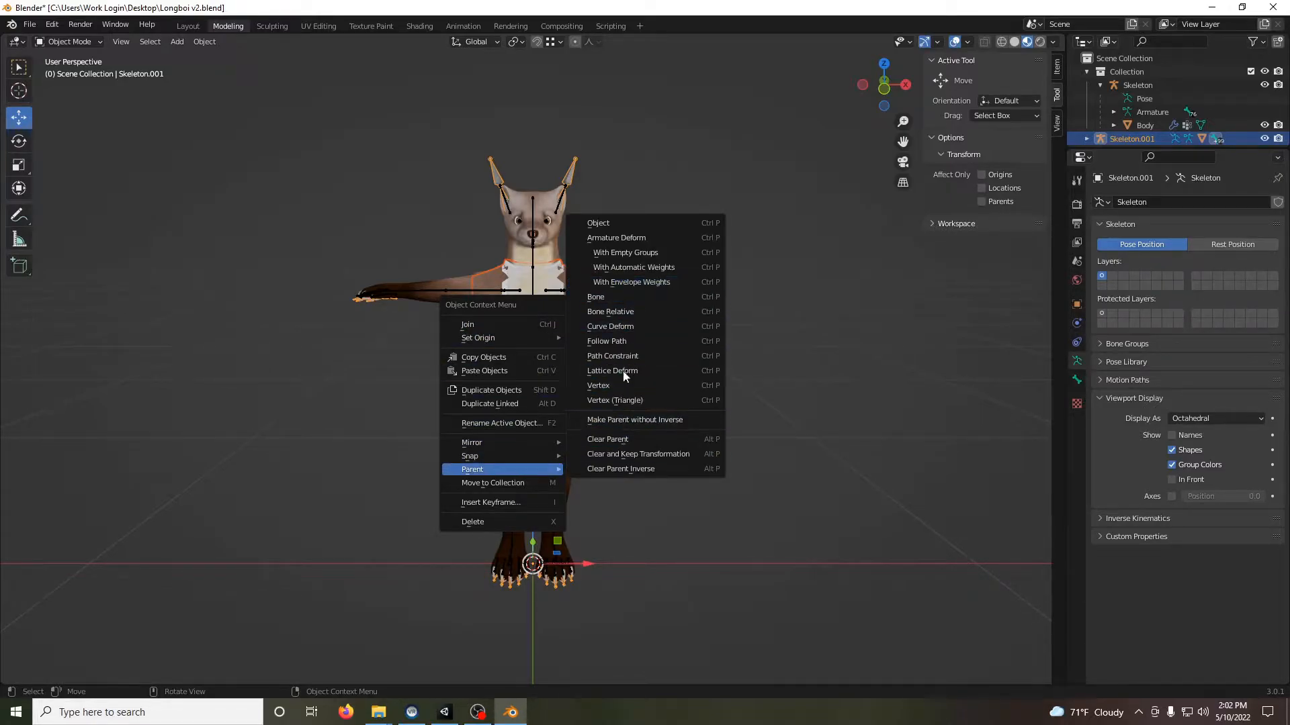
left_click(631, 455)
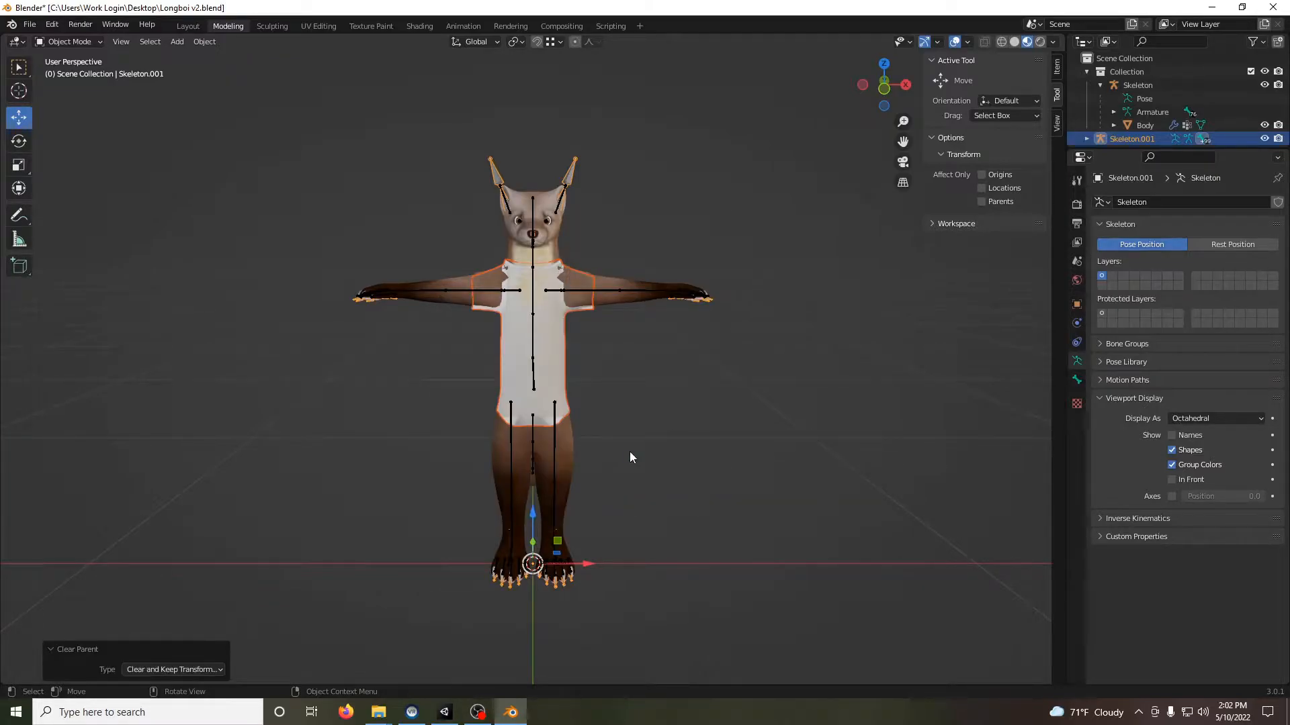
left_click(570, 172)
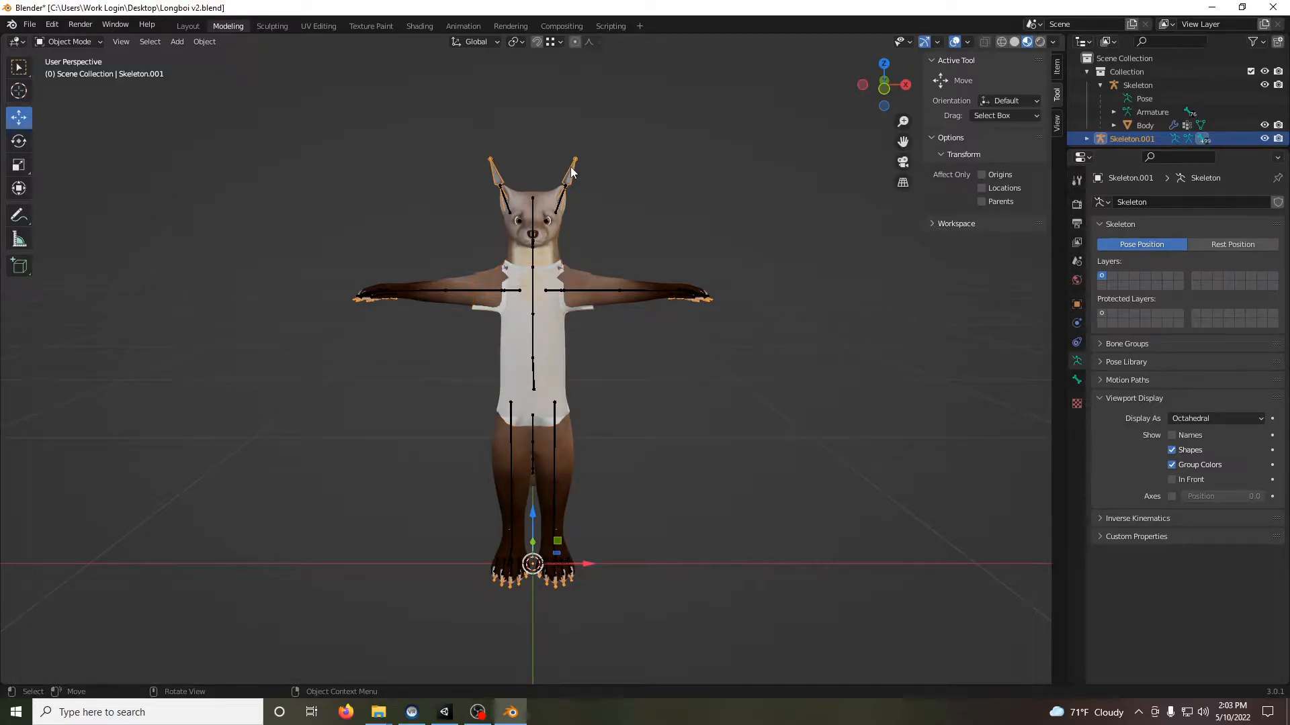
key("Delete")
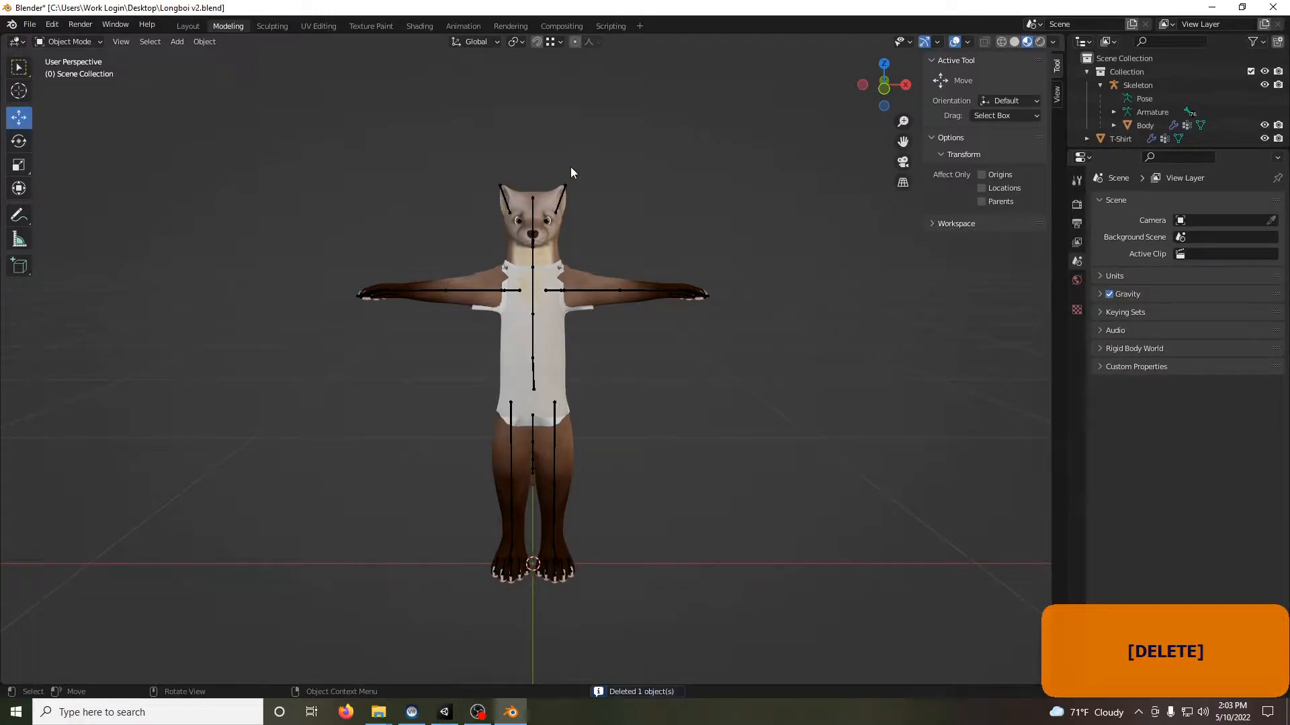
- Parent the T-shirt to the avatar's original skeleton using Armature Deform With Empty Groups
left_click(563, 341)
key("shift")
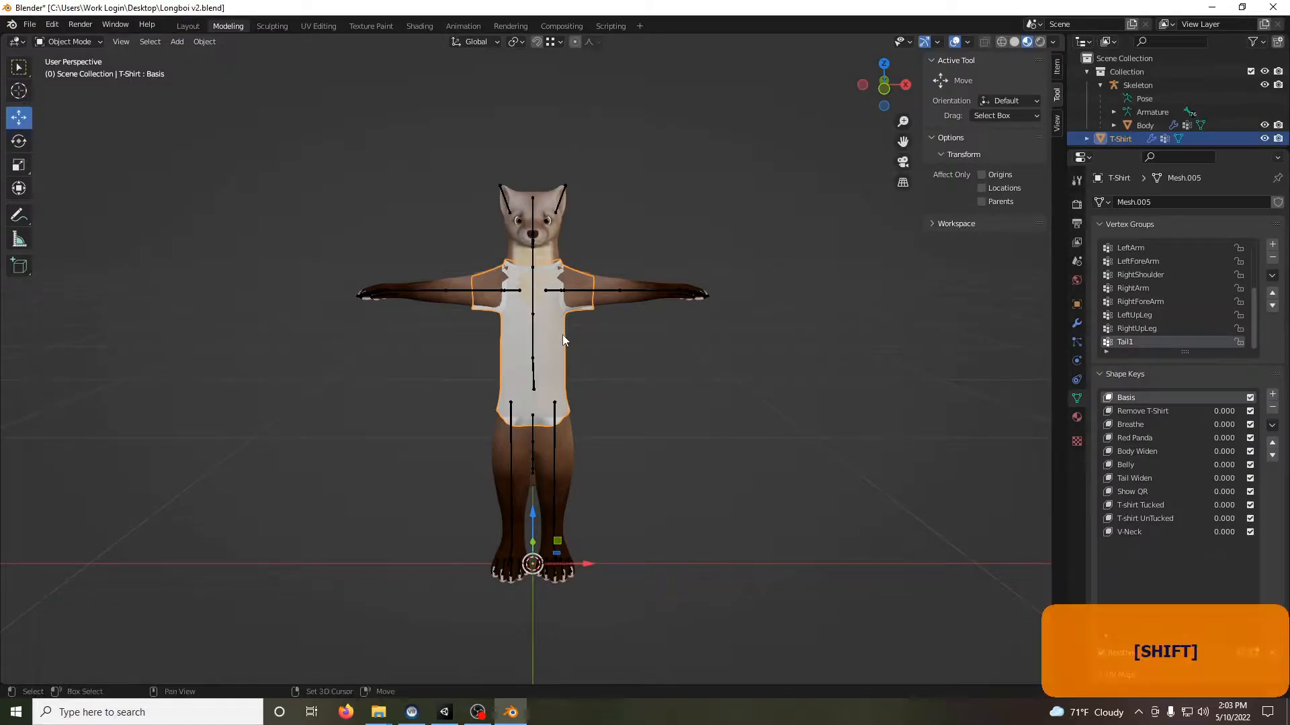
left_click(565, 188, "shift")
right_click(565, 188)
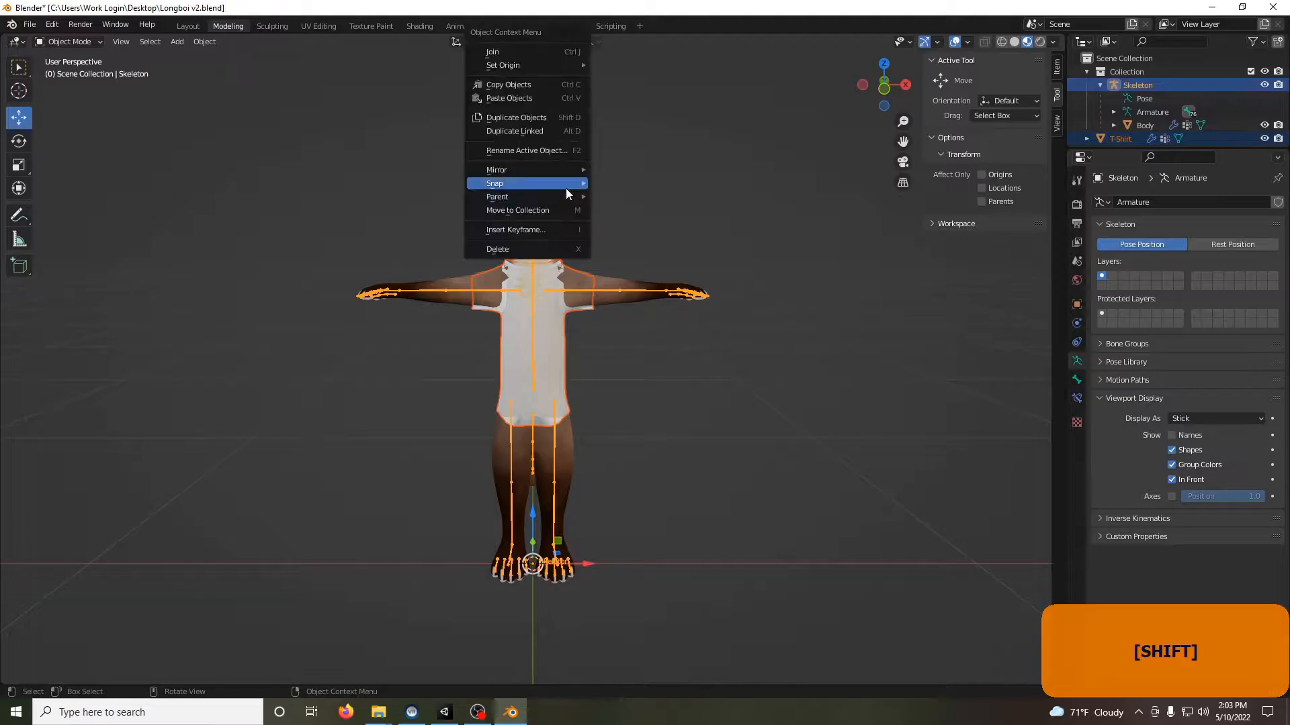
mouse_move(565, 190)
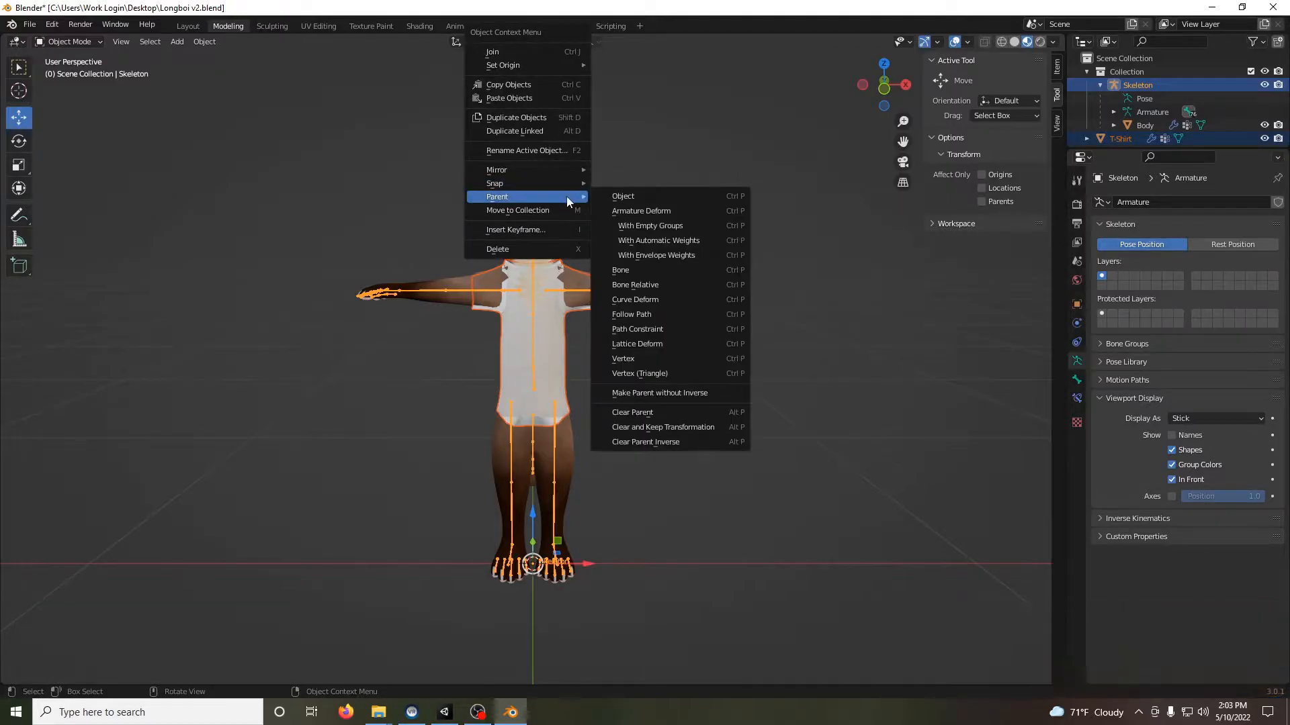
left_click(652, 229)
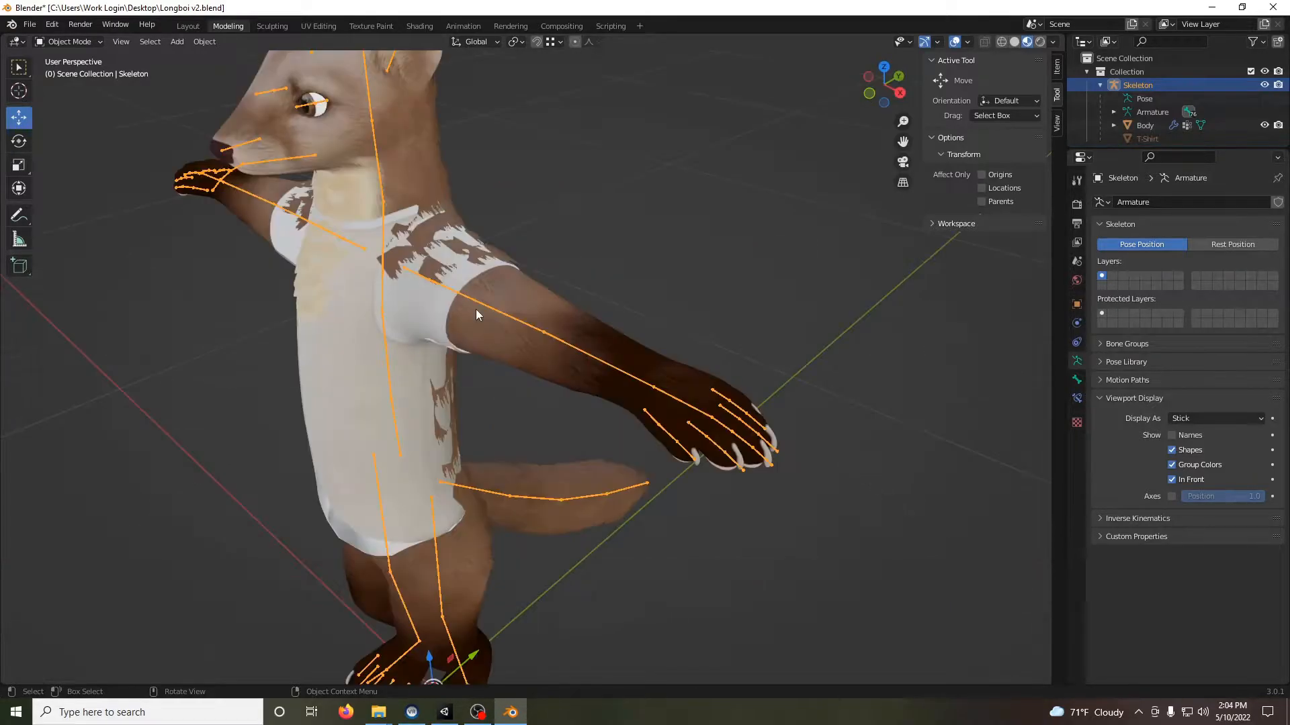
- Test how the T-shirt follows the skeleton by rotating the left upper arm bone in Pose Mode, and undo back to Object Mode
left_click(70, 42)
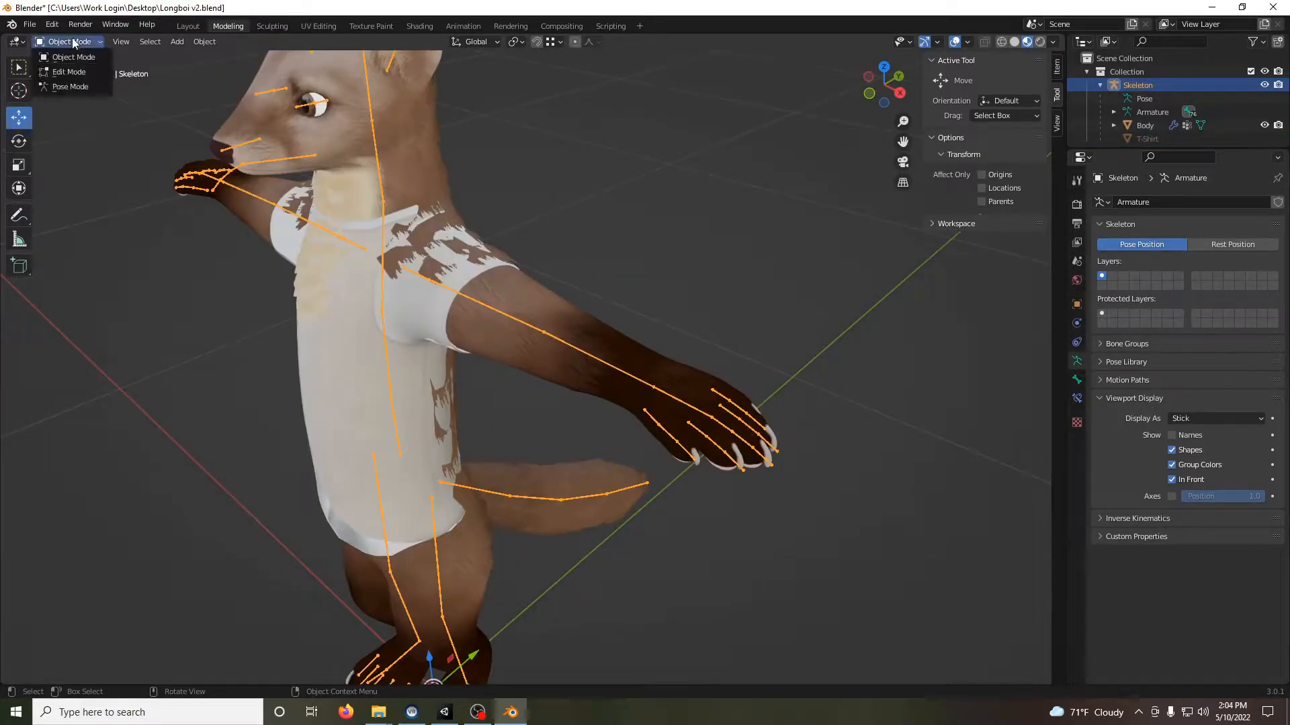
left_click(88, 89)
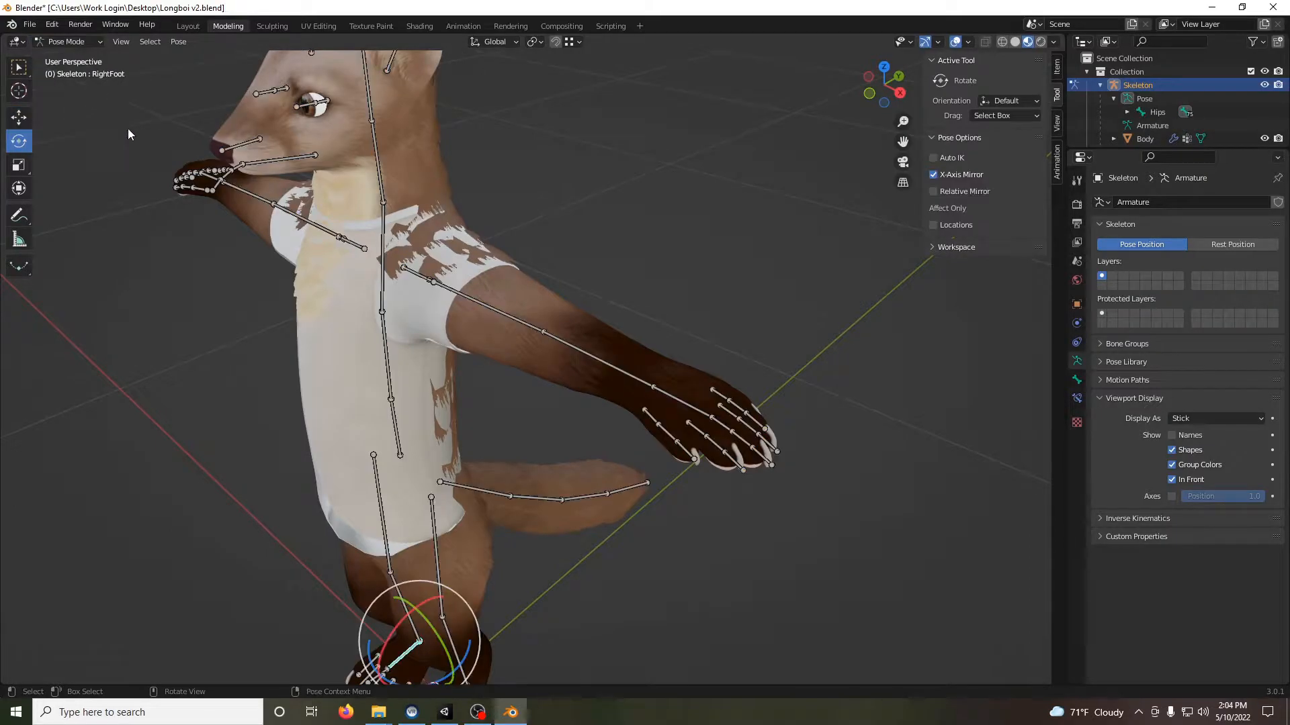
left_click(480, 296)
left_click_drag(478, 269, 376, 255)
key("ctrl+z")
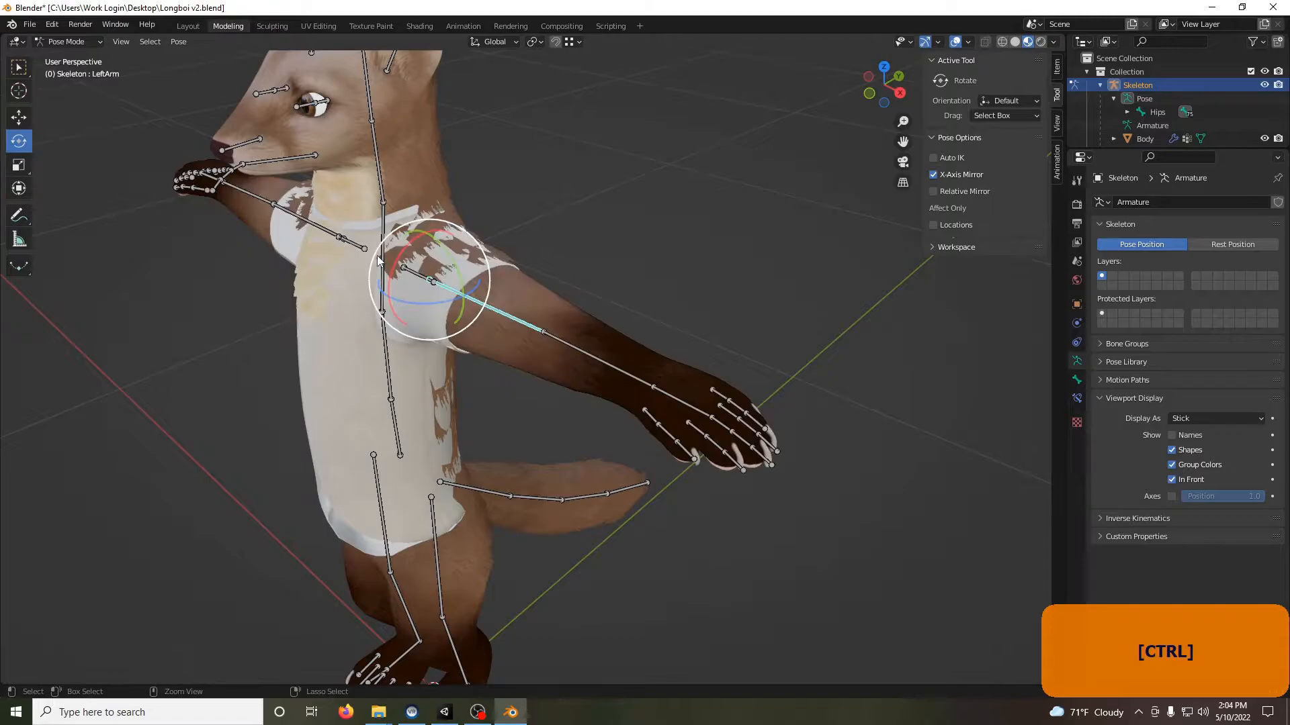
key("ctrl+z")
key("ctrl+z")
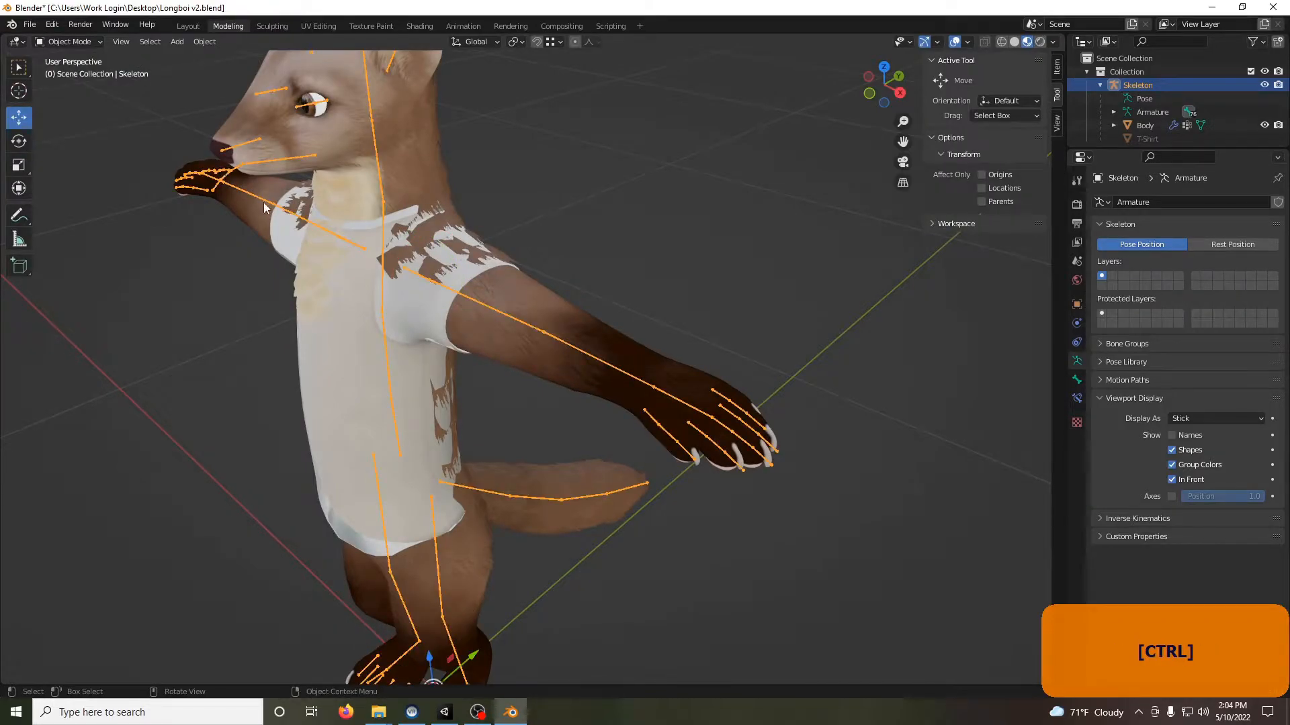
- Select the avatar's Body mesh and enter Edit Mode on it, framing the chest and T-shirt area
left_click(342, 195)
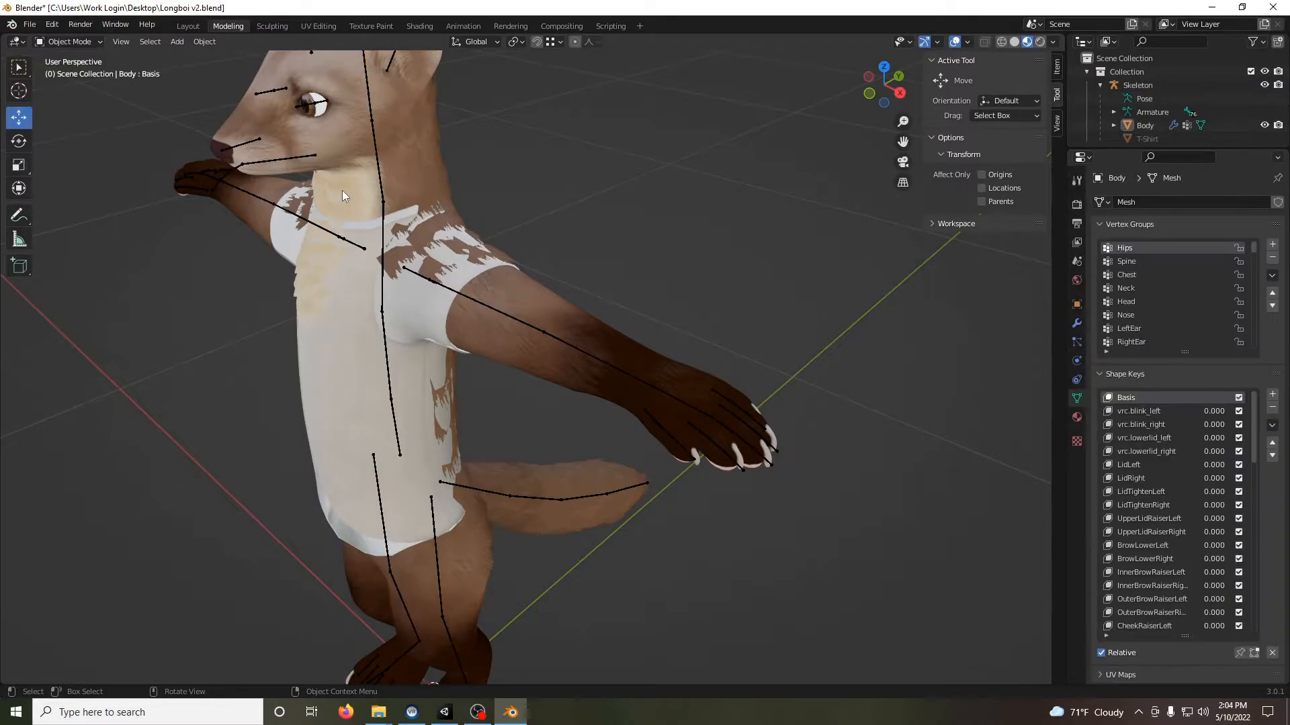
left_click(343, 193)
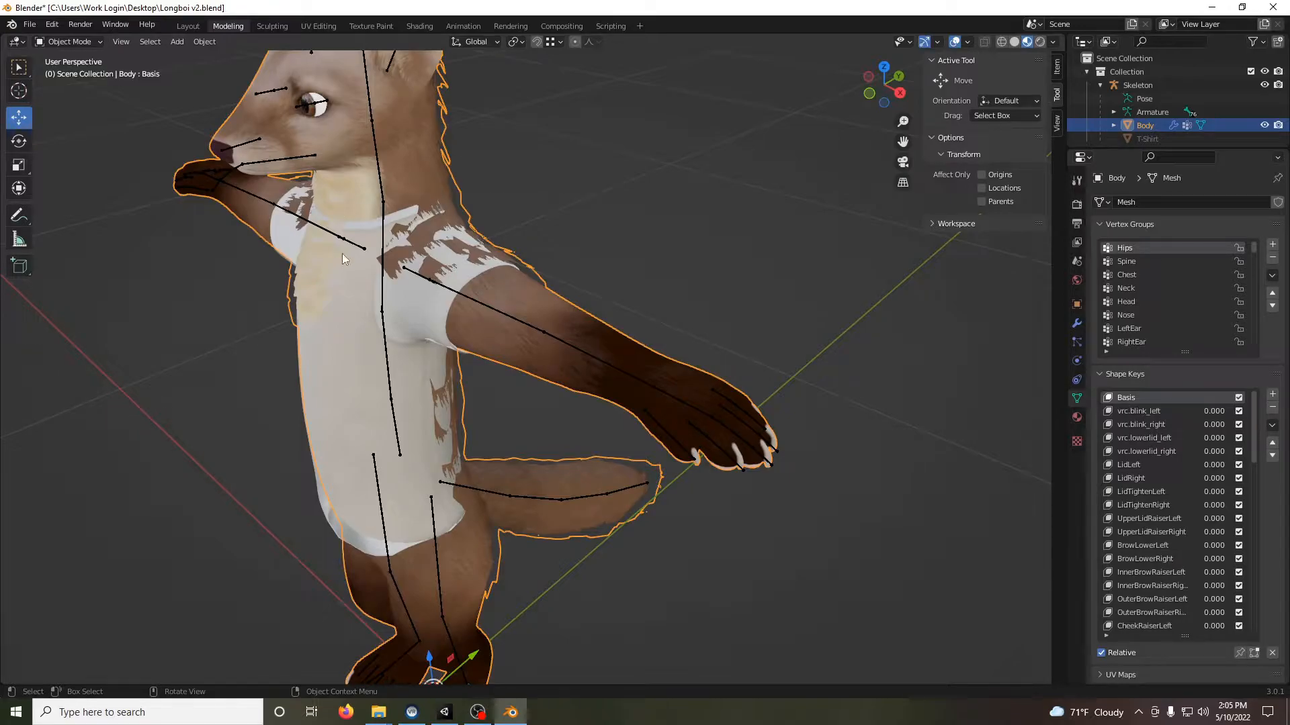
left_click(350, 199)
left_click(362, 173)
key("Tab")
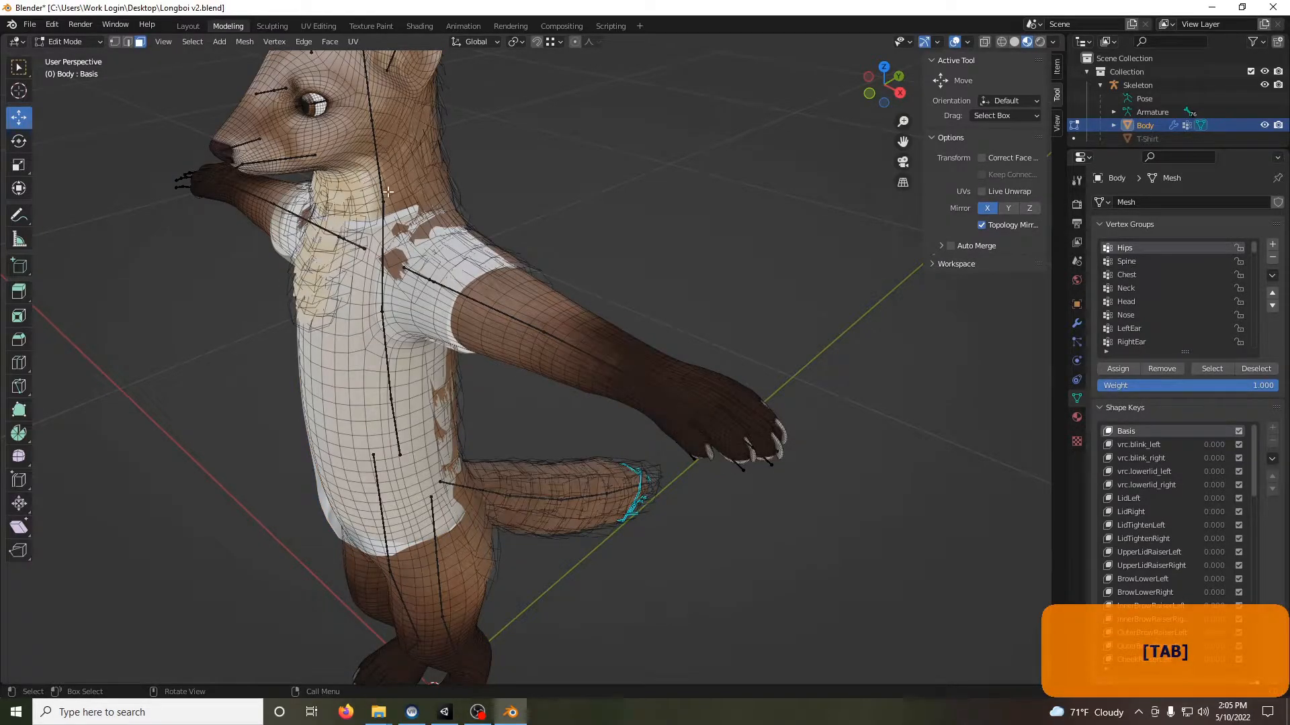
scroll(387, 192, "up", 3)
scroll(383, 194, "down", 2)
middle_click_drag(312, 198, 368, 199)
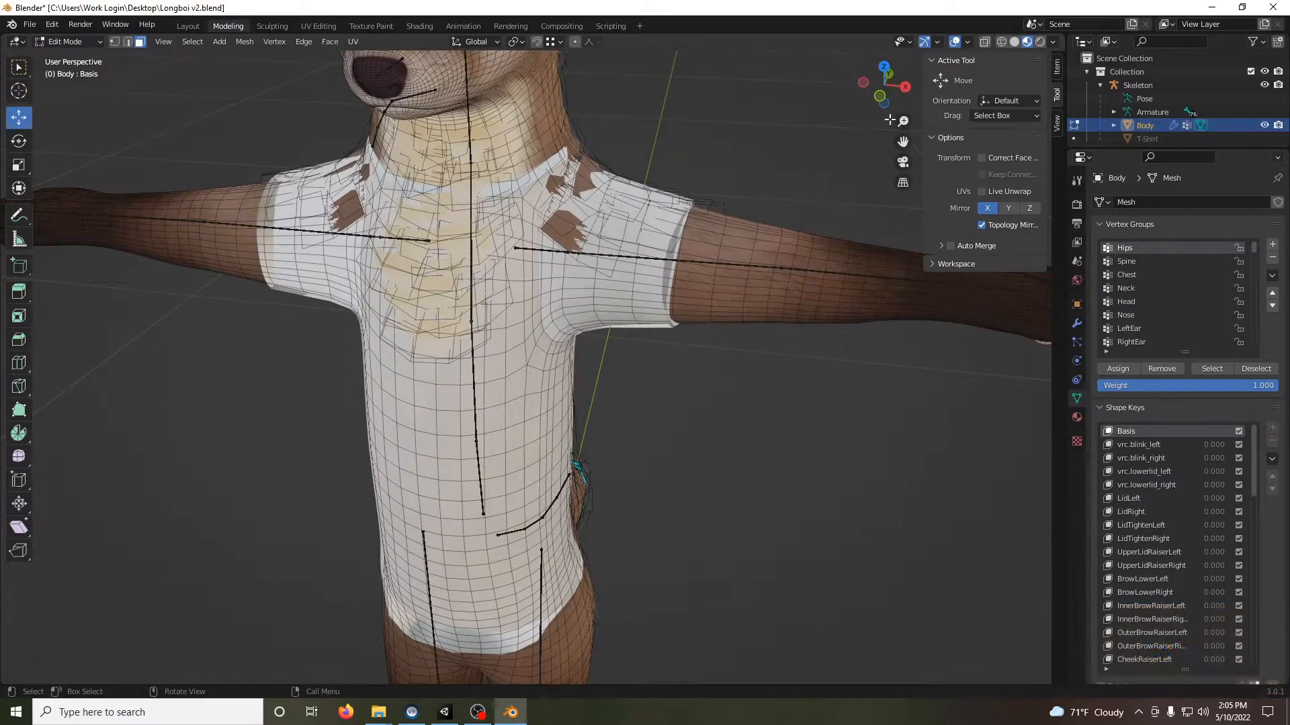
- Switch the viewport to solid shading and select the linked fur pieces covering the Body mesh's chest
left_click(1014, 42)
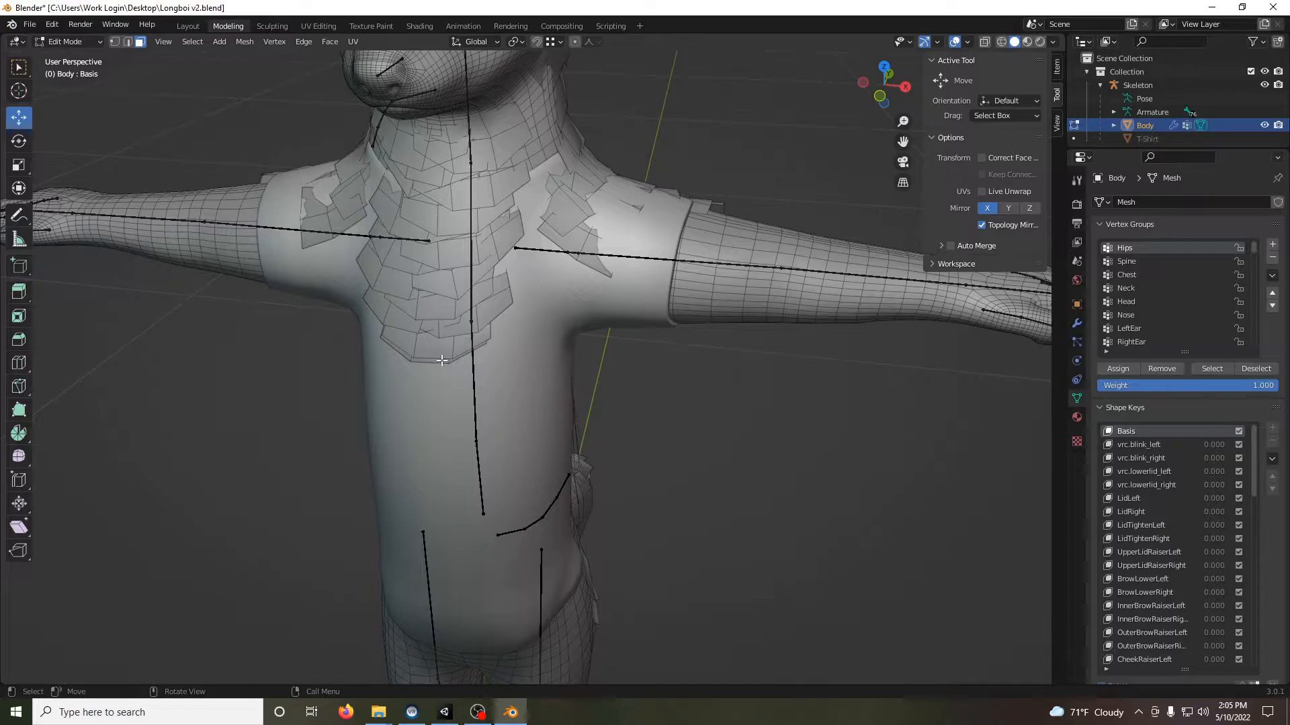
key("l")
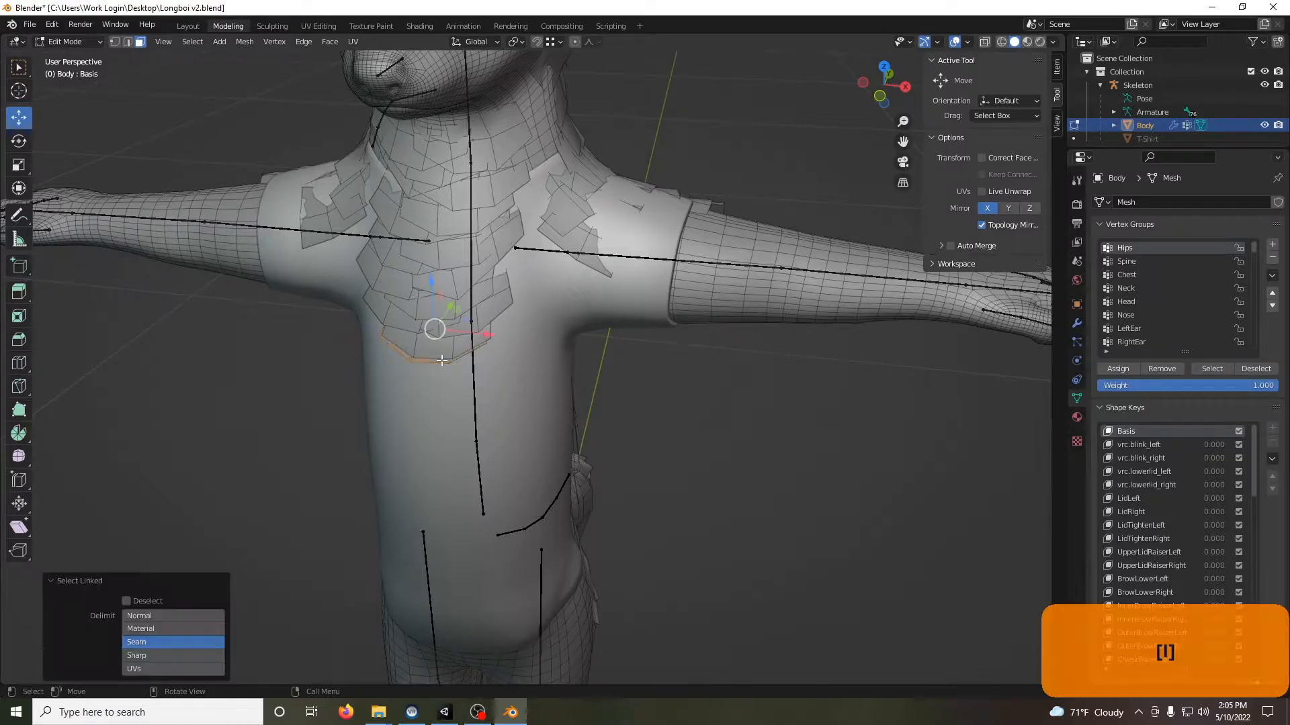
key("l")
key("l")
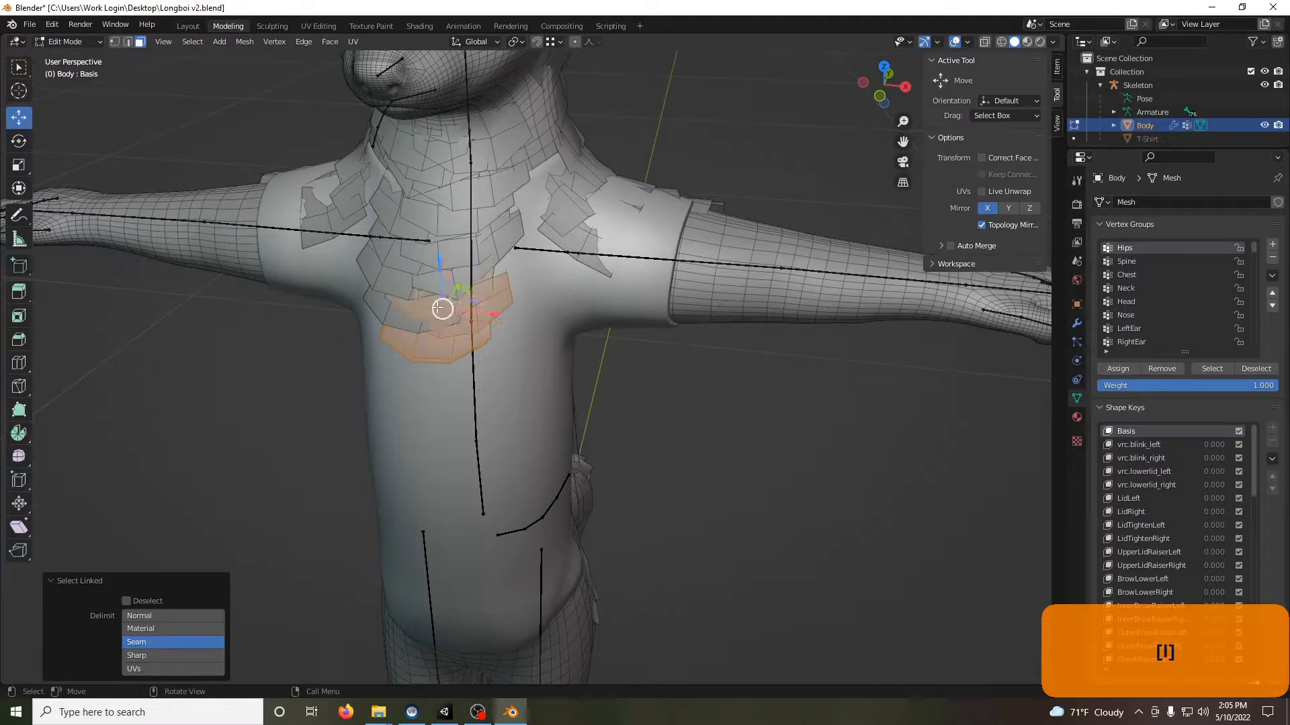
key("l")
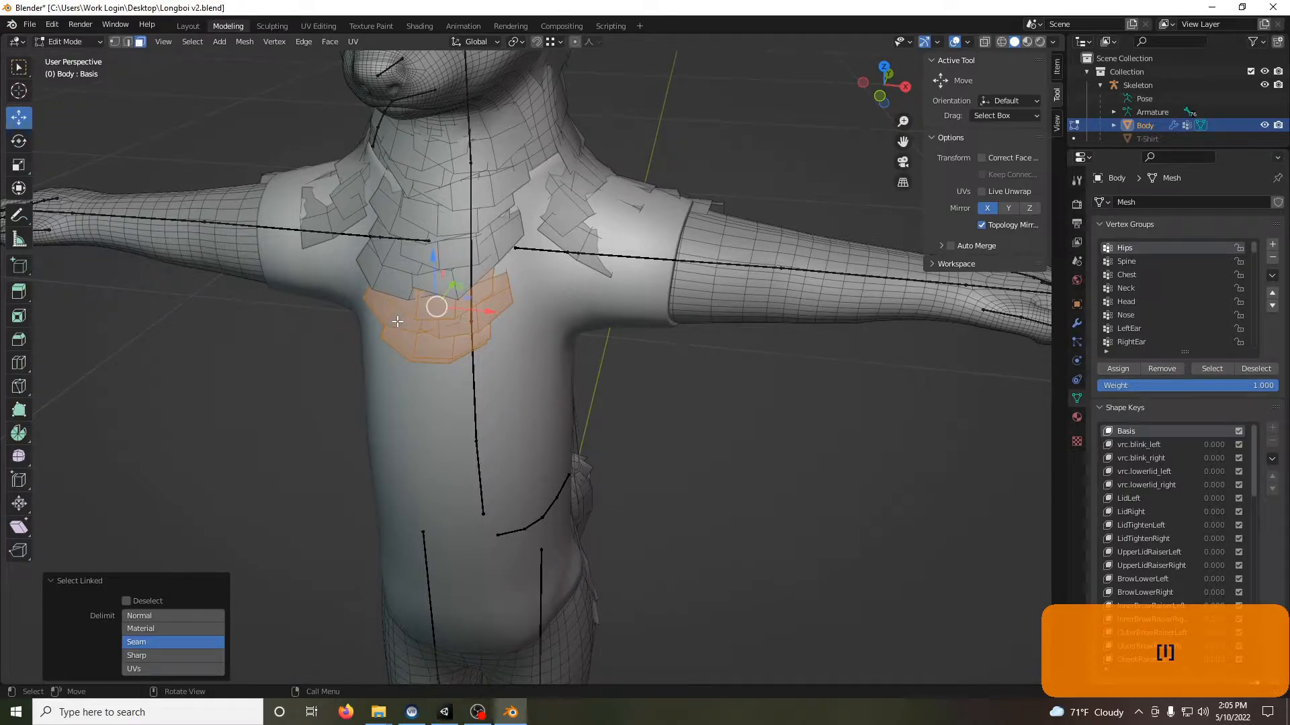
key("l")
key("l")
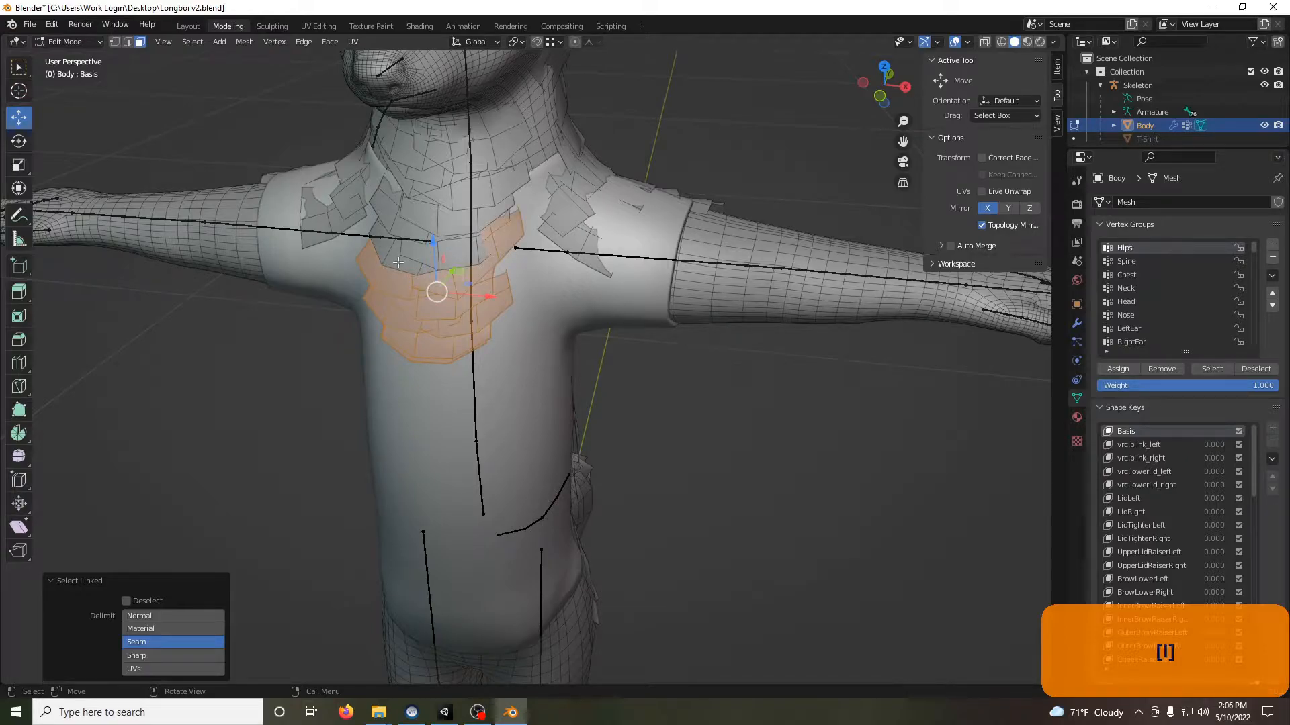
key("l")
middle_click_drag(615, 183, 604, 188)
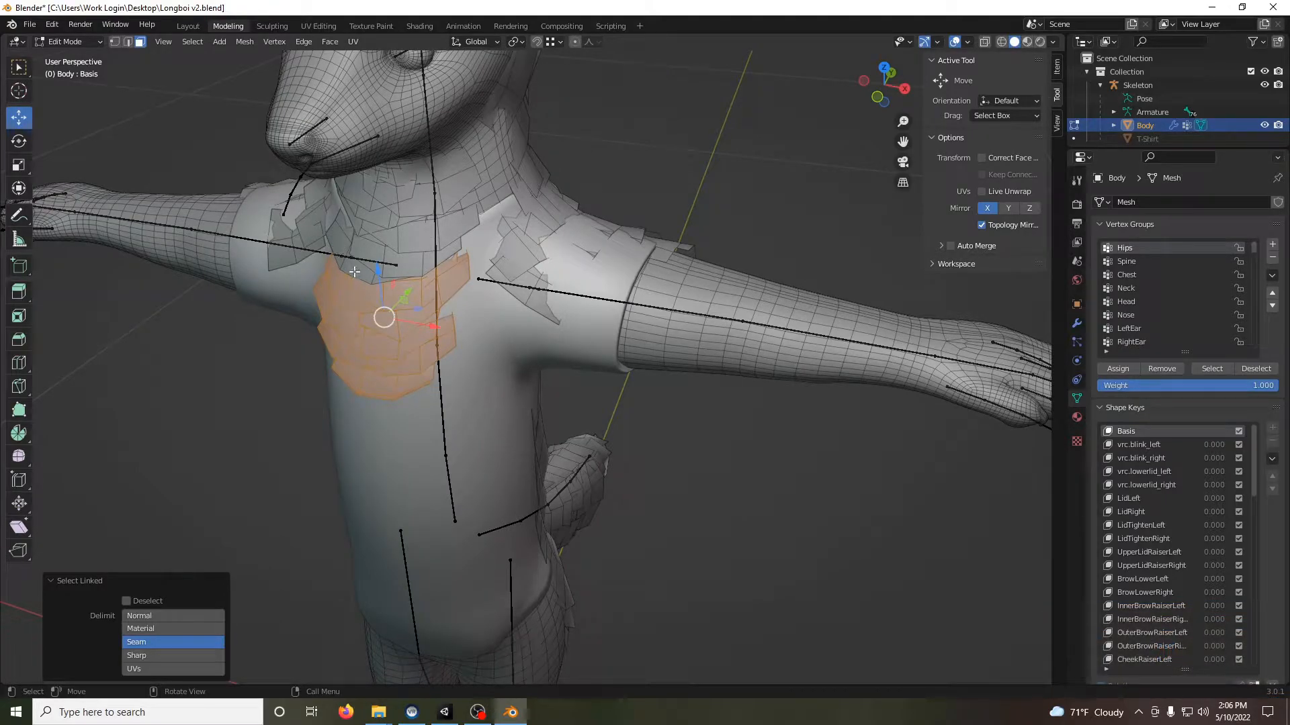
key("l")
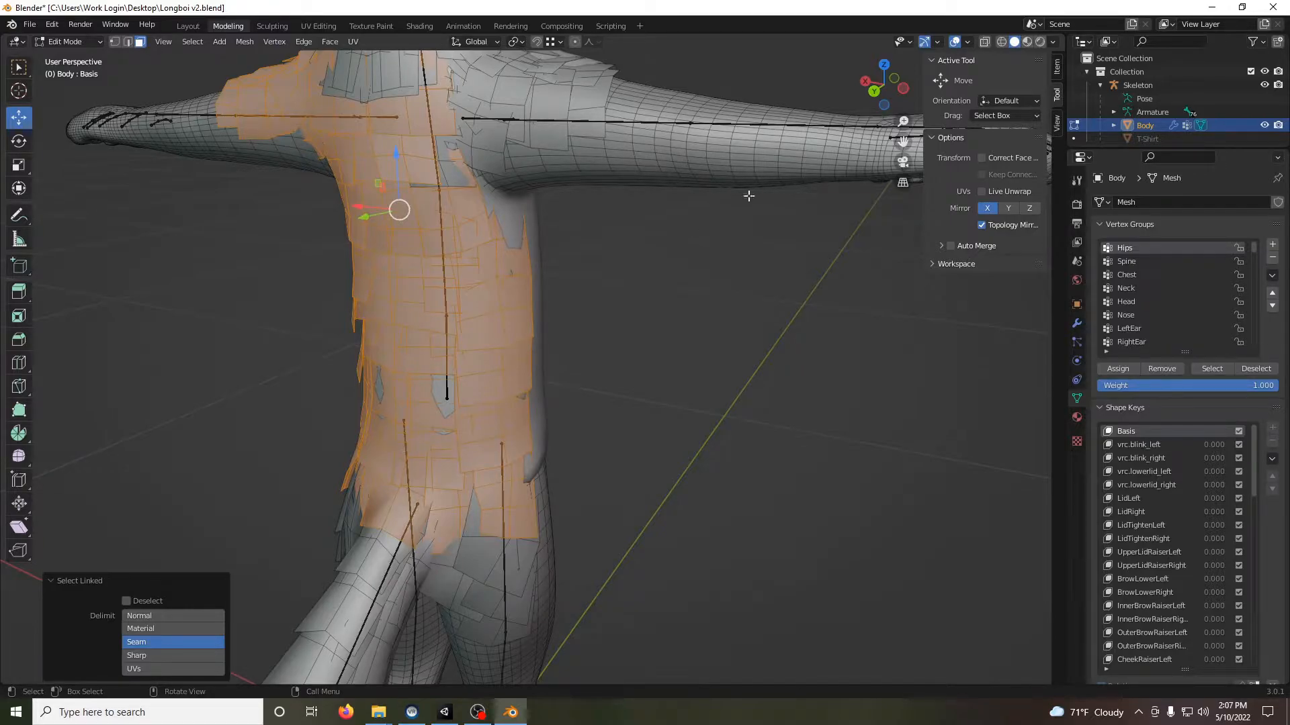
- Preview the materials and check the back fur selection by temporarily moving it away from the torso, cancelling the move
left_click(1027, 41)
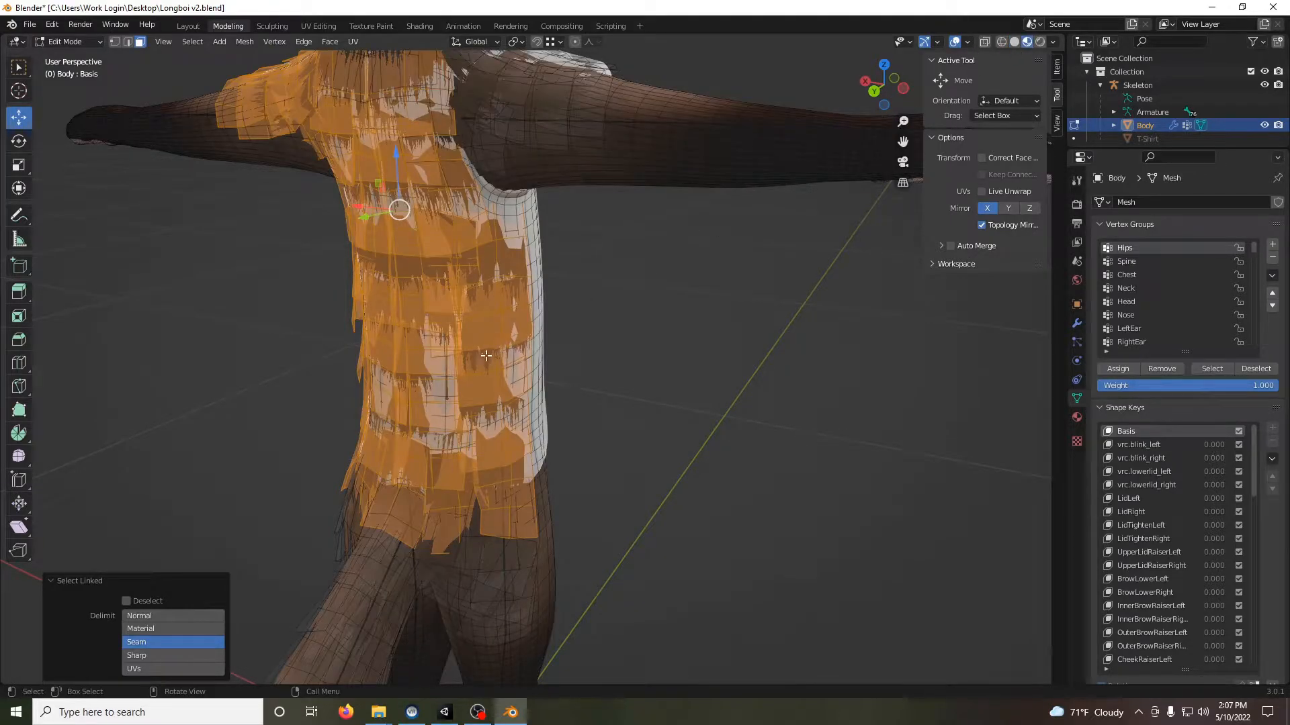
key("g")
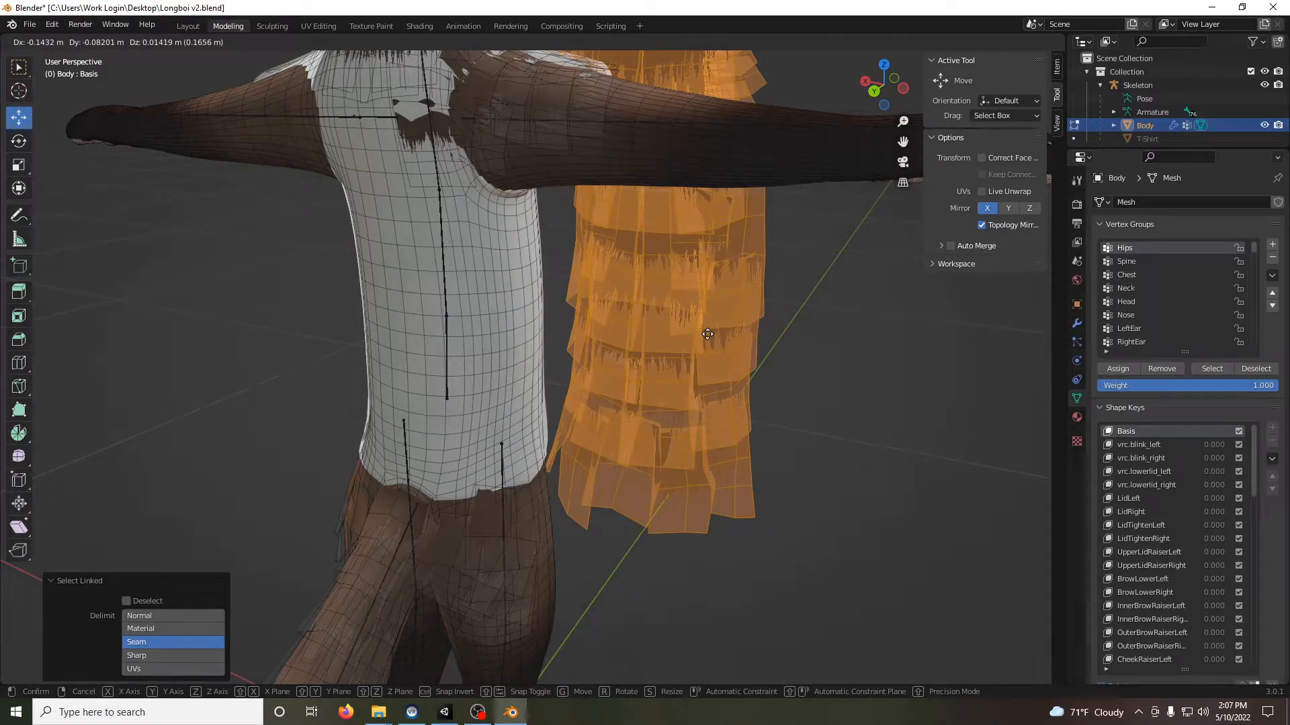
key("Escape")
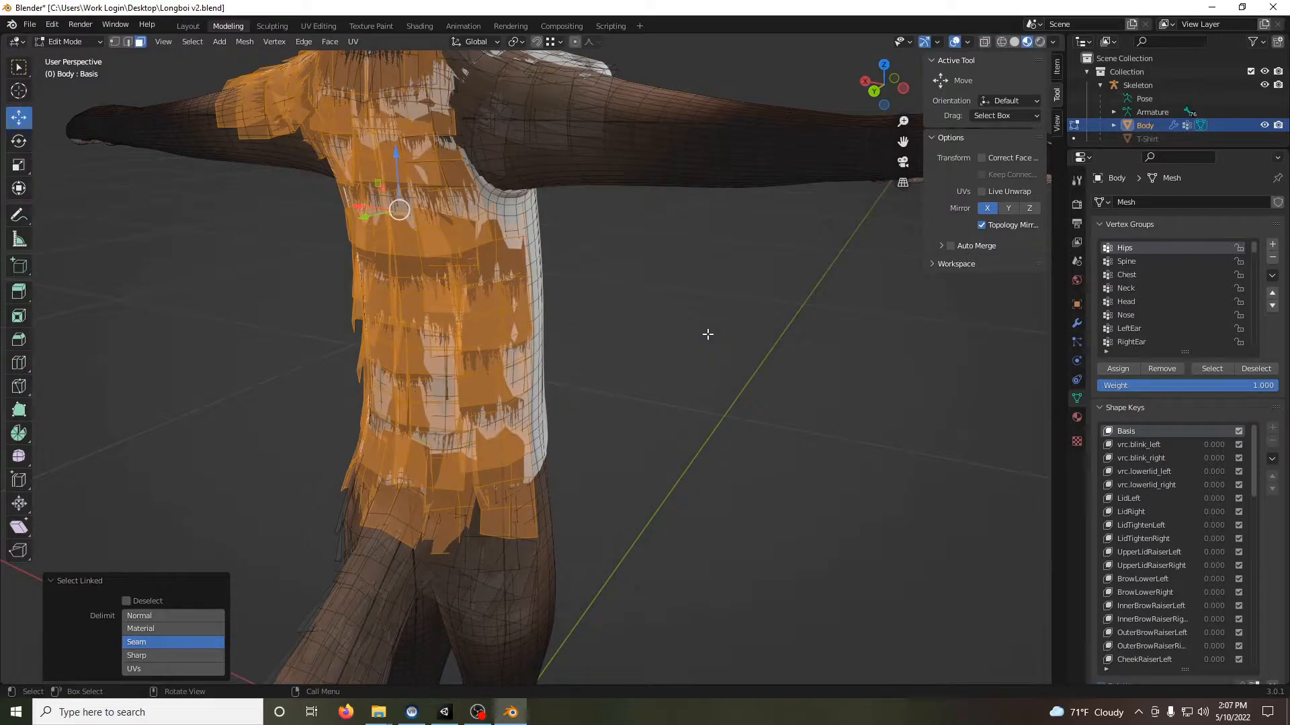
- Return to solid shading and add the linked fur pieces on the upper back, right shoulder and upper arm to the selection
left_click(1014, 41)
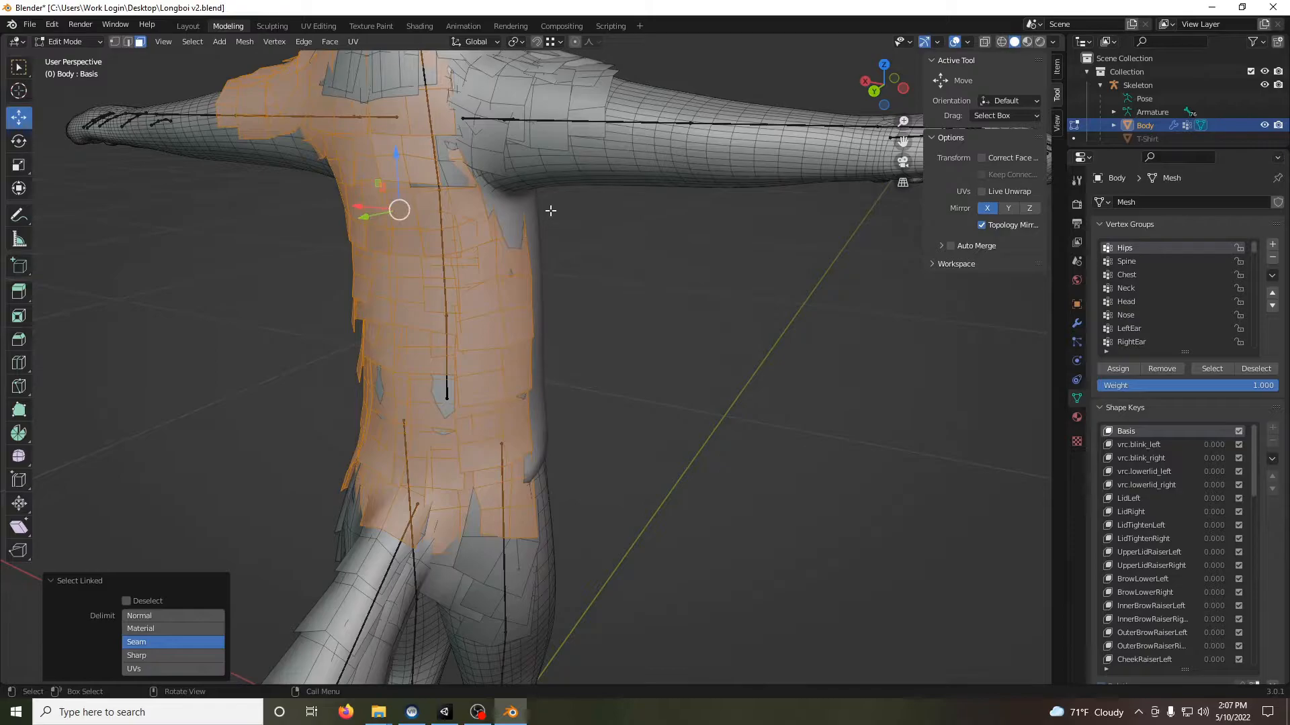
scroll(529, 212, "up", 1)
middle_click_drag(529, 211, 658, 362, "shift")
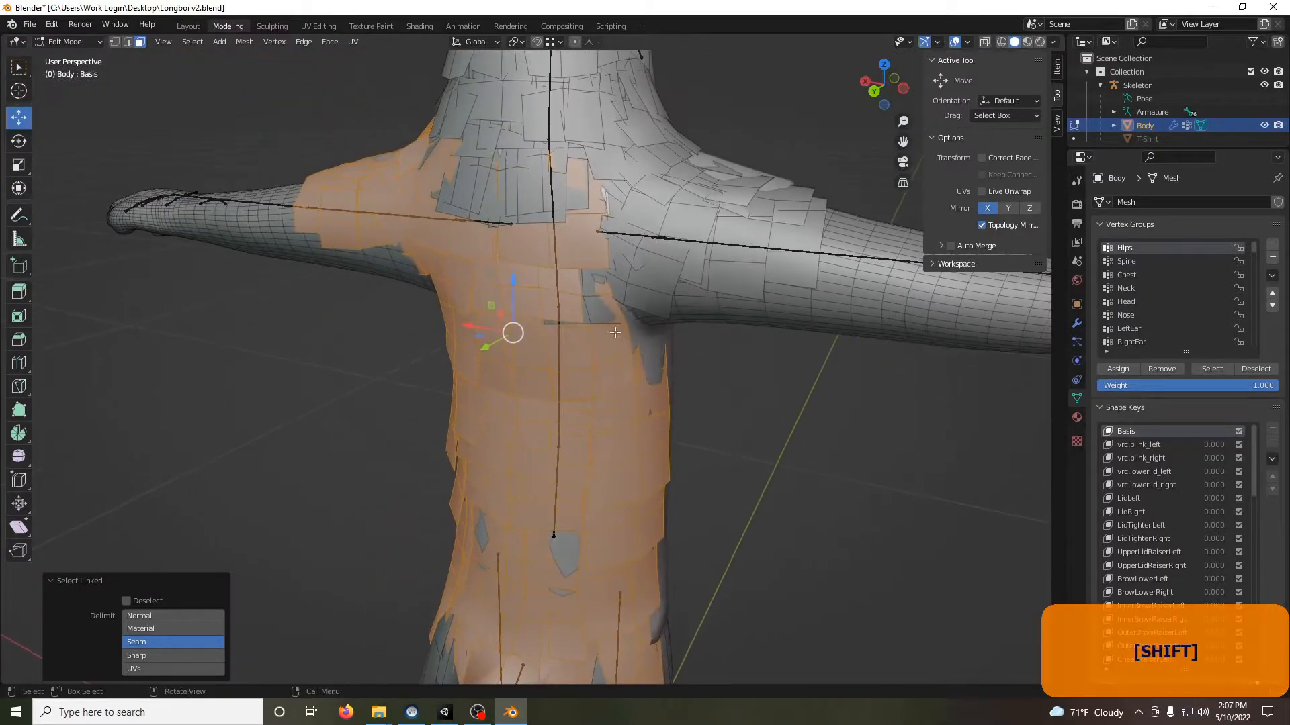
scroll(582, 298, "up", 1)
key("l")
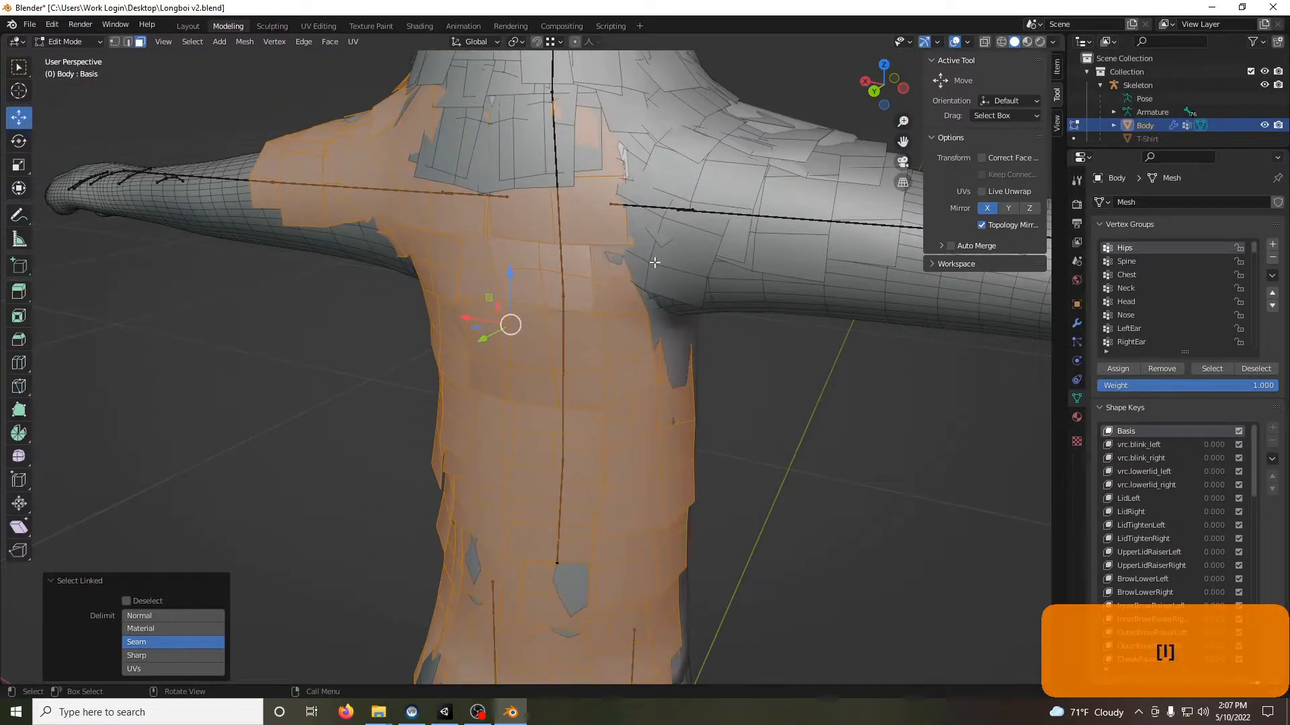
key("l")
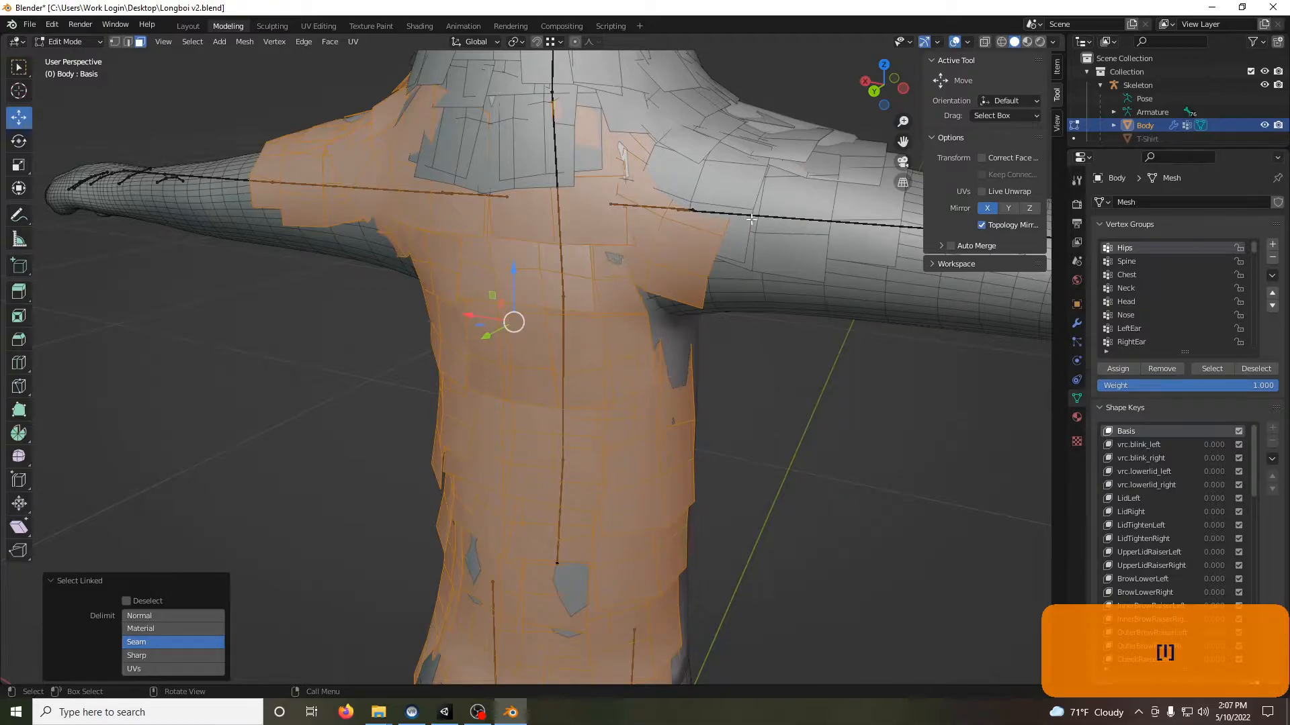
key("l")
key("l")
key("l")
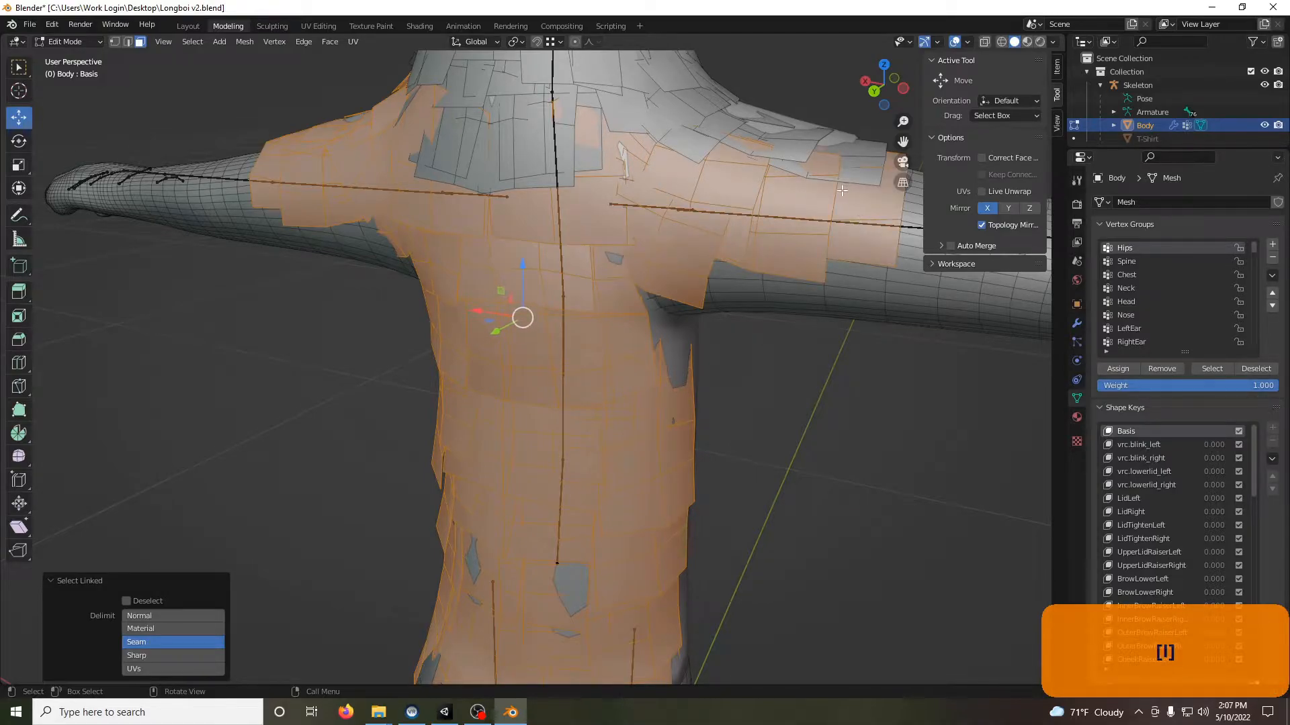
middle_click_drag(845, 190, 757, 242)
key("l")
key("l")
key("l")
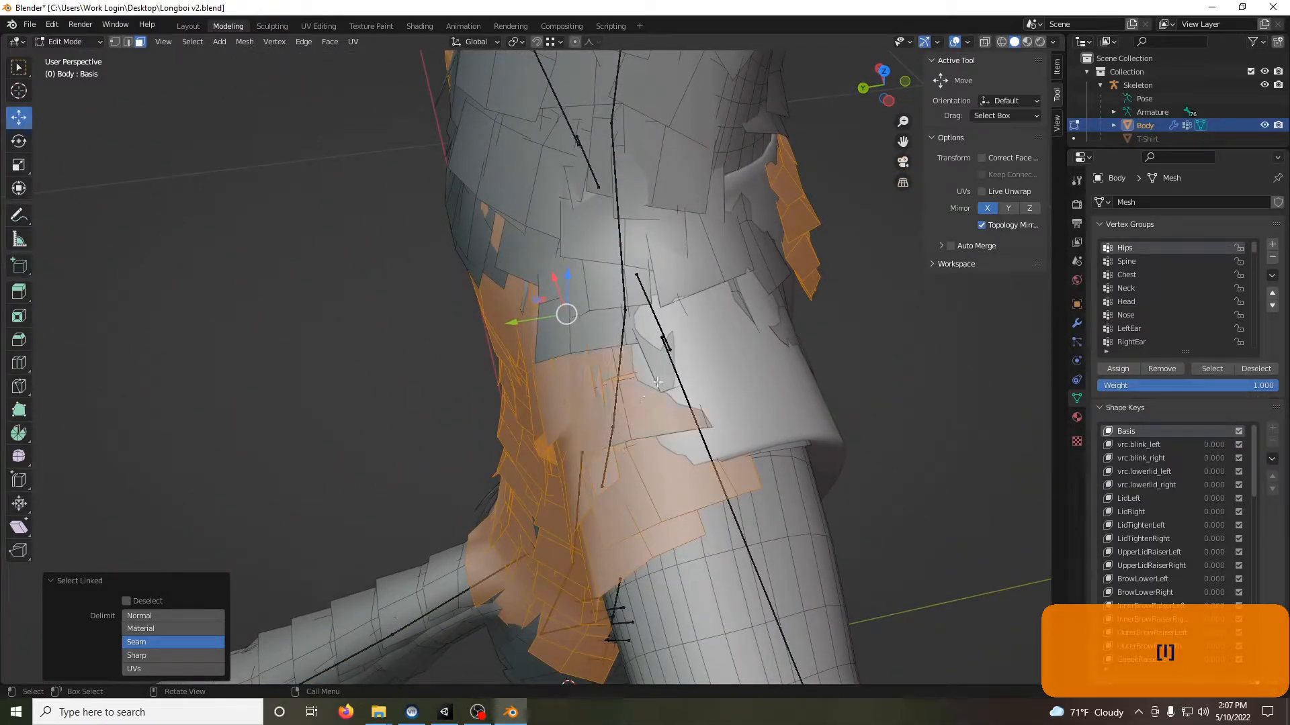
- Check which shoulder and neckline fur pieces are selected by repeatedly moving the selection aside and cancelling each move
key("g")
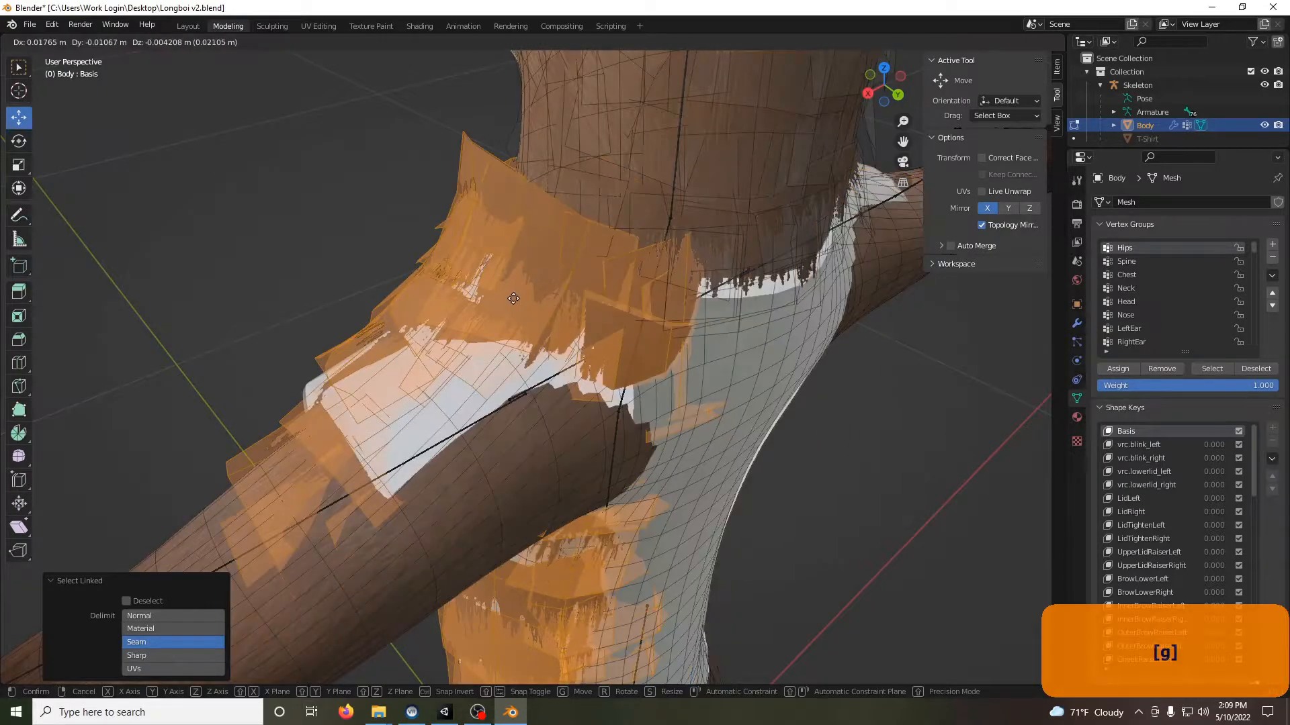
right_click(552, 287)
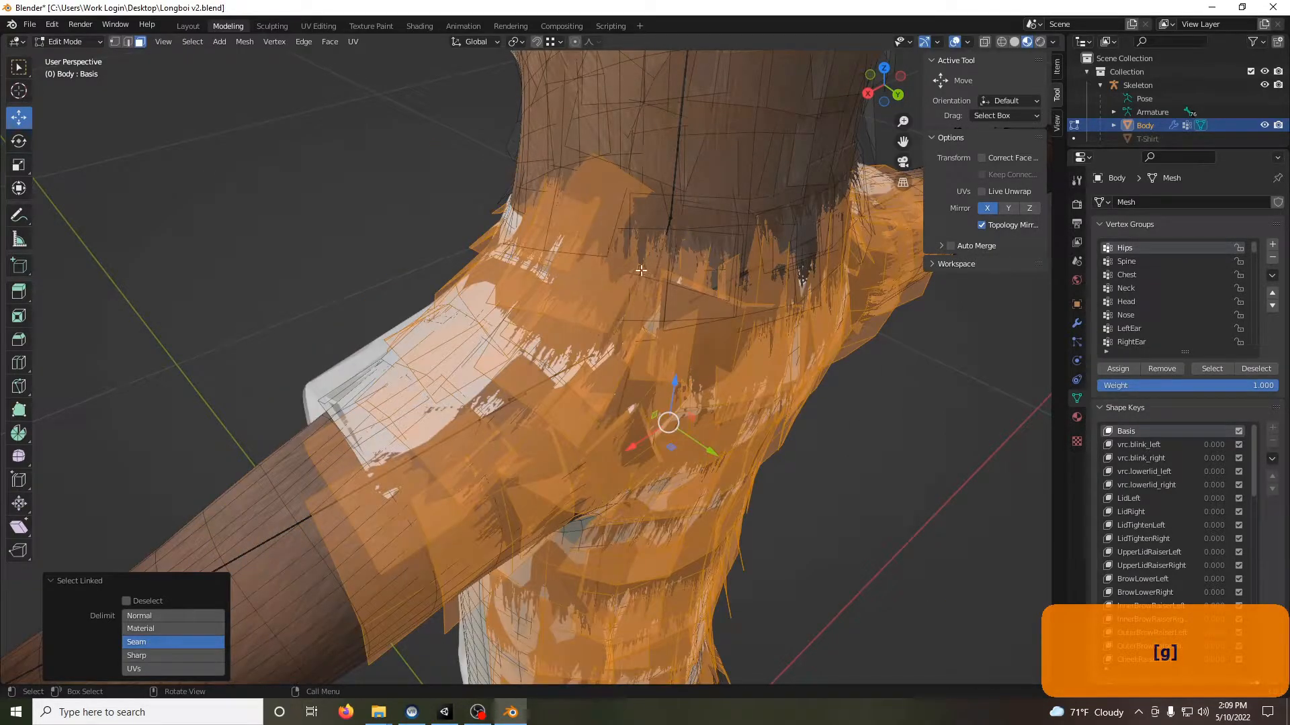
key("g")
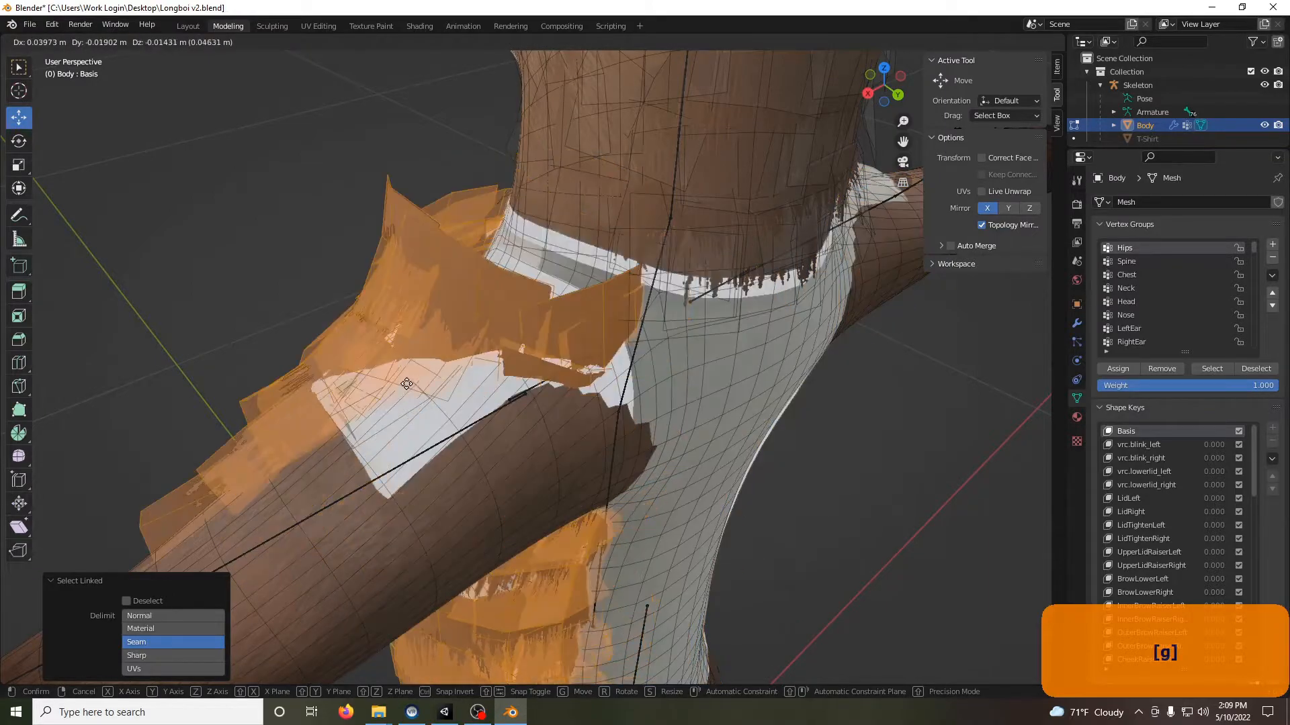
right_click(406, 383)
key("g")
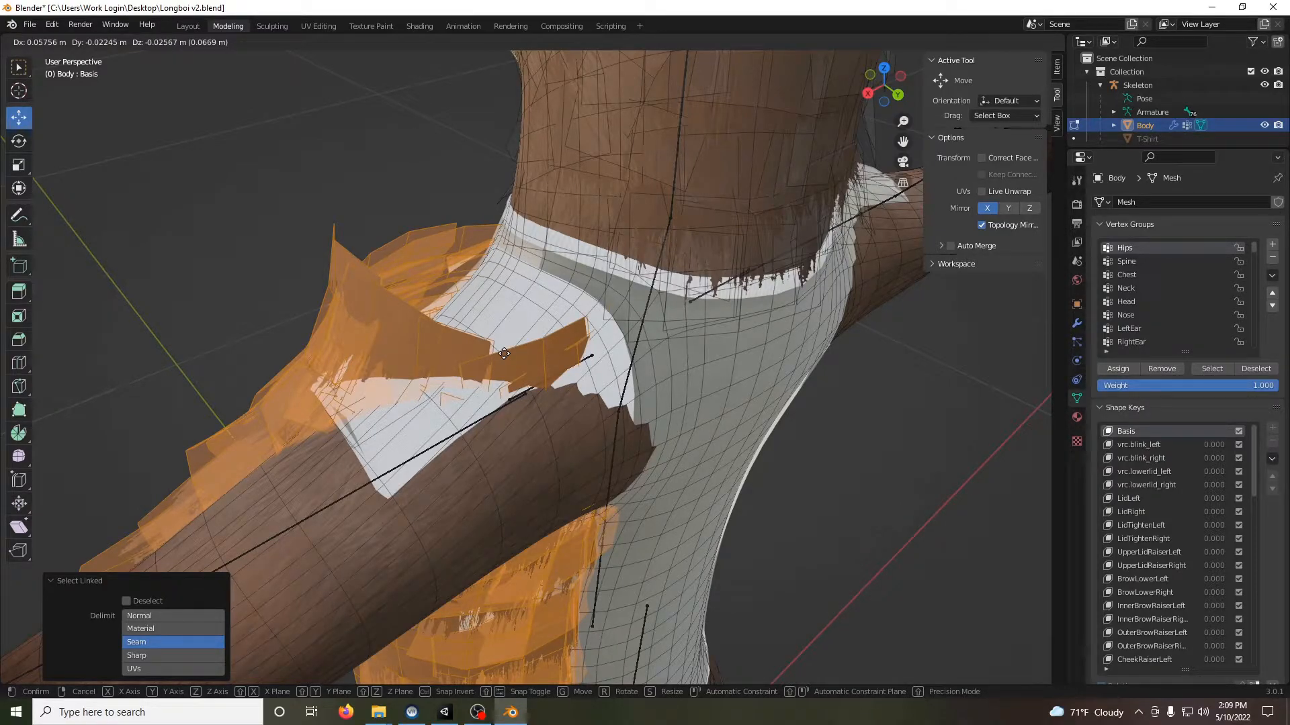
key("Escape")
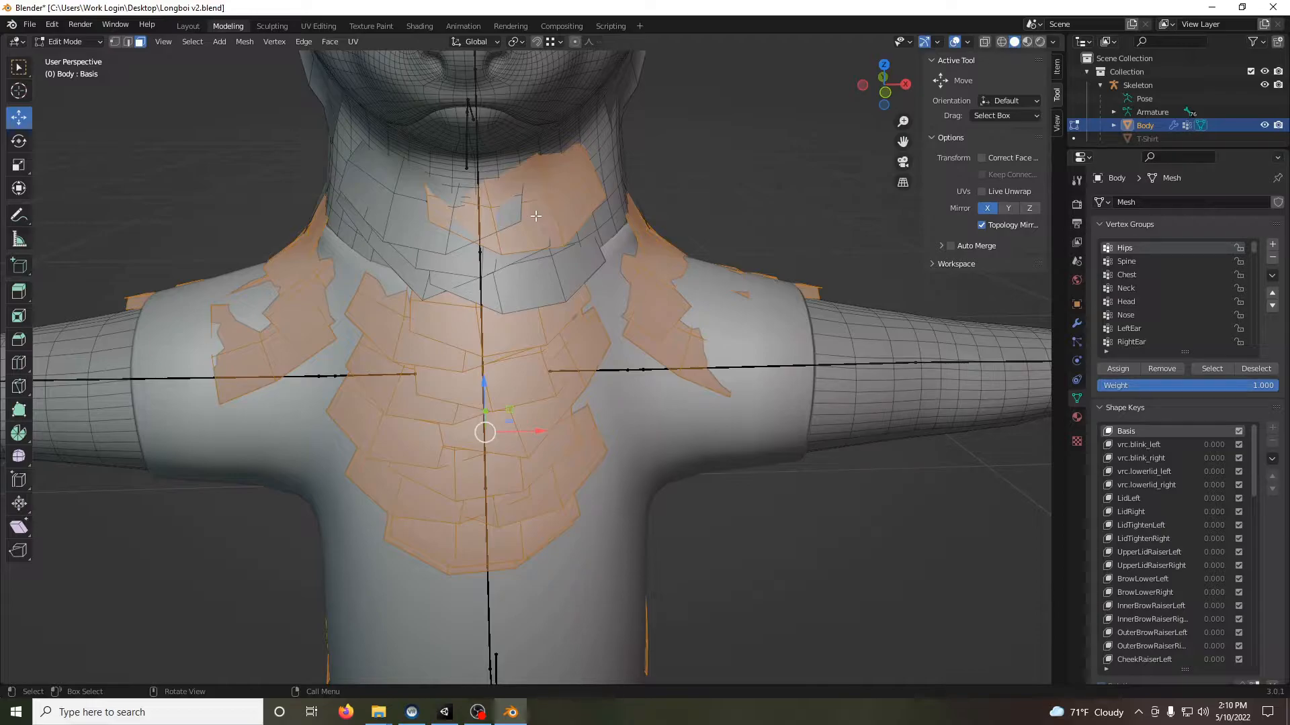
- Deselect the linked fur piece on the front of the throat, keeping the chest and shoulder fur selected
key("ctrl")
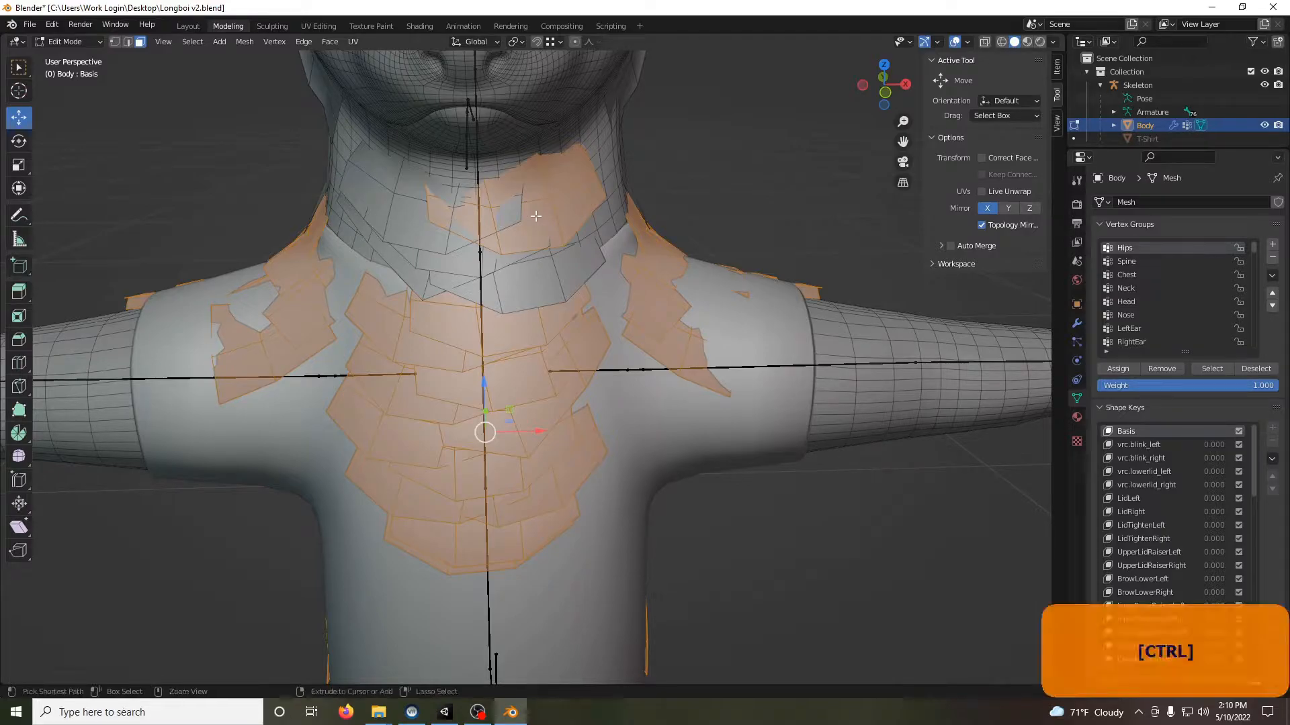
left_click(535, 216, "ctrl")
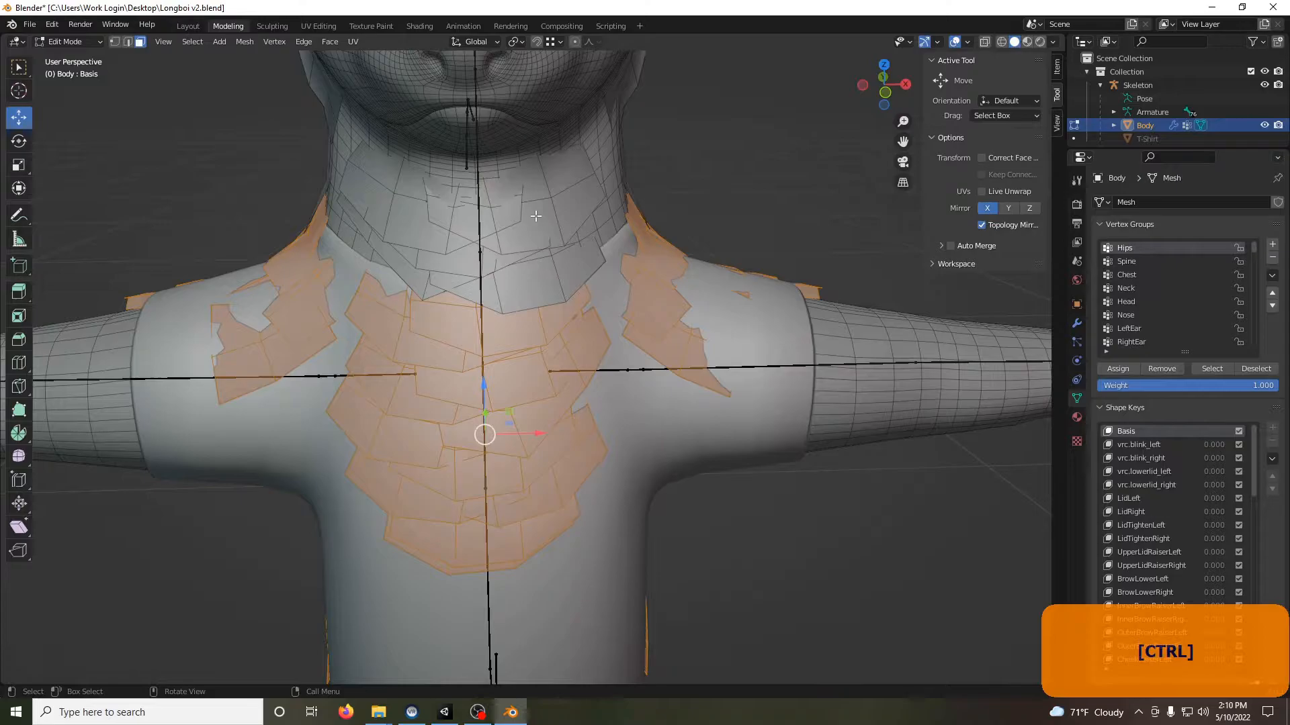
key("l")
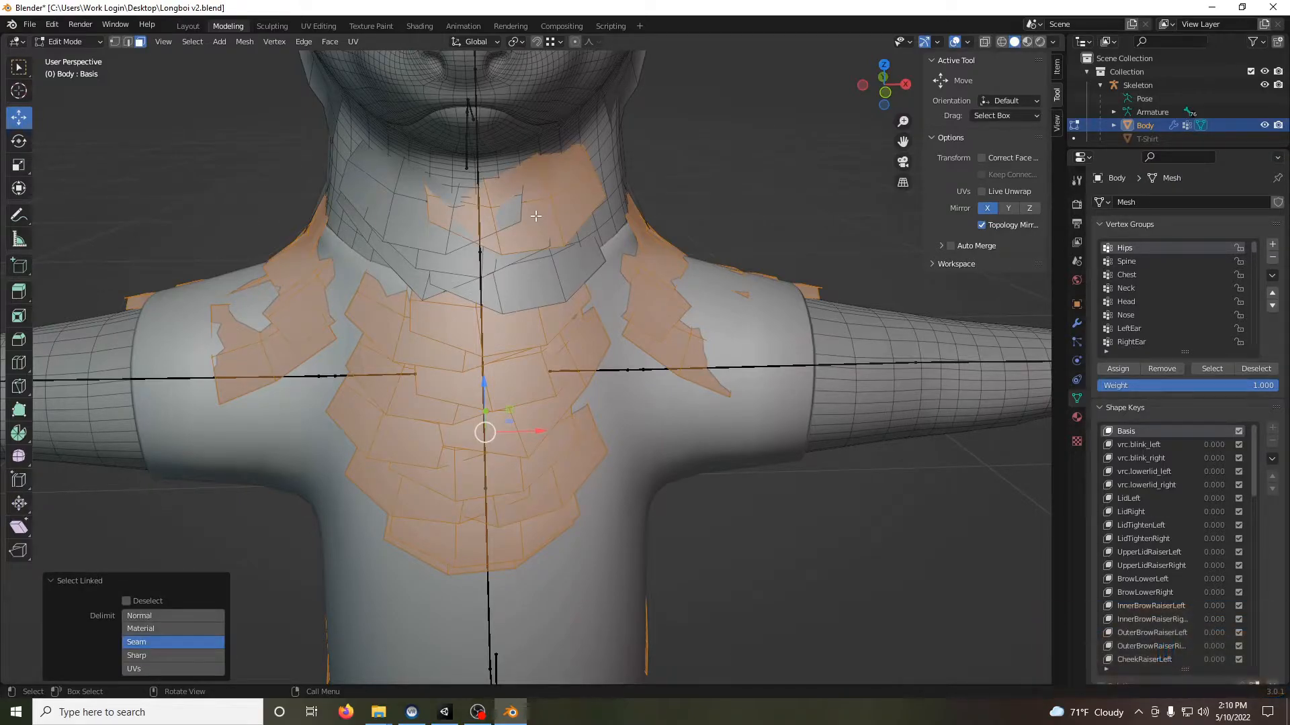
key("shift")
key("shift+l")
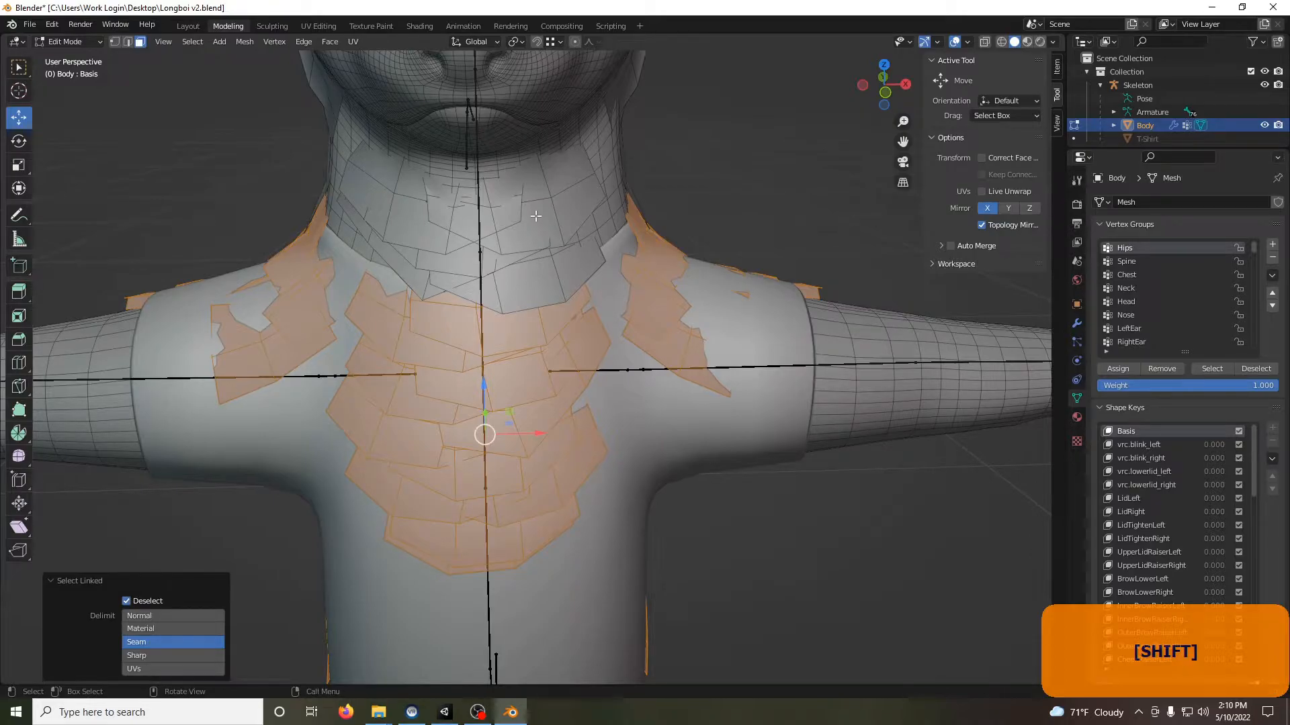
- Check the complete fur selection in Material Preview from the side, below and behind, using temporary moves that are cancelled
scroll(536, 216, "down", 1)
left_click(1027, 41)
scroll(722, 167, "down", 2)
middle_click_drag(723, 168, 591, 196)
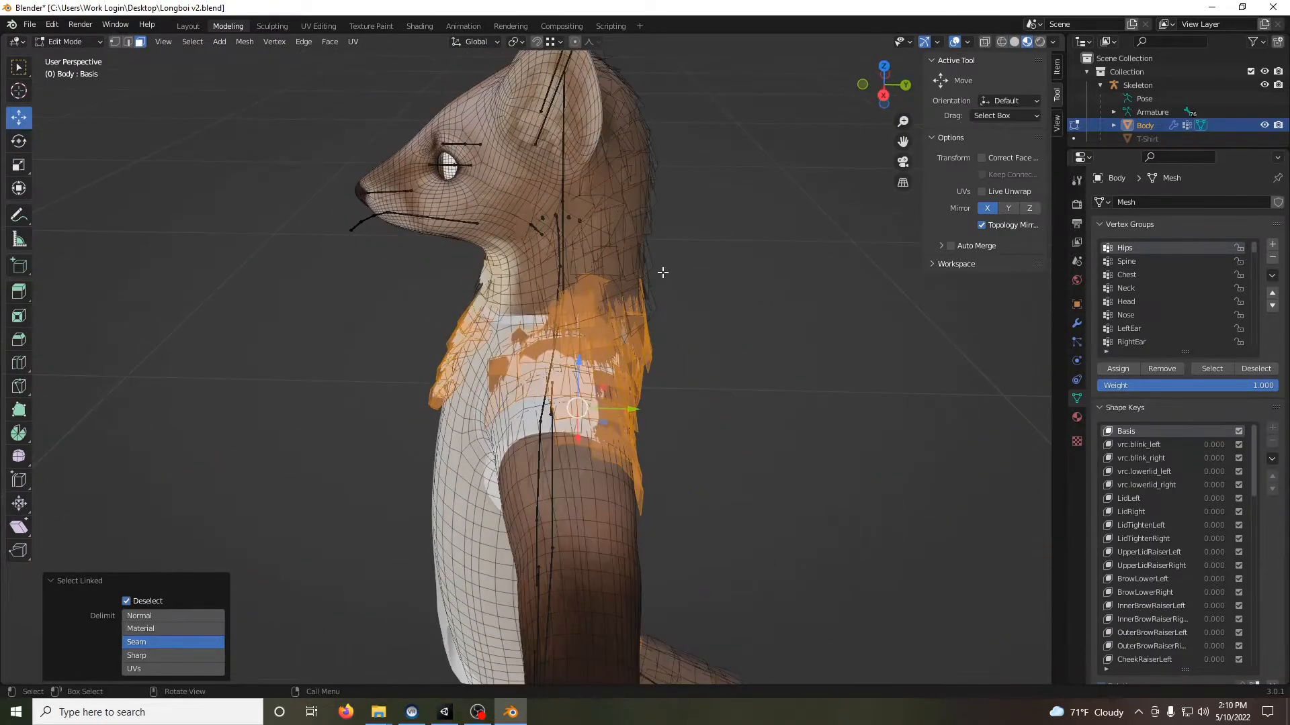
scroll(663, 271, "up", 2)
key("g")
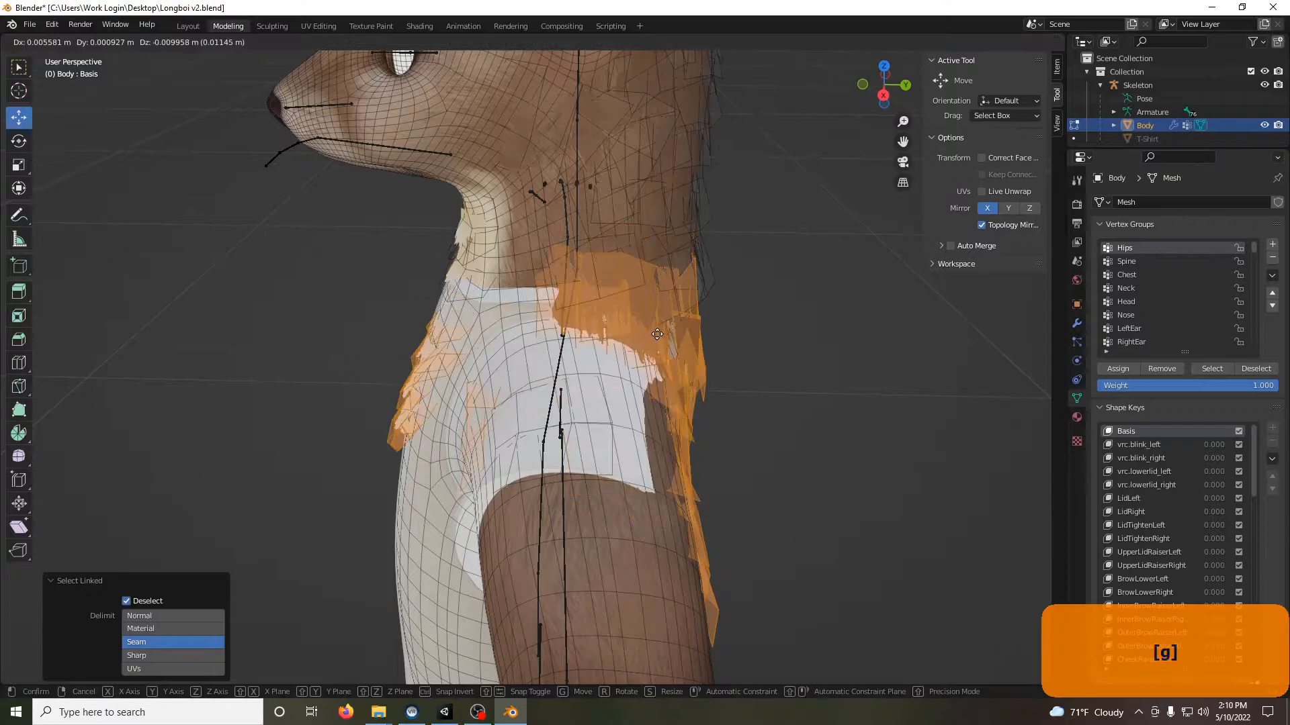
right_click(782, 343)
middle_click_drag(766, 218, 572, 207)
key("g")
right_click(654, 364)
middle_click_drag(737, 255, 578, 243)
key("g")
right_click(653, 410)
middle_click_drag(560, 423, 715, 389)
key("g")
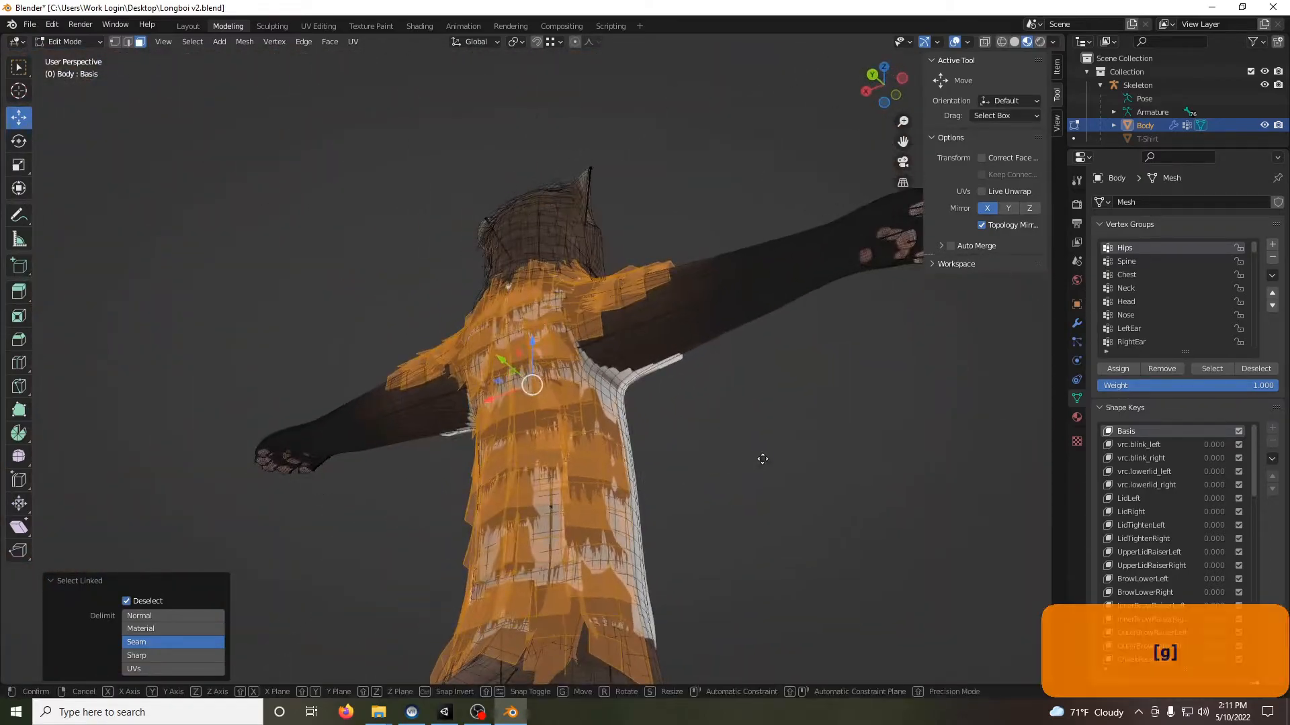
right_click(818, 474)
middle_click_drag(745, 478, 561, 446)
key("g")
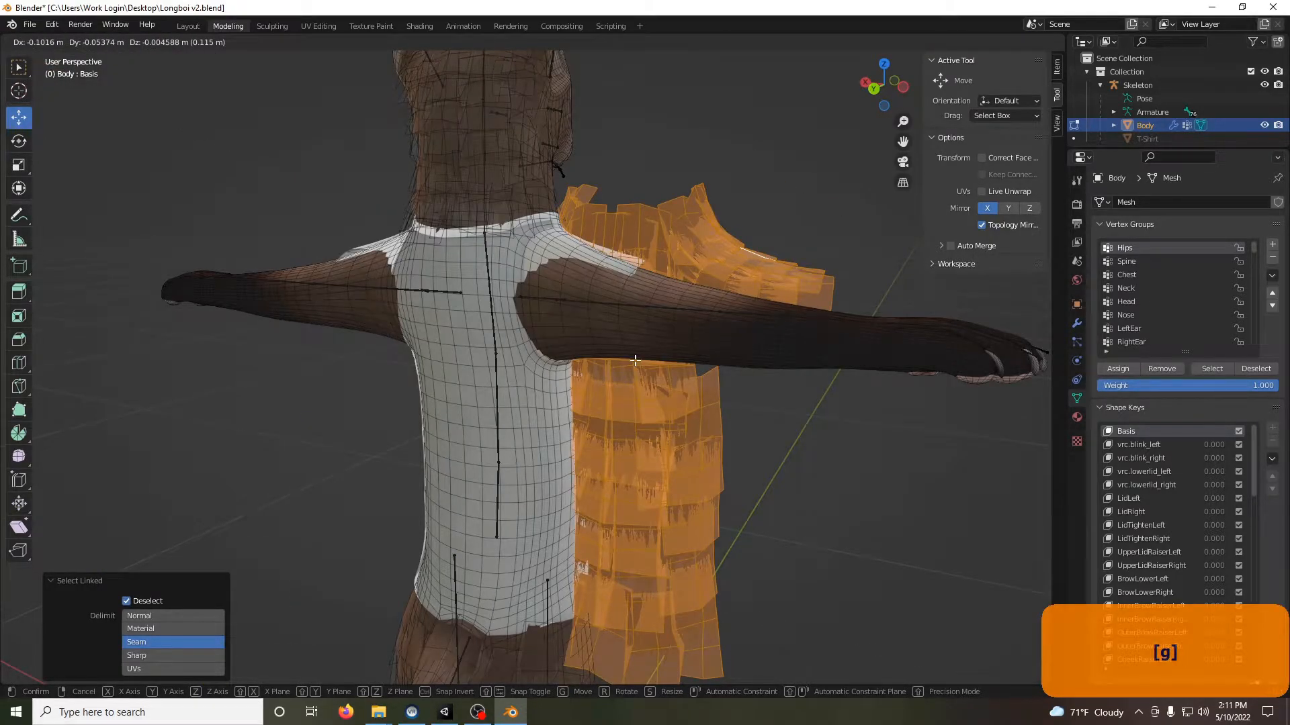
right_click(635, 361)
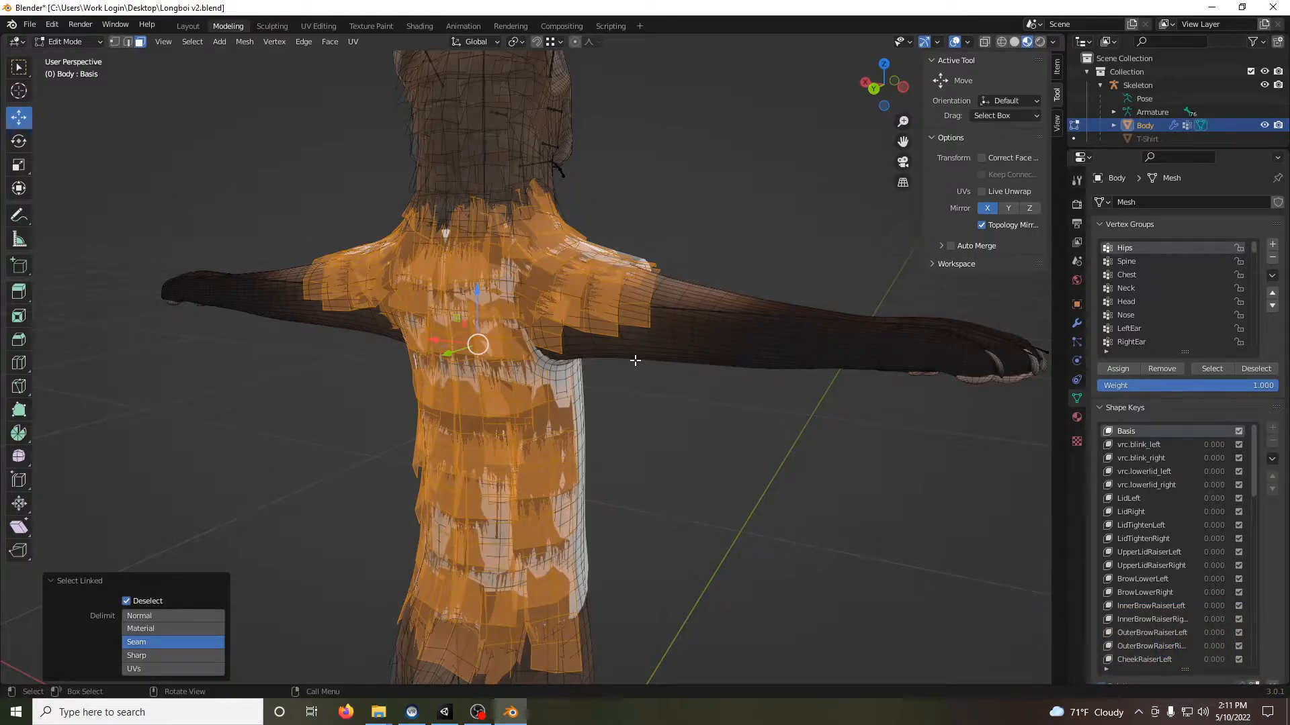
- Delete the faces of the selected fur around the T-shirt and inspect the shirt's rear hem
key("Delete")
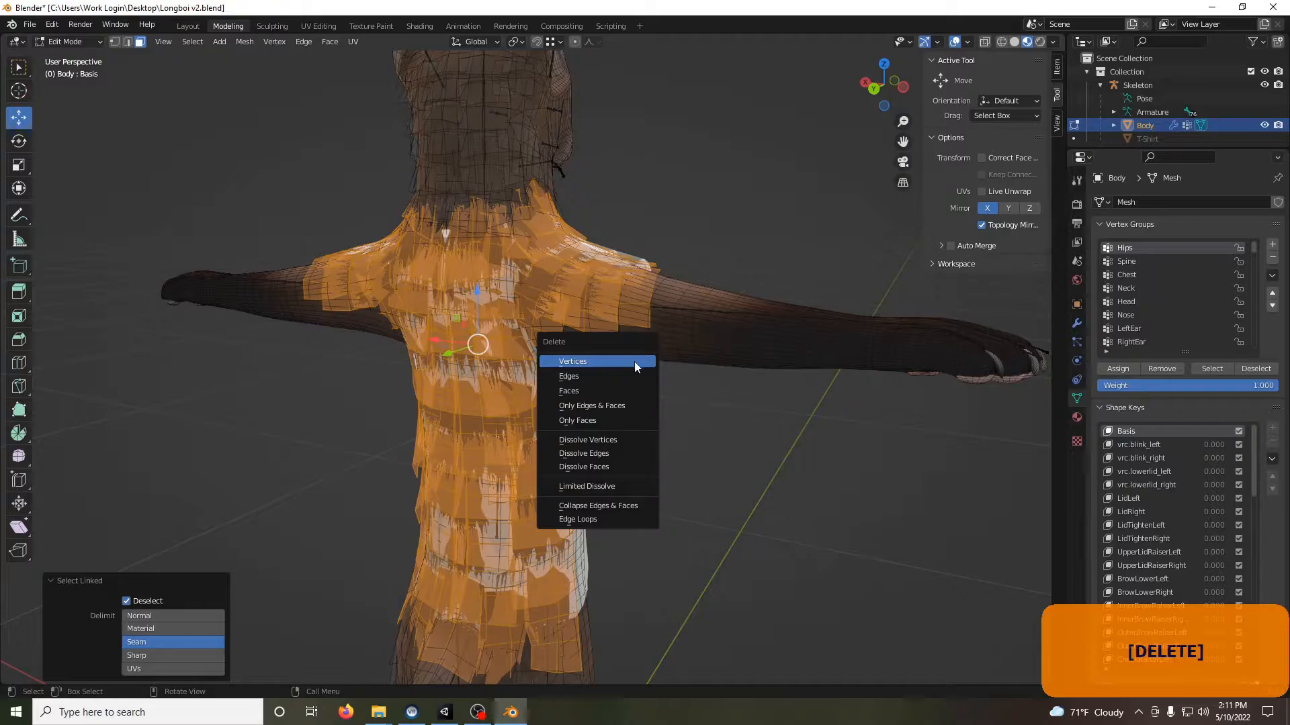
left_click(618, 392)
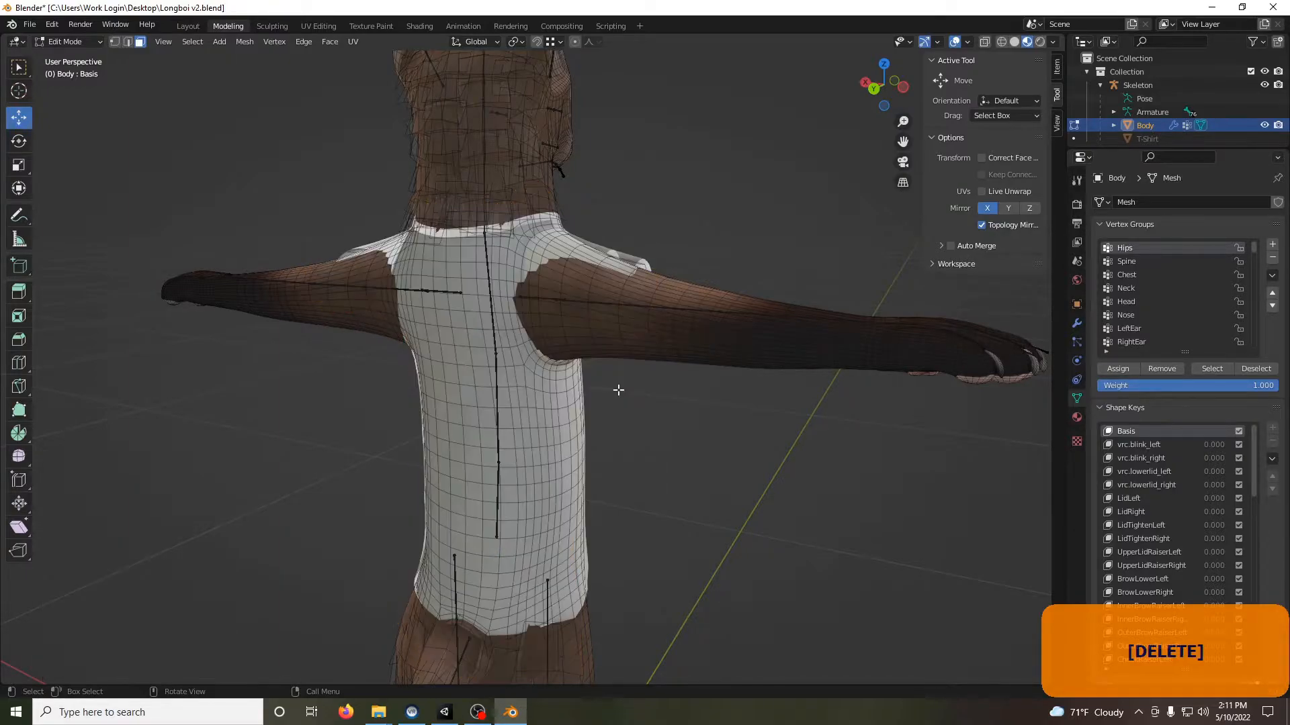
middle_click_drag(619, 390, 708, 314, "shift")
scroll(708, 314, "up", 4)
middle_click_drag(672, 366, 713, 347, "shift")
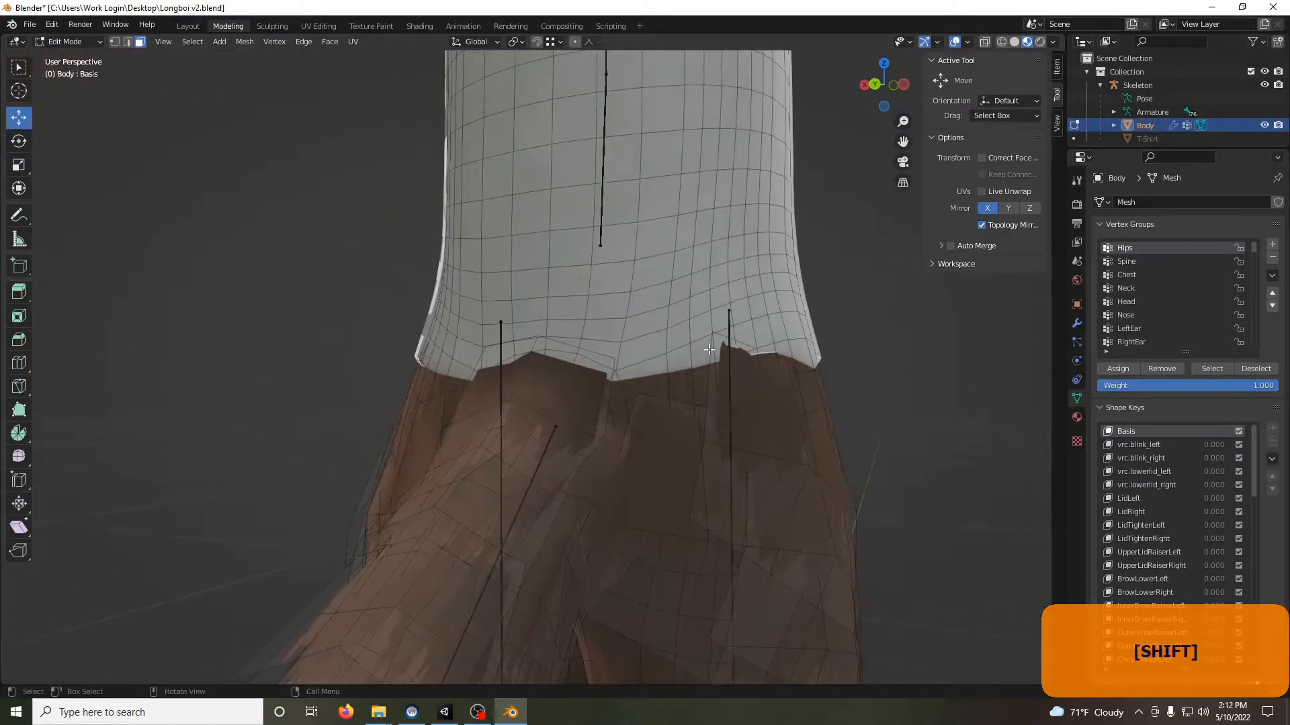
middle_click_drag(665, 383, 636, 370)
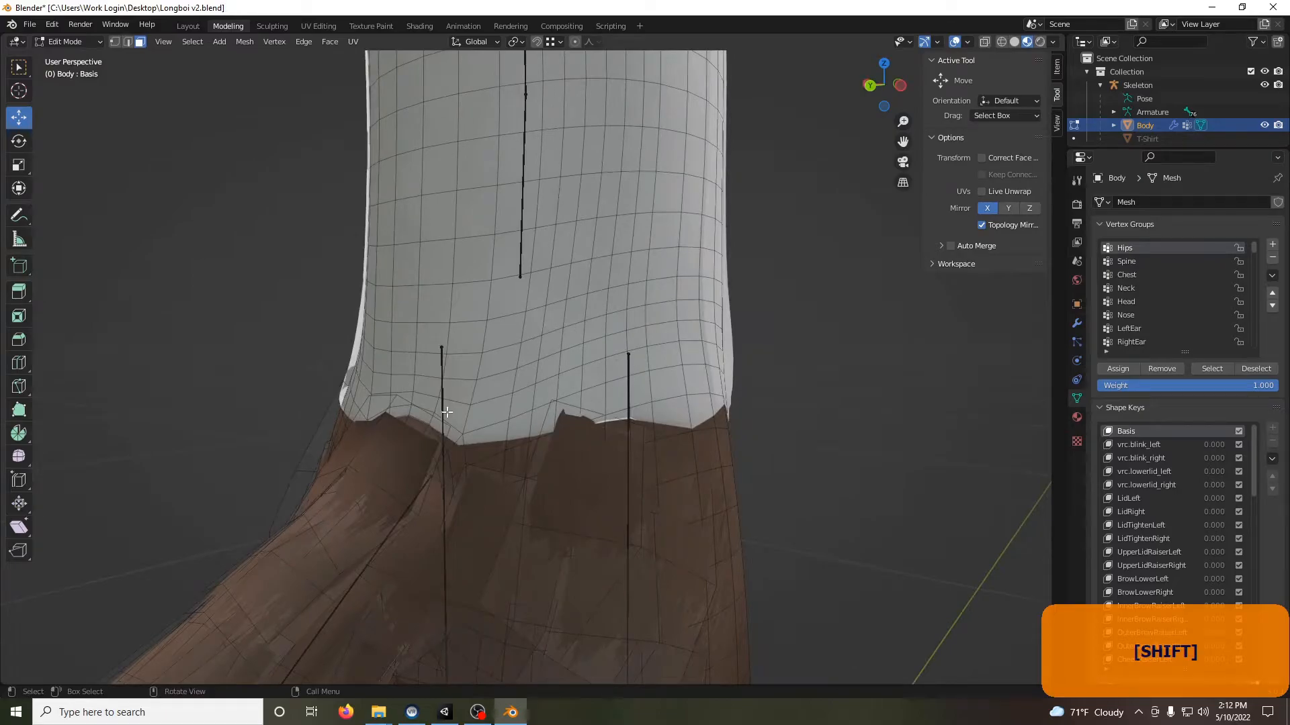
middle_click_drag(445, 412, 448, 443)
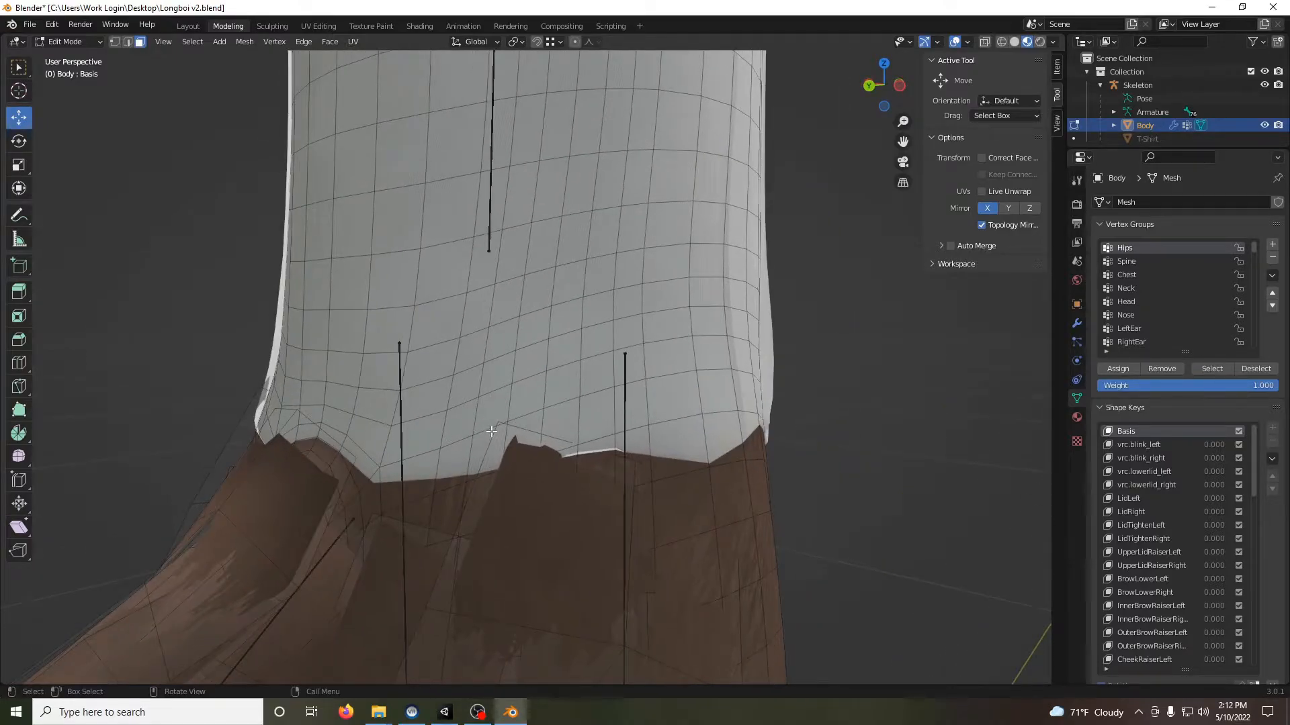
- Select the fur vertices poking through the T-shirt's rear hem and move them about -0.024 m along global Y
key("2")
key("1")
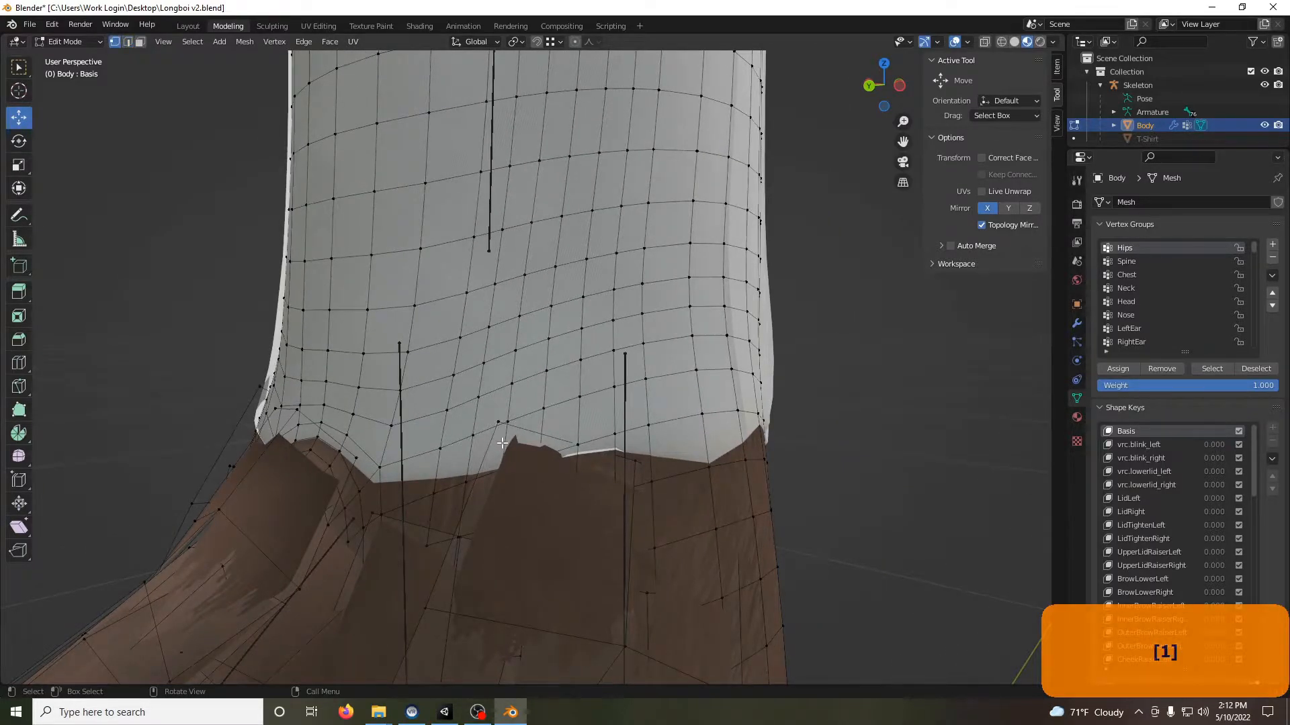
left_click(498, 426)
middle_click_drag(402, 455, 599, 480)
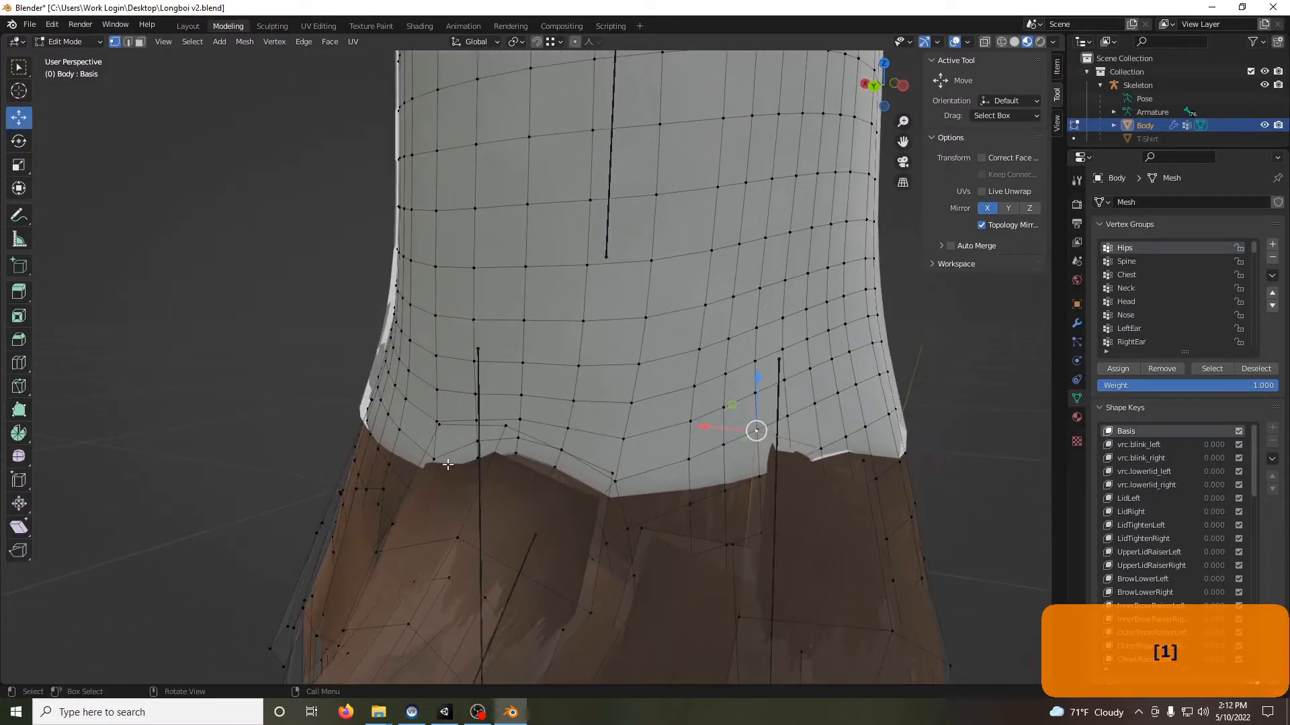
left_click(614, 476, "shift")
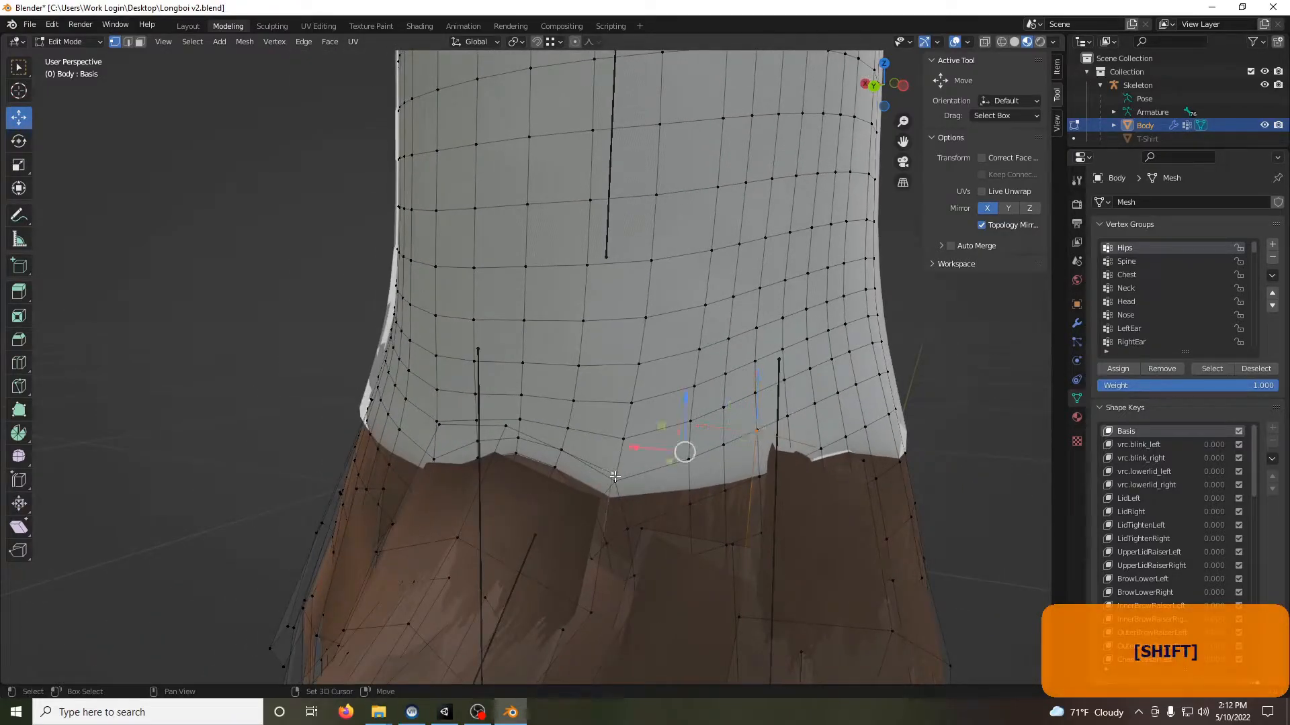
left_click(506, 426, "shift")
left_click(437, 424, "shift")
middle_click_drag(437, 425, 525, 431)
left_click(635, 414, "shift")
middle_click_drag(741, 394, 493, 427)
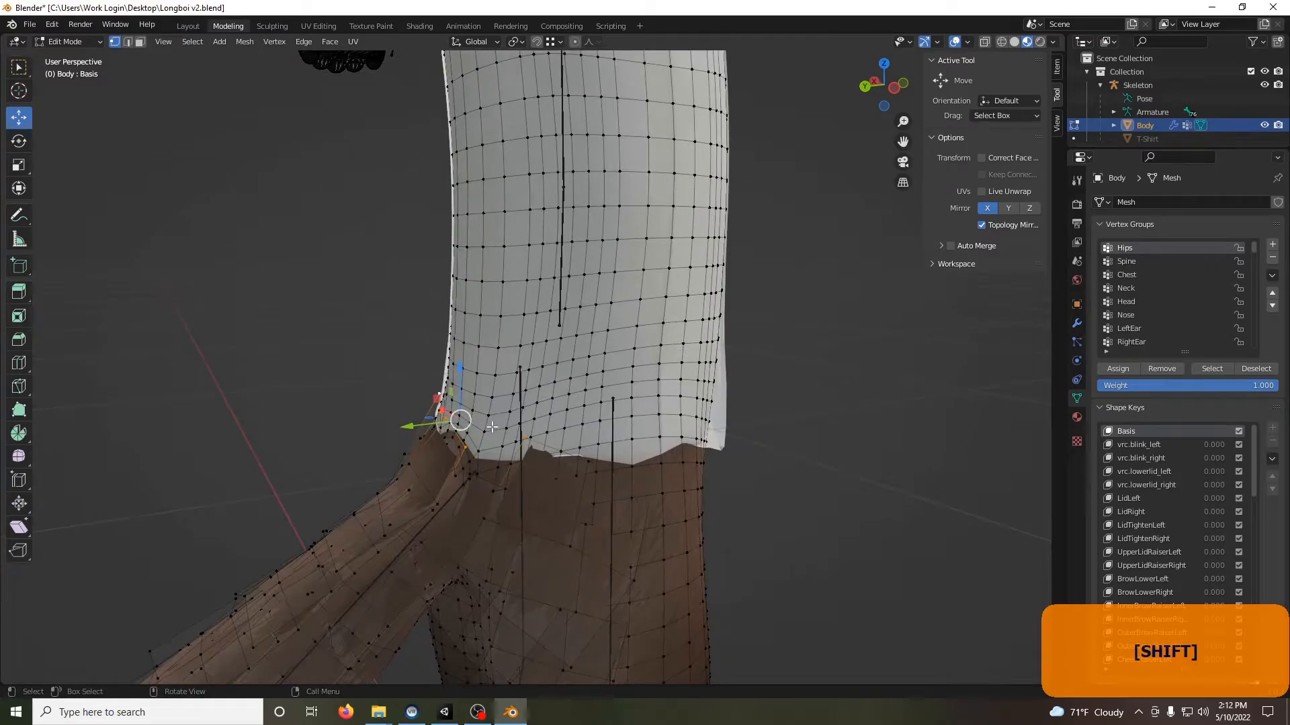
key("g")
key("y")
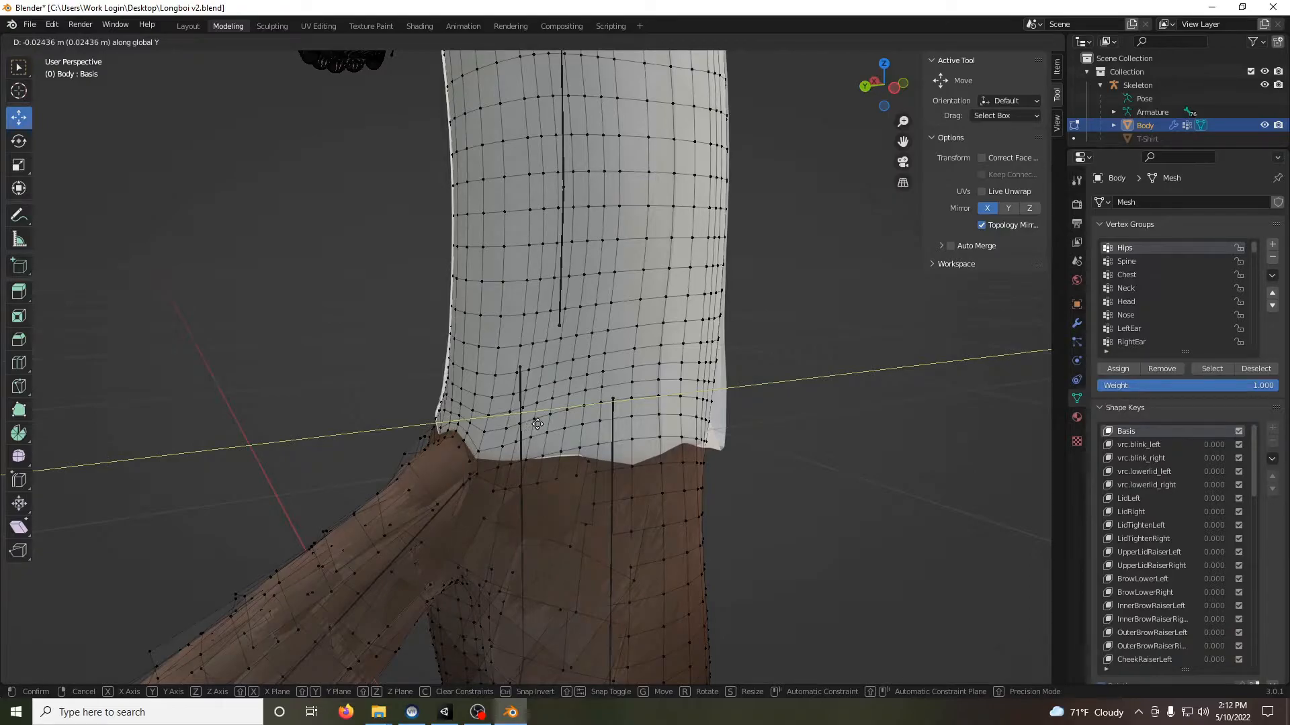
left_click(537, 424)
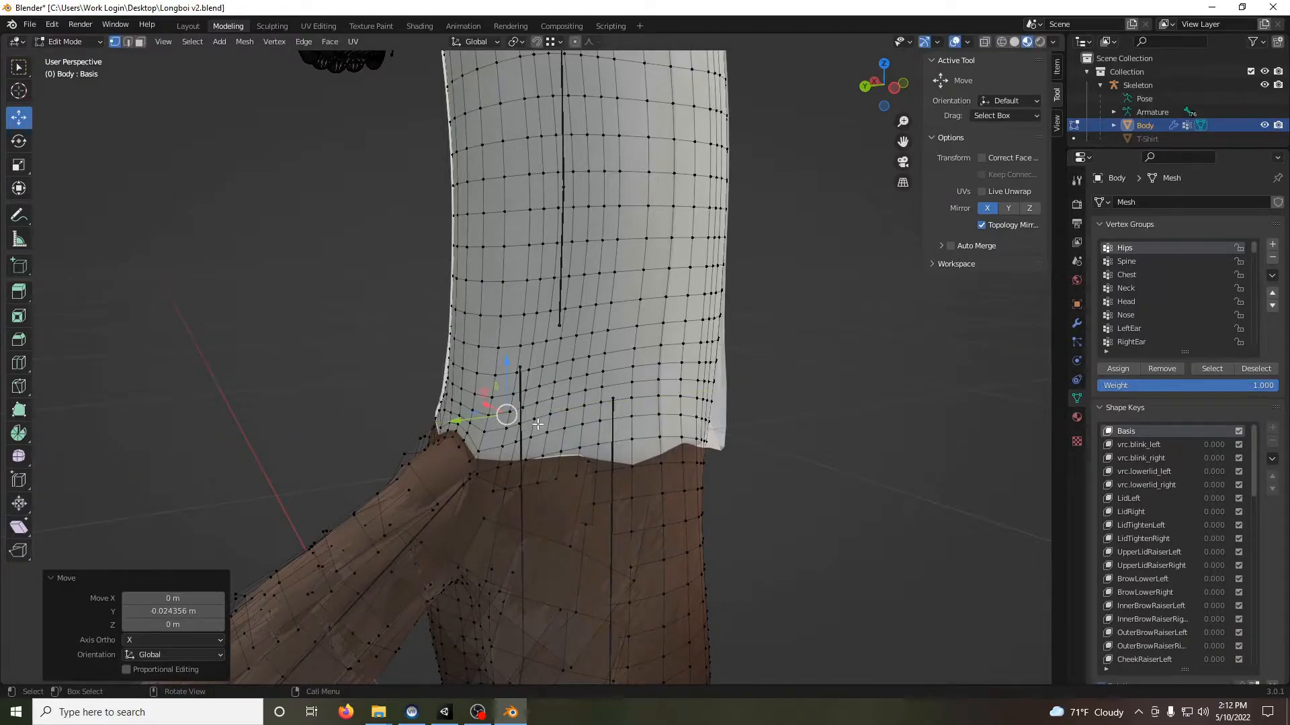
- Select the fur vertices overlapping the front of the shirt's neckline and move them about -0.0099 m along Y
middle_click_drag(412, 405, 575, 333)
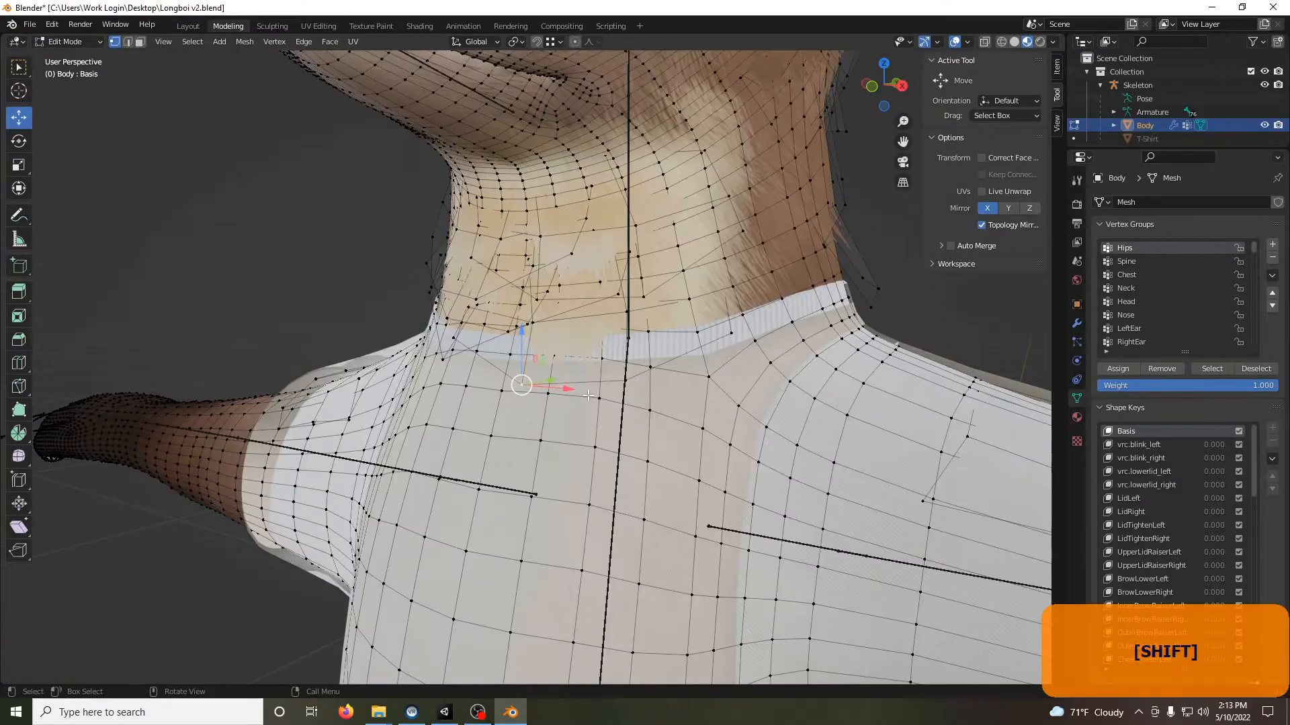
left_click(628, 381, "shift")
left_click(730, 333, "shift")
left_click(454, 338, "shift")
left_click(442, 362, "shift")
middle_click_drag(441, 362, 598, 394)
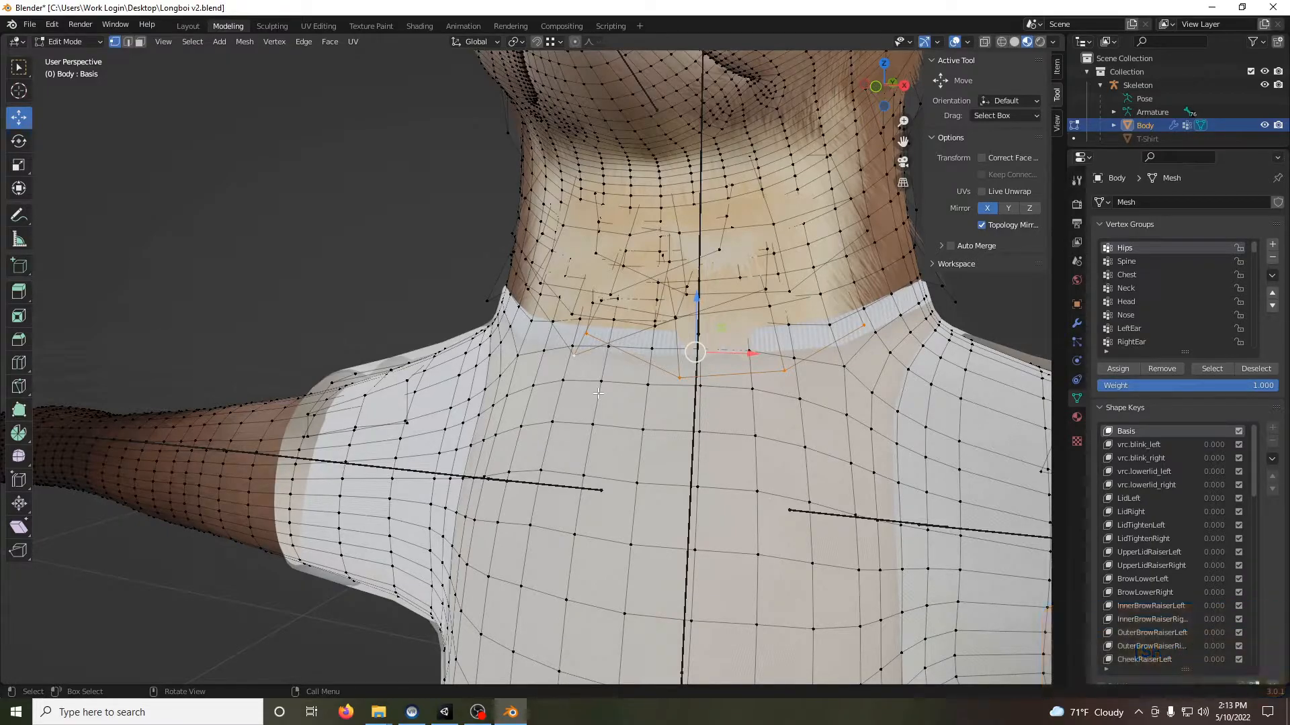
key("g")
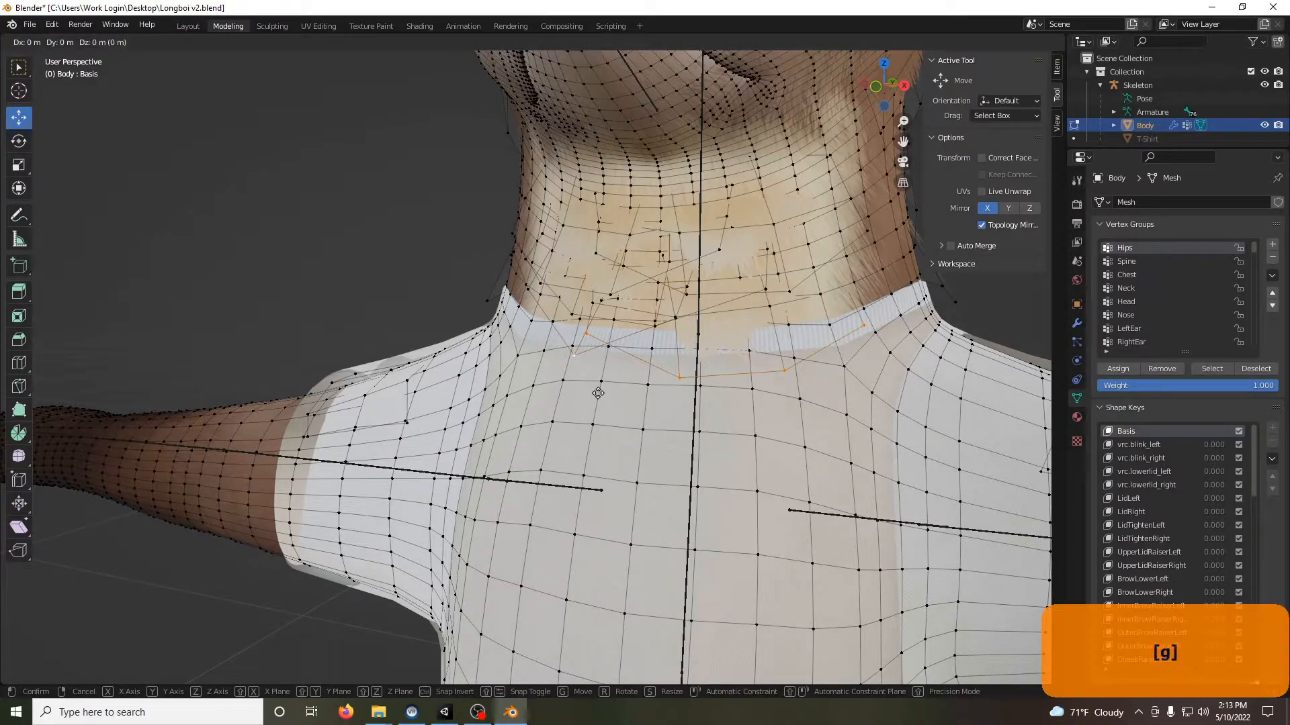
key("y")
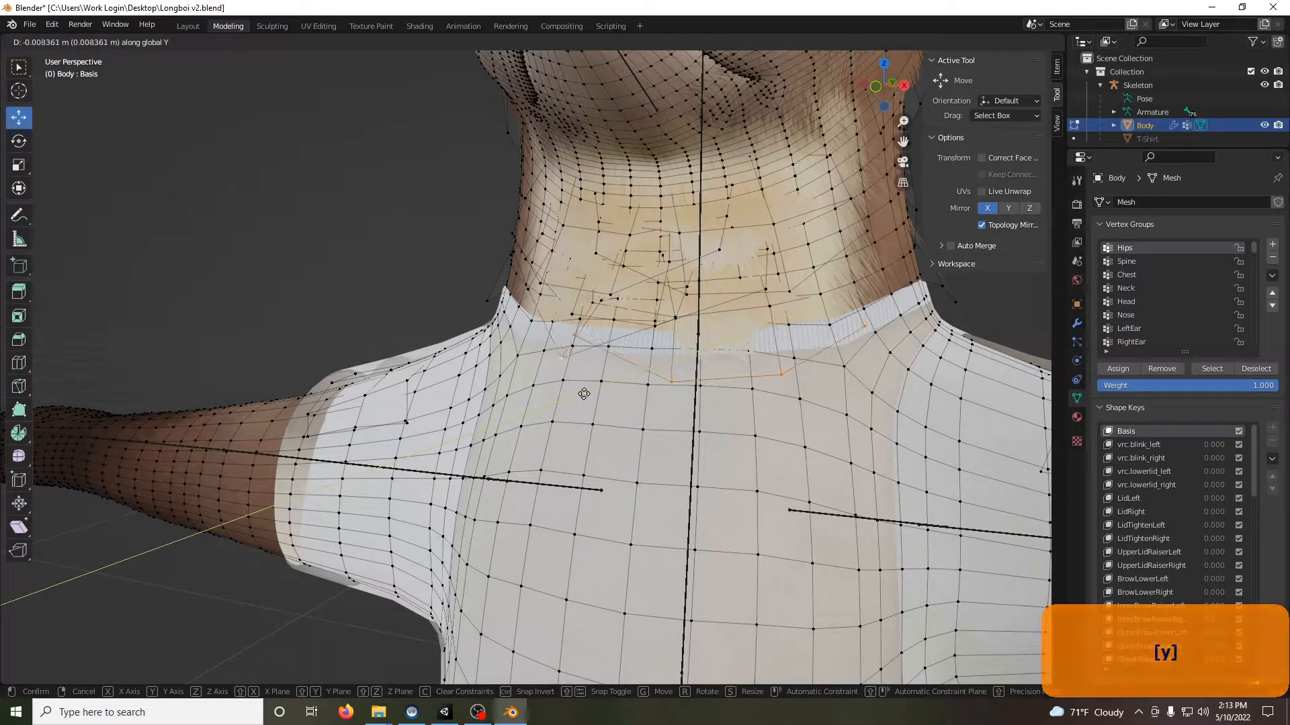
left_click(581, 394)
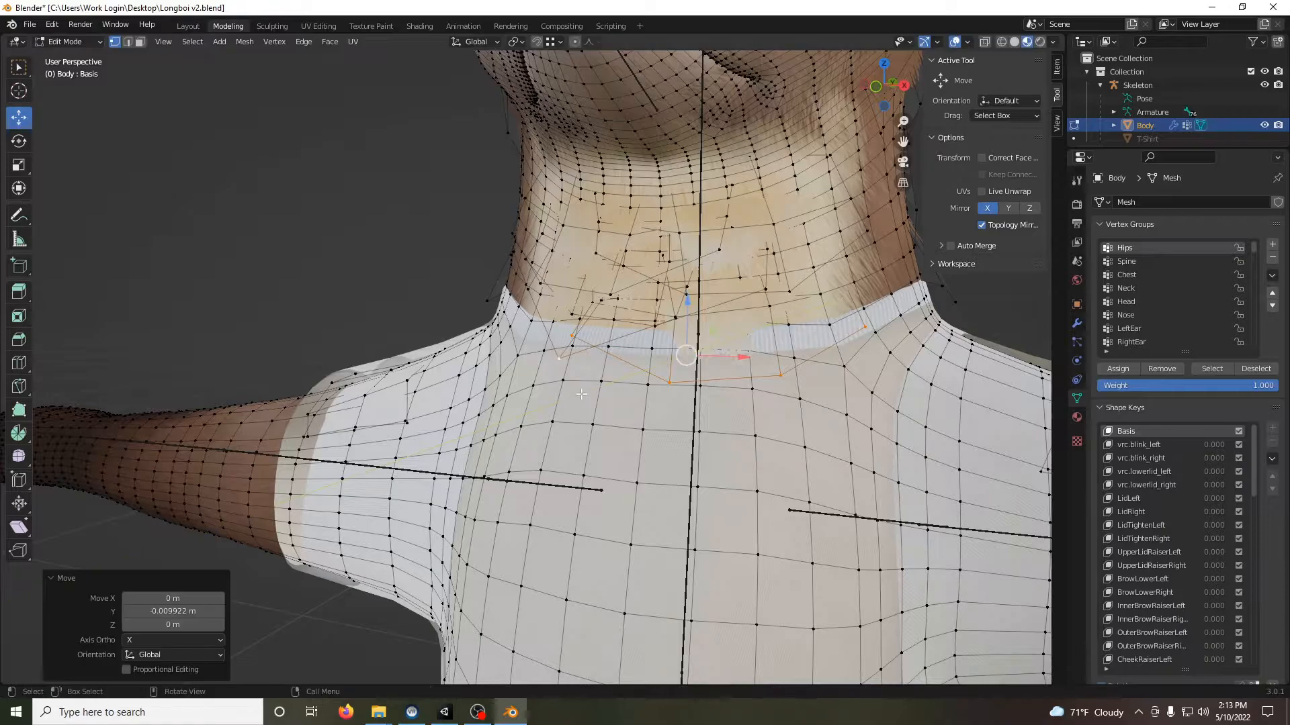
- Raise the selected neckline fur vertices about 0.0027 m along Z and shift them back about 0.0055 m along Y
key("g")
key("z")
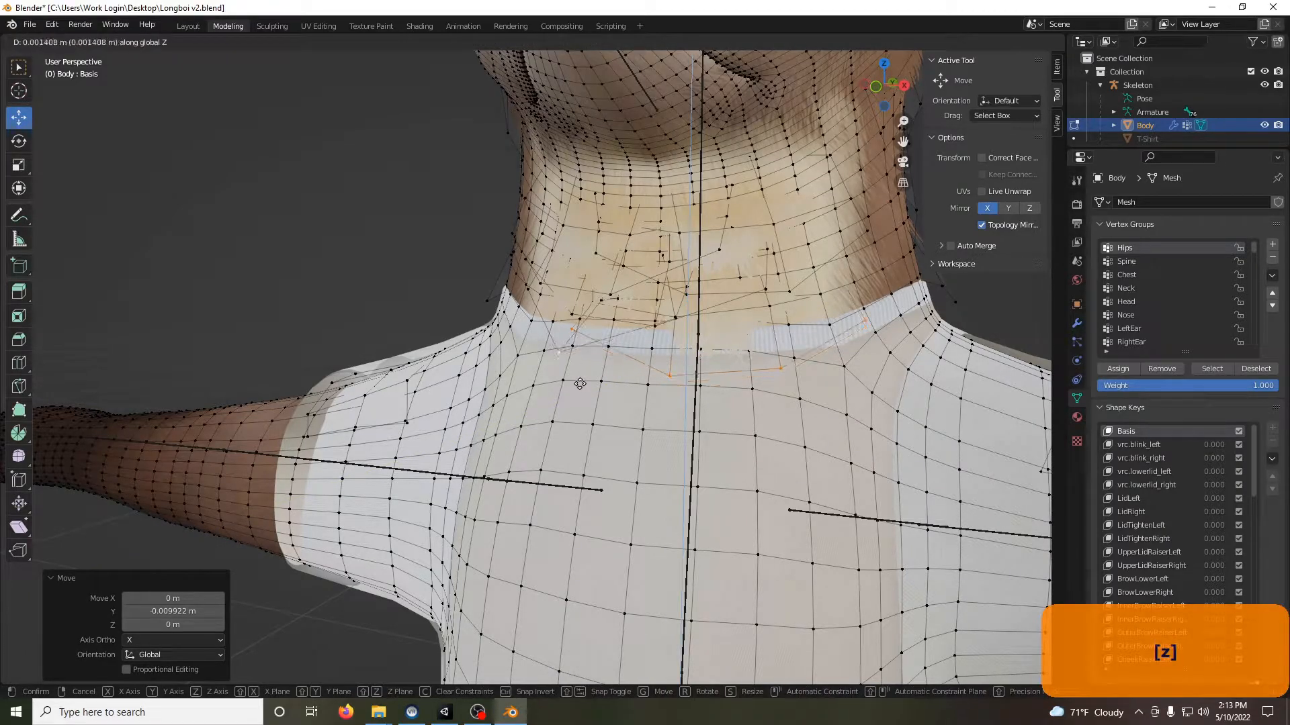
left_click(579, 381)
middle_click_drag(693, 446, 622, 438)
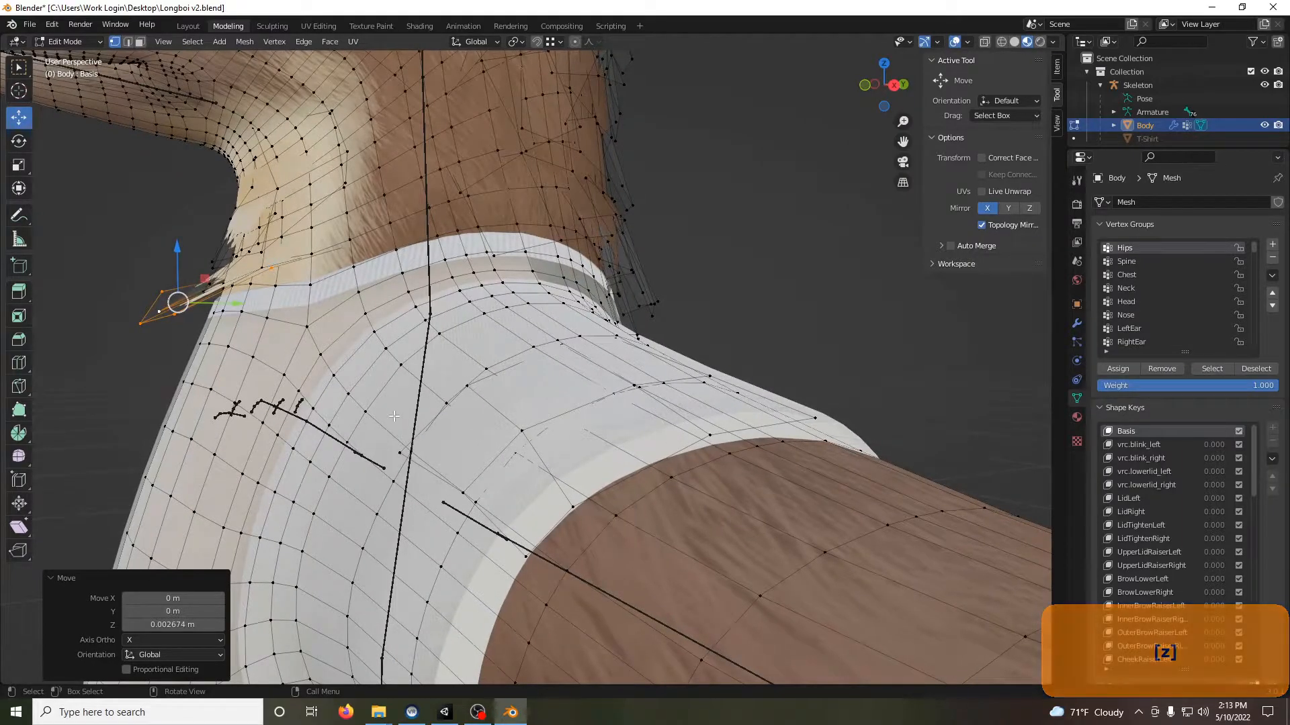
key("g")
key("y")
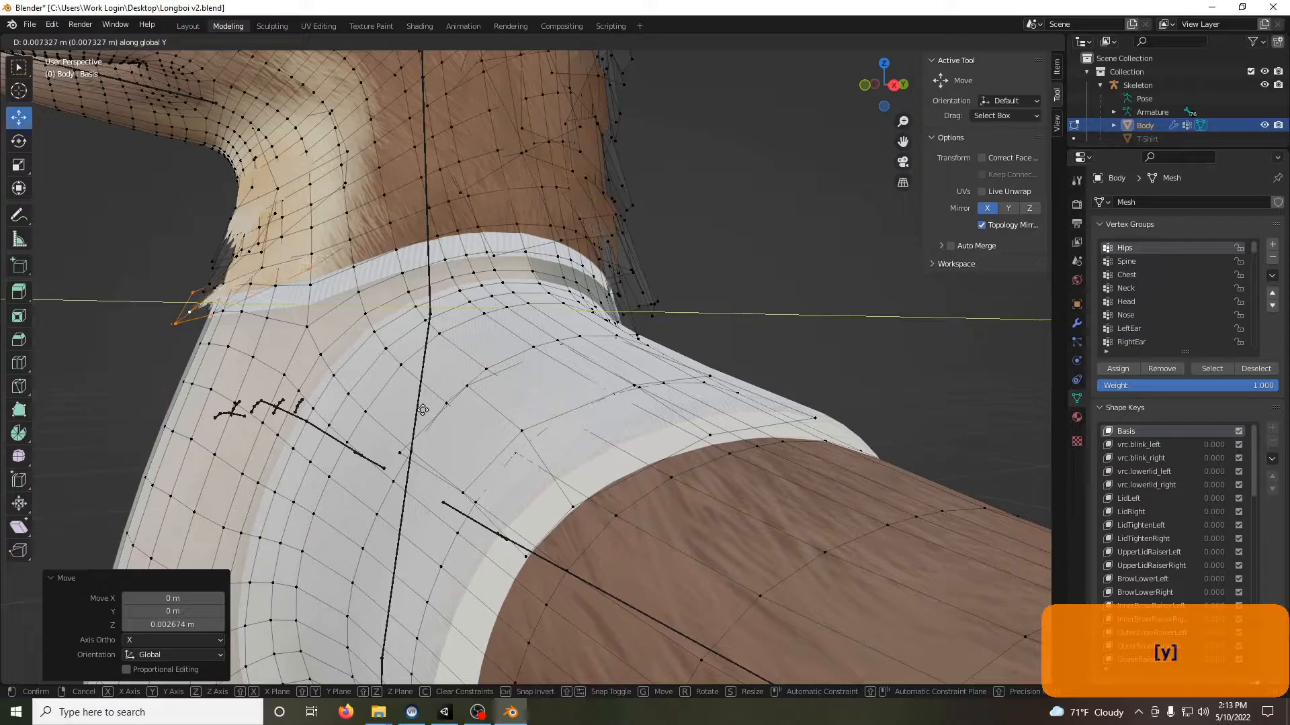
left_click(415, 408)
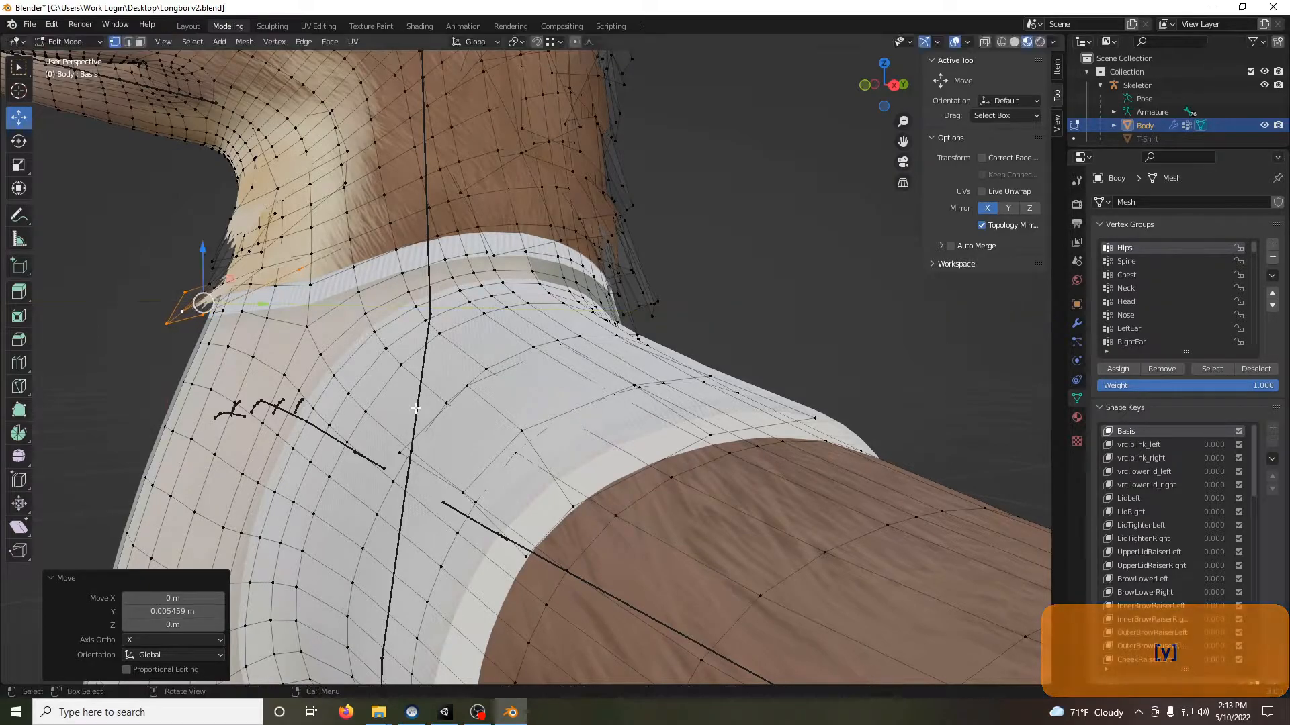
scroll(139, 388, "down", 2)
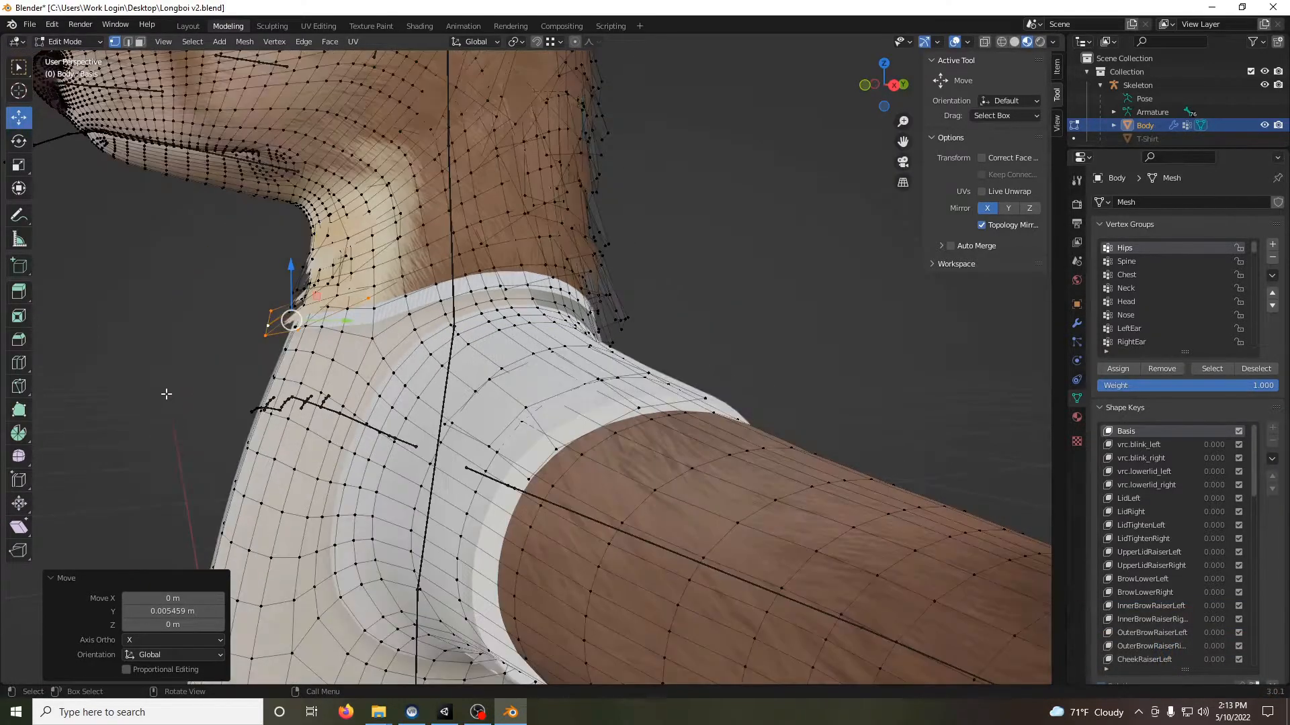
middle_click_drag(164, 395, 264, 404)
scroll(349, 402, "down", 4)
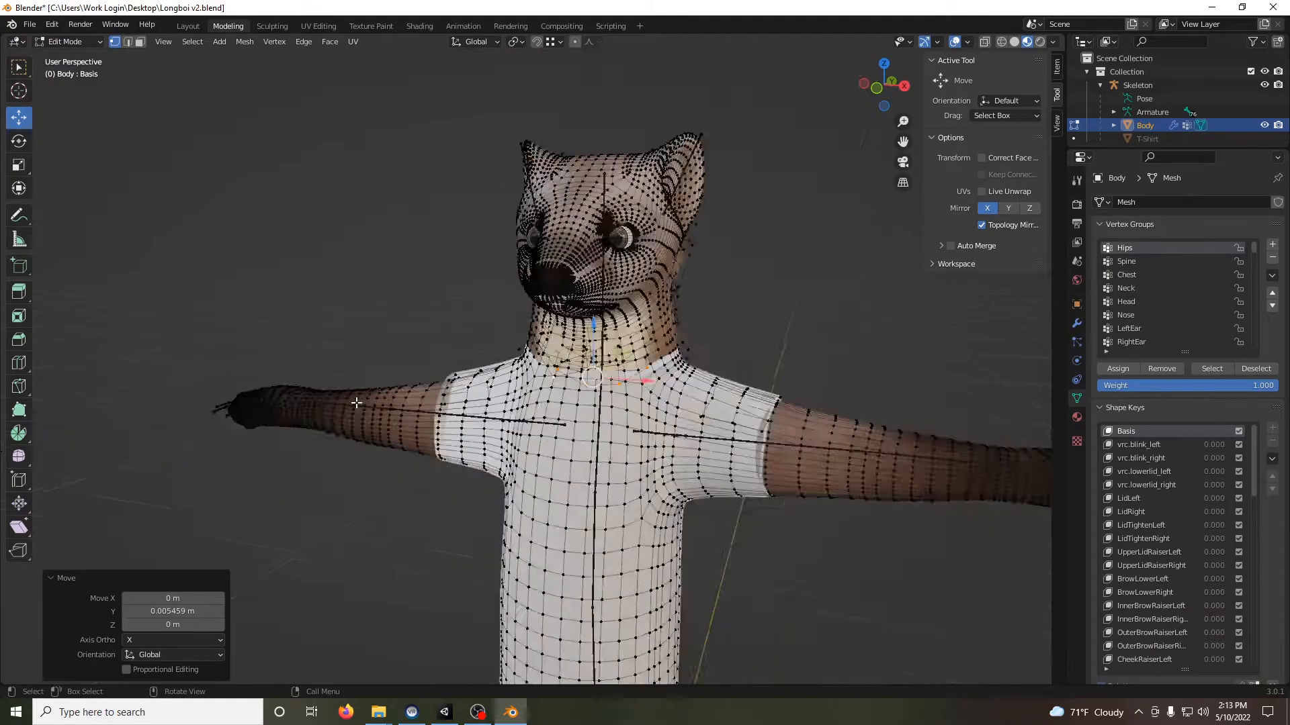
middle_click_drag(432, 437, 693, 341)
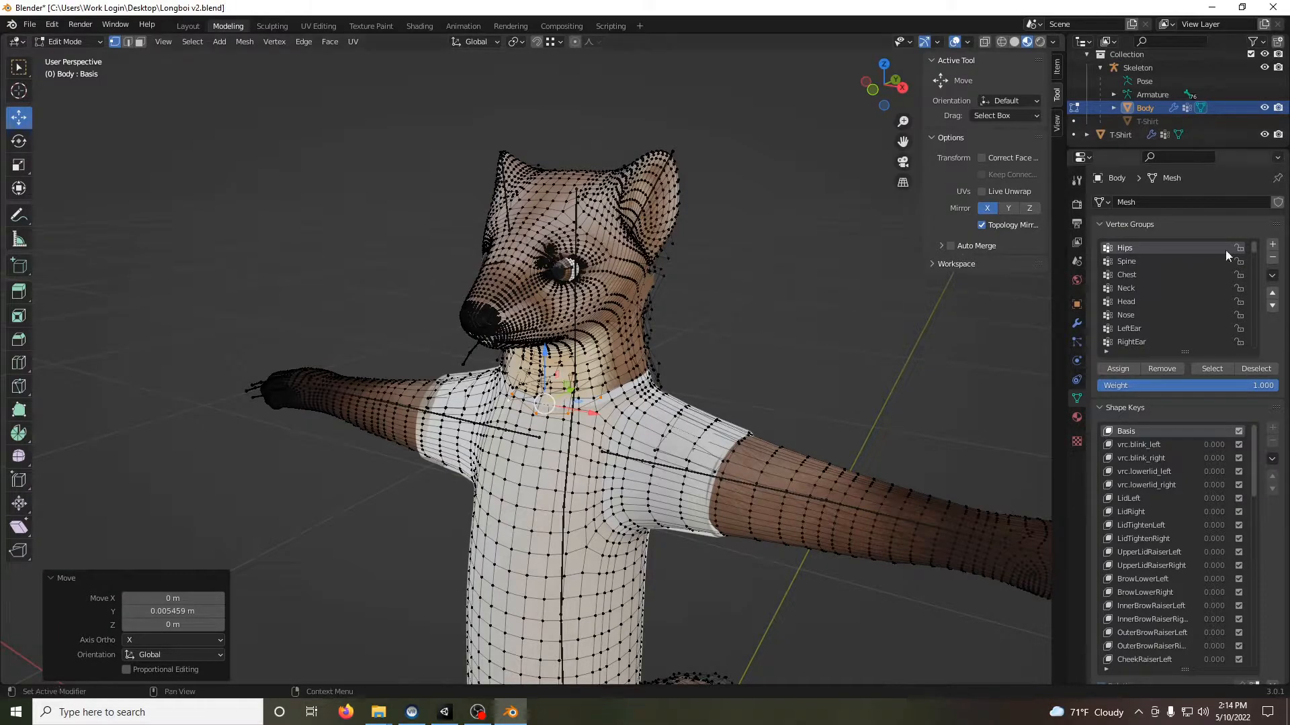
- Hide the T-shirt and switch the viewport to Solid shading to expose the fur on the shoulders
left_click(1263, 135)
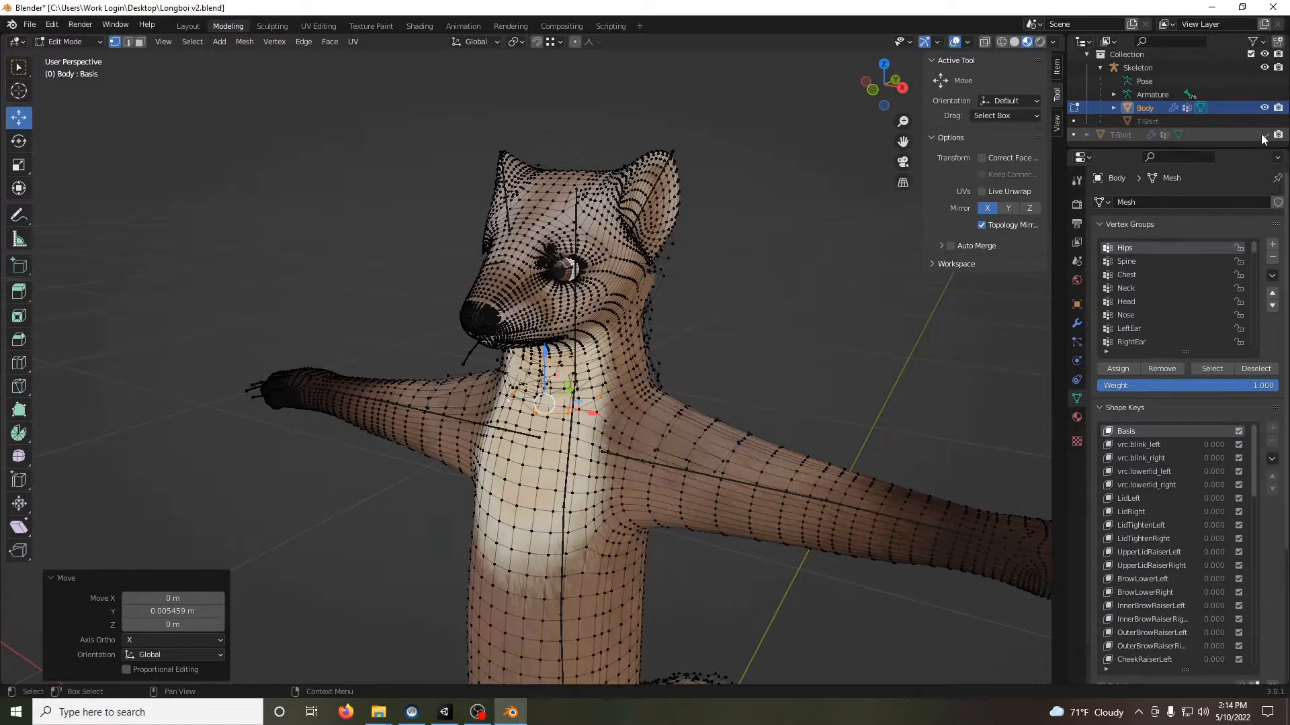
left_click(1013, 42)
middle_click_drag(815, 259, 522, 323)
middle_click_drag(446, 373, 621, 337, "shift")
scroll(485, 374, "up", 4)
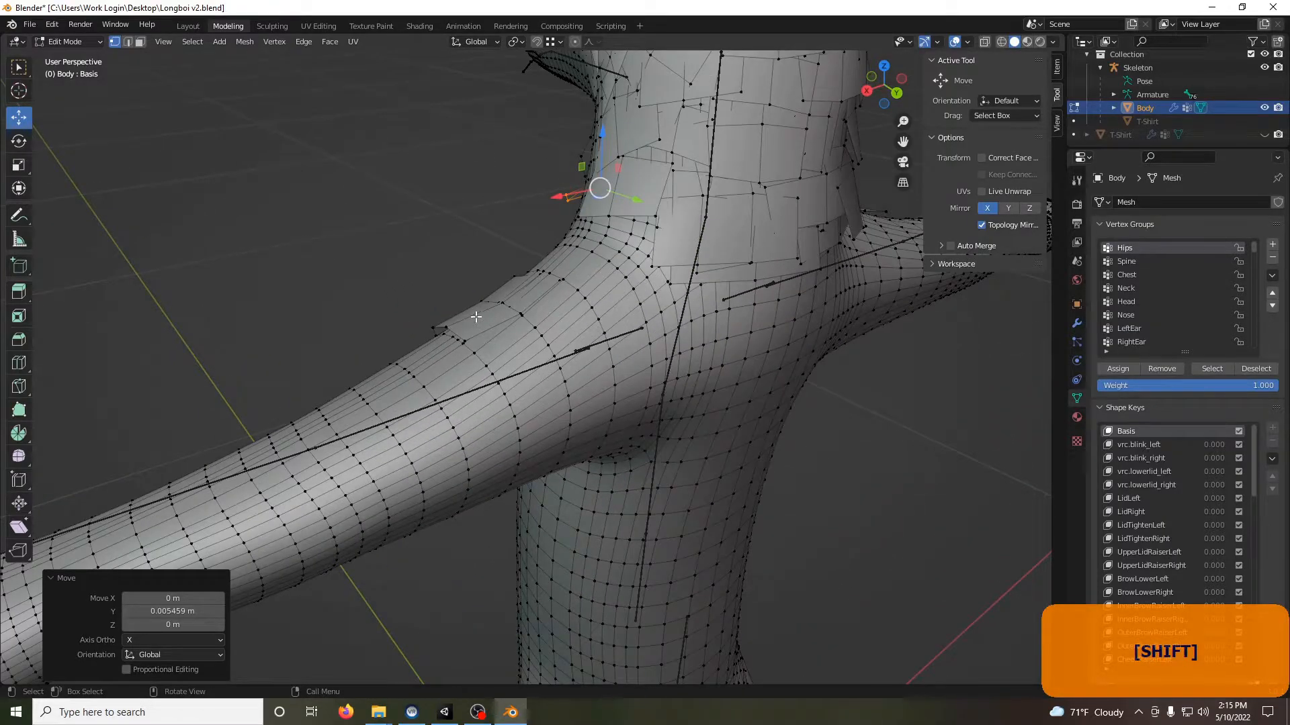
- Select the linked fur pieces on top of both shoulders and delete their faces
key("l")
key("ctrl+z")
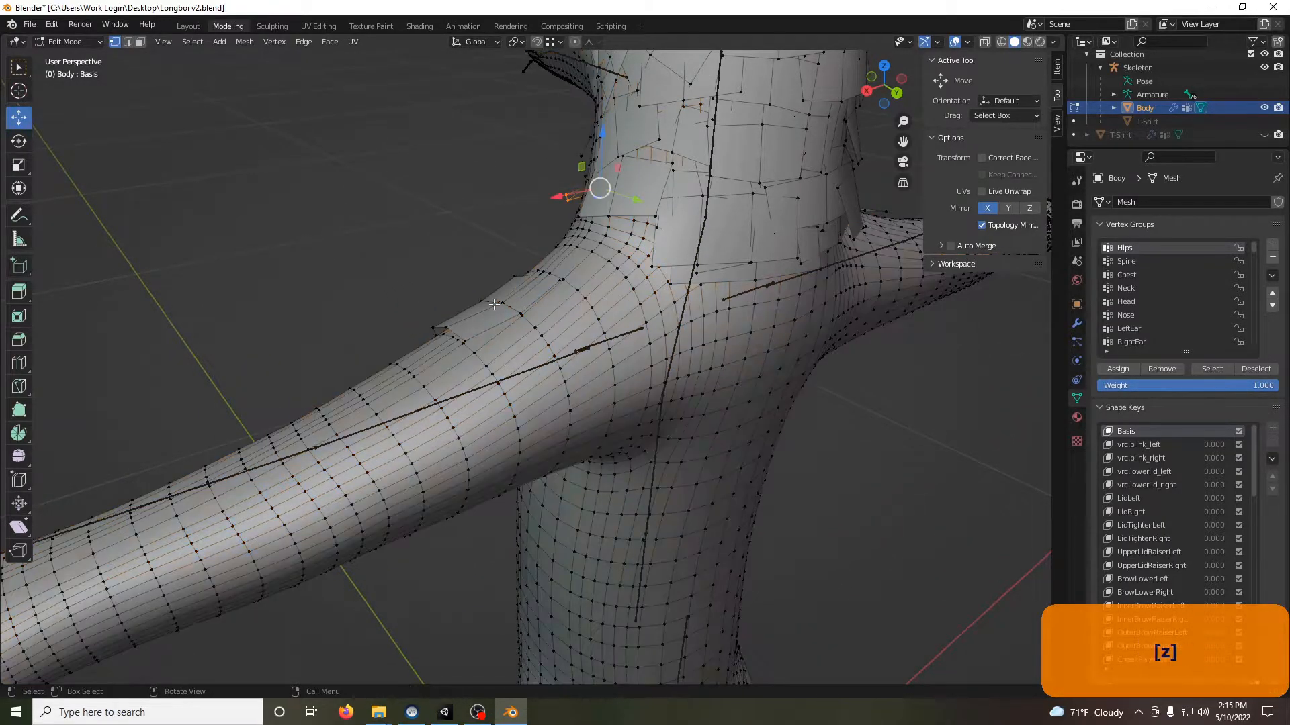
key("l")
middle_click_drag(463, 316, 861, 393)
key("l")
scroll(938, 432, "down", 4)
middle_click_drag(665, 449, 857, 354)
middle_click_drag(640, 493, 719, 583)
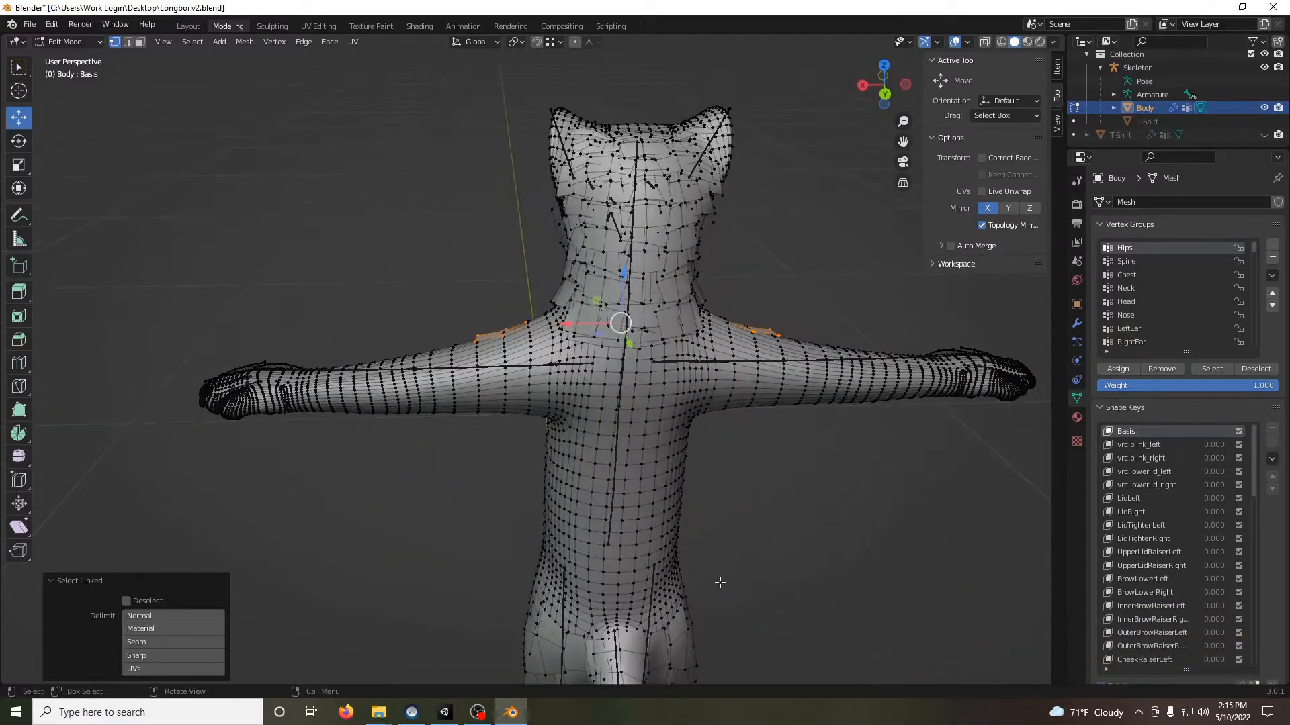
key("Delete")
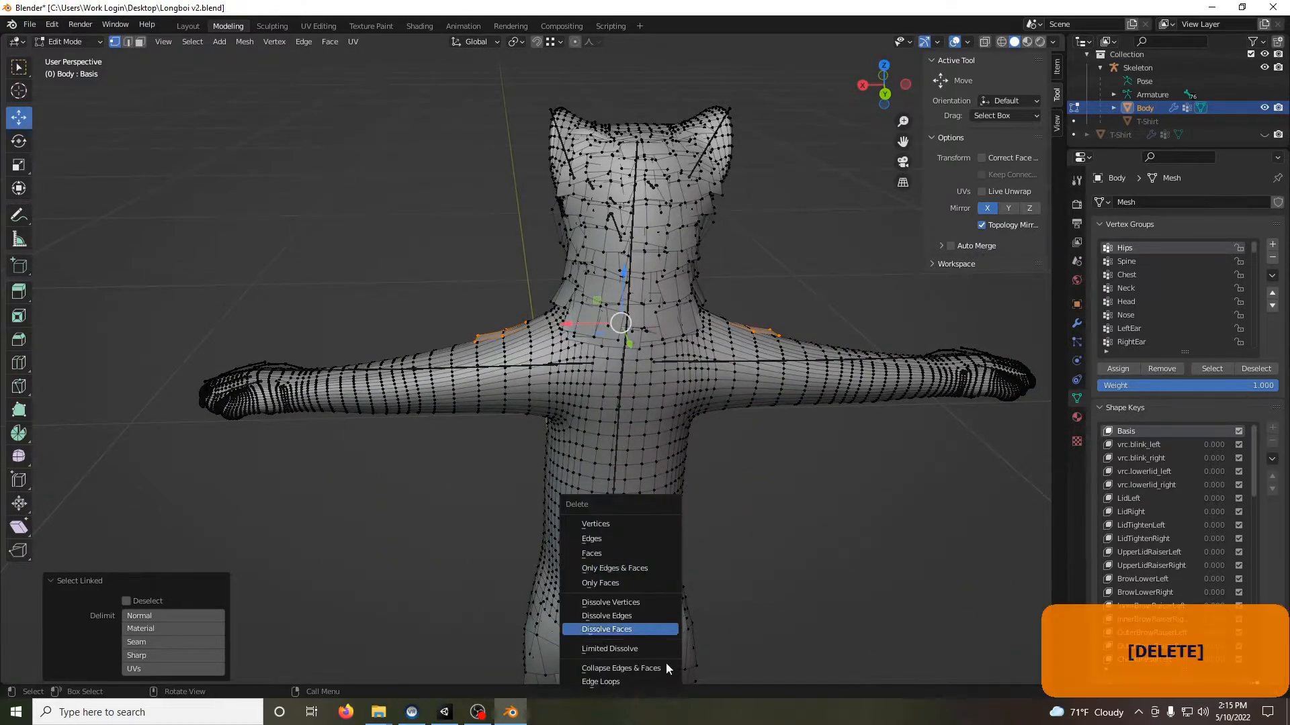
left_click(620, 550)
- Compare the body with and without the T-shirt by toggling the shirt's visibility, leaving the shirt shown
middle_click_drag(295, 470, 651, 456)
scroll(503, 500, "up", 1)
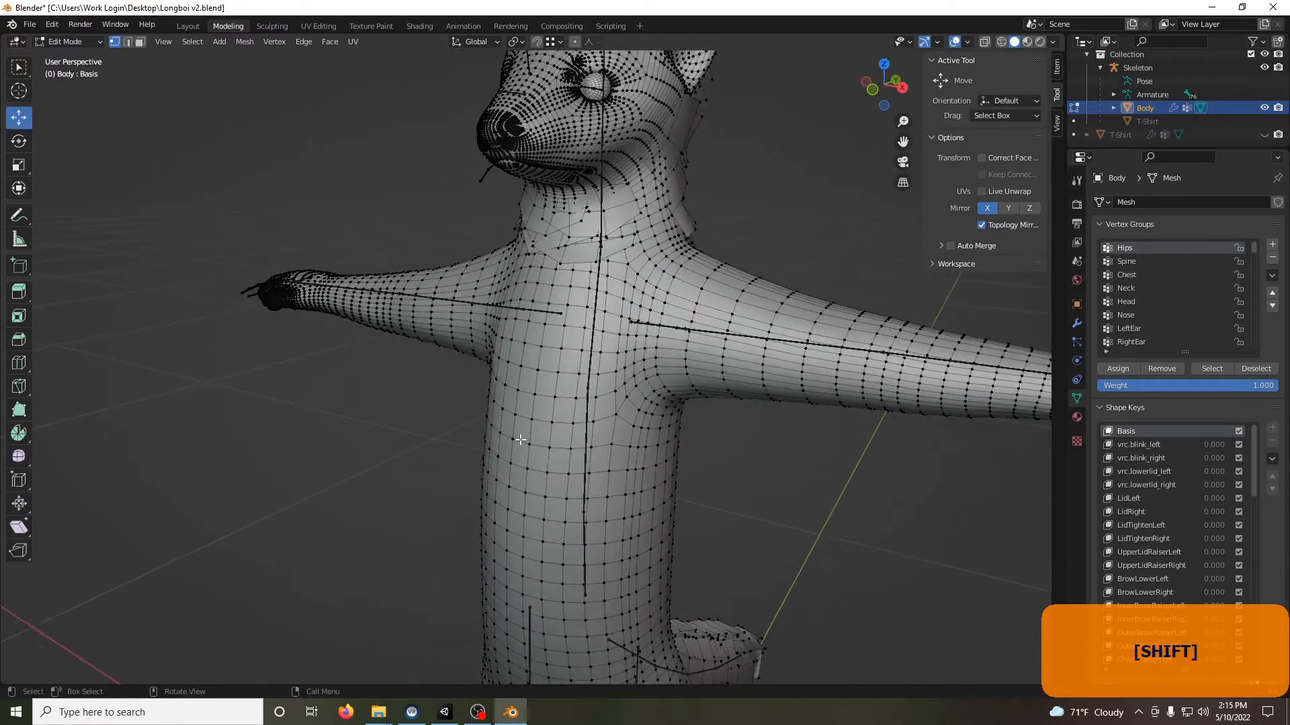
middle_click_drag(520, 440, 579, 432)
scroll(660, 419, "down", 2)
middle_click_drag(662, 417, 615, 408)
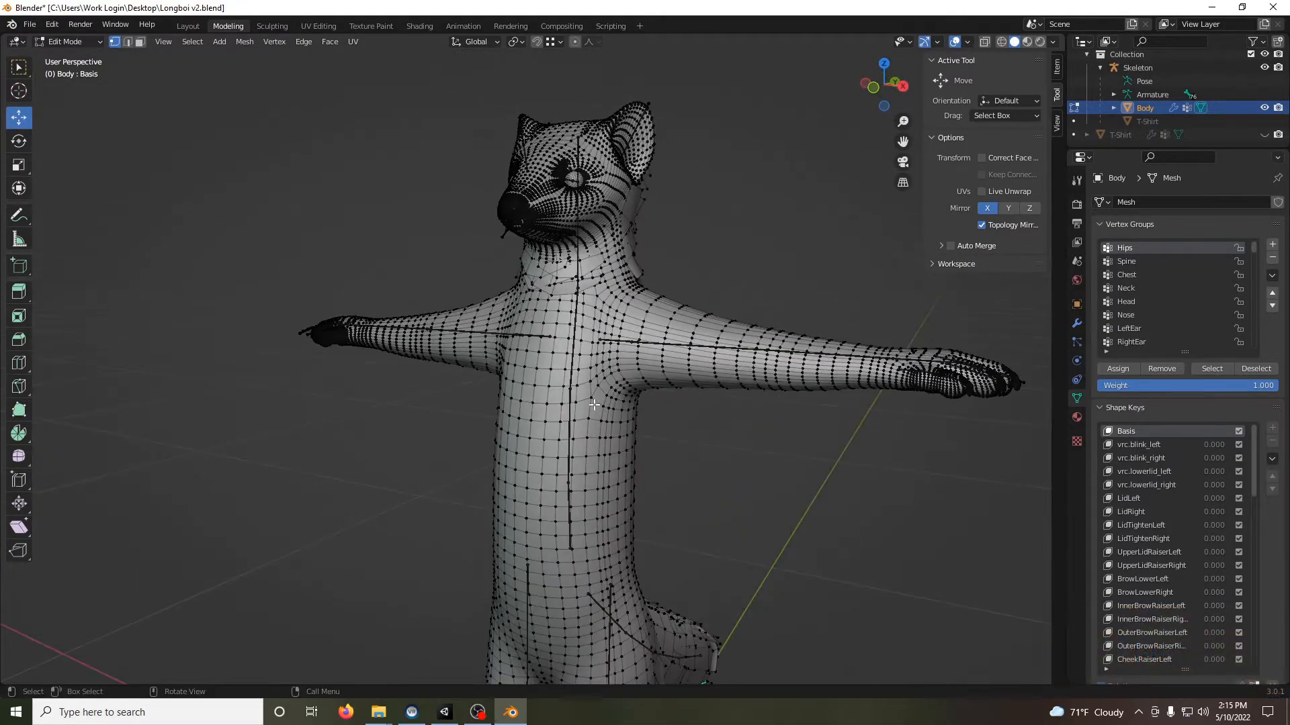
left_click(1264, 135)
left_click(1264, 134)
left_click(1264, 134)
left_click(1264, 134)
left_click(1264, 135)
left_click(1264, 134)
left_click(1264, 134)
left_click(1264, 134)
left_click(1264, 134)
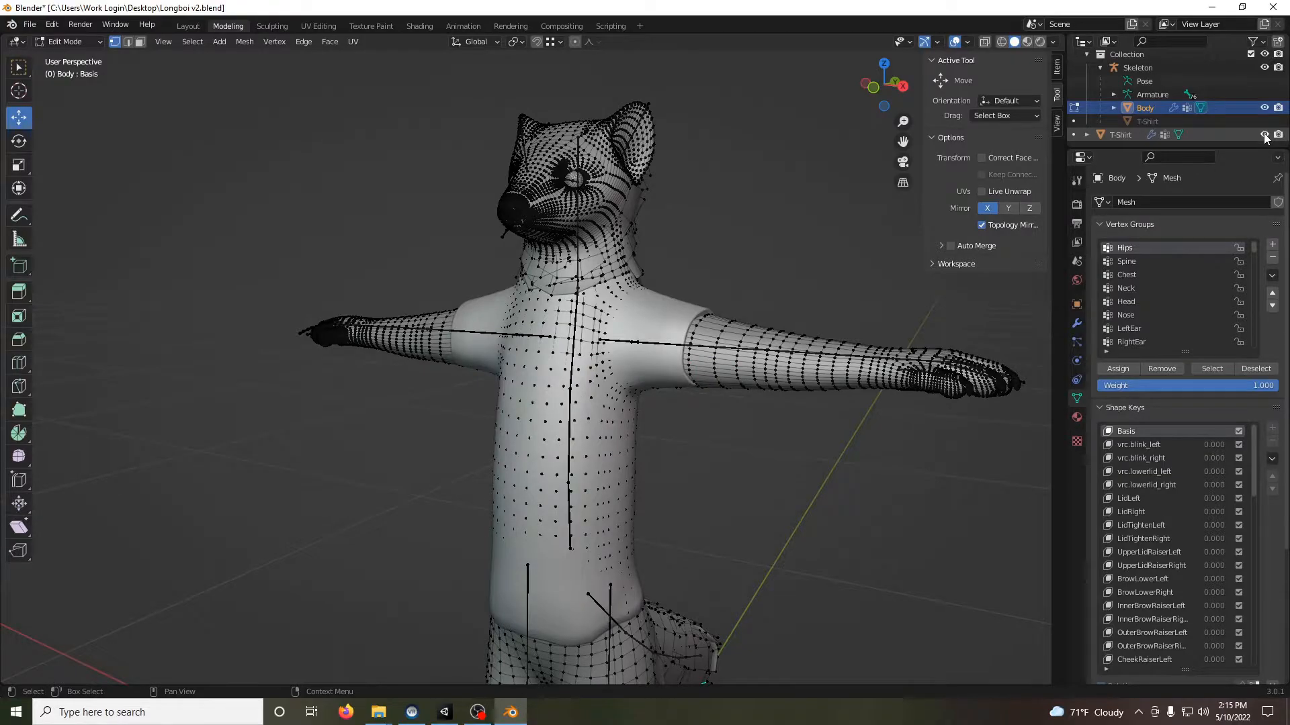
left_click(1264, 134)
left_click(1264, 134)
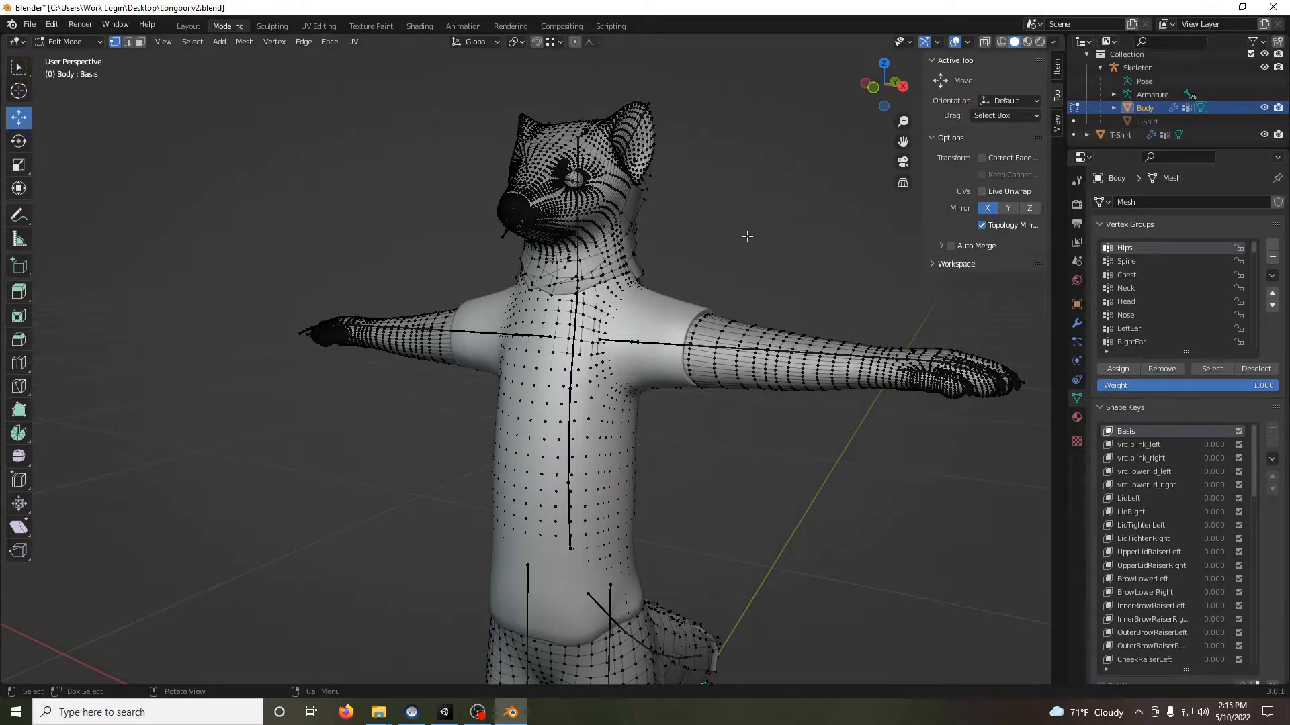
- In face select mode, select the body's face loop around the avatar's left arm at the sleeve opening
key("3")
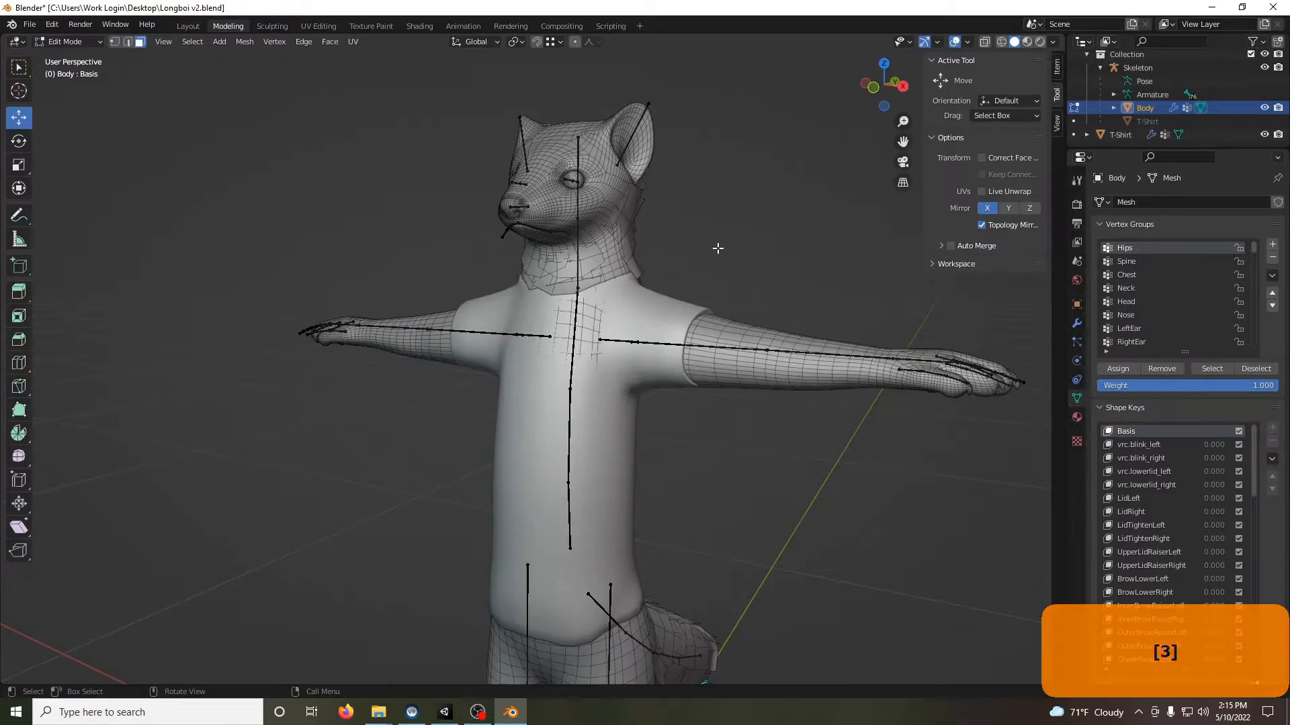
scroll(718, 251, "up", 3)
middle_click_drag(662, 254, 548, 267)
scroll(640, 300, "up", 1)
scroll(640, 300, "up", 3)
middle_click_drag(639, 300, 701, 273)
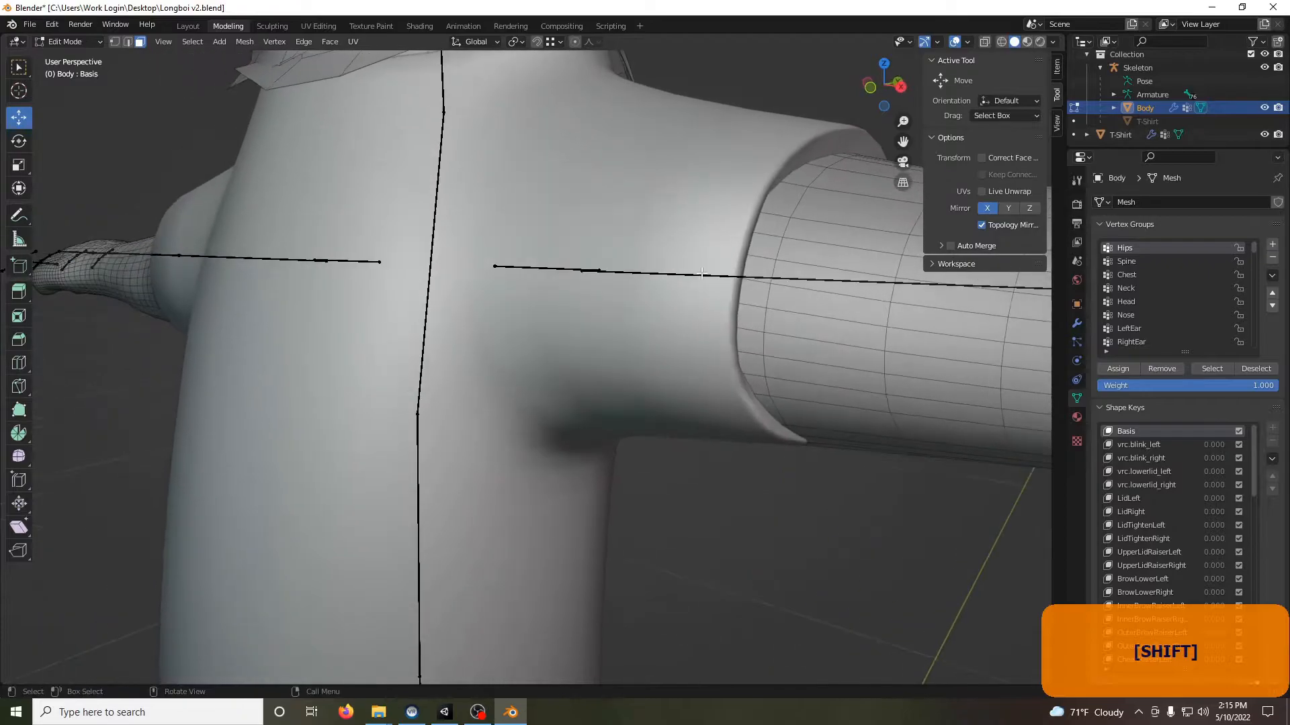
left_click(764, 256, "alt+shift")
- Add the matching face loop around the right arm at the sleeve opening to the selection
scroll(783, 287, "down", 3)
mouse_move(783, 288)
middle_mouse_down()
mouse_move(590, 308)
mouse_move(454, 289)
mouse_move(782, 292)
middle_mouse_up()
scroll(783, 291, "down", 1)
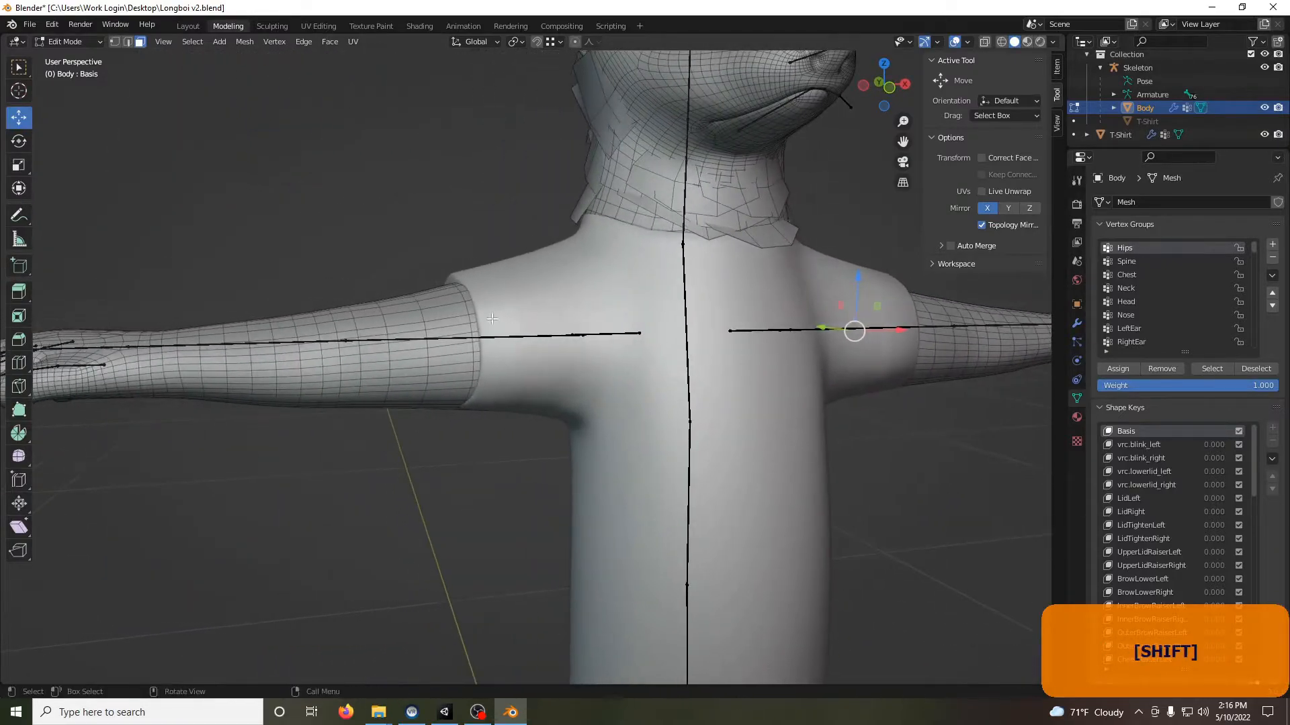
scroll(438, 333, "up", 4)
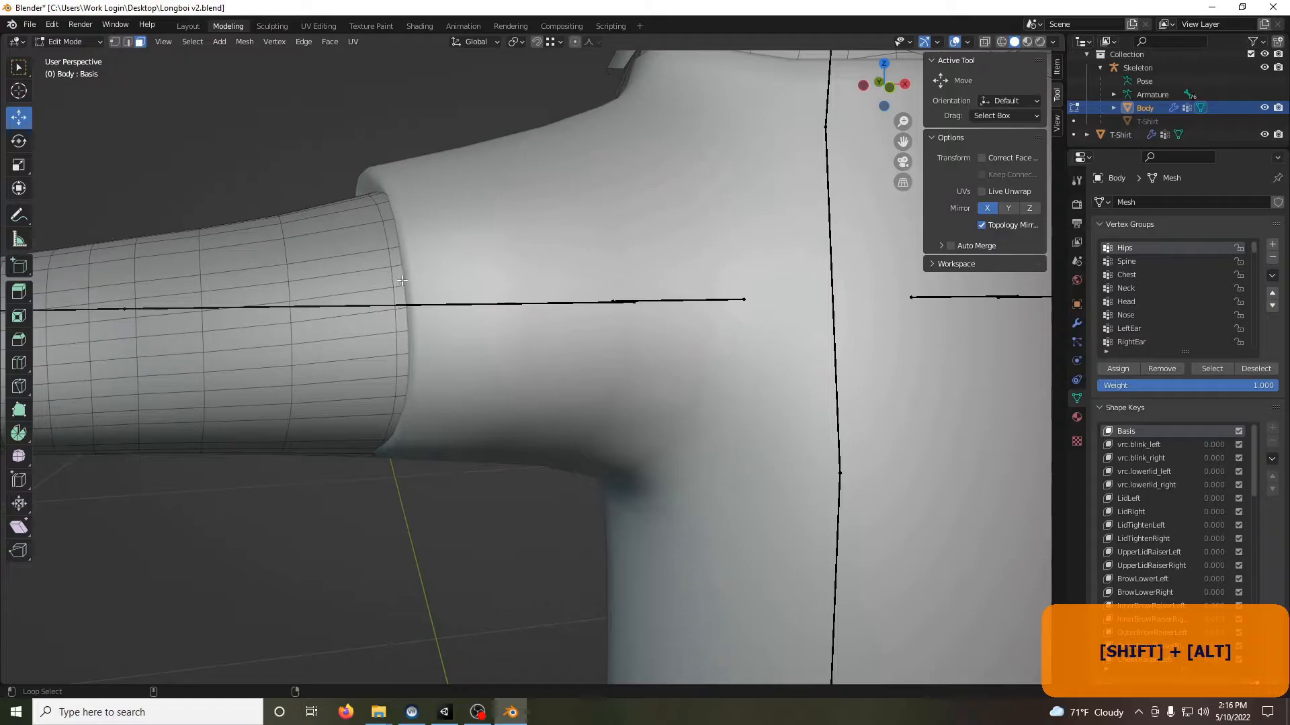
left_click(397, 266, "alt+shift")
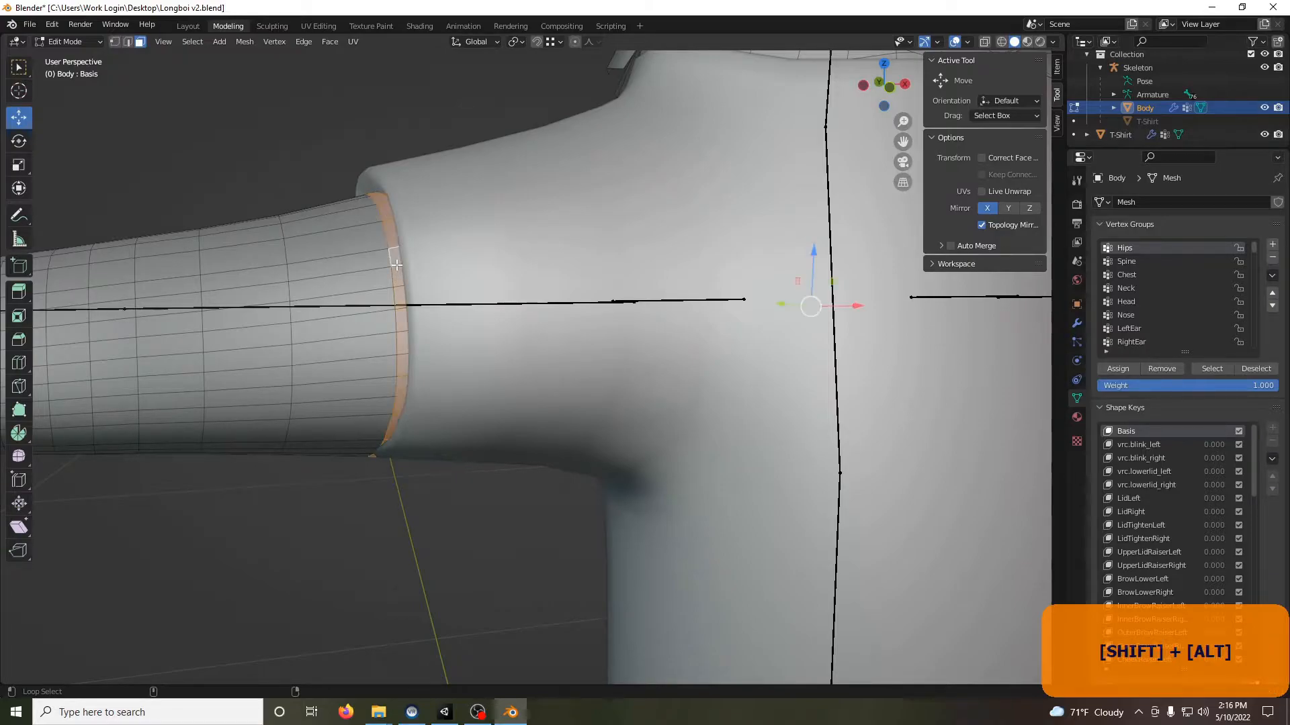
- Hide the T-shirt and add the body's face loop around the base of the neck, at the collar opening, to the selection
scroll(397, 265, "down", 3)
mouse_move(435, 284)
middle_mouse_down()
mouse_move(679, 236)
mouse_move(502, 431)
mouse_move(446, 319)
mouse_move(453, 295)
middle_mouse_up()
scroll(454, 296, "down", 6)
middle_click_drag(527, 279, 529, 404)
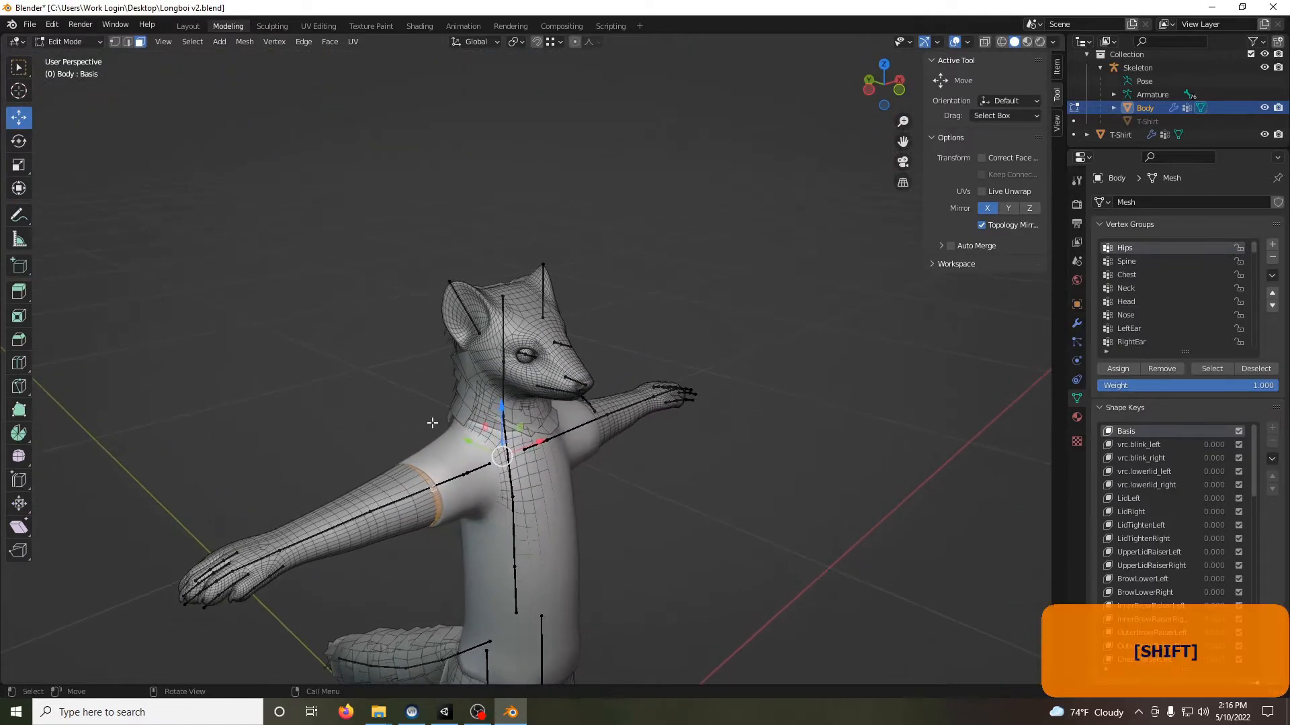
scroll(529, 405, "up", 6)
middle_click_drag(600, 507, 691, 351, "shift")
scroll(691, 351, "up", 1)
scroll(691, 350, "up", 3)
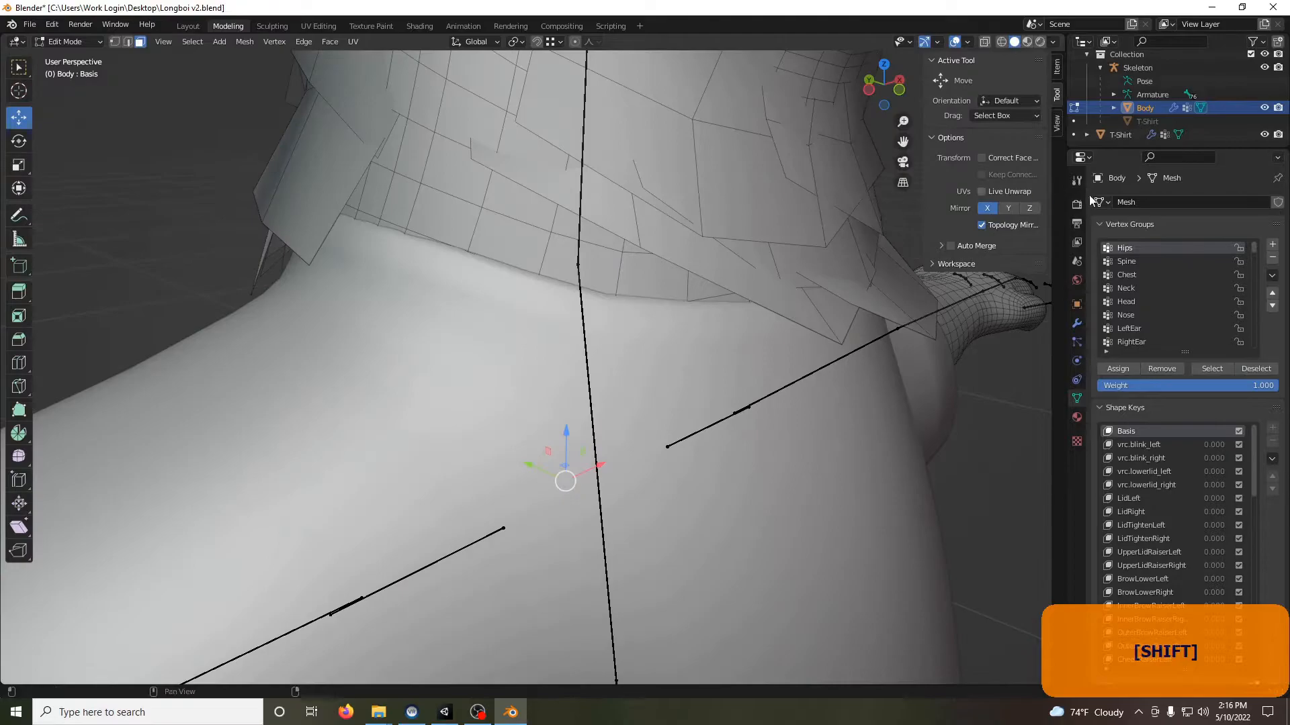
left_click(1265, 135)
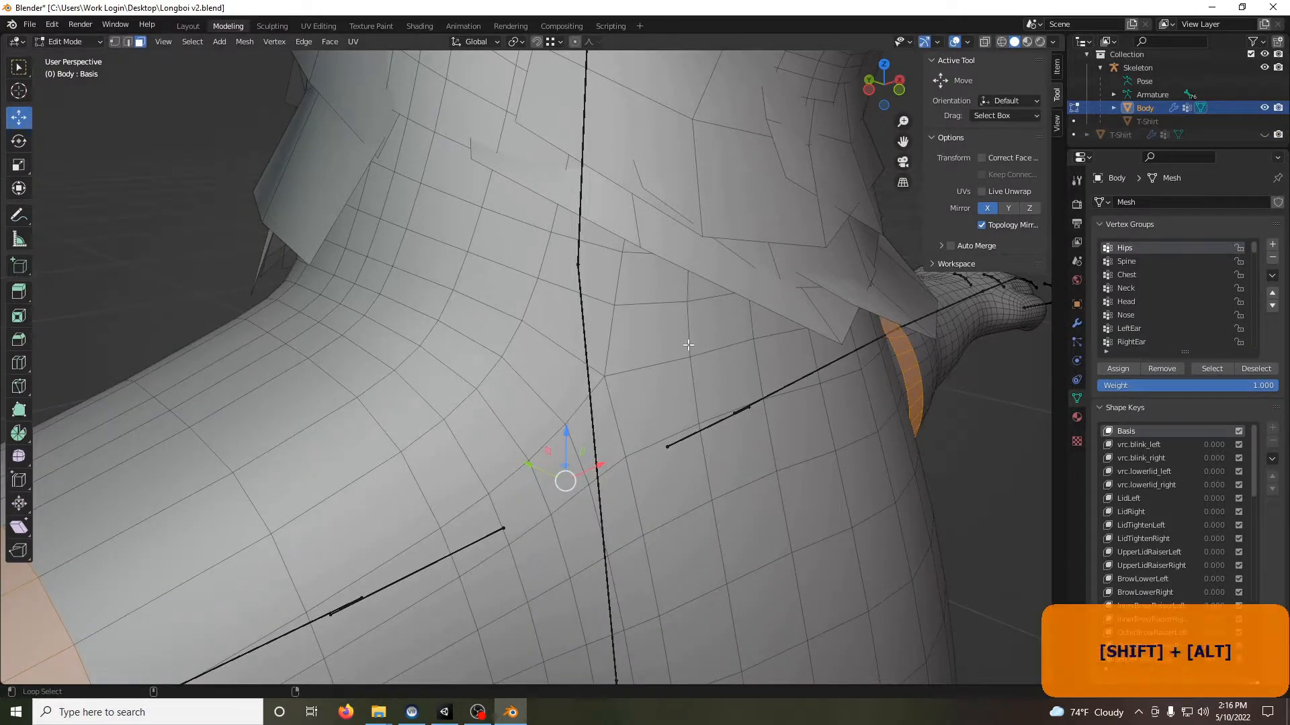
left_click(612, 336, "alt+shift")
middle_click_drag(612, 336, 559, 343)
middle_click_drag(677, 346, 630, 335)
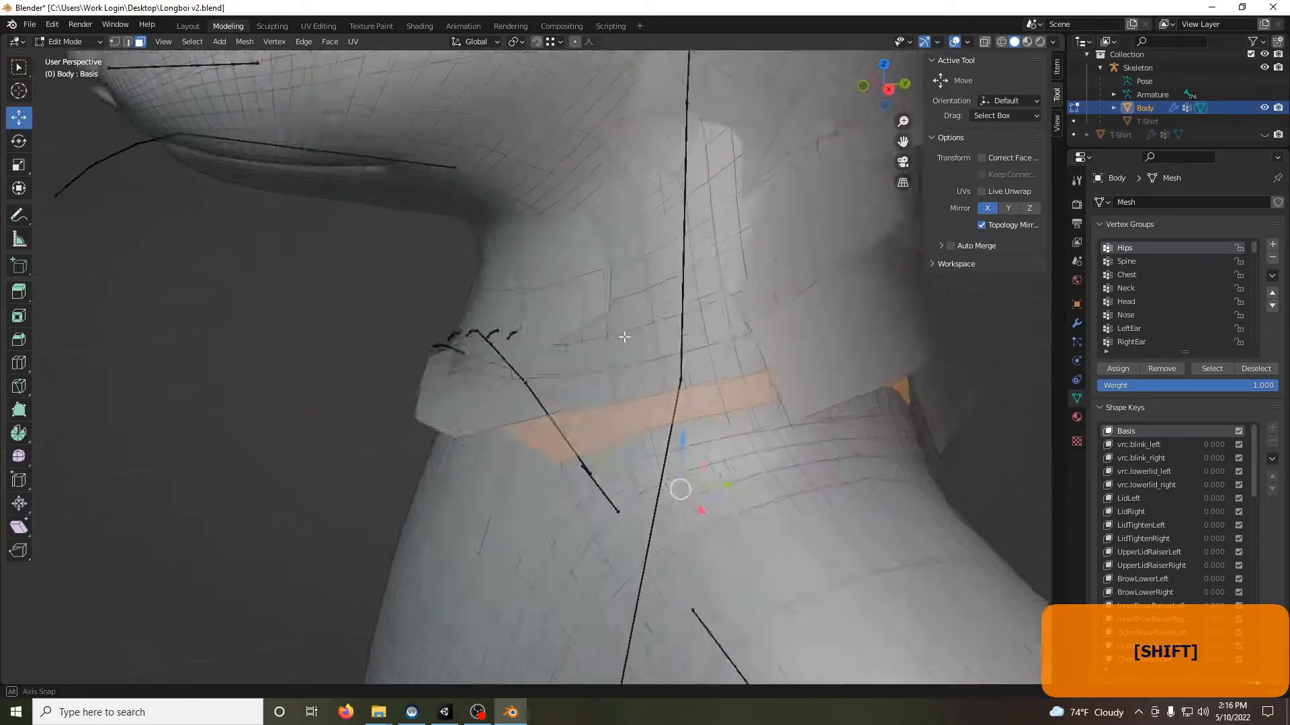
- Check the selected neck and sleeve faces against the T-shirt's edges from the side and back by toggling the shirt's visibility, leaving it shown
scroll(631, 335, "down", 3)
left_click(1264, 136)
left_click(1263, 135)
left_click(1264, 135)
left_click(1264, 135)
left_click(1264, 135)
left_click(1263, 135)
left_click(1263, 135)
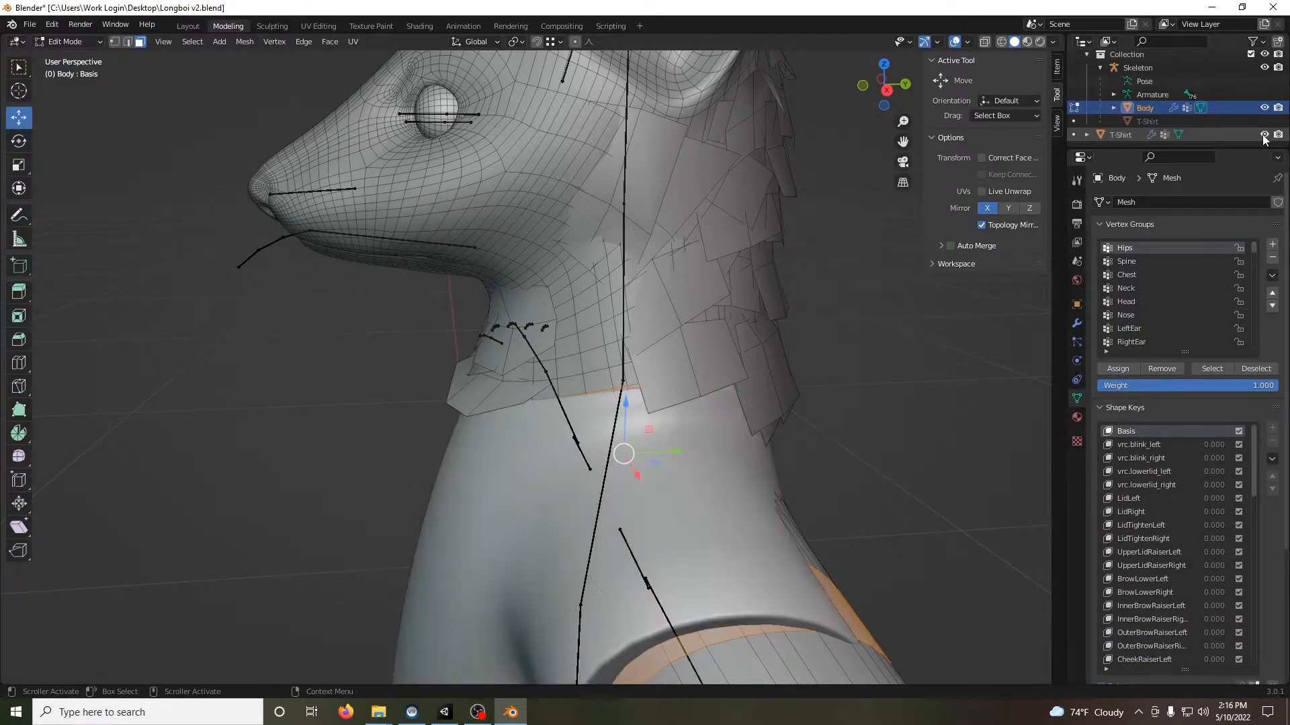
middle_click_drag(754, 296, 528, 309)
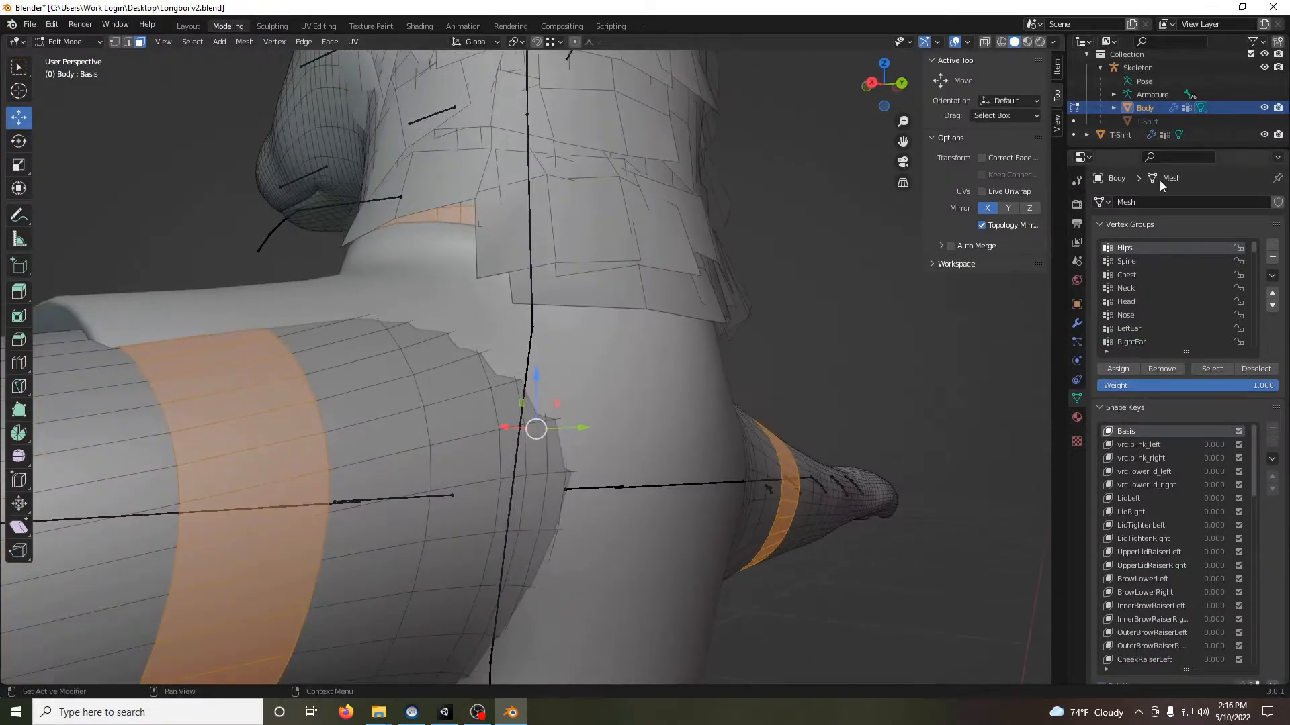
left_click(1264, 135)
left_click(1264, 135)
middle_click_drag(847, 257, 833, 282)
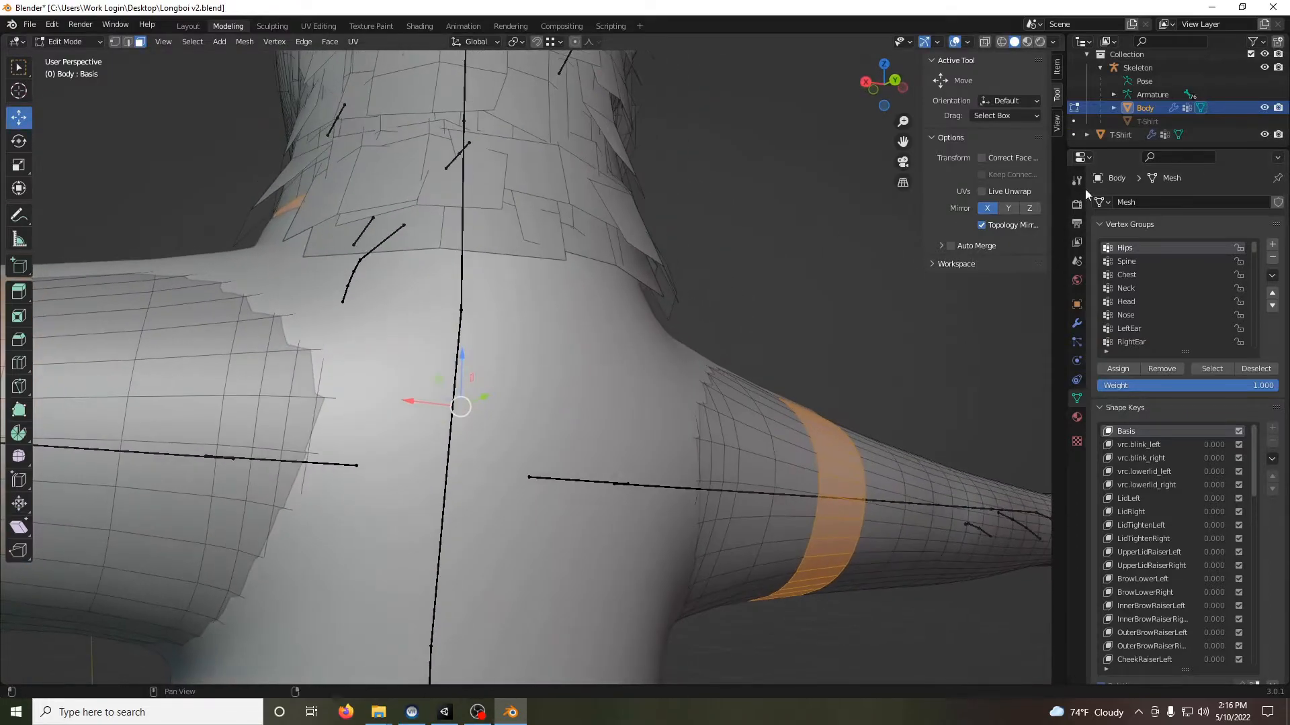
left_click(1263, 135)
left_click(1264, 135)
left_click(1264, 135)
left_click(1264, 135)
left_click(1265, 135)
left_click(1264, 135)
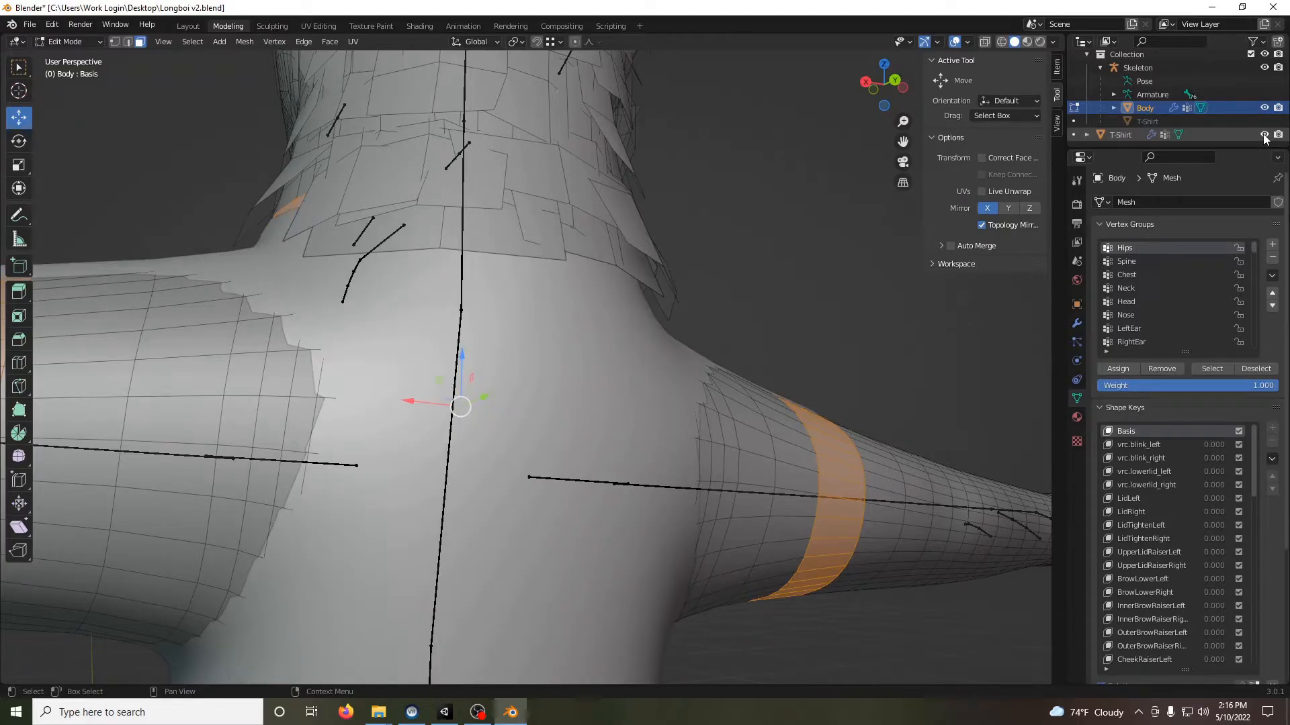
middle_click_drag(749, 267, 692, 288)
- Hide the T-shirt and add the row of faces across the back of the neck to the selection, closing the collar ring
left_click(1262, 135)
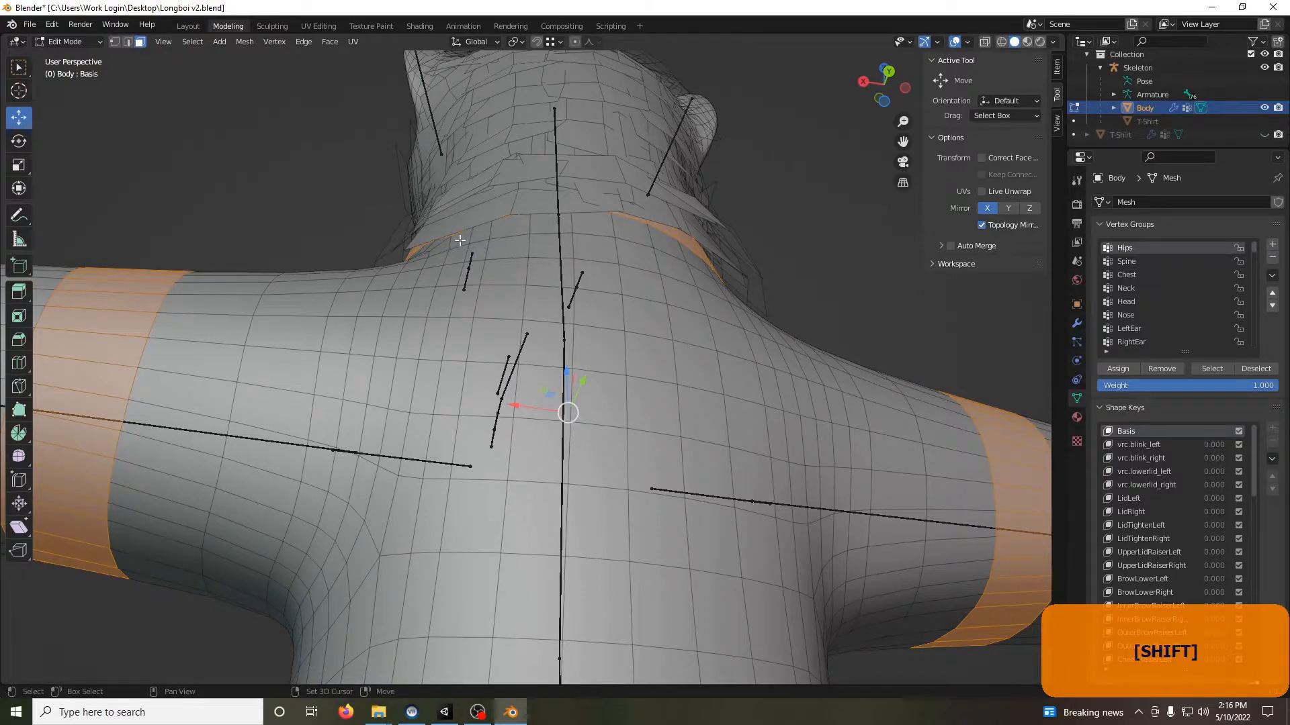
left_click(483, 234, "shift")
left_click(510, 230, "shift")
left_click(551, 226, "shift")
left_click(595, 226, "shift")
left_click(641, 233, "shift")
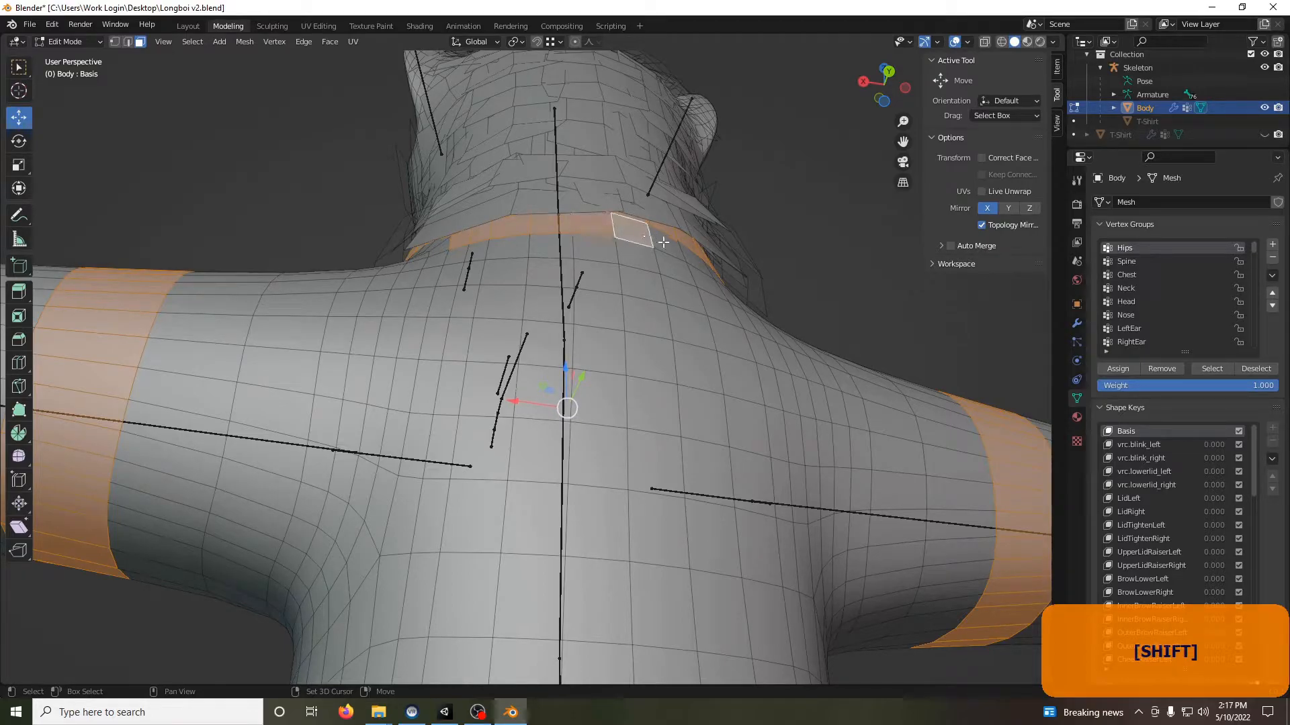
middle_click_drag(663, 240, 520, 237)
left_click(665, 272, "shift")
left_click(680, 279, "shift")
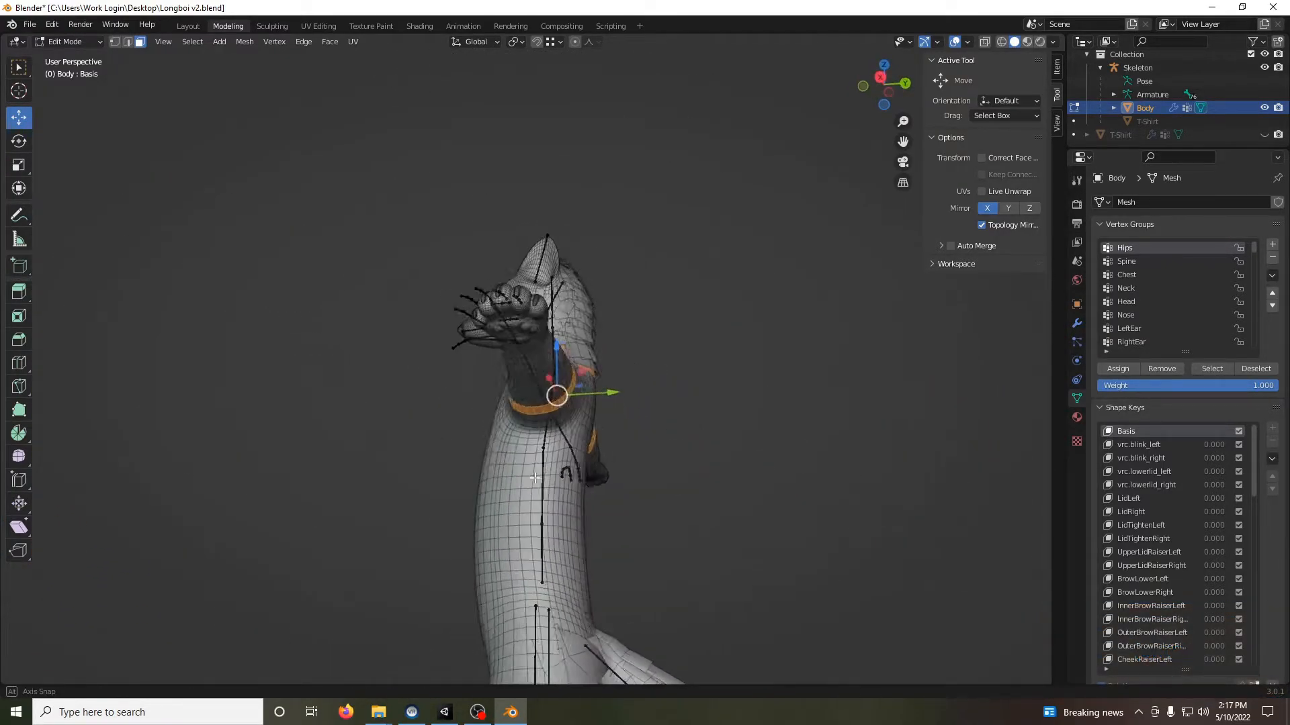
- Add two adjacent face loops around the lower torso at the shirt's hem to the selection, hiding the T-shirt for the second loop
middle_click_drag(535, 478, 535, 409)
scroll(535, 409, "up", 6)
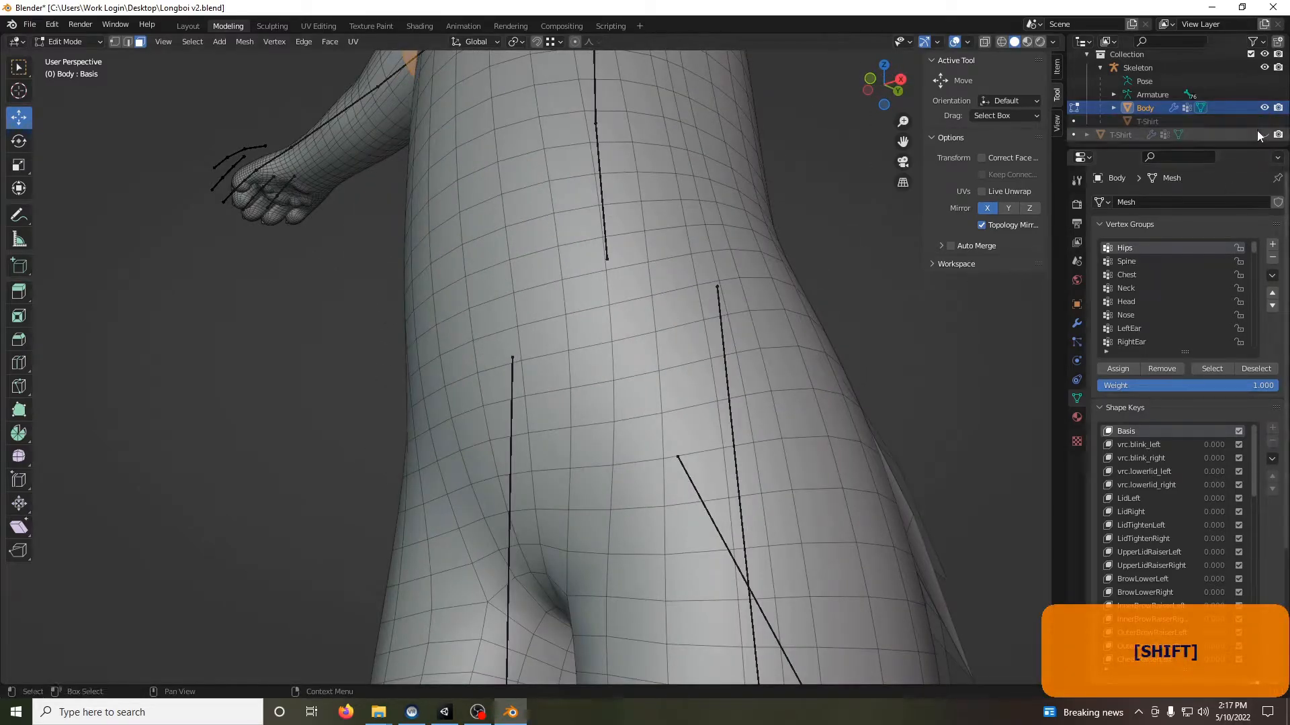
left_click(1264, 134)
middle_click_drag(591, 289, 573, 204)
key("shift+alt")
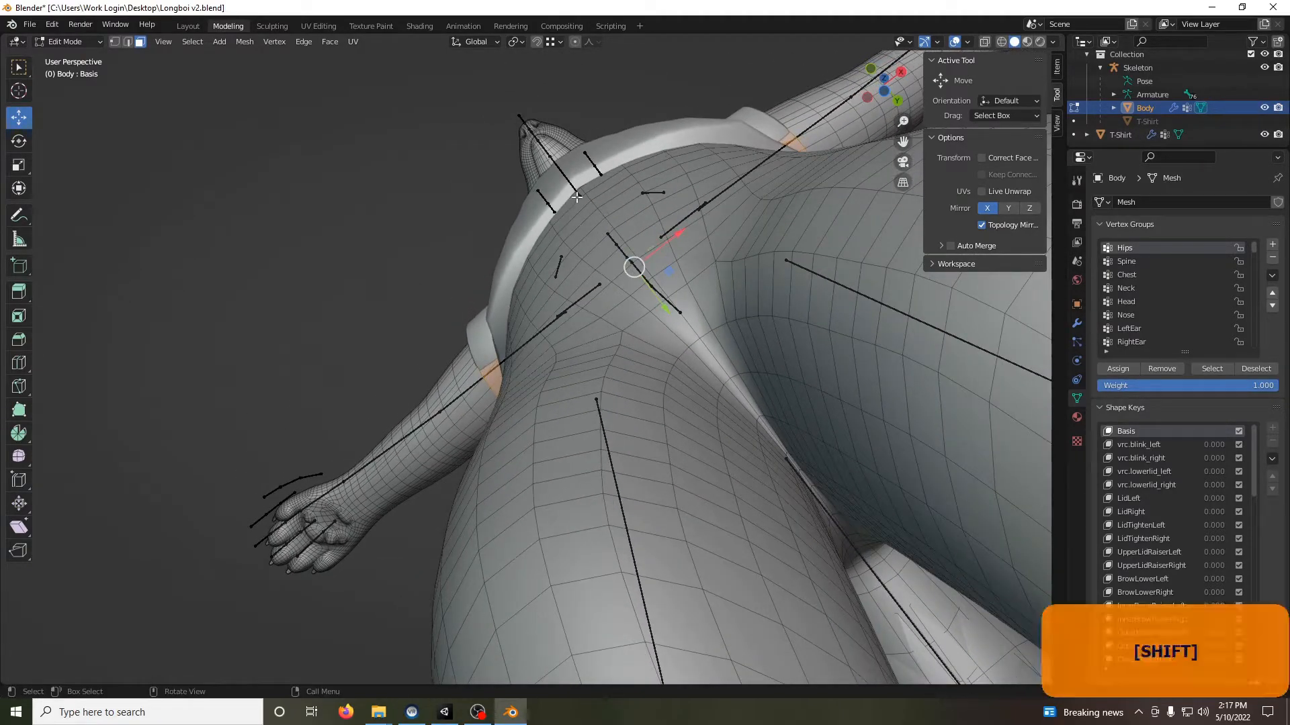
left_click(583, 191, "alt+shift")
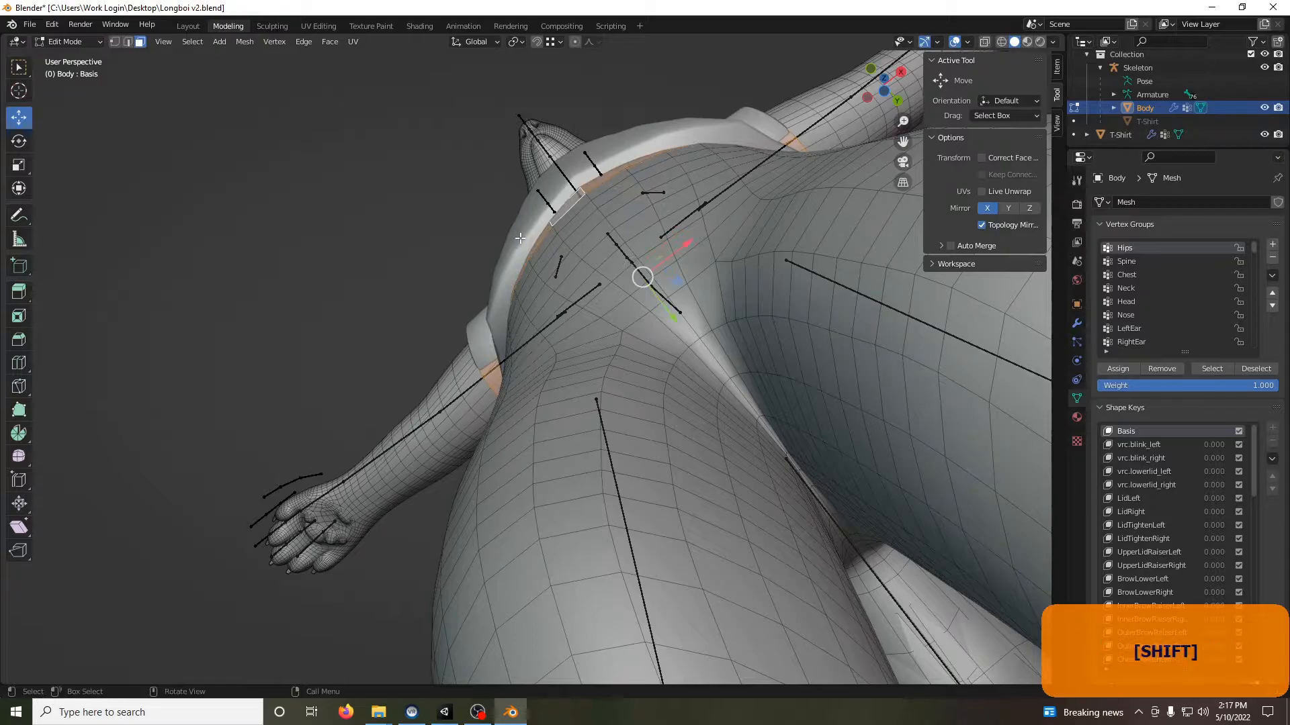
left_click(1264, 135)
middle_click_drag(681, 171, 623, 275)
key("shift+alt")
left_click(630, 275, "alt+shift")
middle_click_drag(719, 222, 604, 304)
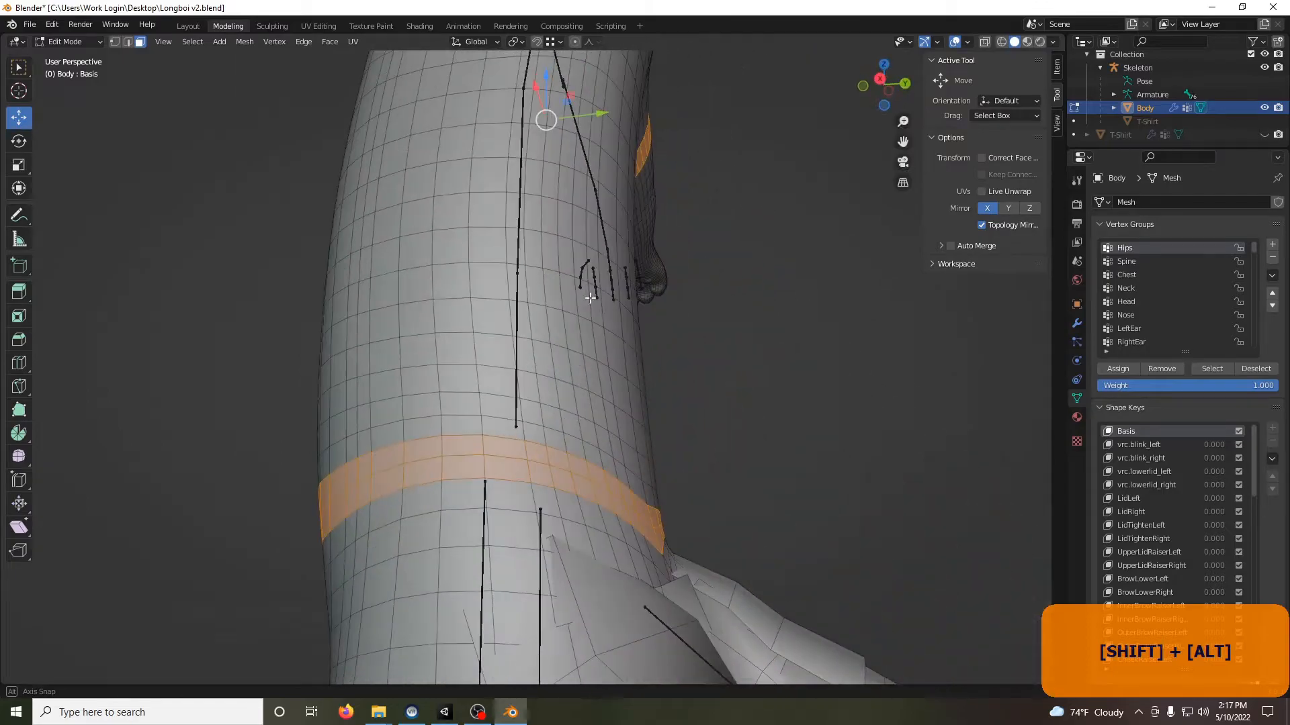
- Show the T-shirt and add the face loops around the hips that border its hem to the selection
left_click(1264, 134)
middle_click_drag(605, 315, 450, 404)
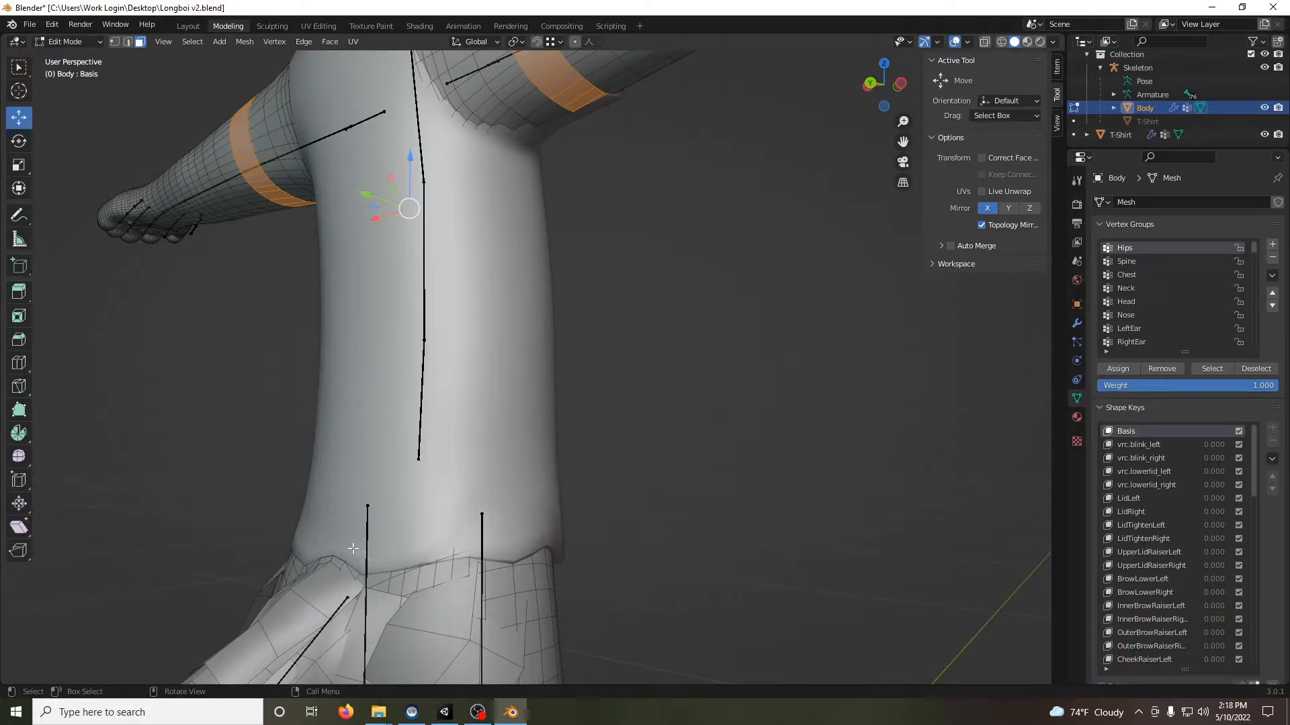
middle_click_drag(339, 524, 522, 441)
scroll(512, 539, "up", 3)
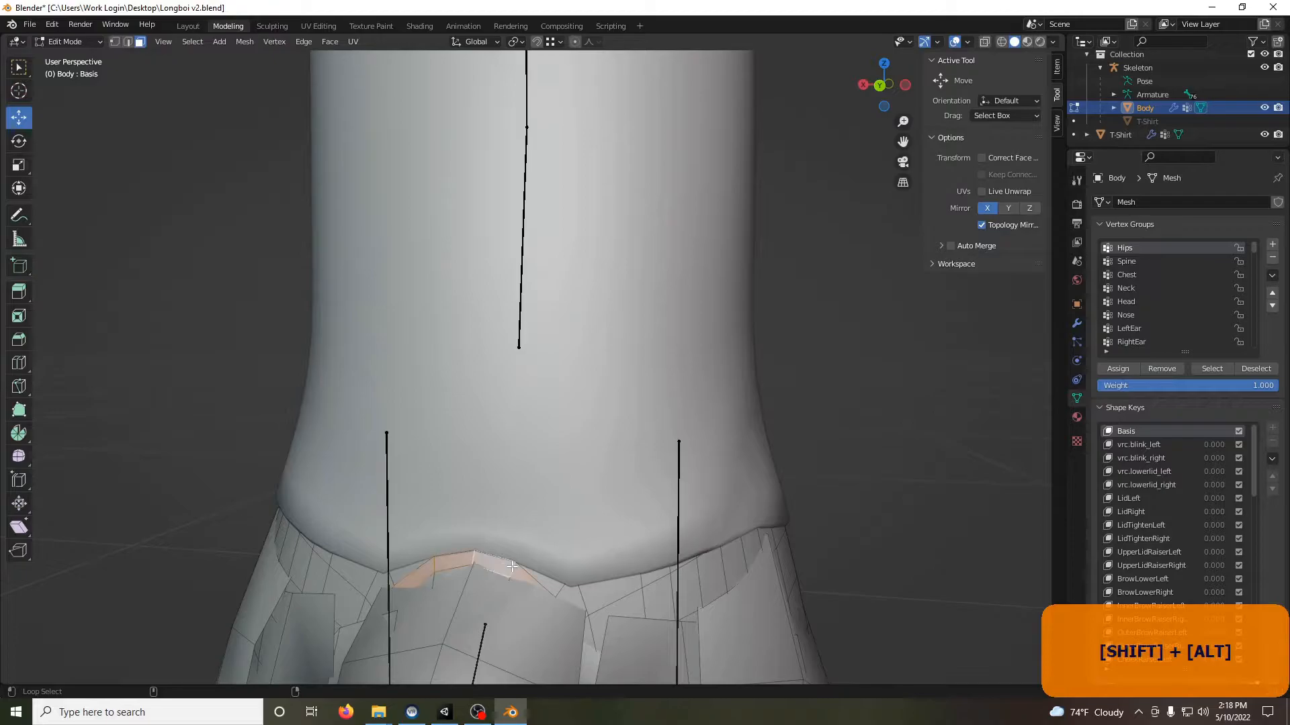
middle_click_drag(561, 590, 557, 387)
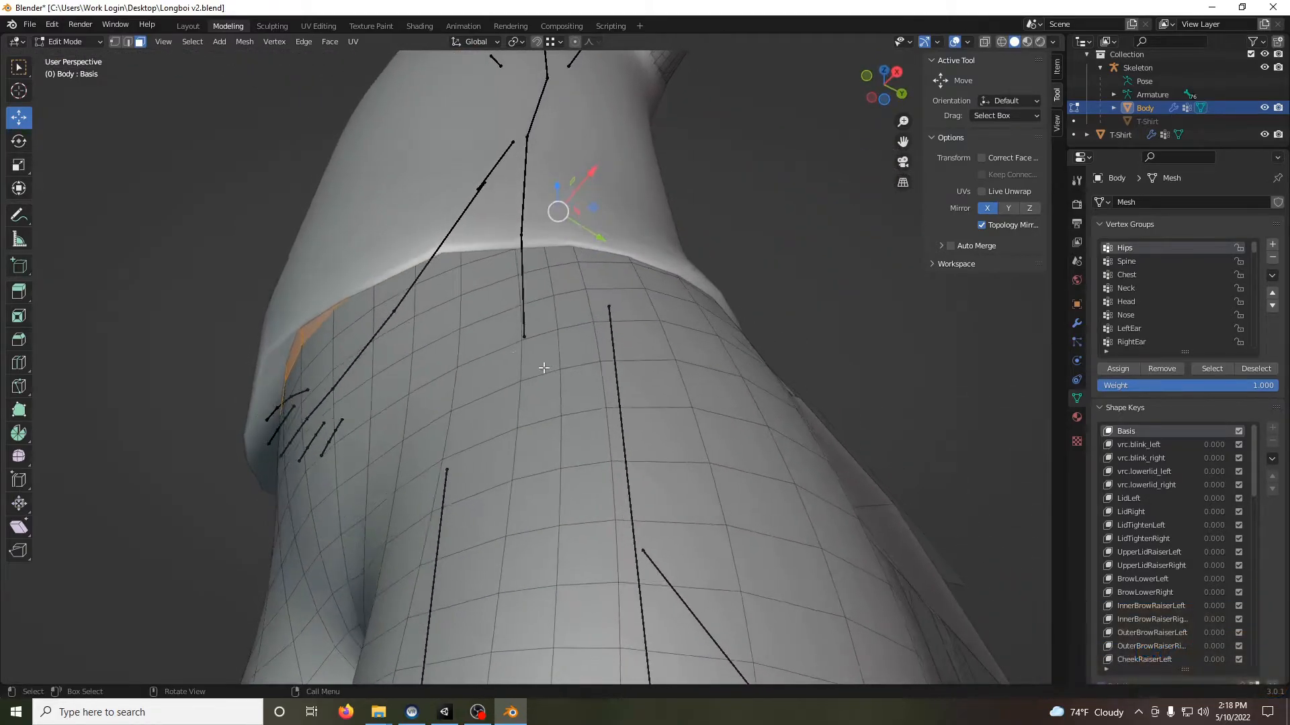
left_click(412, 284, "alt+shift")
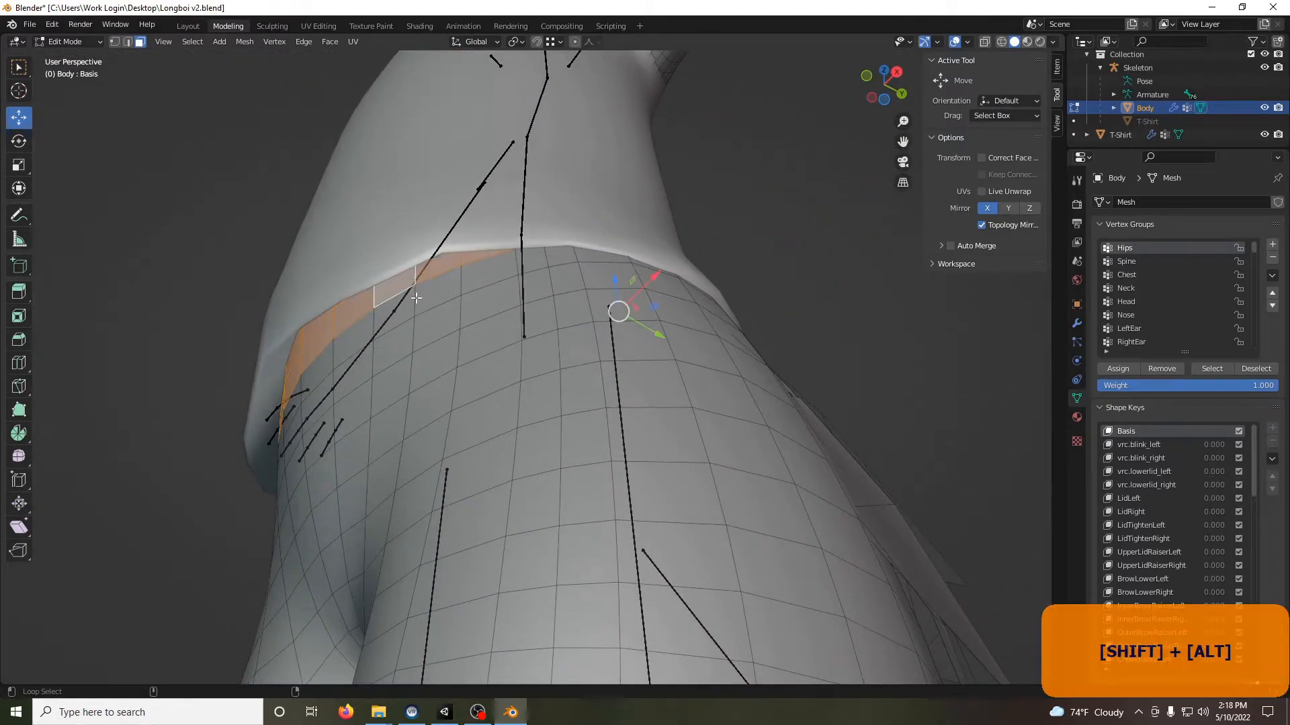
middle_click_drag(416, 298, 527, 420)
- Compare the selected collar, sleeve and hem faces with the T-shirt from the front by toggling its visibility, leaving the shirt shown
scroll(527, 419, "down", 5)
middle_click_drag(558, 366, 619, 320)
middle_click_drag(618, 319, 686, 465, "shift")
scroll(685, 465, "up", 4)
scroll(772, 475, "down", 2)
middle_click_drag(770, 504, 693, 434, "shift")
scroll(731, 425, "up", 1)
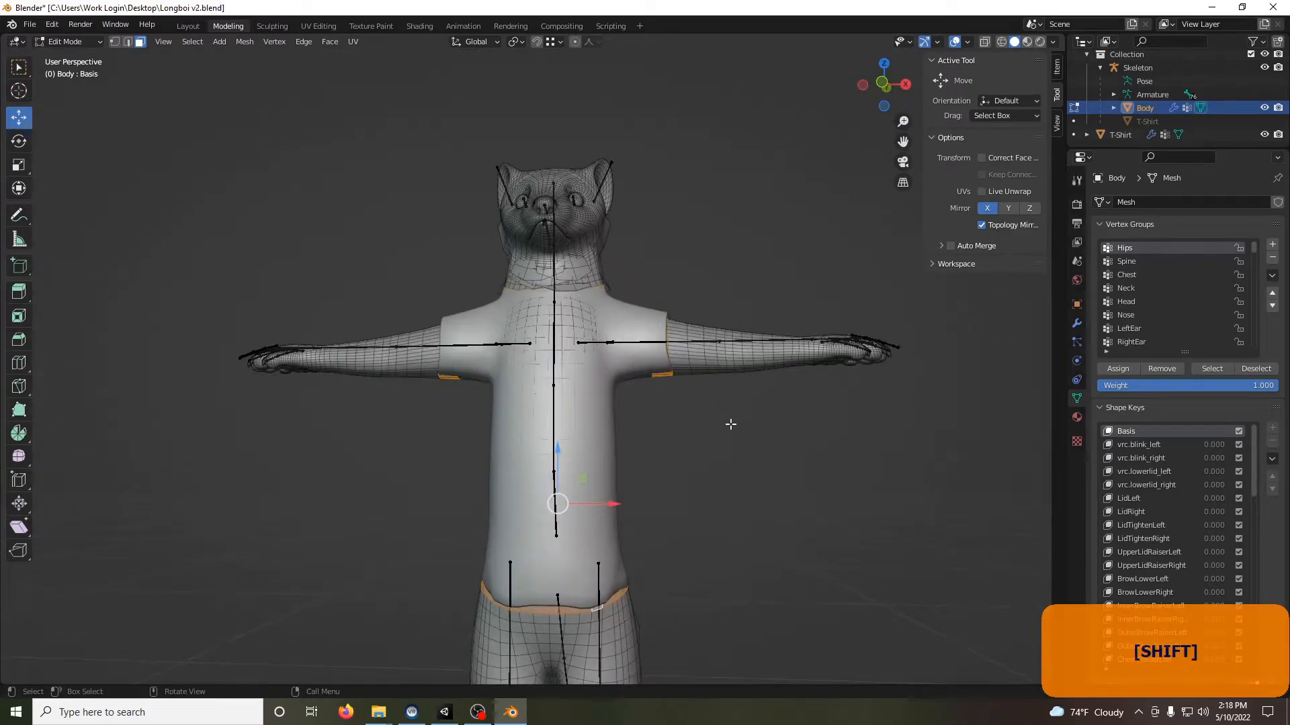
left_click(1263, 135)
left_click(1264, 135)
left_click(1264, 135)
left_click(1263, 135)
left_click(1263, 135)
left_click(1264, 135)
left_click(1264, 135)
left_click(1263, 135)
left_click(1264, 135)
left_click(1263, 135)
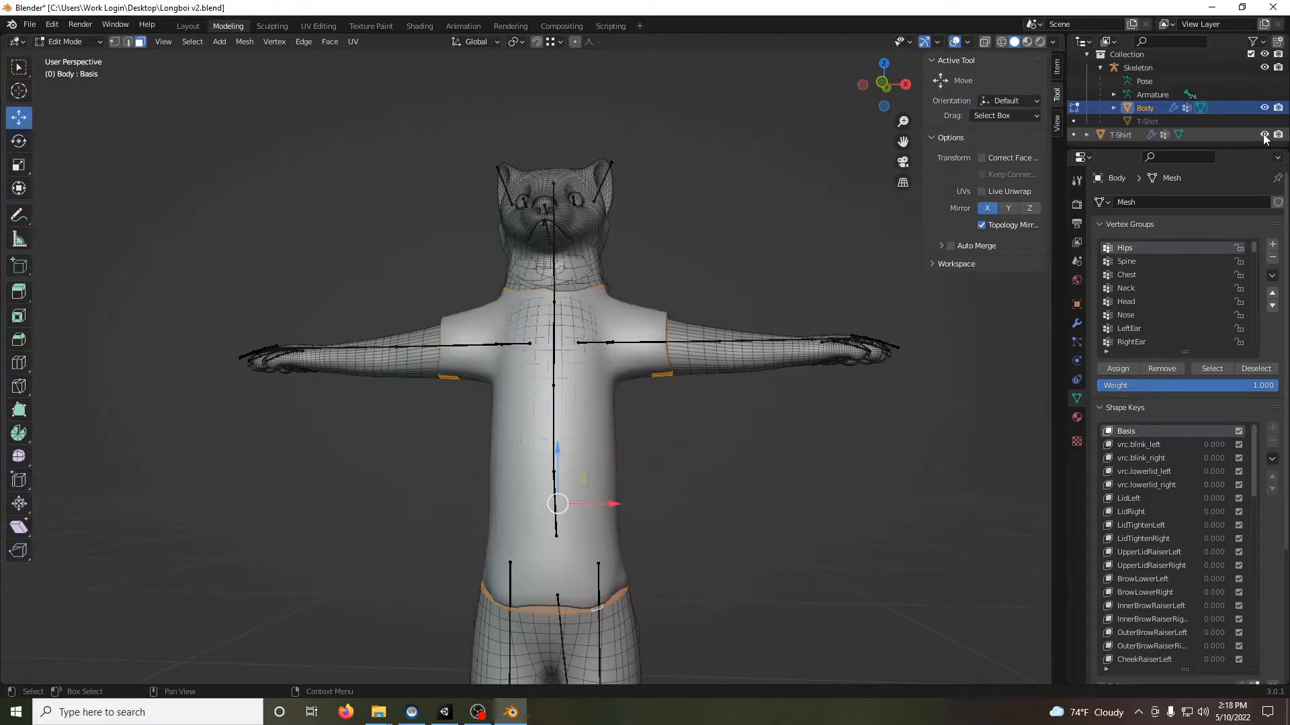
left_click(1263, 135)
left_click(1263, 135)
left_click(1263, 135)
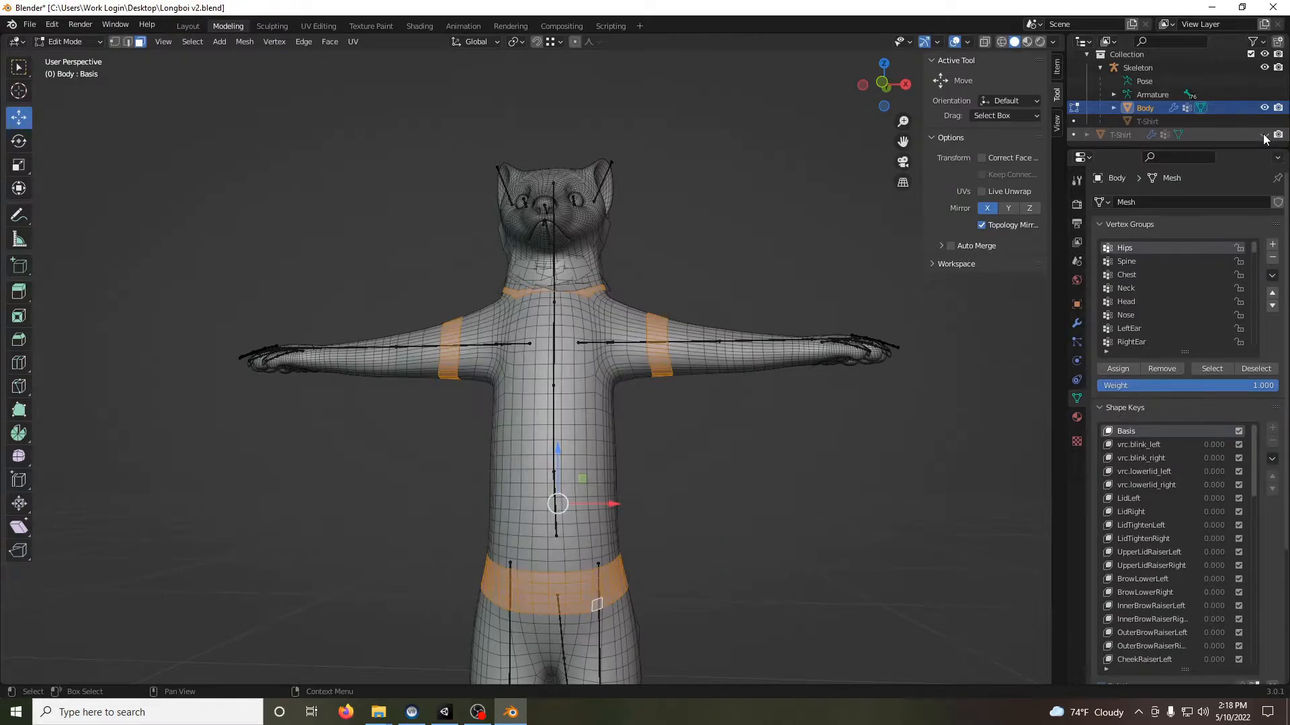
scroll(739, 222, "up", 4)
middle_click_drag(748, 178, 739, 211)
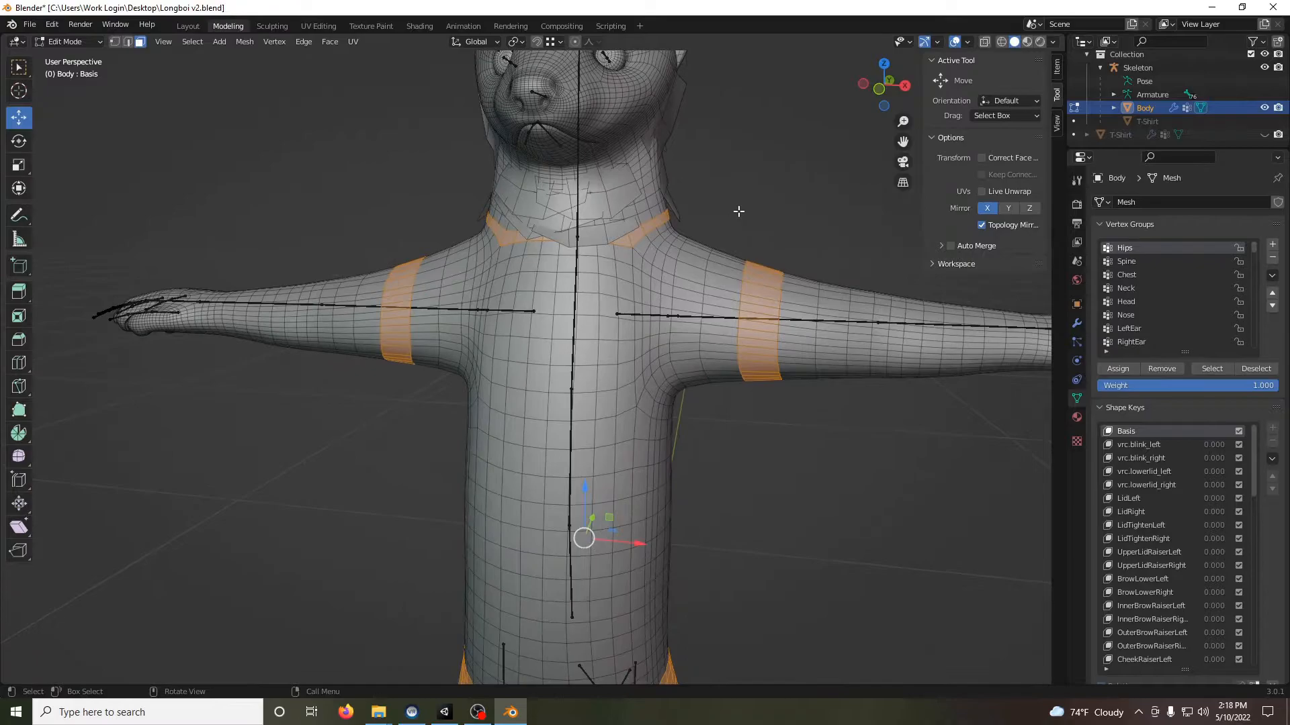
left_click(1264, 135)
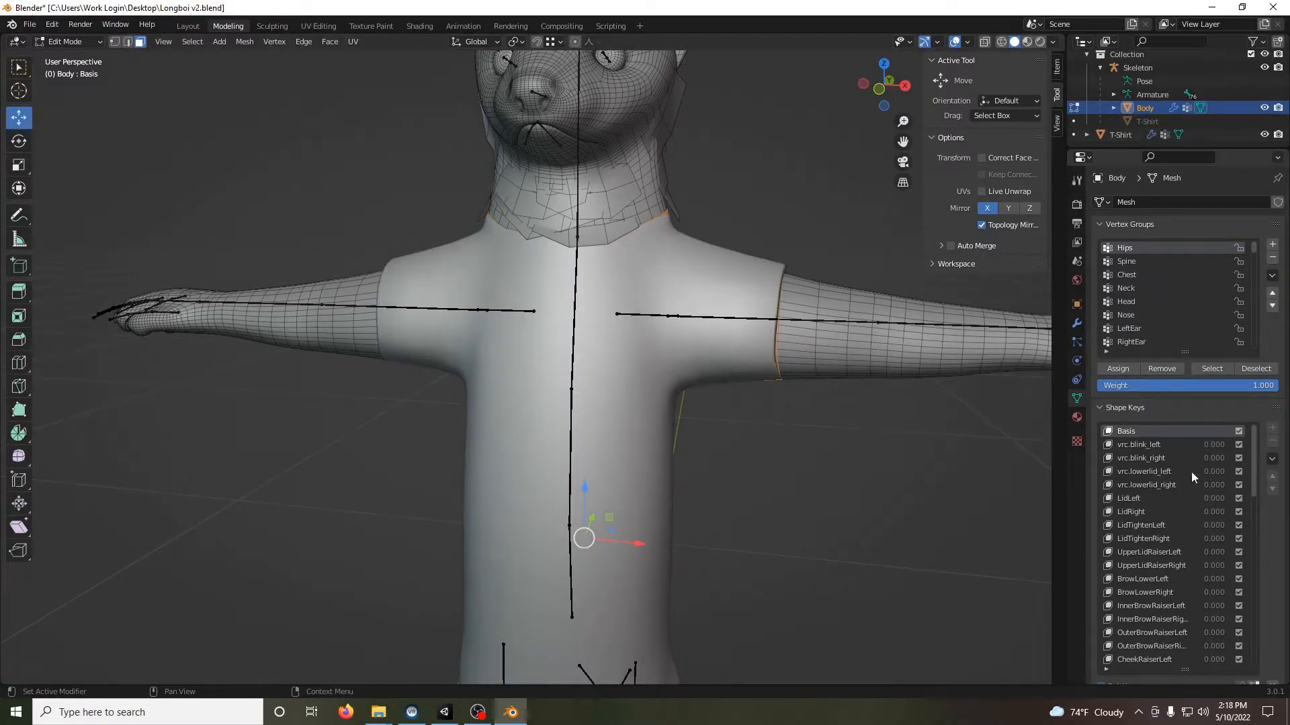
- Leave mesh editing, select the T-shirt and set its V-Neck shape key to 1.000
scroll(1203, 471, "down", 4)
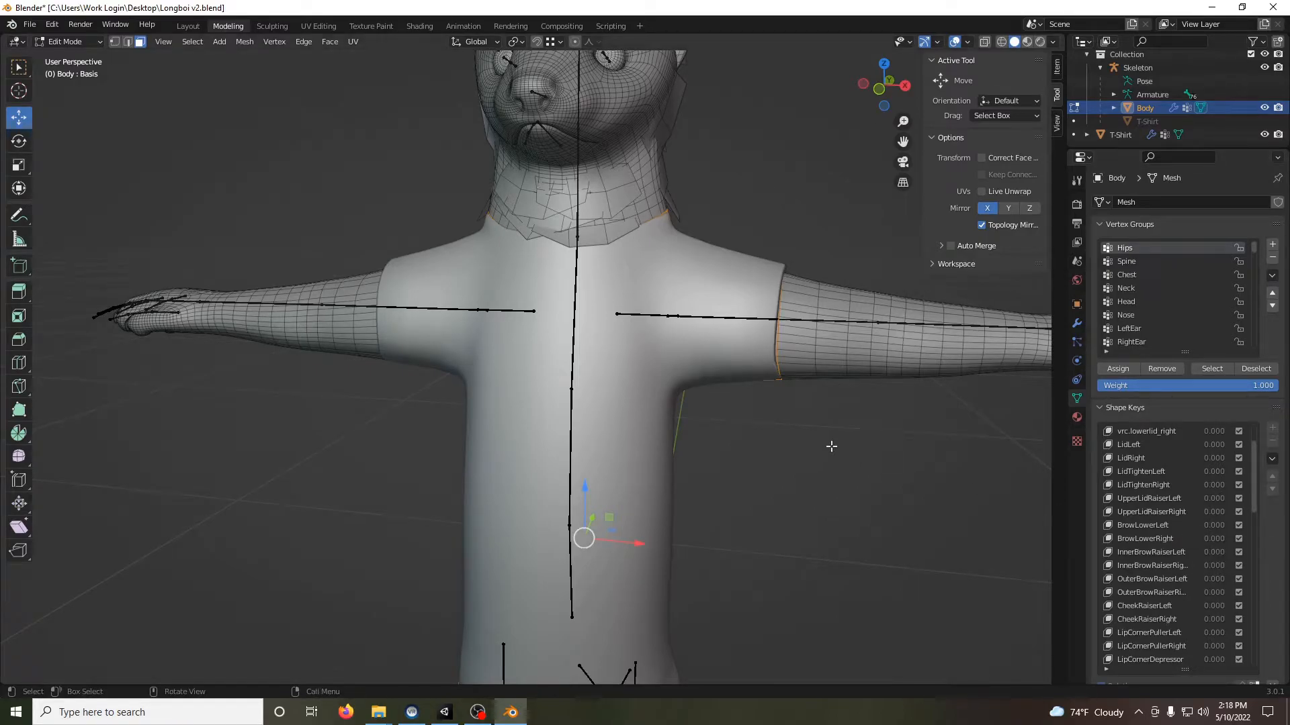
key("Tab")
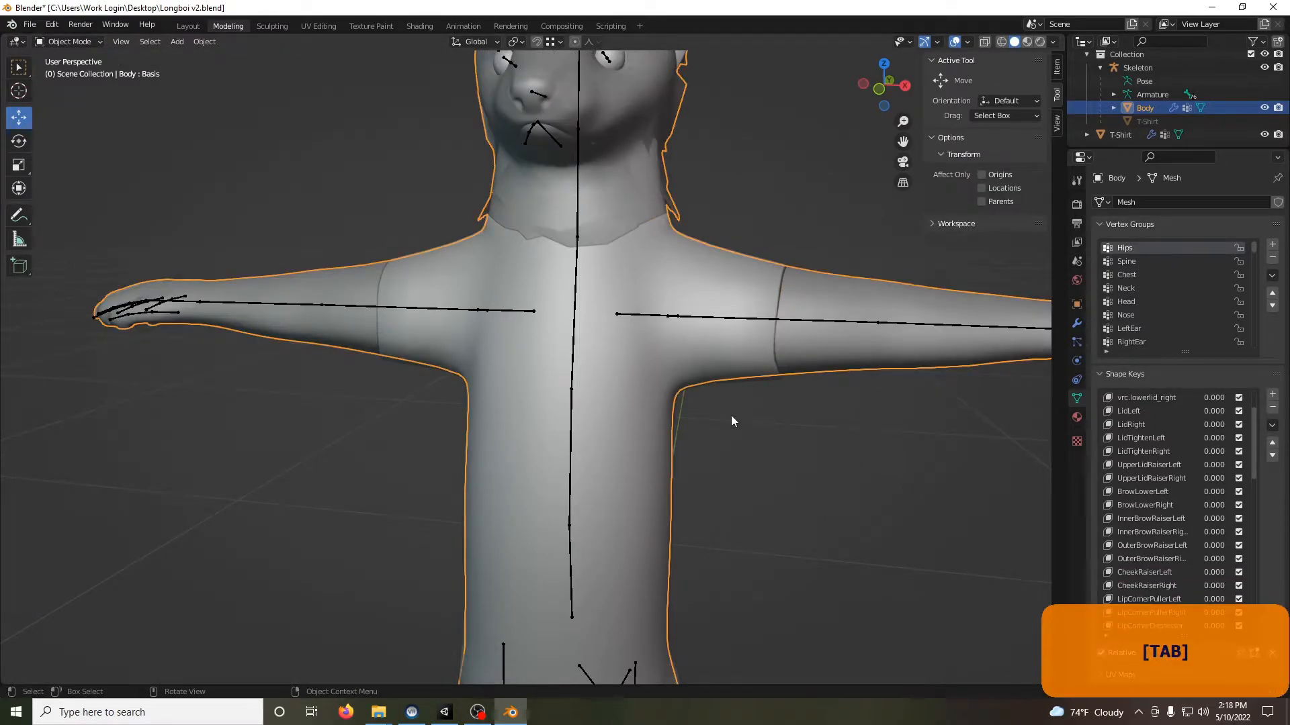
left_click(631, 407)
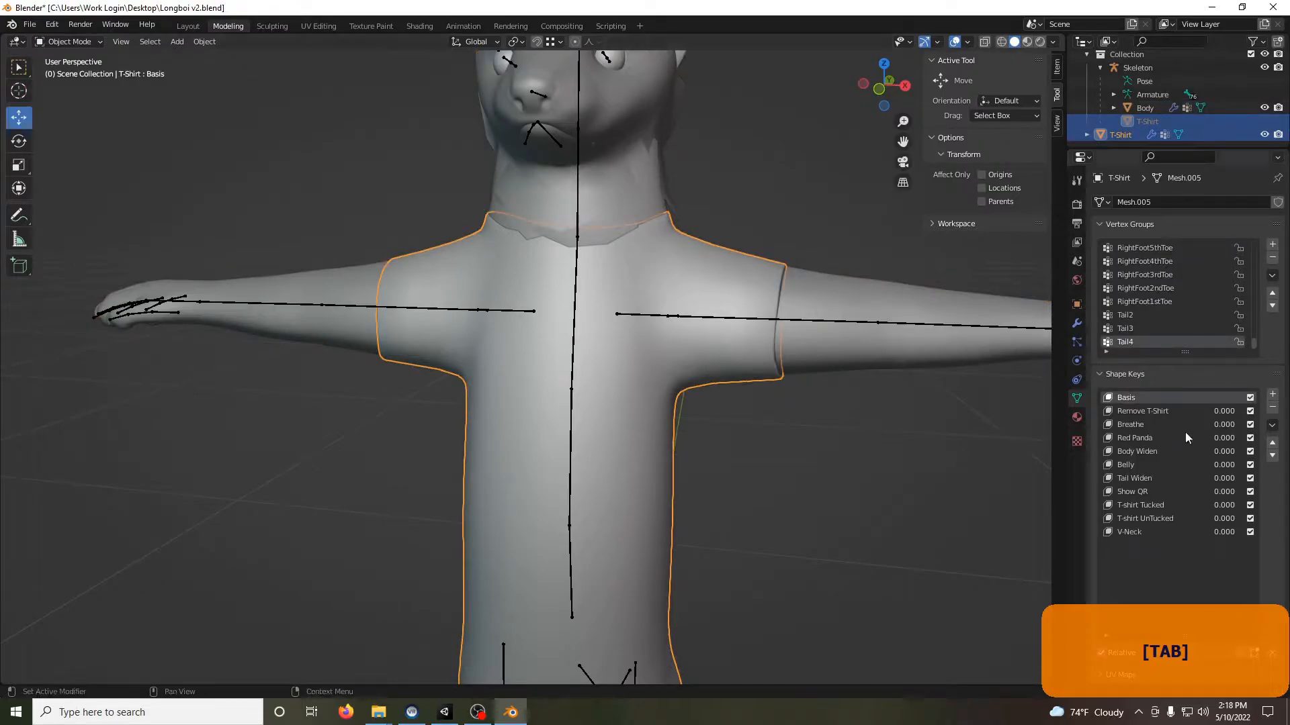
left_click(1160, 411)
left_click(1150, 464)
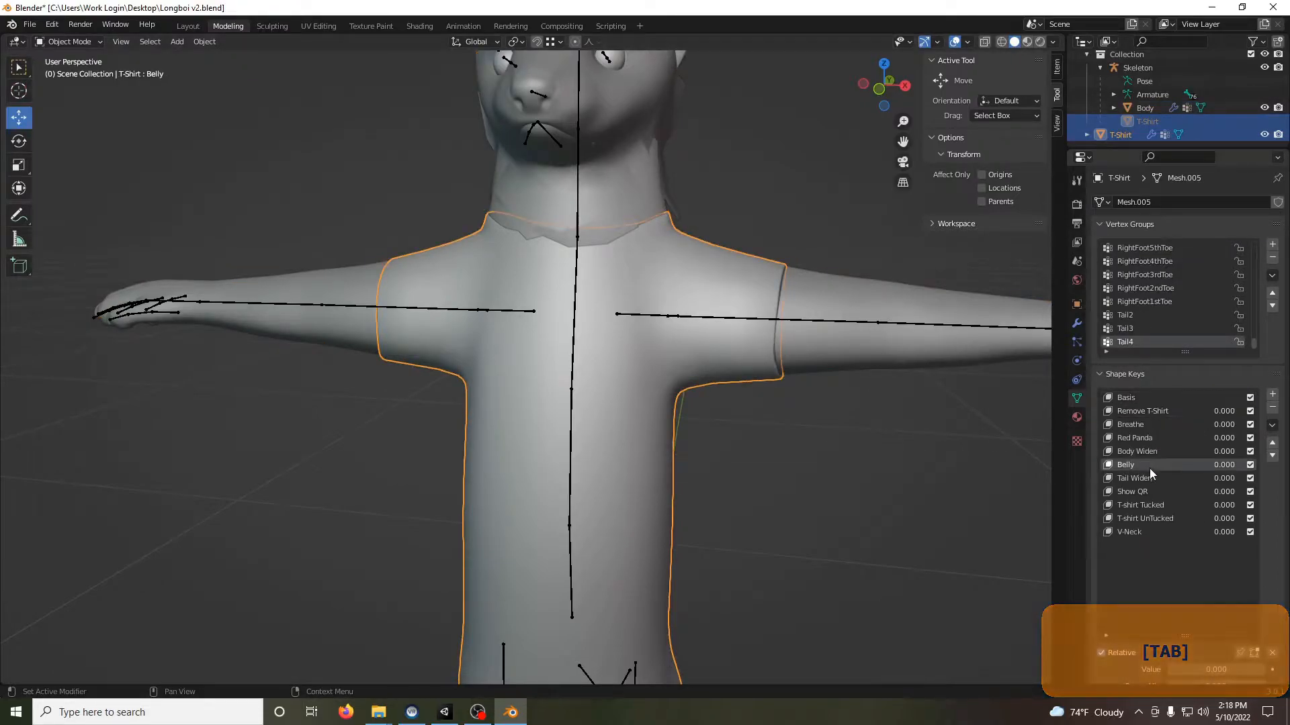
left_click(1157, 518)
left_click(1165, 534)
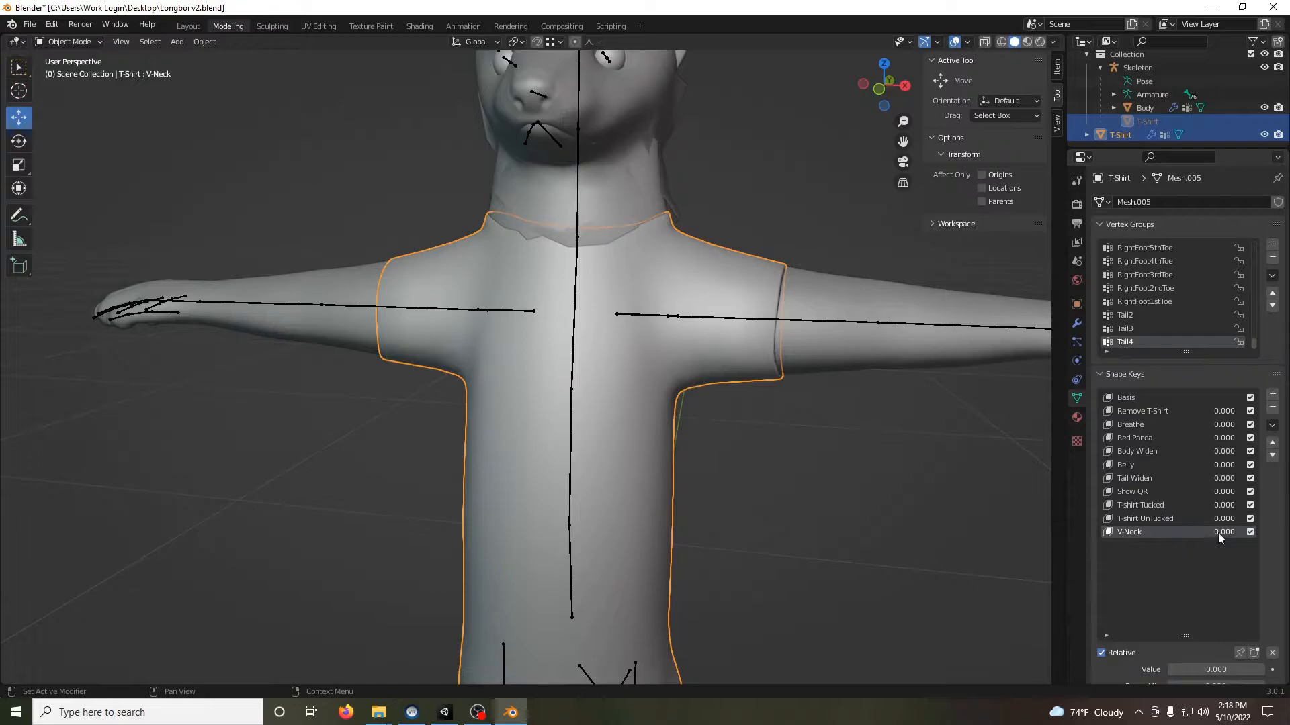
left_click_drag(1218, 533, 1256, 534)
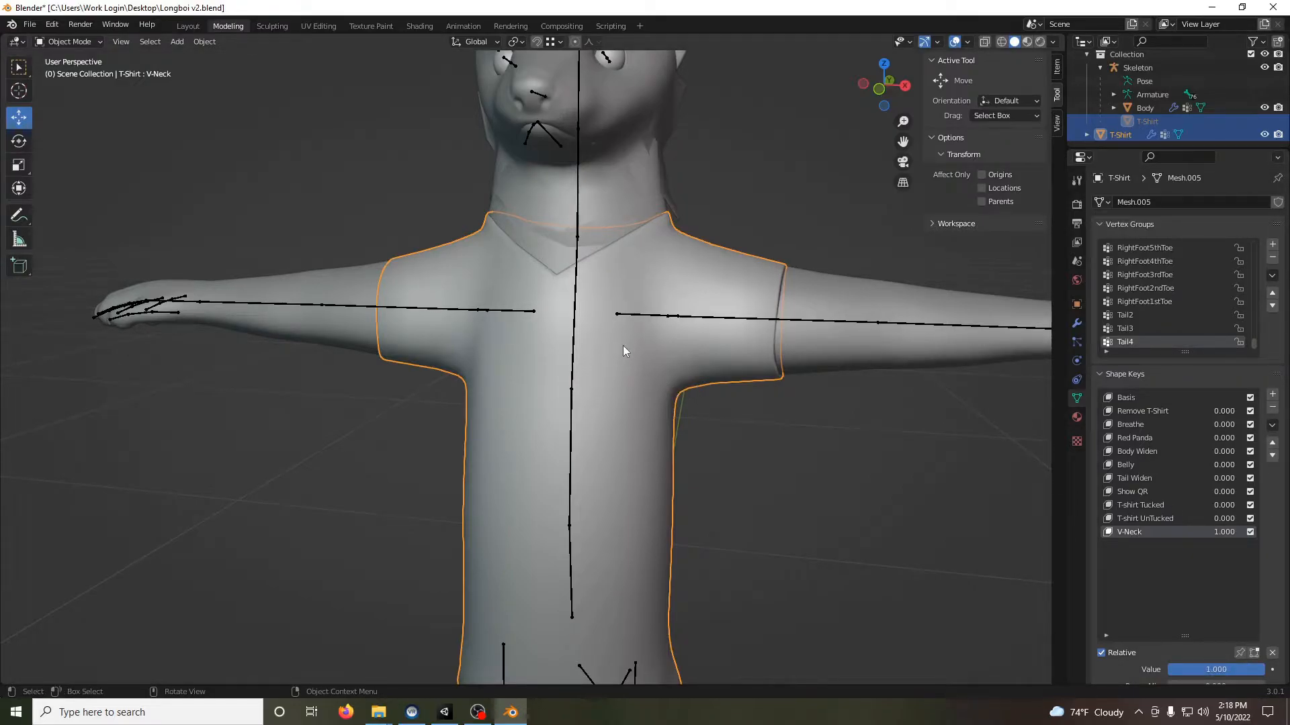
- Return to editing the body mesh and add the chest faces exposed along one side of the V-neck, down to its point
left_click(853, 313)
key("Tab")
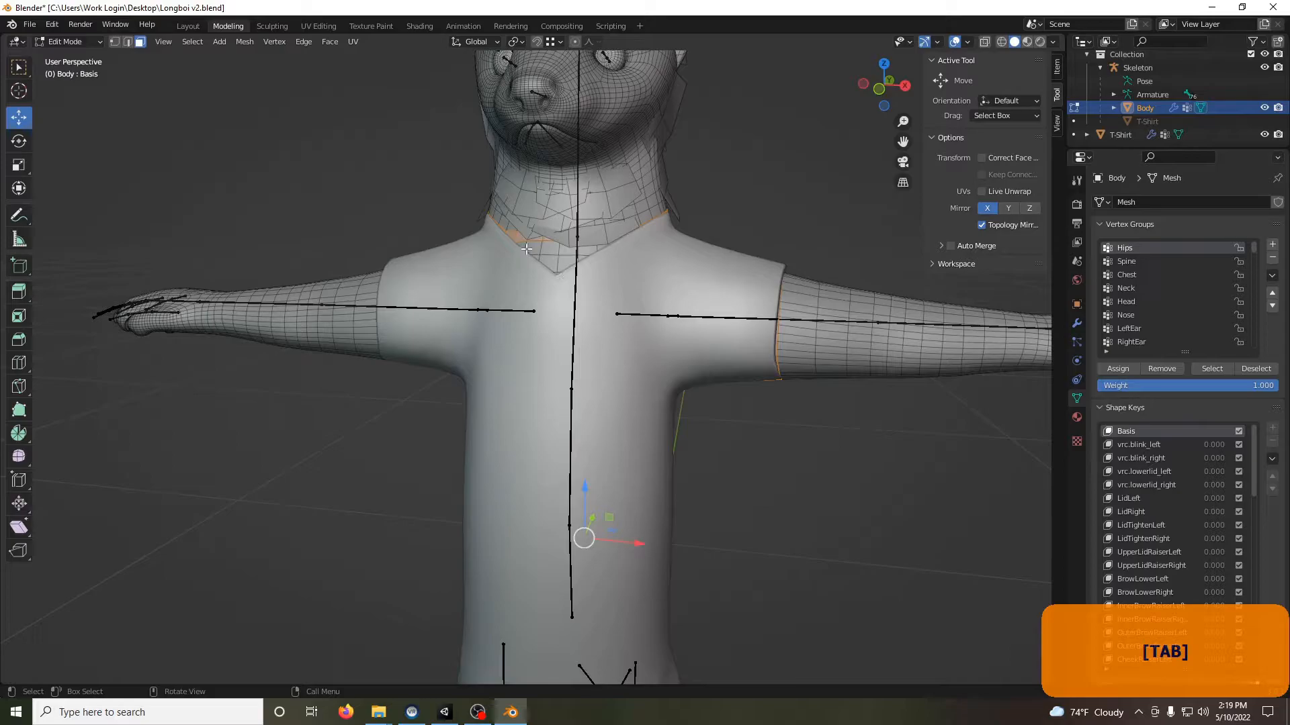
key("shift")
left_click(523, 247, "shift")
left_click(533, 248, "shift")
left_click(537, 257, "shift")
left_click(549, 263, "shift")
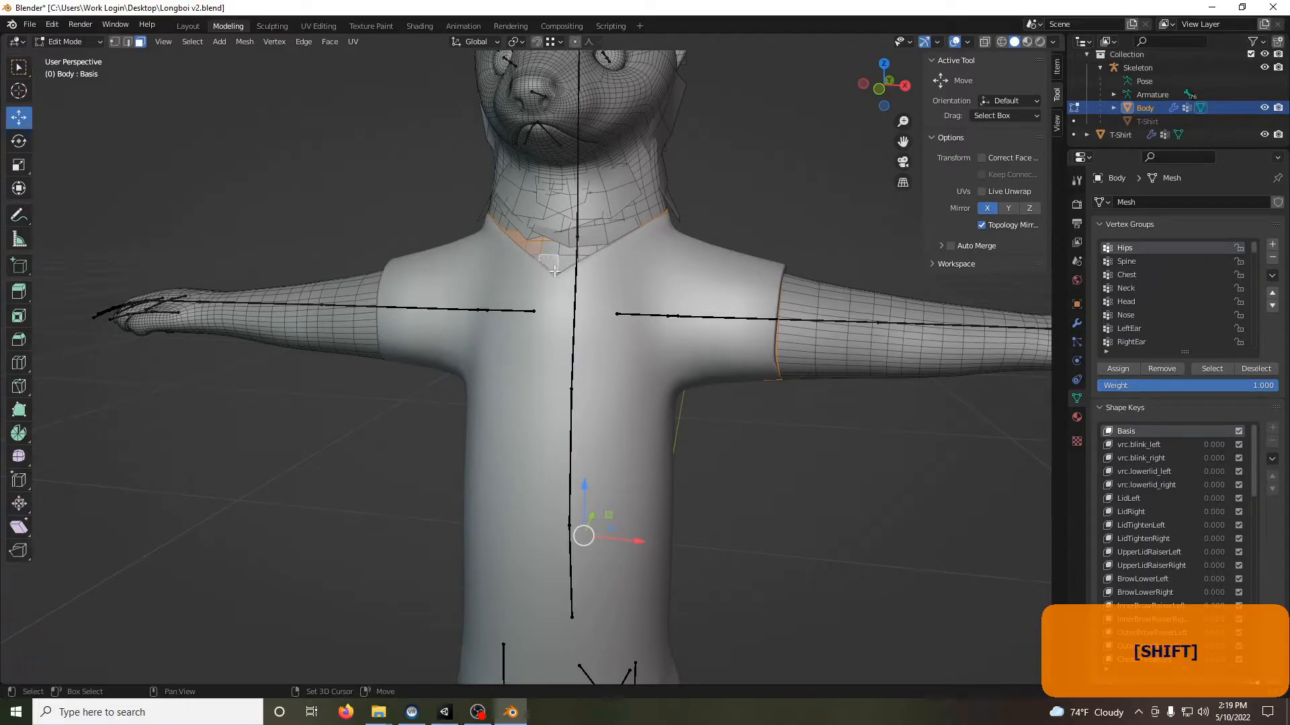
- Add the remaining exposed chest faces in the V-neck's centre and other side, then toggle the T-shirt to check them, leaving it hidden
scroll(554, 271, "up", 5)
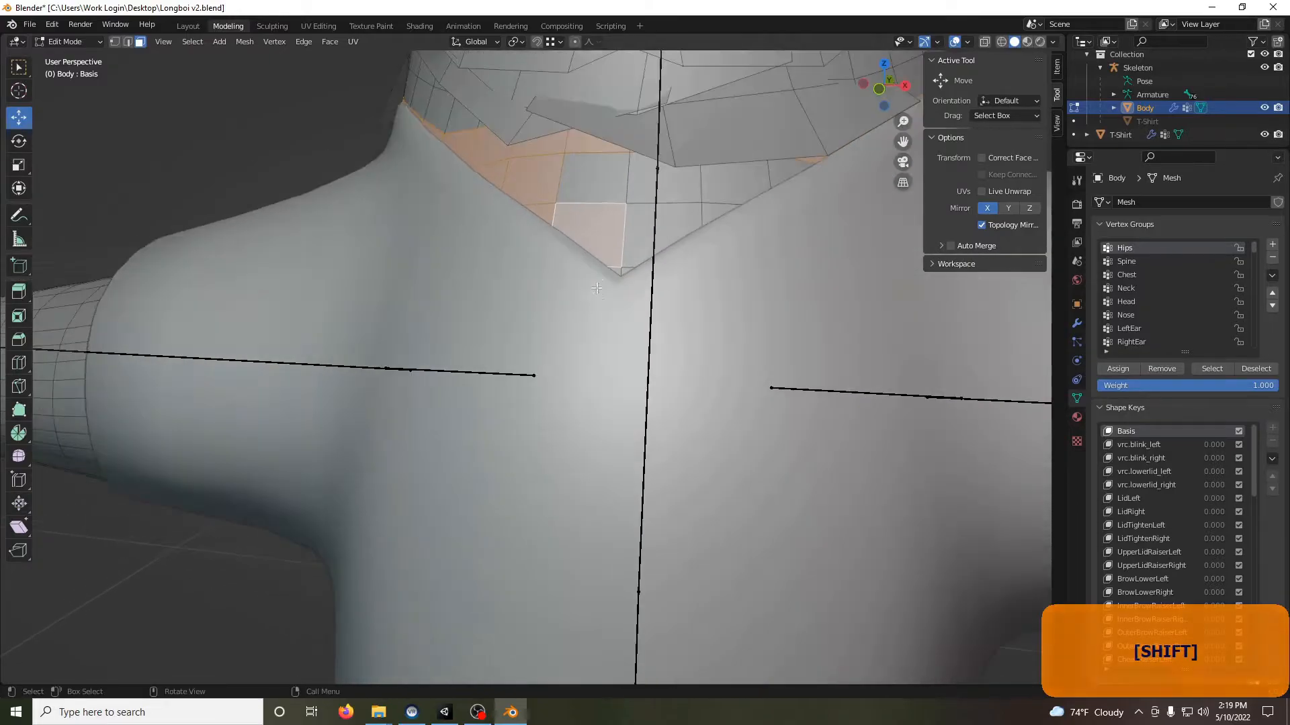
left_click(665, 228, "shift")
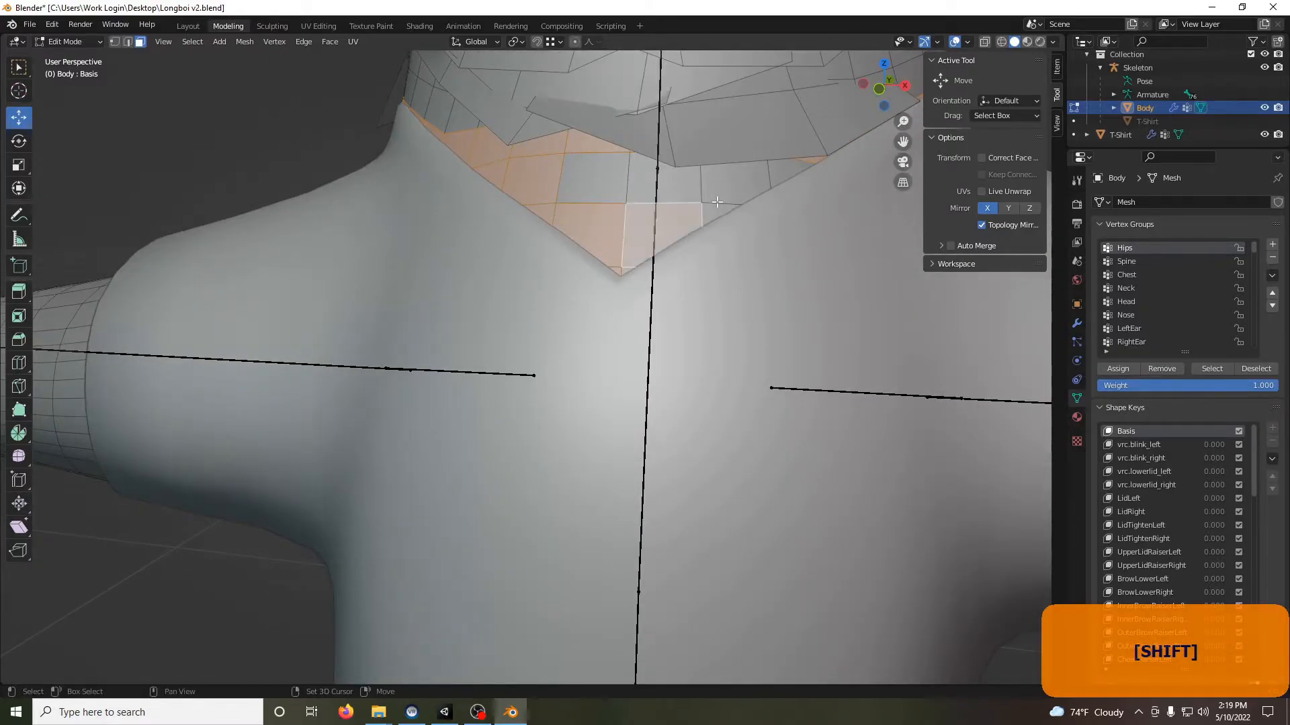
left_click(718, 196, "shift")
left_click(777, 174, "shift")
left_click(714, 209, "shift")
left_click(665, 181, "shift")
left_click(592, 181, "shift")
left_click(1263, 135)
left_click(1264, 135)
left_click(1263, 134)
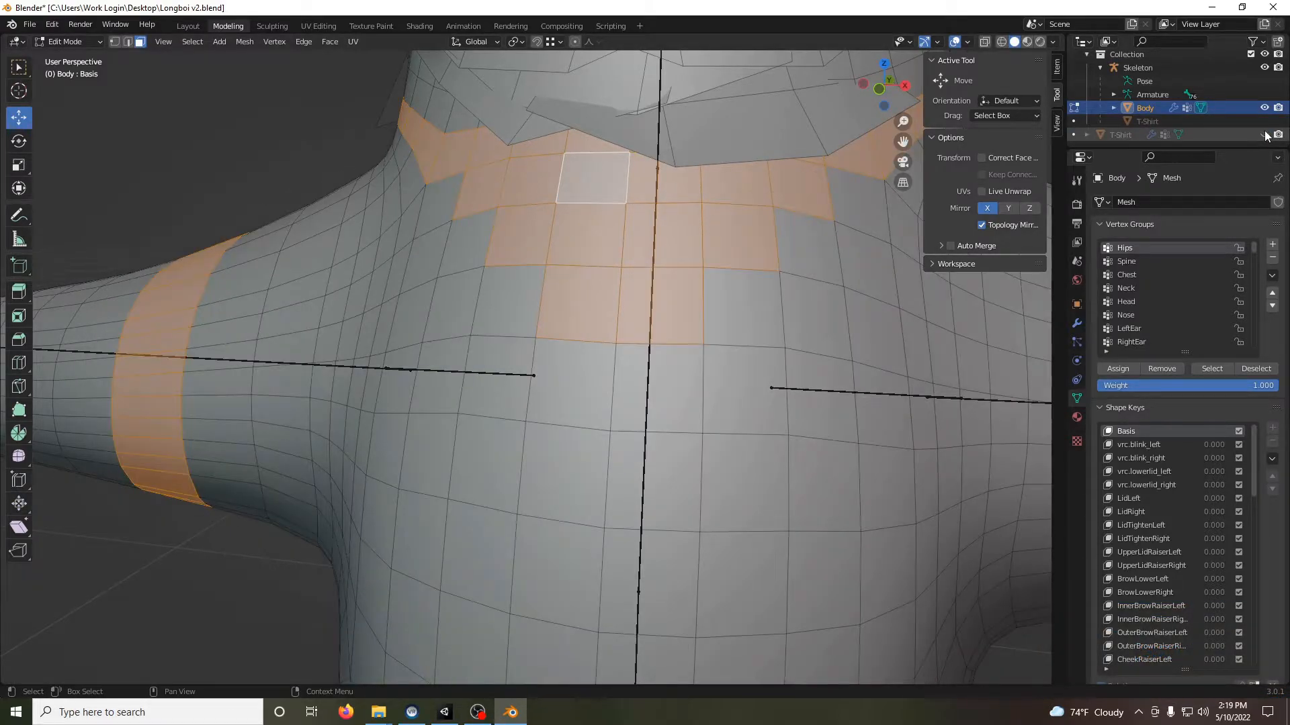
- Extend the selection with the missing chest faces along both sides of the V-neck, checking against the T-shirt and leaving it hidden
left_click(866, 190, "shift")
left_click(448, 205, "shift")
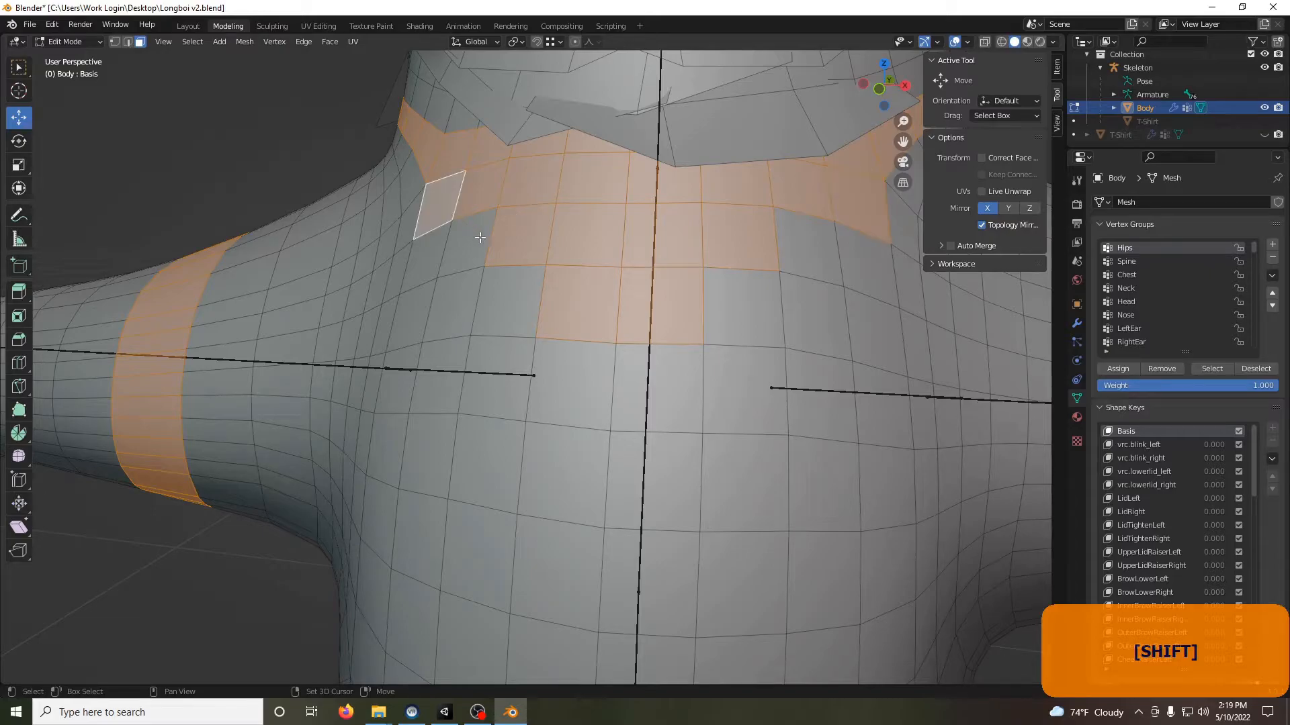
left_click(465, 241, "shift")
left_click(505, 302, "shift")
left_click(739, 306, "shift")
left_click(806, 246, "shift")
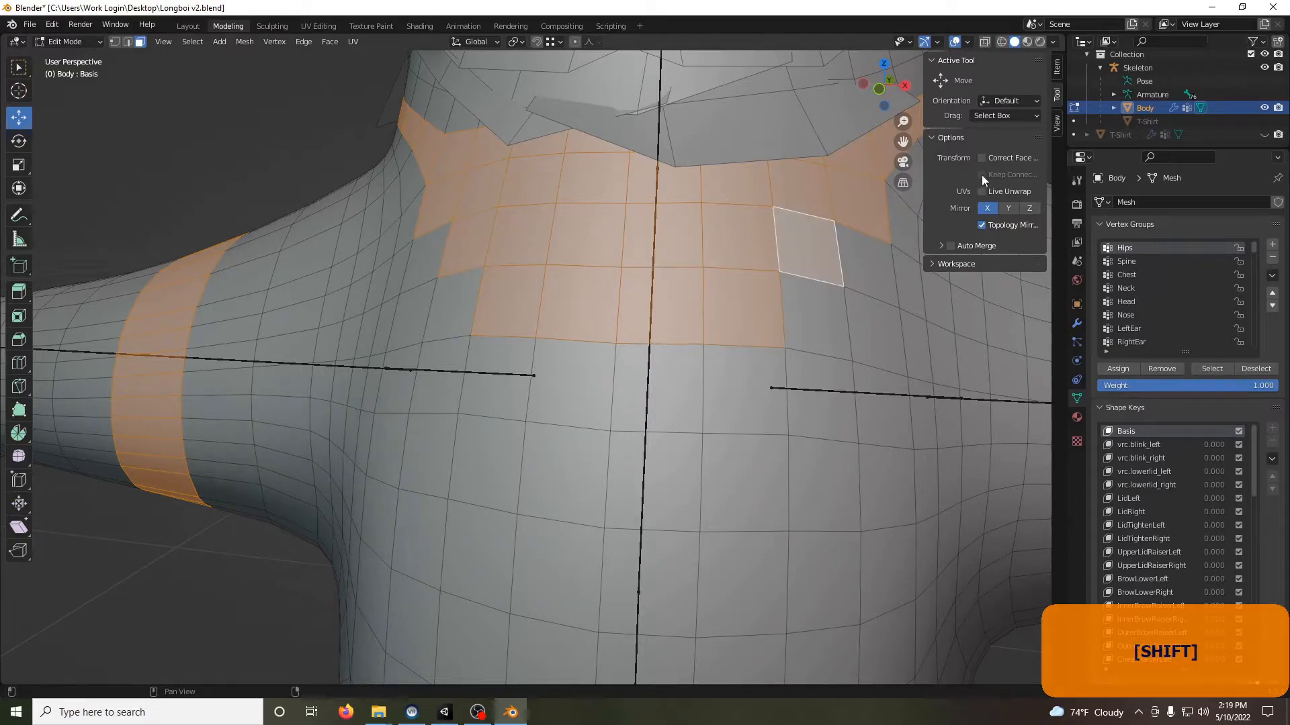
left_click(1264, 136)
left_click(1264, 136)
left_click(1263, 136)
left_click(1263, 138)
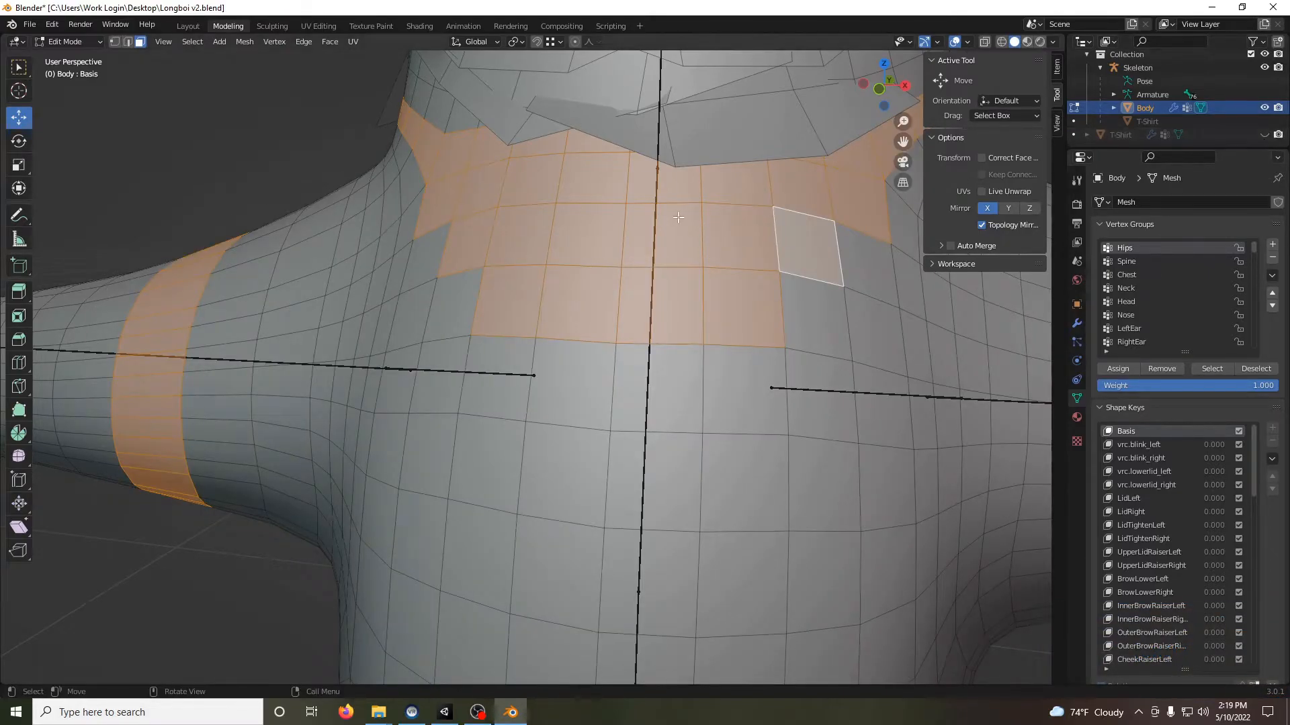
- Inspect the selected collar, sleeve and hem bands around the body, then hide them to isolate the torso from the other parts
scroll(659, 313, "down", 8)
middle_click_drag(659, 313, 680, 258, "shift")
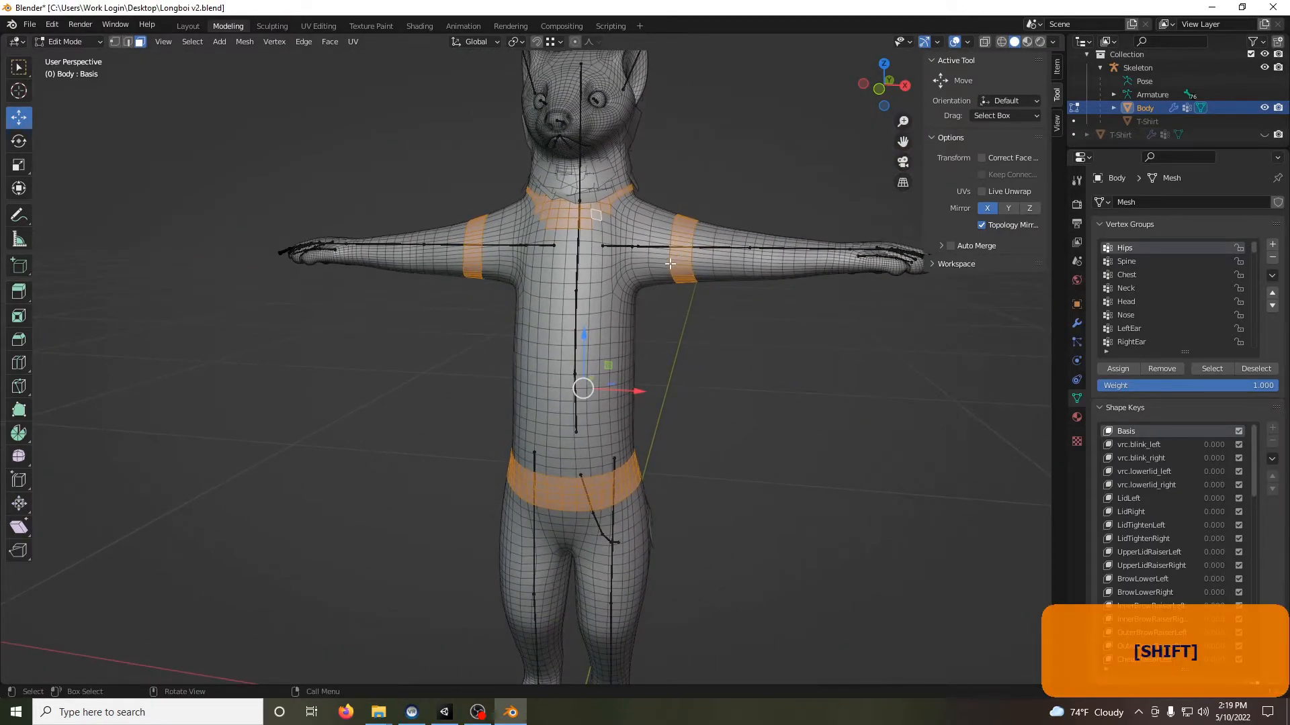
middle_click_drag(708, 210, 333, 217)
scroll(458, 272, "up", 2)
middle_click_drag(706, 274, 481, 264)
middle_click_drag(733, 304, 499, 349)
scroll(655, 309, "down", 2)
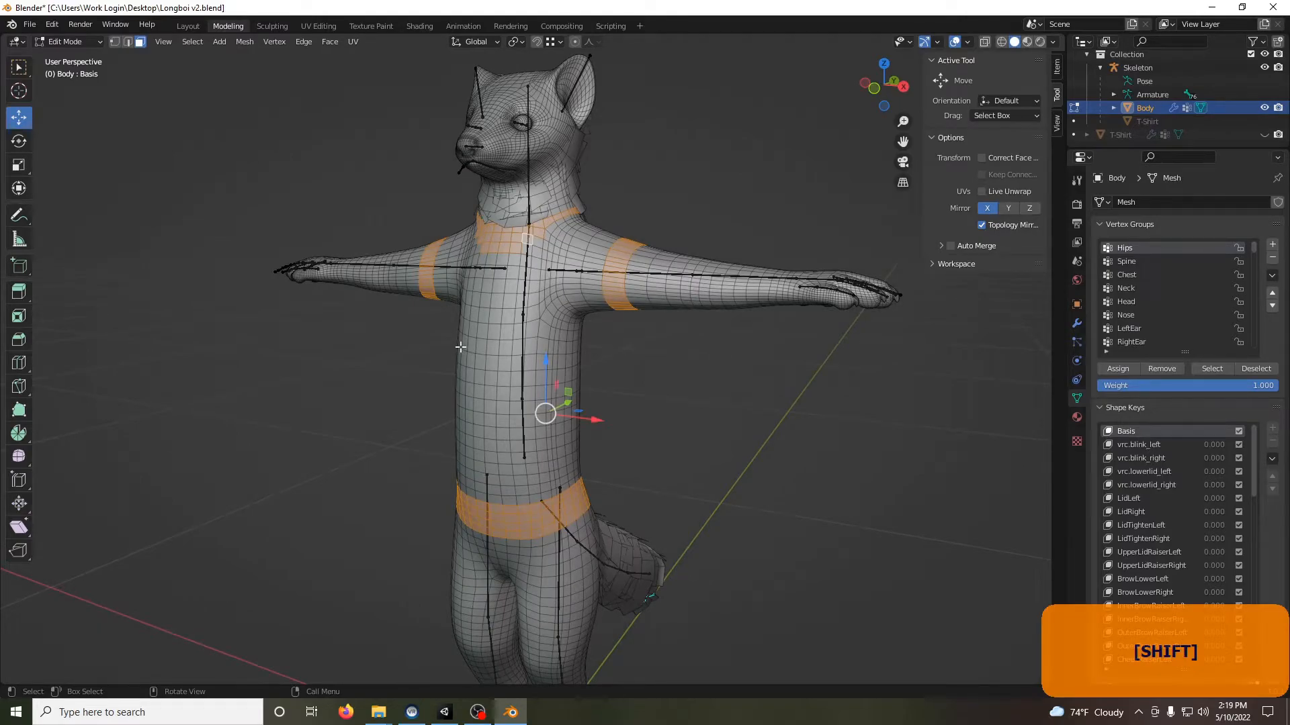
key("h")
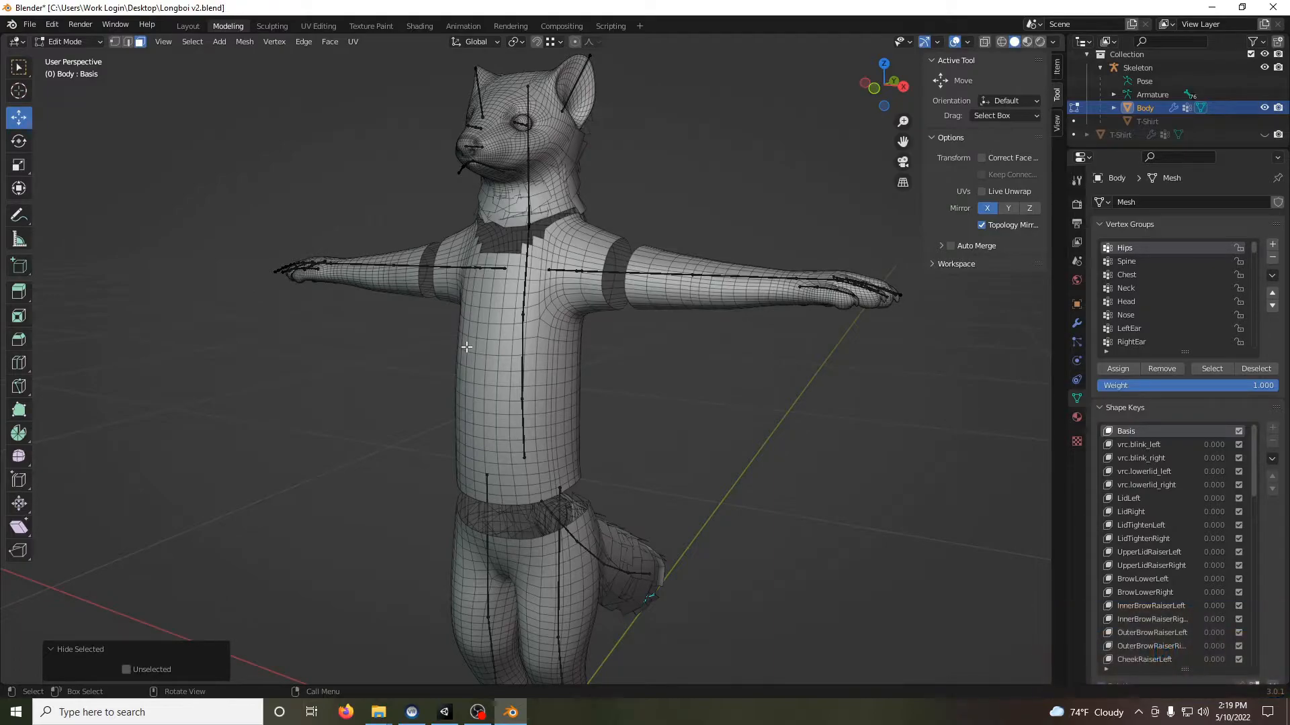
key("alt")
key("alt+h")
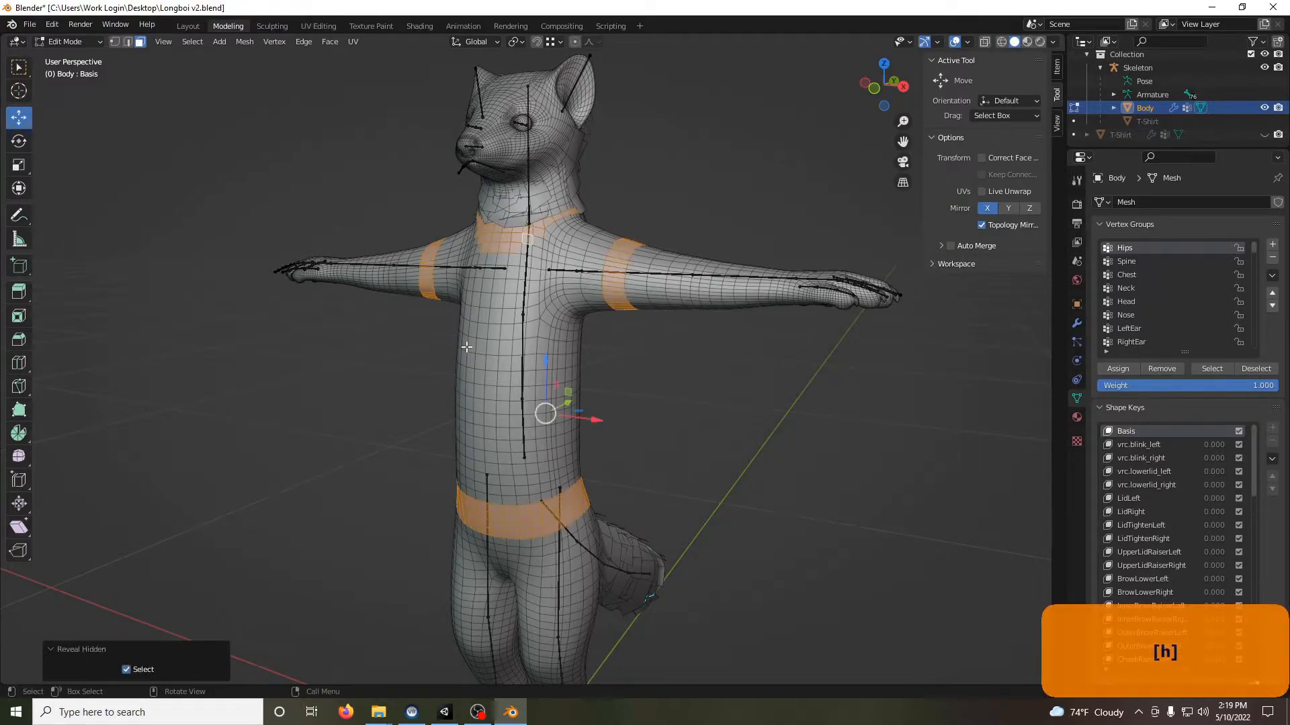
key("h")
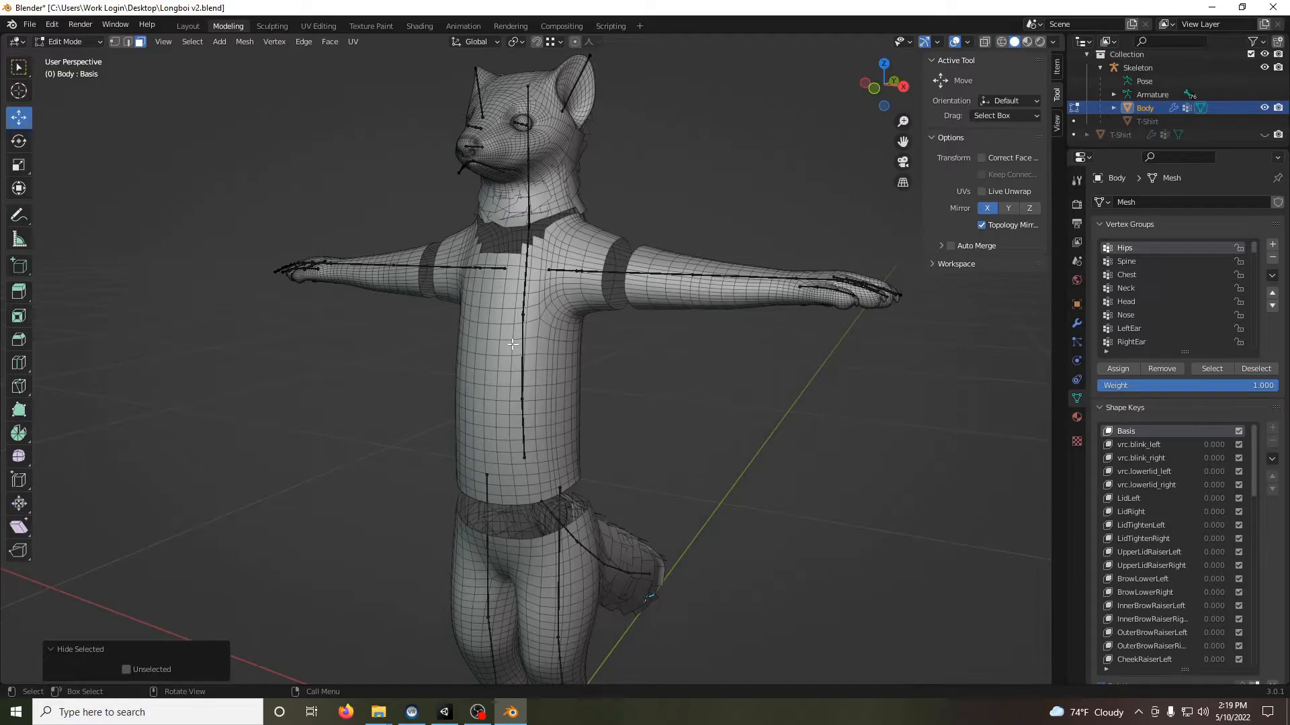
- Select the linked torso and upper-sleeve faces, compare them with the T-shirt from several sides by toggling it, and leave it hidden
key("l")
middle_click_drag(521, 336, 516, 273)
left_click(1266, 136)
left_click(1265, 136)
left_click(1266, 136)
left_click(1266, 136)
left_click(1266, 136)
left_click(1266, 137)
left_click(1267, 136)
middle_click_drag(753, 259, 762, 218)
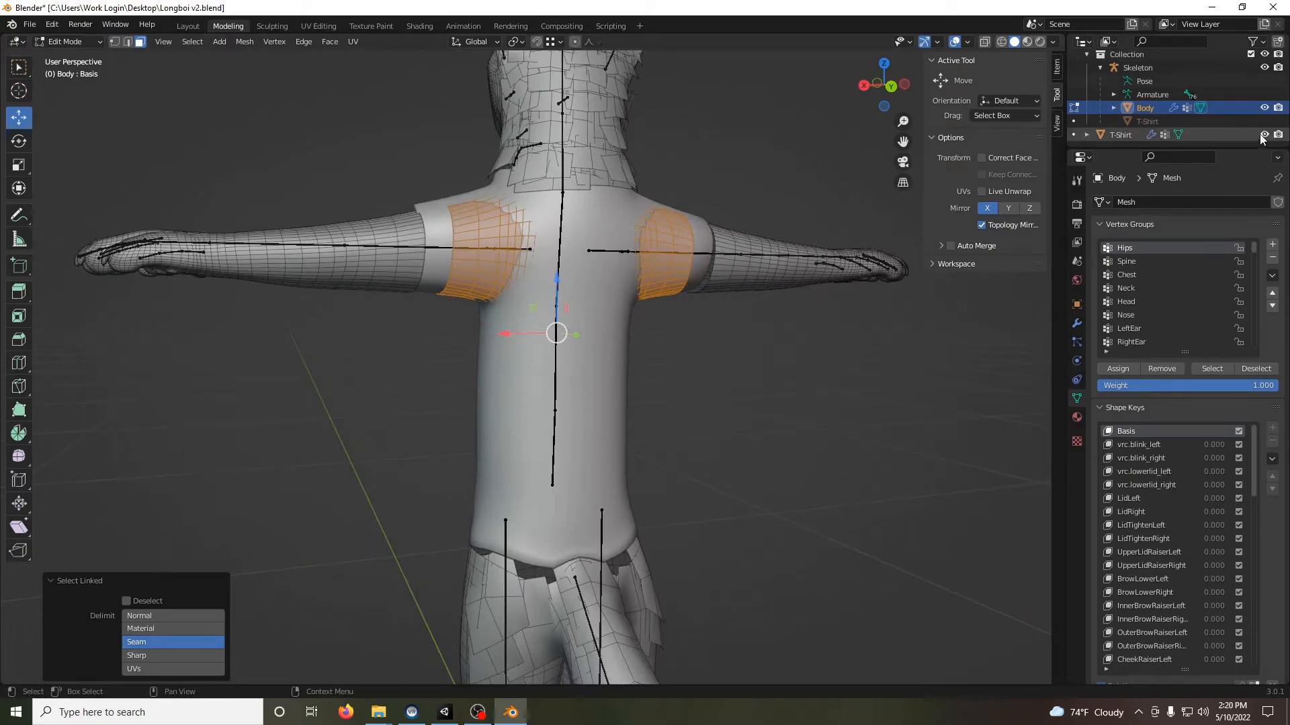
left_click(1263, 137)
left_click(1262, 136)
left_click(1262, 136)
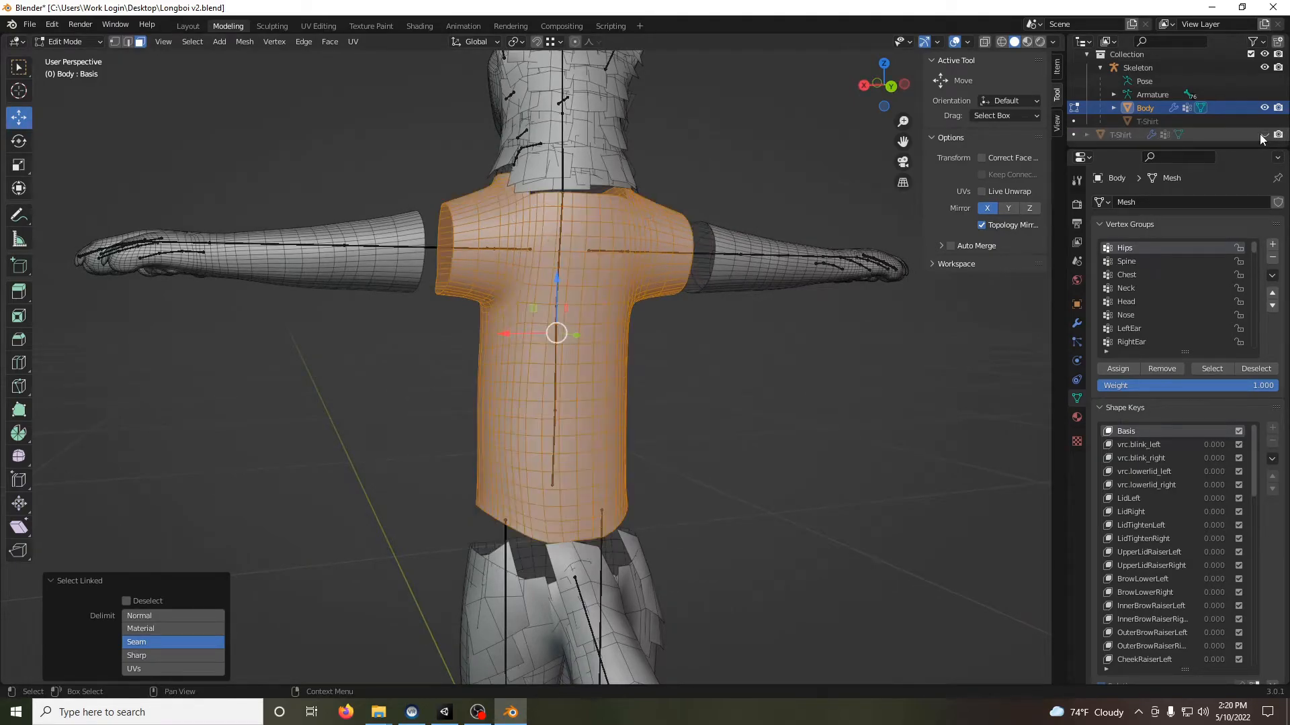
- Delete the selected torso faces and reveal the hidden collar, sleeve and hem bands
middle_click_drag(551, 316, 576, 317)
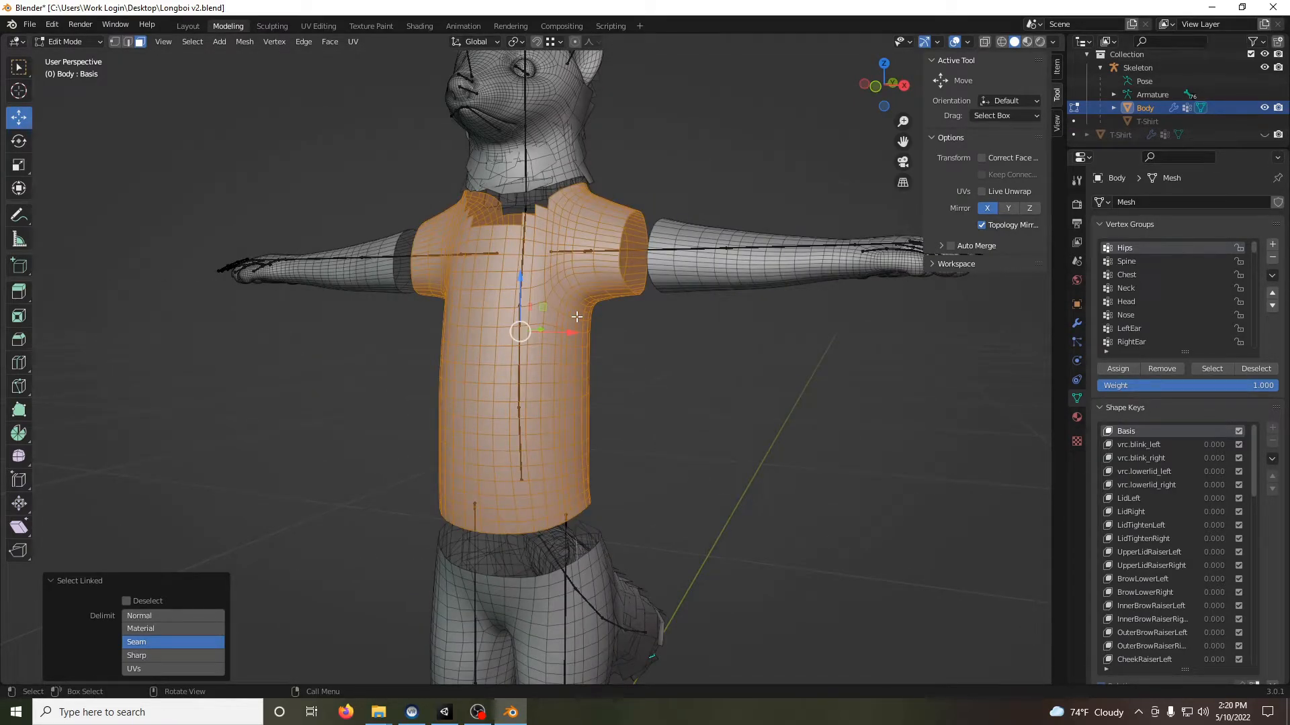
key("Delete")
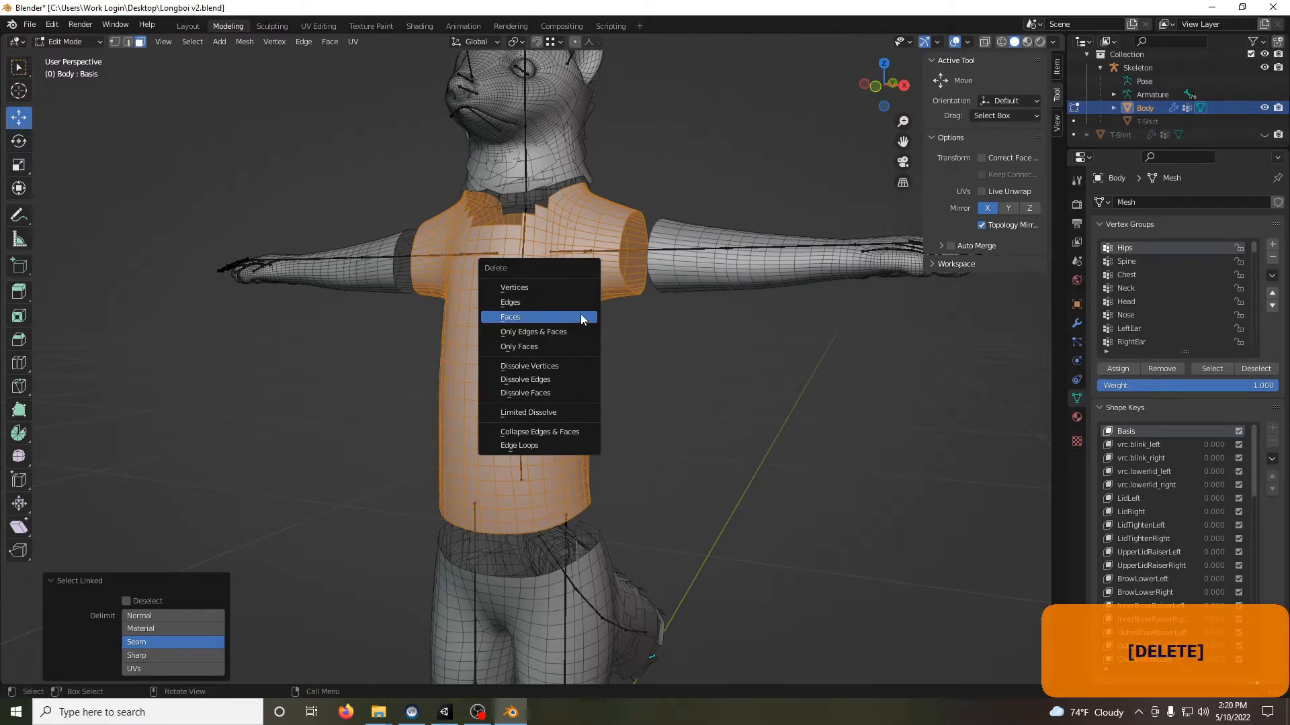
left_click(580, 316)
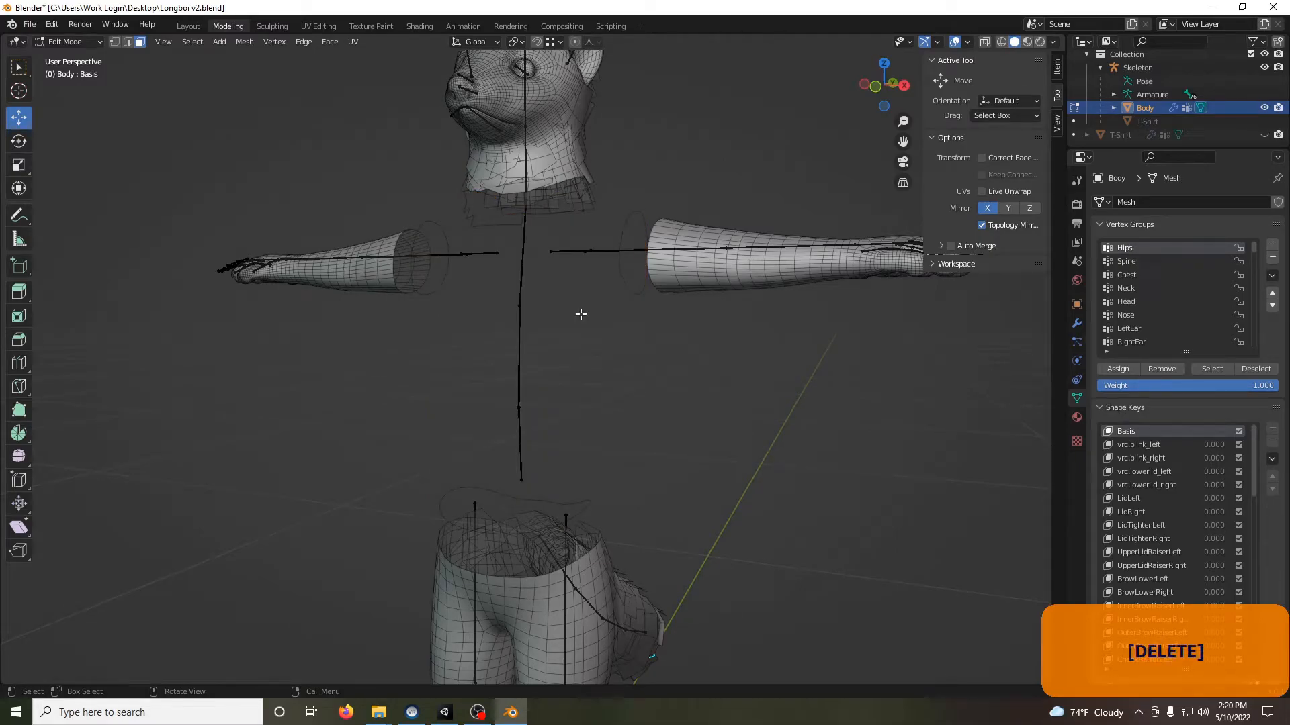
key("alt+h")
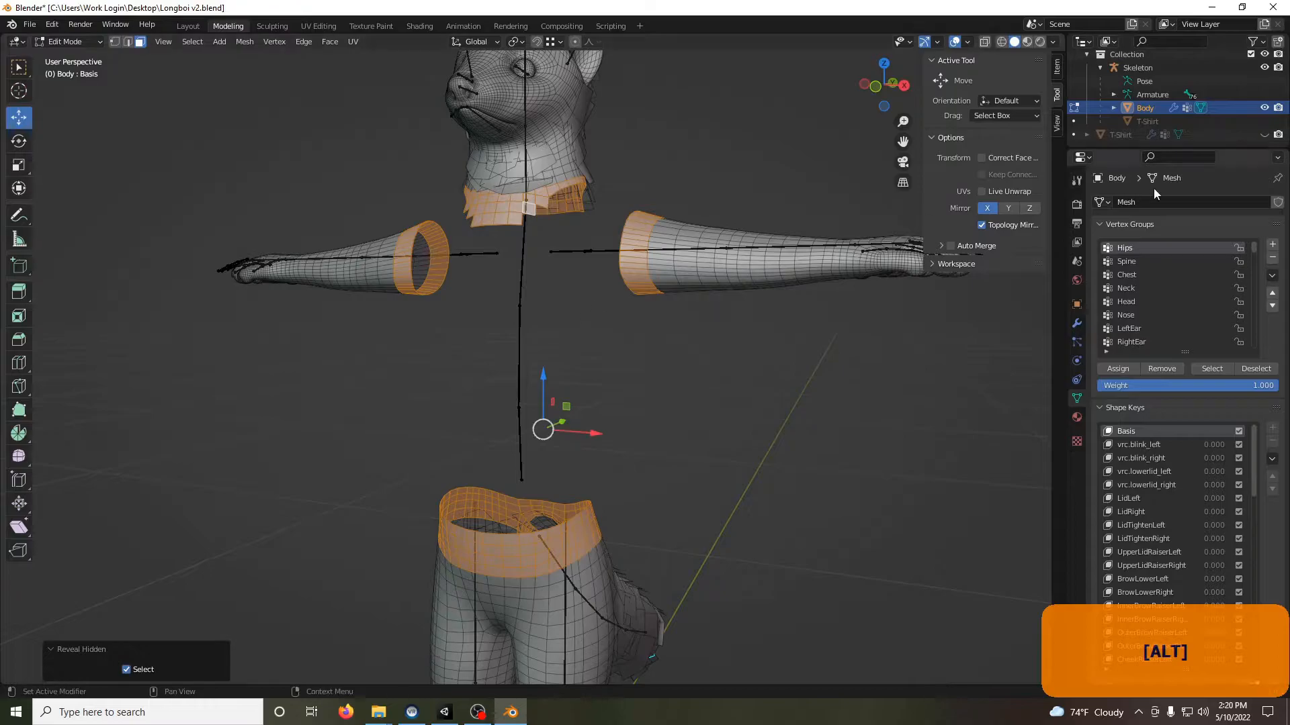
- Show the T-shirt, leave mesh editing, and set the T-shirt's V-Neck shape key to 0.000
left_click(1264, 134)
middle_click_drag(812, 207, 665, 304)
key("Tab")
left_click(604, 335)
middle_click_drag(599, 337, 644, 297)
scroll(675, 328, "down", 3)
scroll(644, 297, "up", 5)
left_click(572, 280)
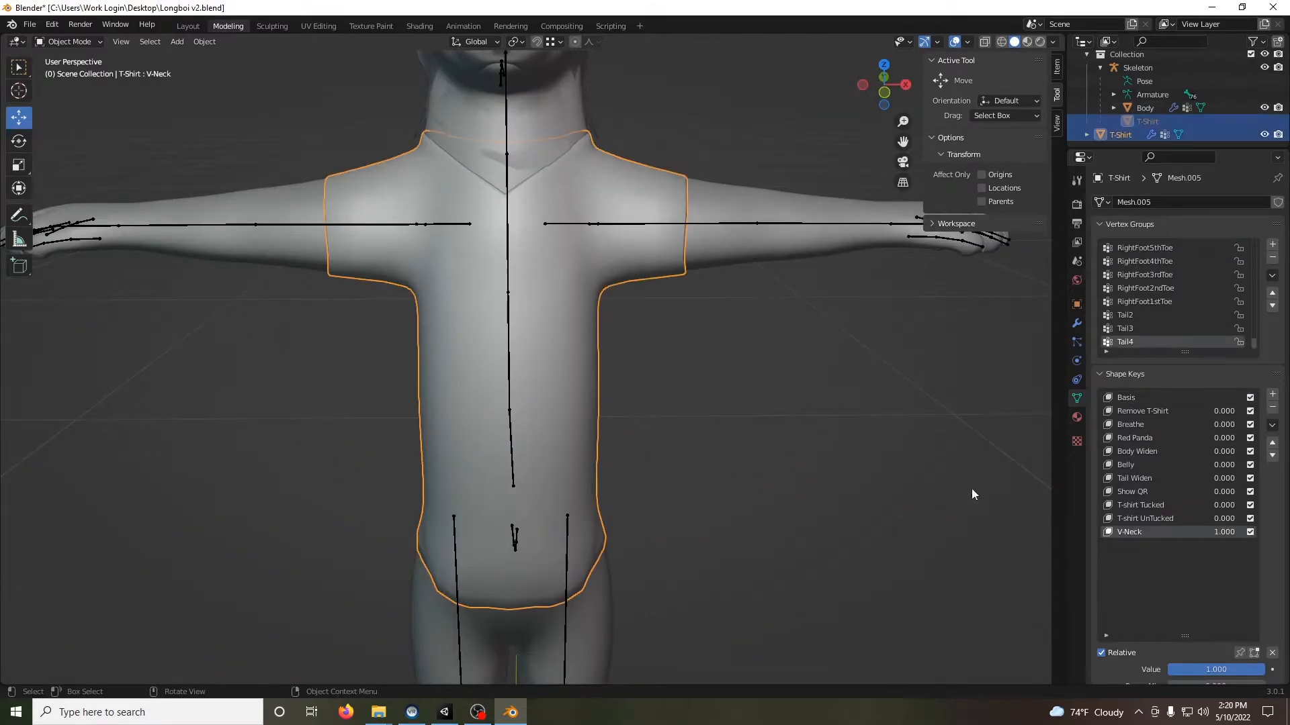
left_click_drag(1222, 532, 1142, 532)
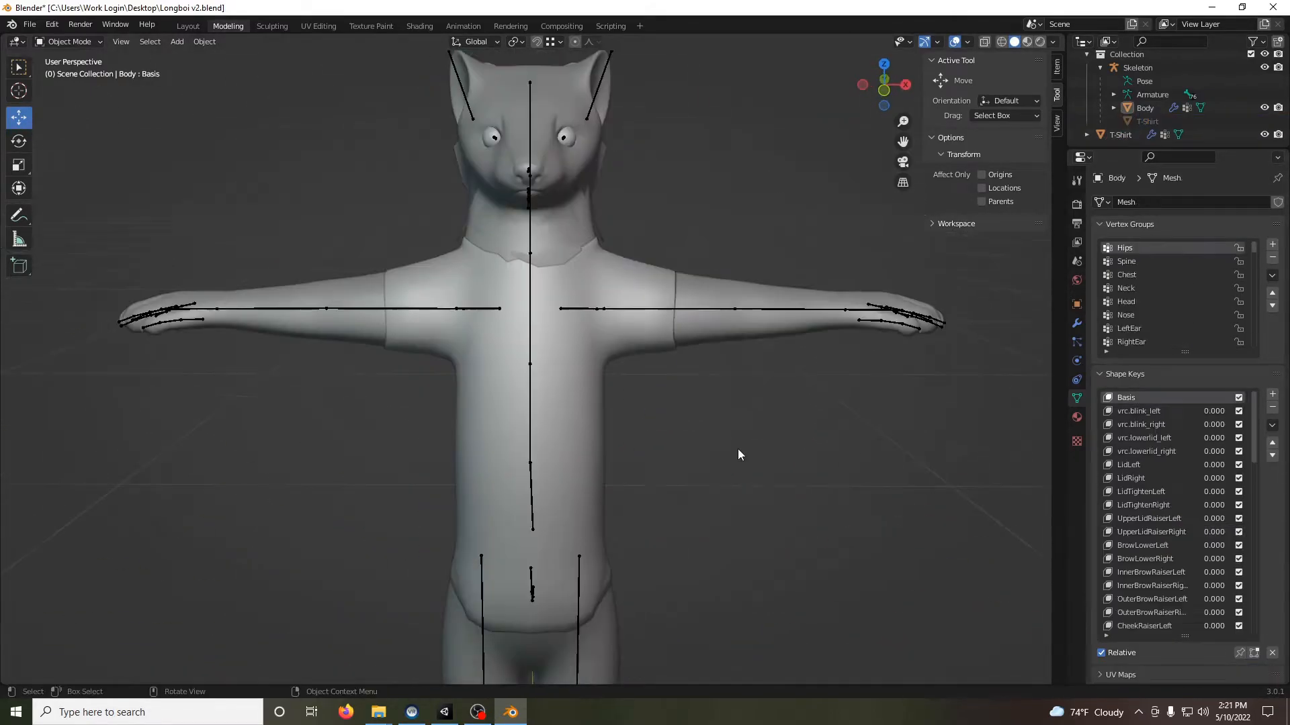
- Select the T-shirt and the body, with the body active, and join them into one mesh
mouse_move(719, 443)
middle_mouse_down()
mouse_move(661, 428)
mouse_move(699, 435)
middle_mouse_up()
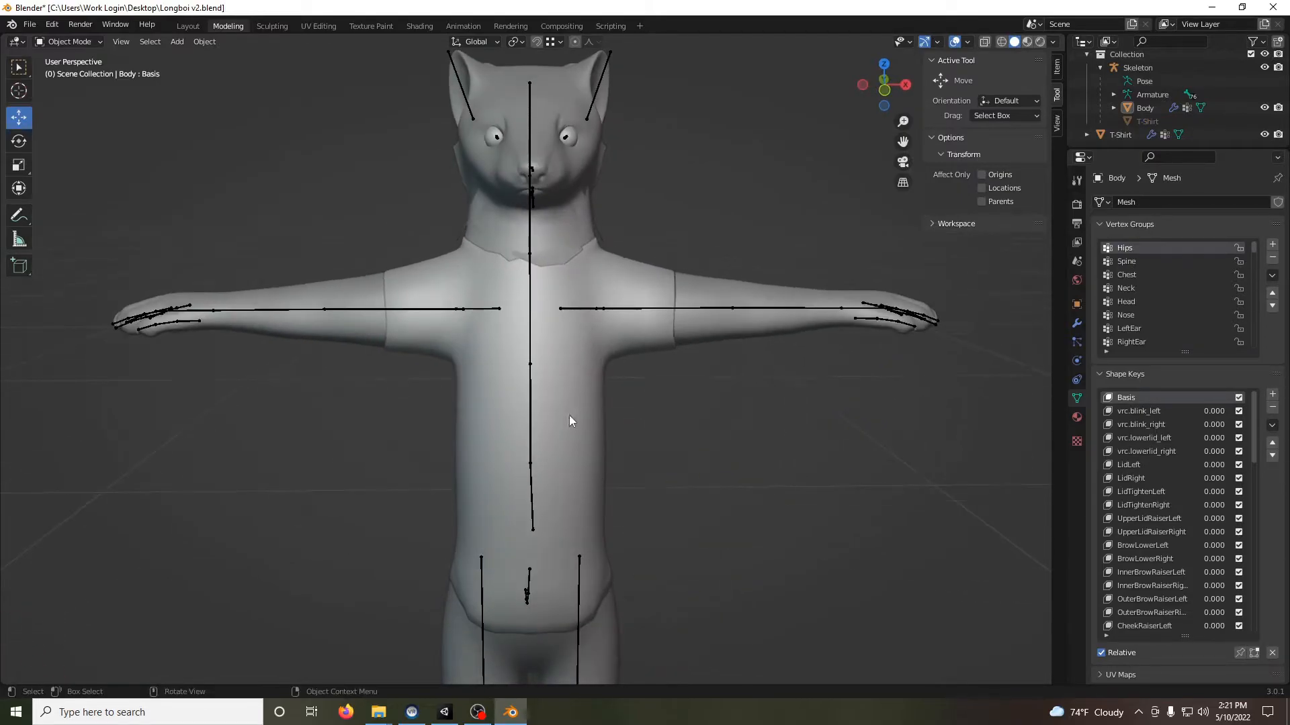
middle_click_drag(577, 415, 574, 411)
middle_click_drag(424, 417, 538, 397)
left_click(538, 395)
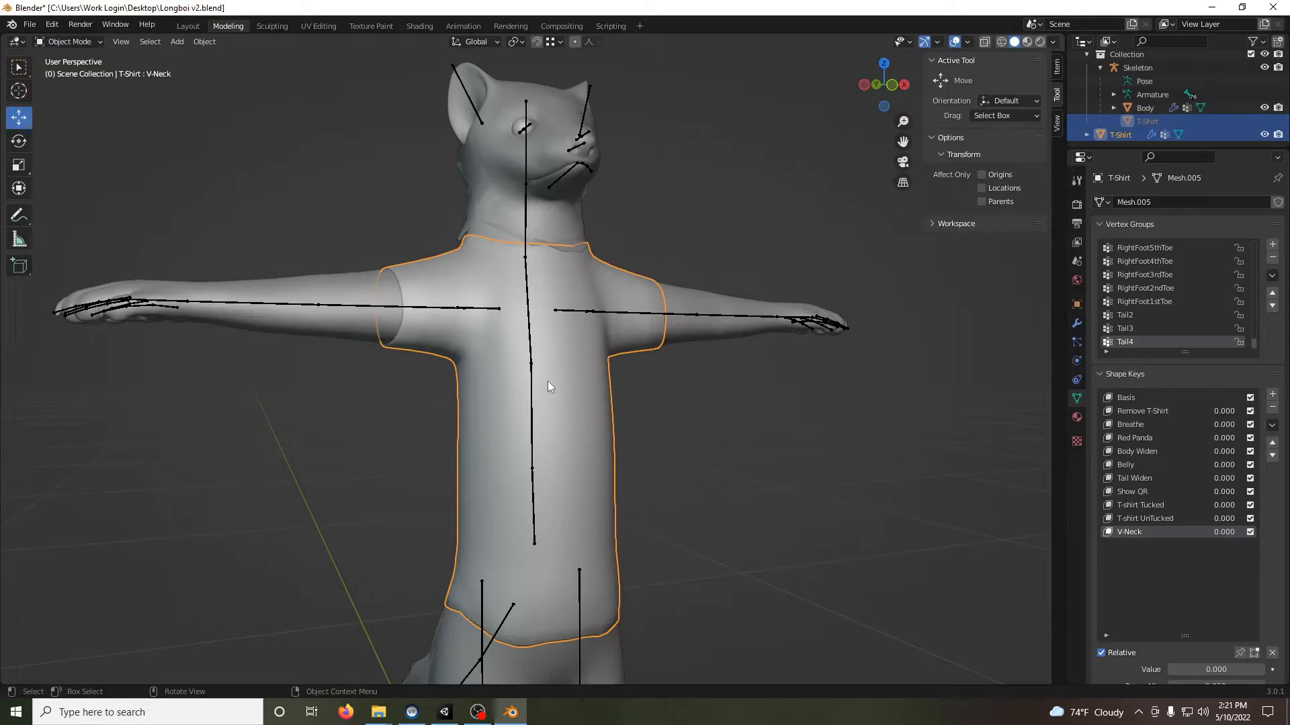
key("shift")
left_click(337, 289, "shift")
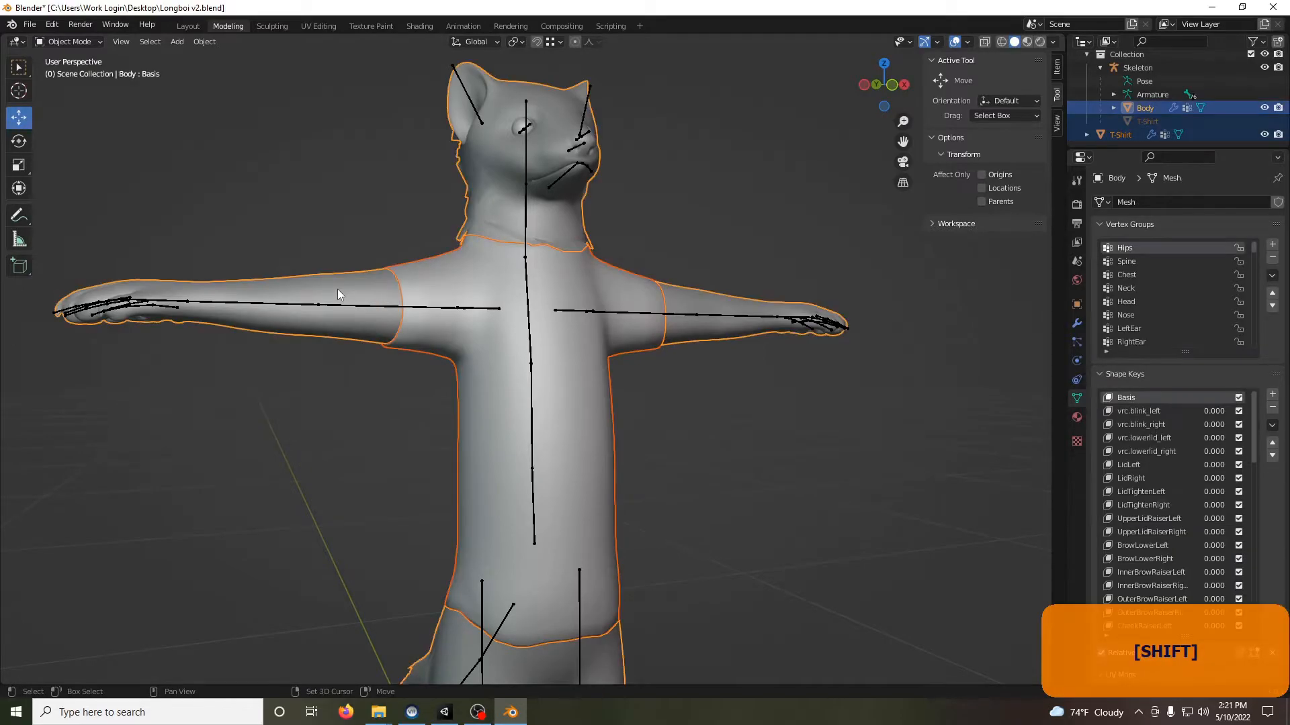
key("ctrl+j")
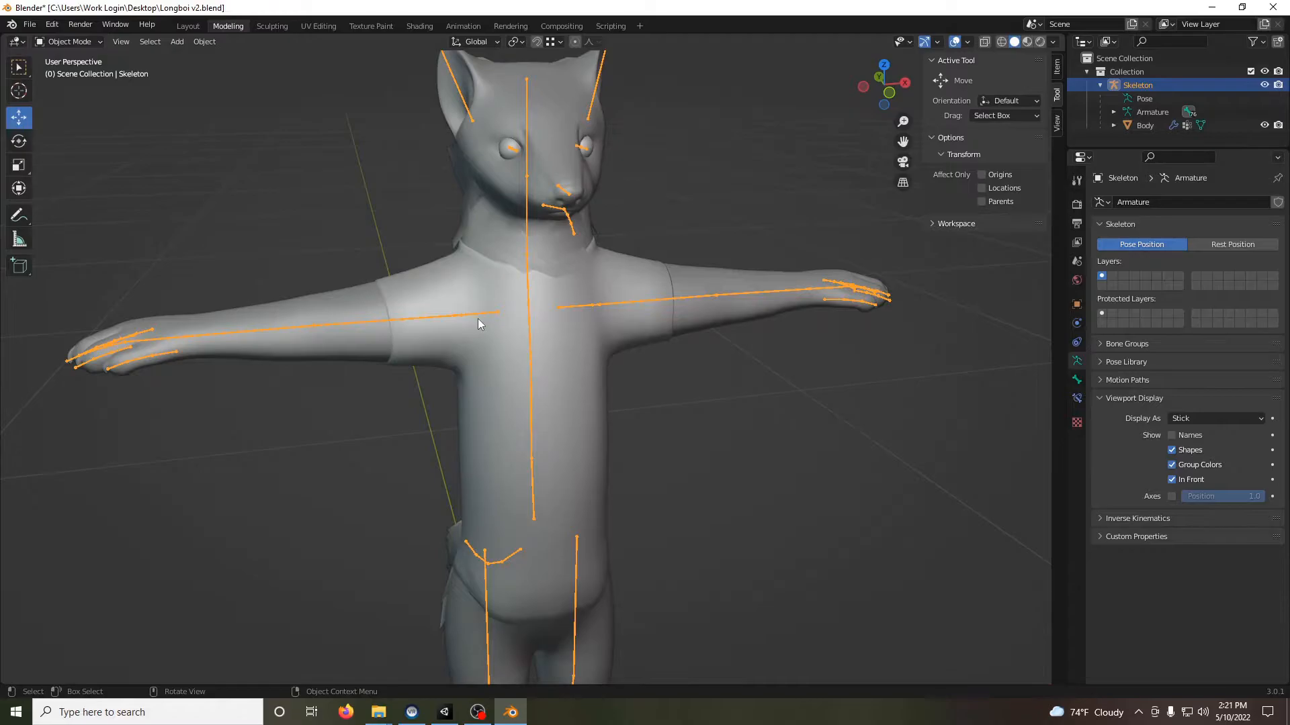
- Switch the skeleton to Pose Mode and try moving an upper arm bone to test the joined shirt
key("Tab")
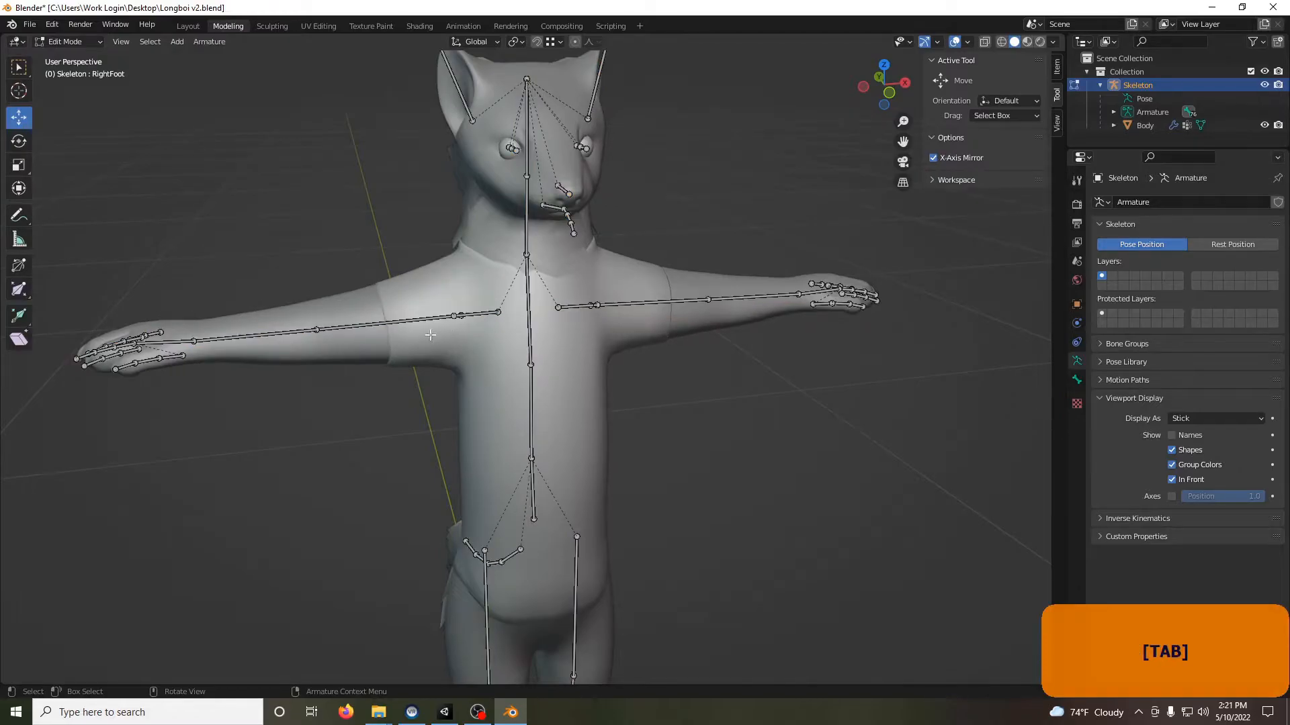
key("Tab")
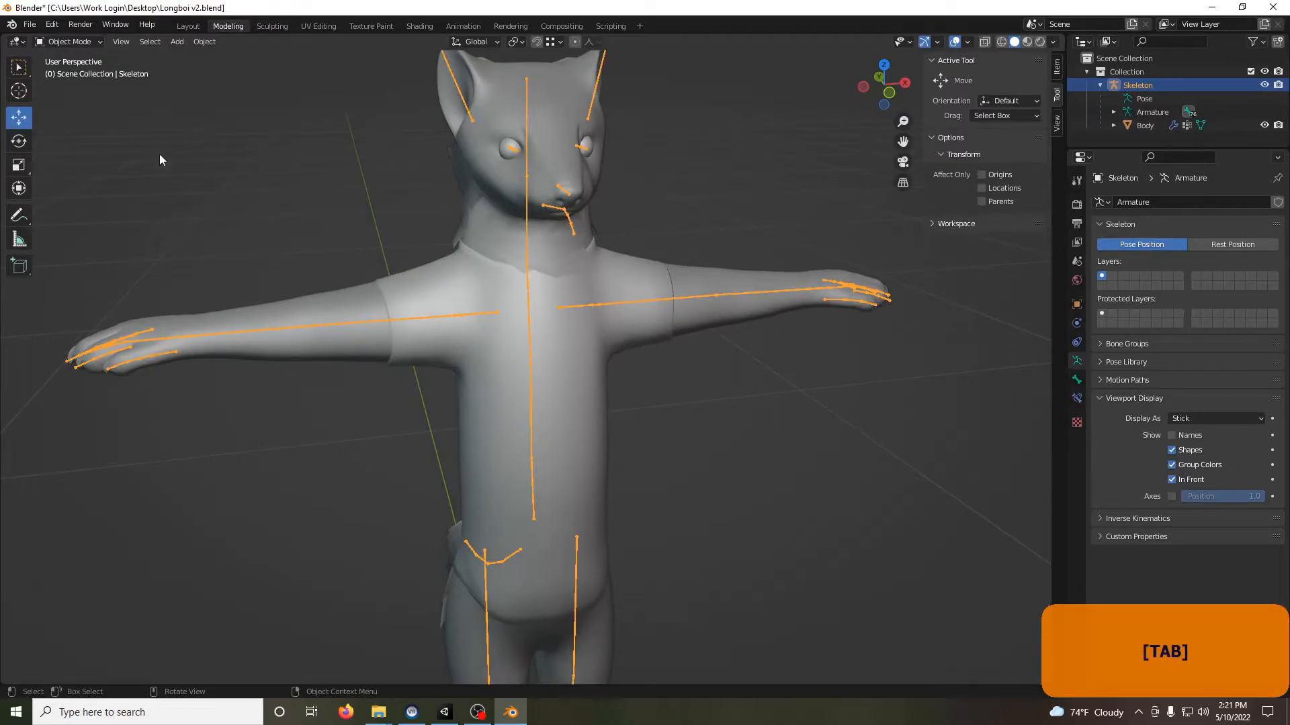
left_click(72, 42)
left_click(84, 87)
left_click(417, 321)
mouse_move(430, 281)
left_mouse_down()
mouse_move(463, 263)
mouse_move(422, 282)
mouse_move(406, 312)
mouse_move(418, 260)
left_mouse_up()
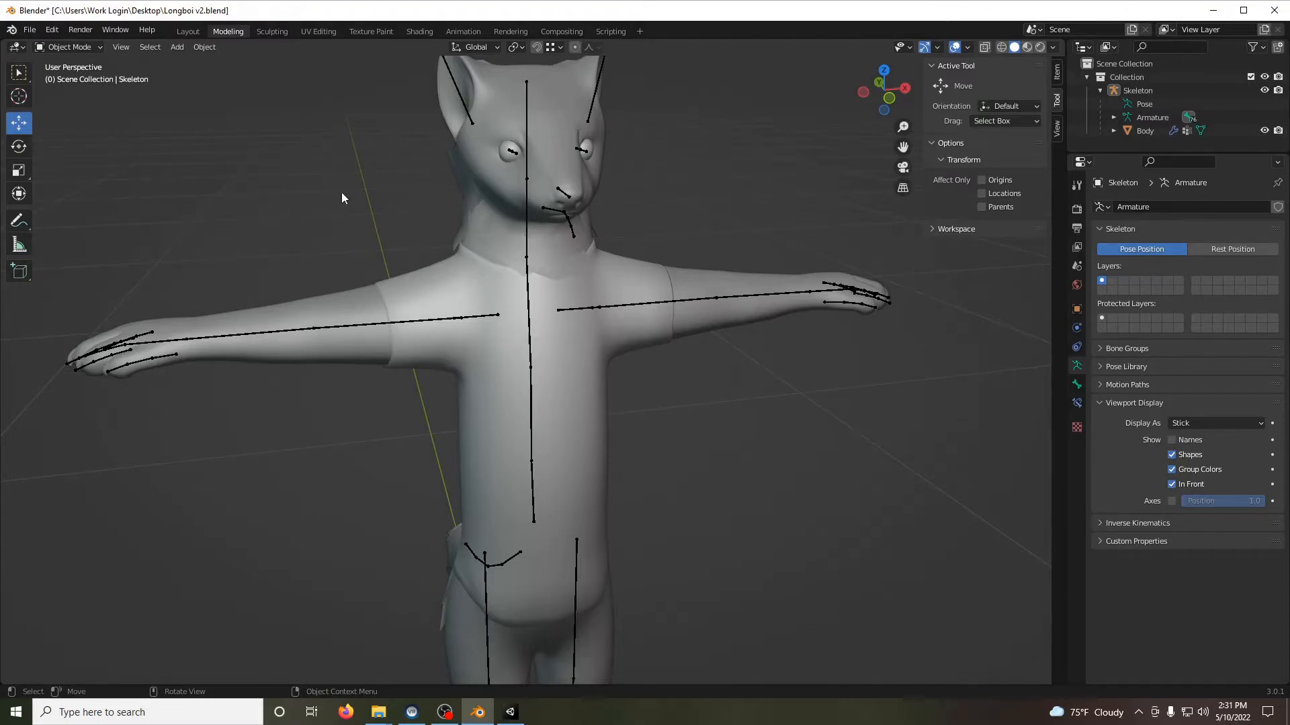
- Select the skeleton and body in Object Mode and open the FBX export dialog
key("a")
left_click(26, 35)
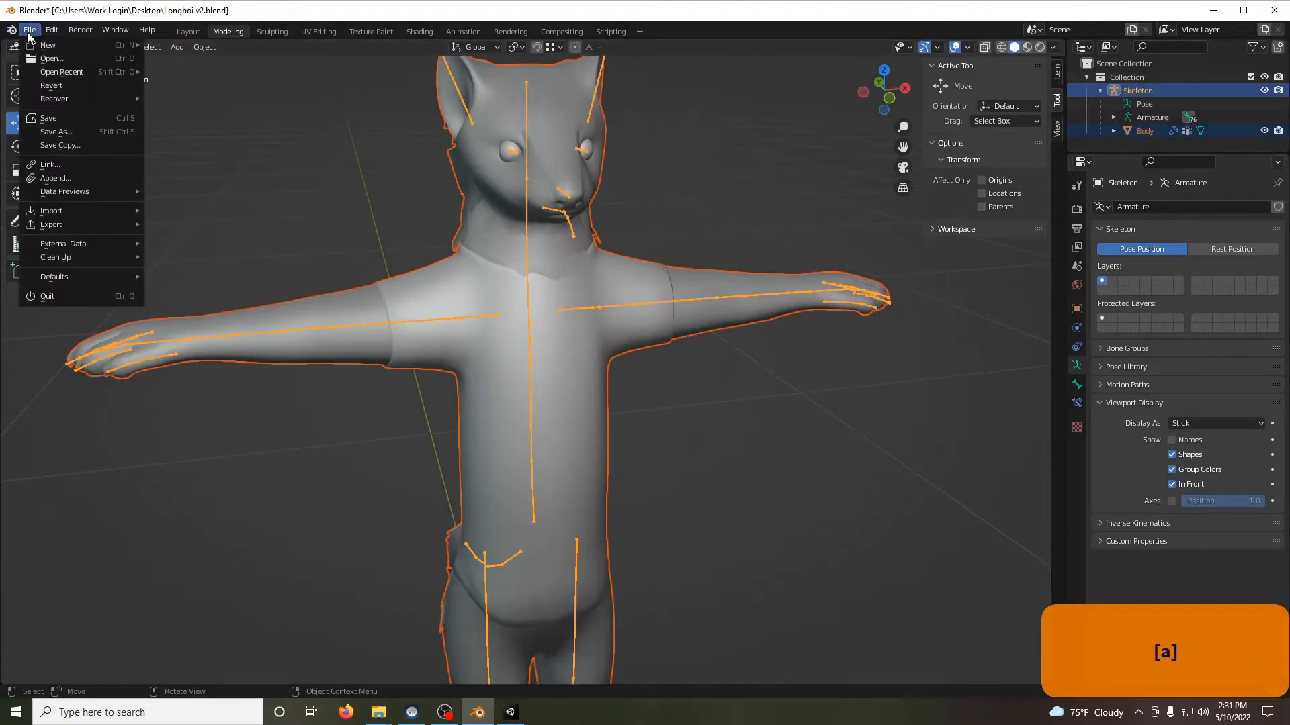
mouse_move(80, 224)
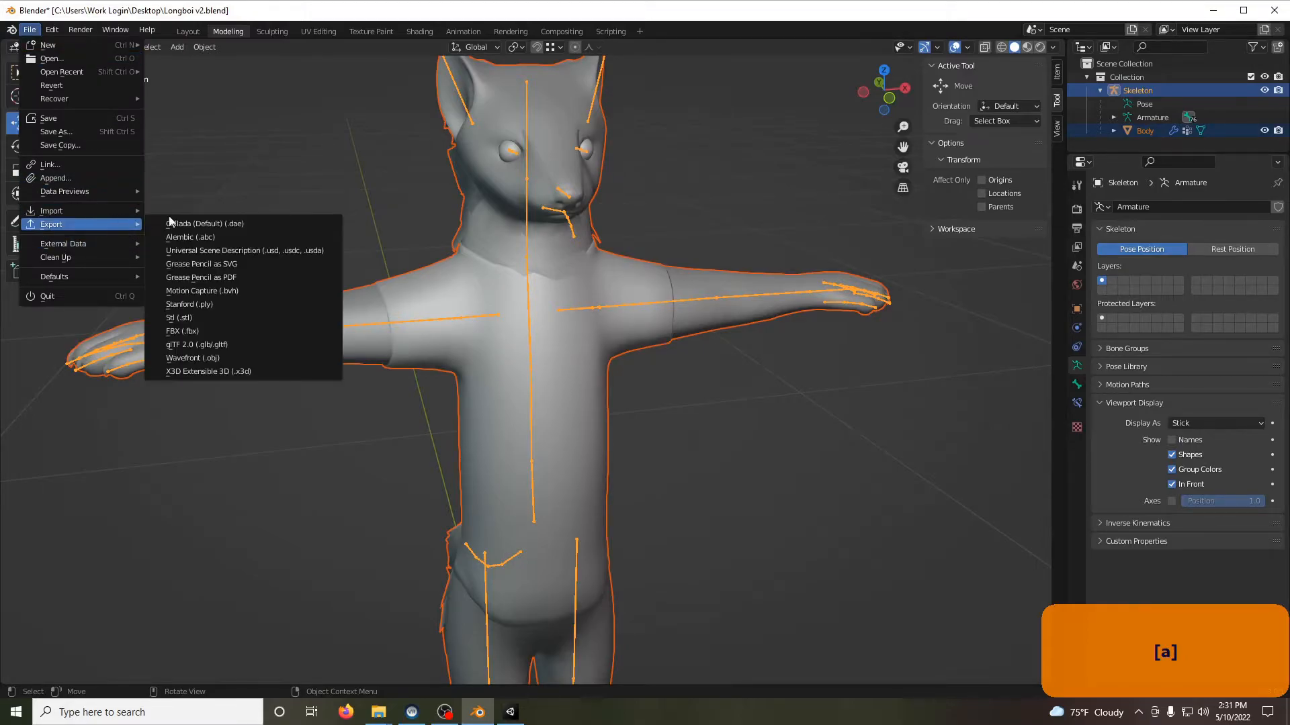
left_click(231, 332)
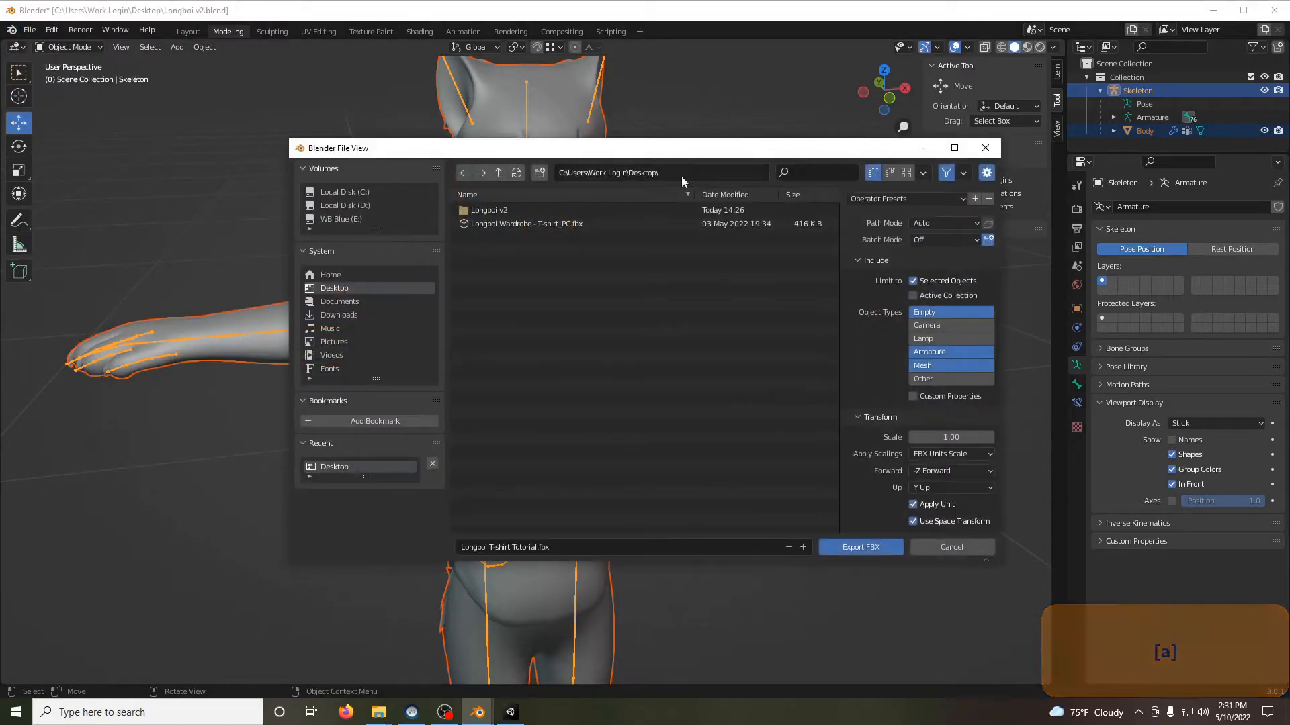
left_click_drag(766, 143, 681, 122)
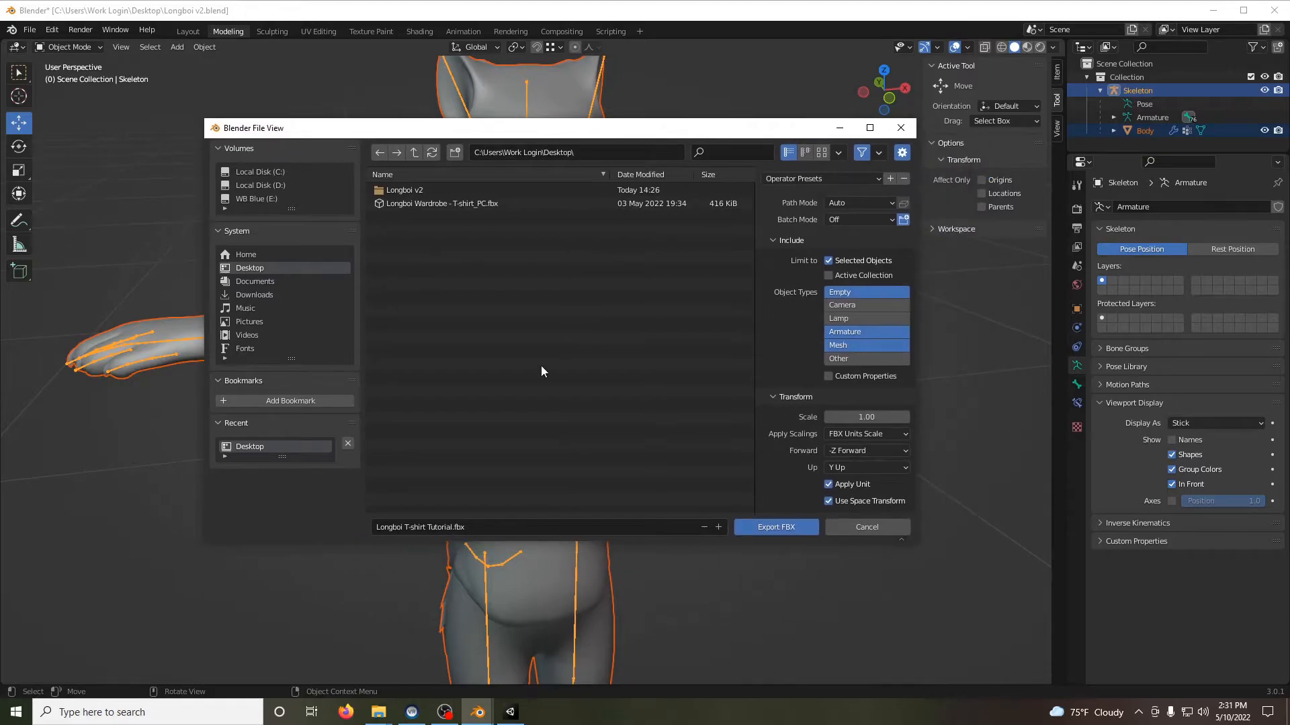
- Open the Longboi User Manual from File Explorer and arrange its Exporting to Unity page beside Blender's FBX export dialog
mouse_move(378, 713)
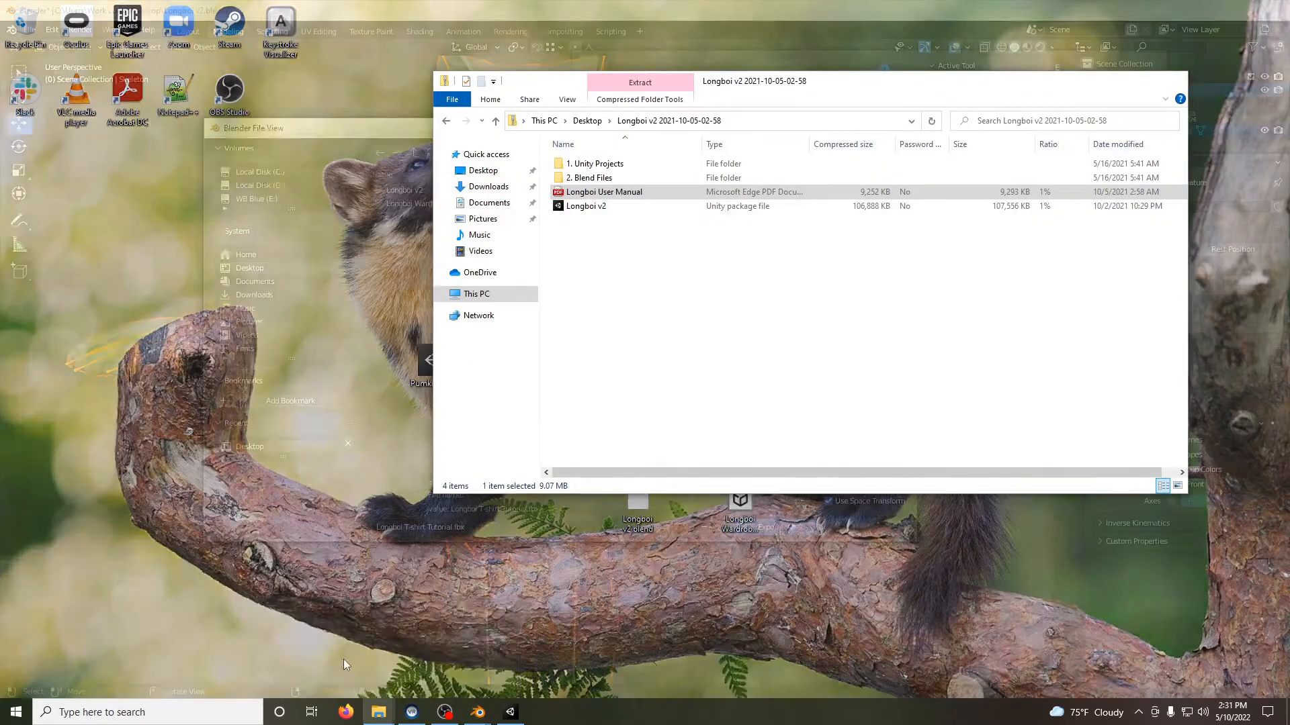
left_click(344, 659)
double_click(593, 193)
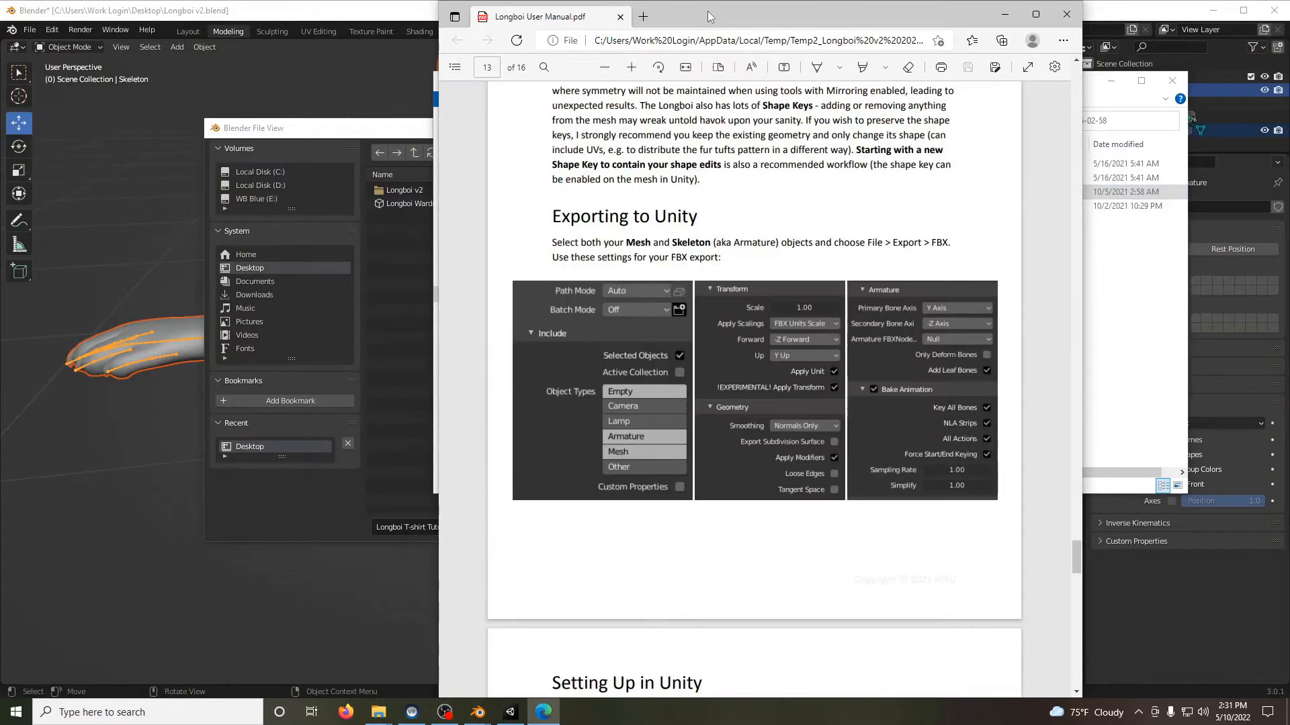
left_click_drag(707, 11, 957, 24)
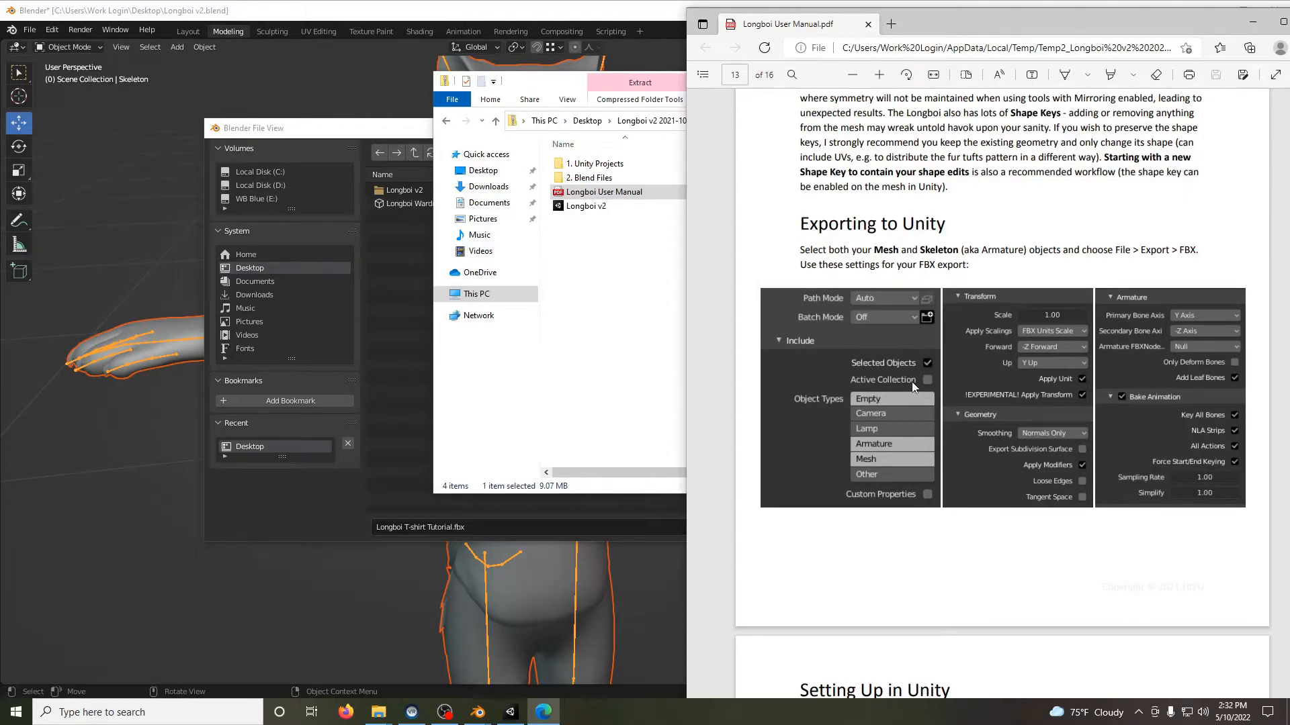
left_click_drag(373, 137, 186, 113)
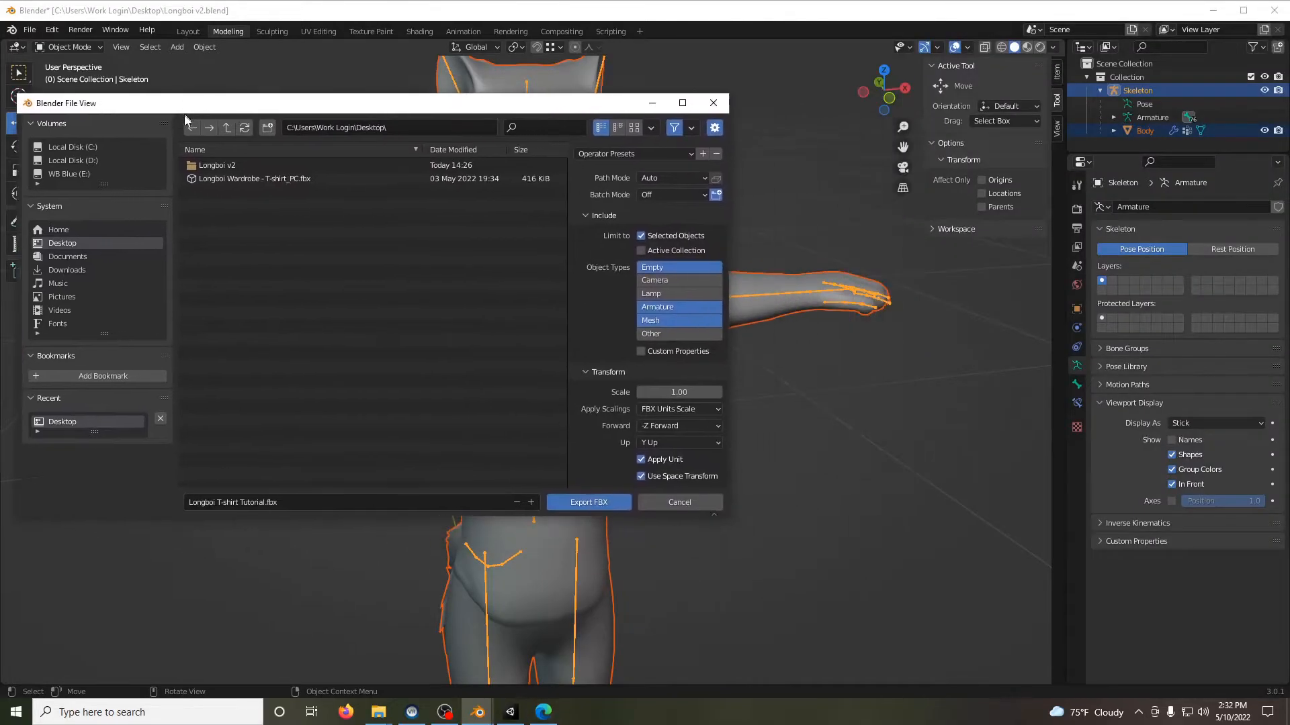
left_click_drag(515, 15, 0, 165)
left_click_drag(509, 104, 533, 224)
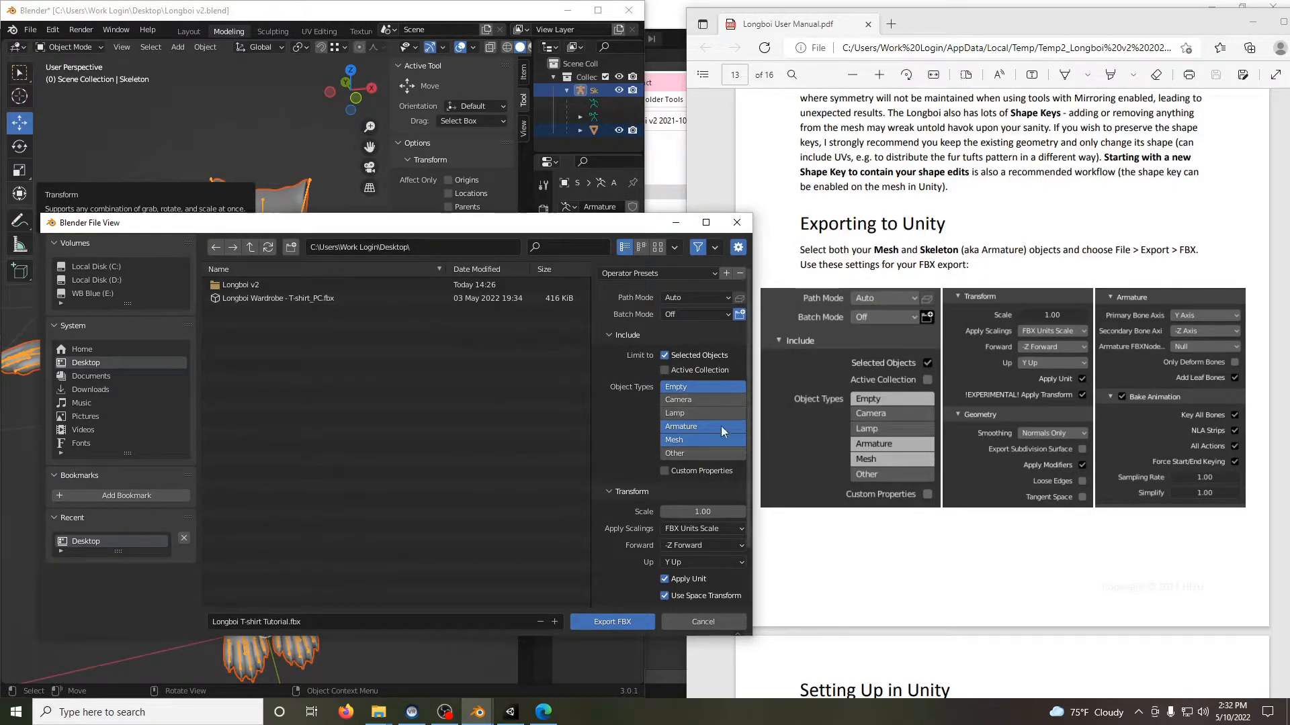
- Compare the Include and Transform export settings with the manual and expand the Armature options
scroll(696, 456, "down", 1)
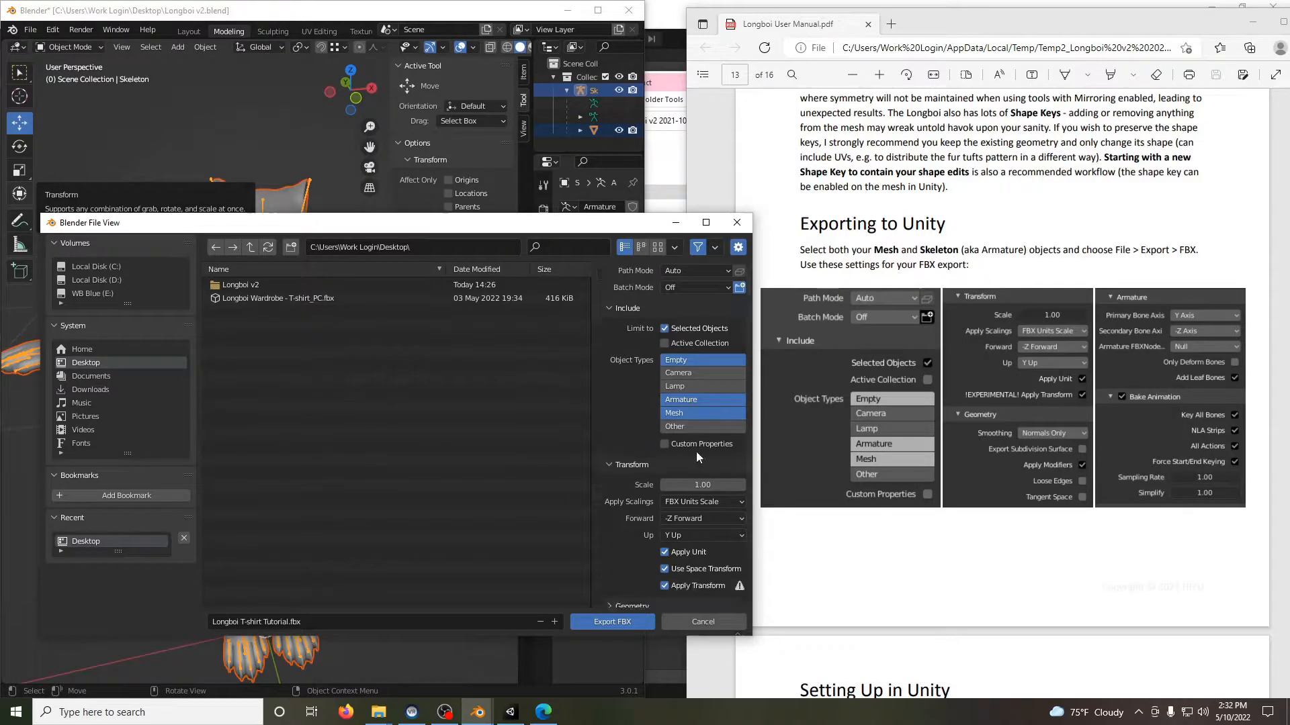
scroll(697, 457, "down", 2)
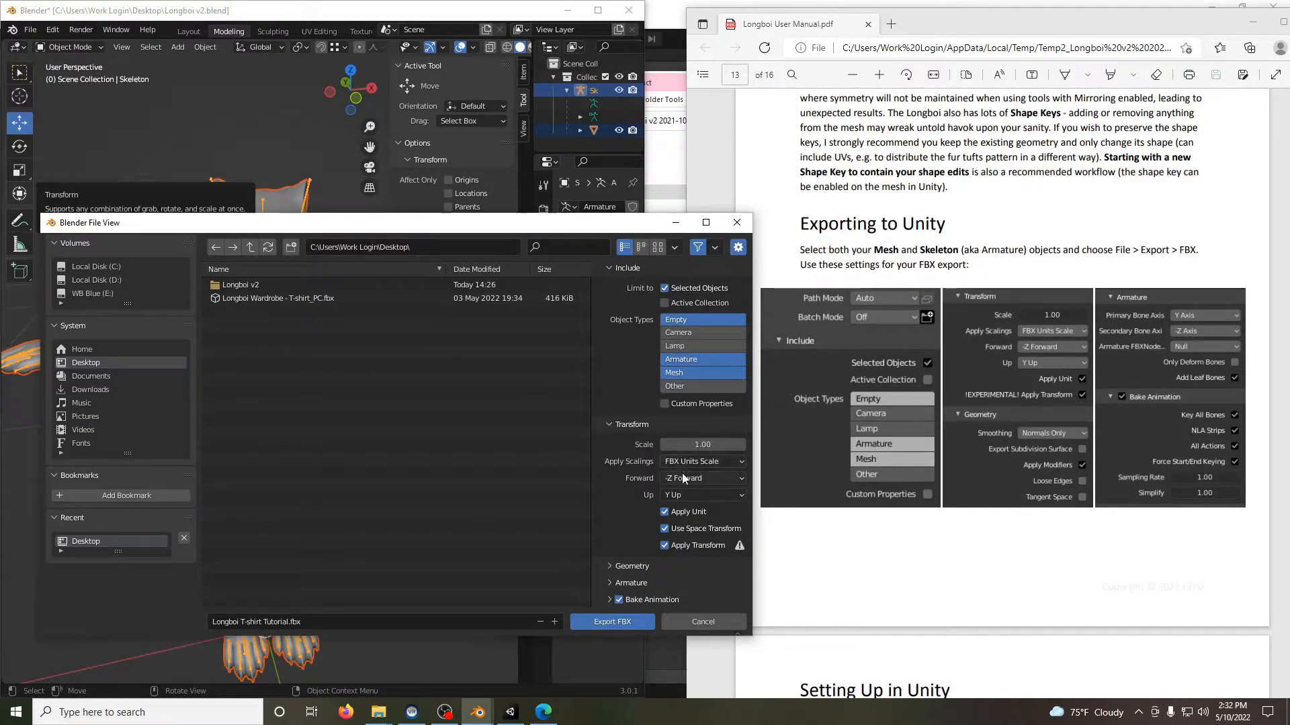
left_click(624, 583)
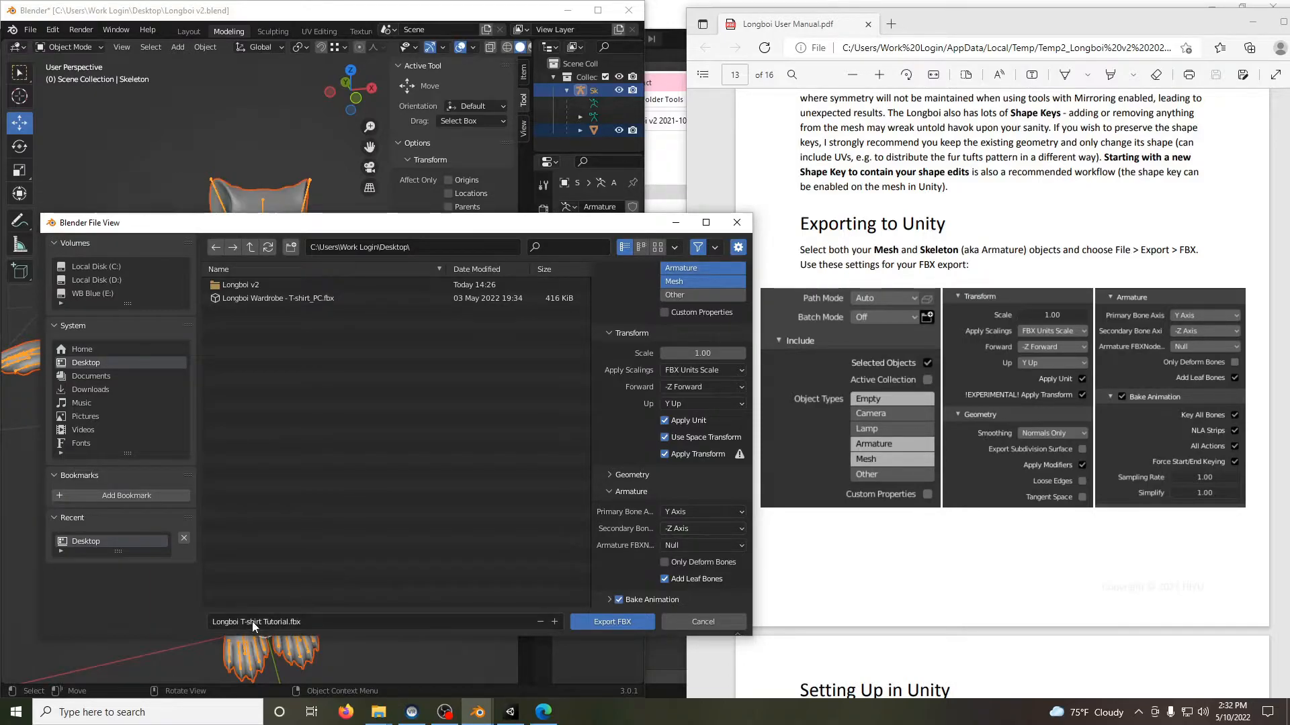
- Export the selected skeleton and mesh to the Desktop as Longboi T-shirt Tutorial.fbx
left_click(221, 623)
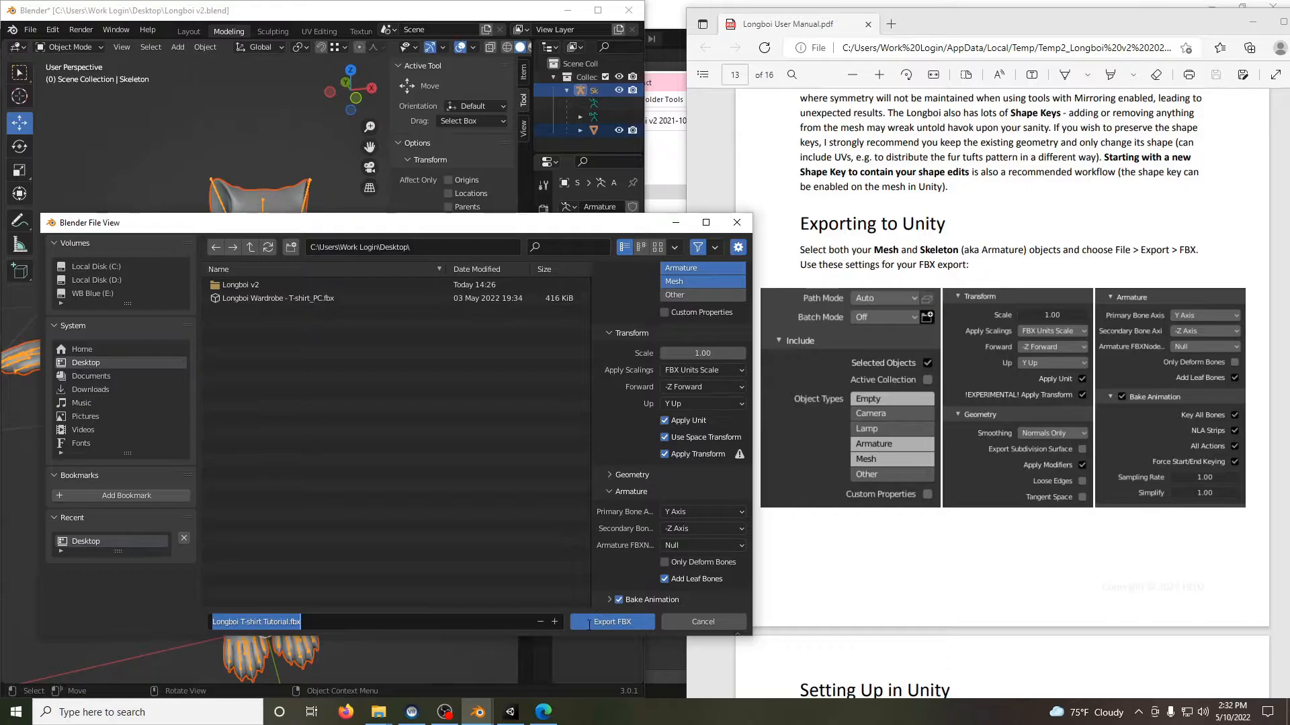
left_click(590, 622)
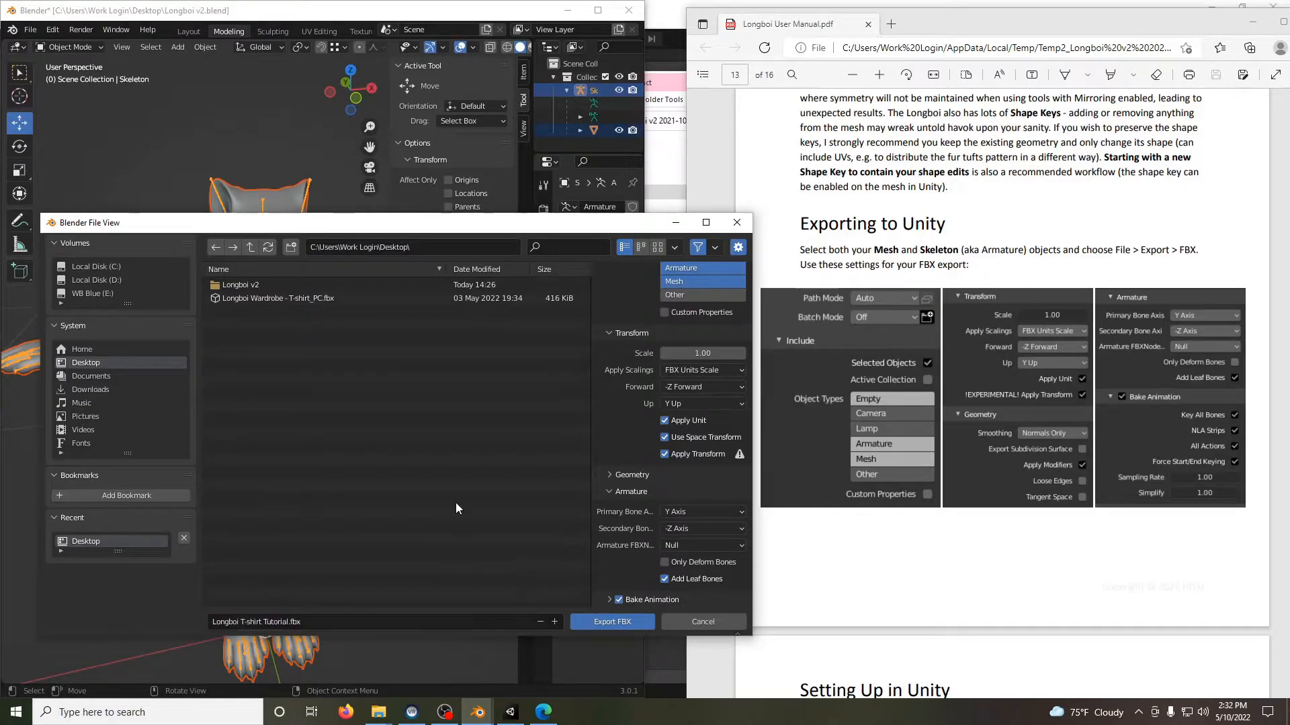
left_click(615, 622)
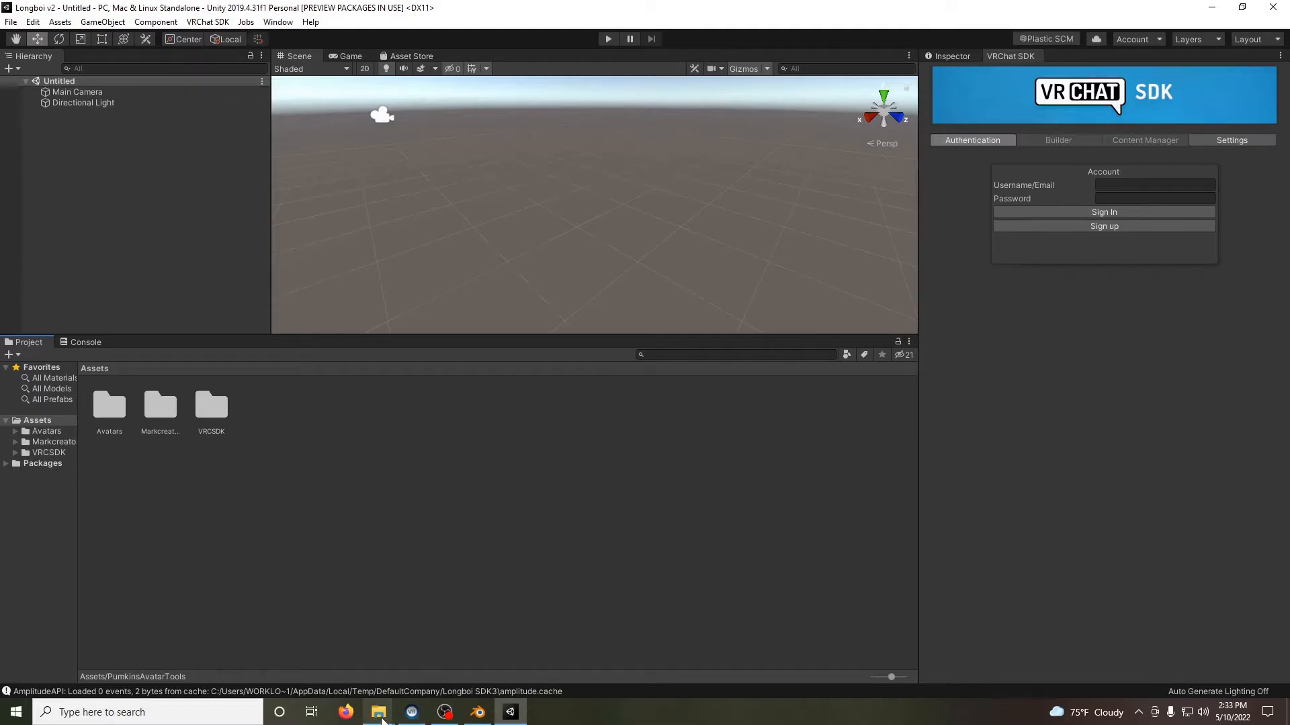
- Bring the Longboi T-shirt Tutorial model from the Desktop into Unity's Assets folder and import the full PumkinsAvatarTools_v1.0 package
mouse_move(379, 715)
left_click(456, 671)
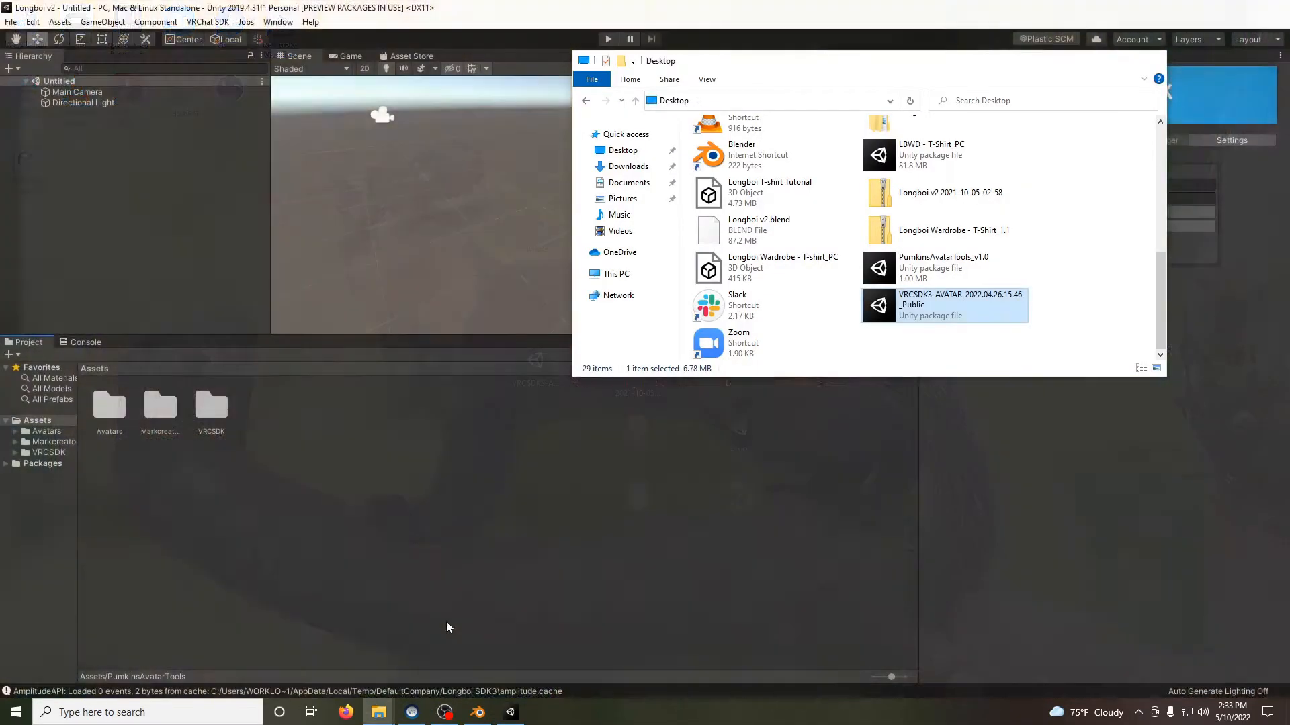
left_click(354, 472)
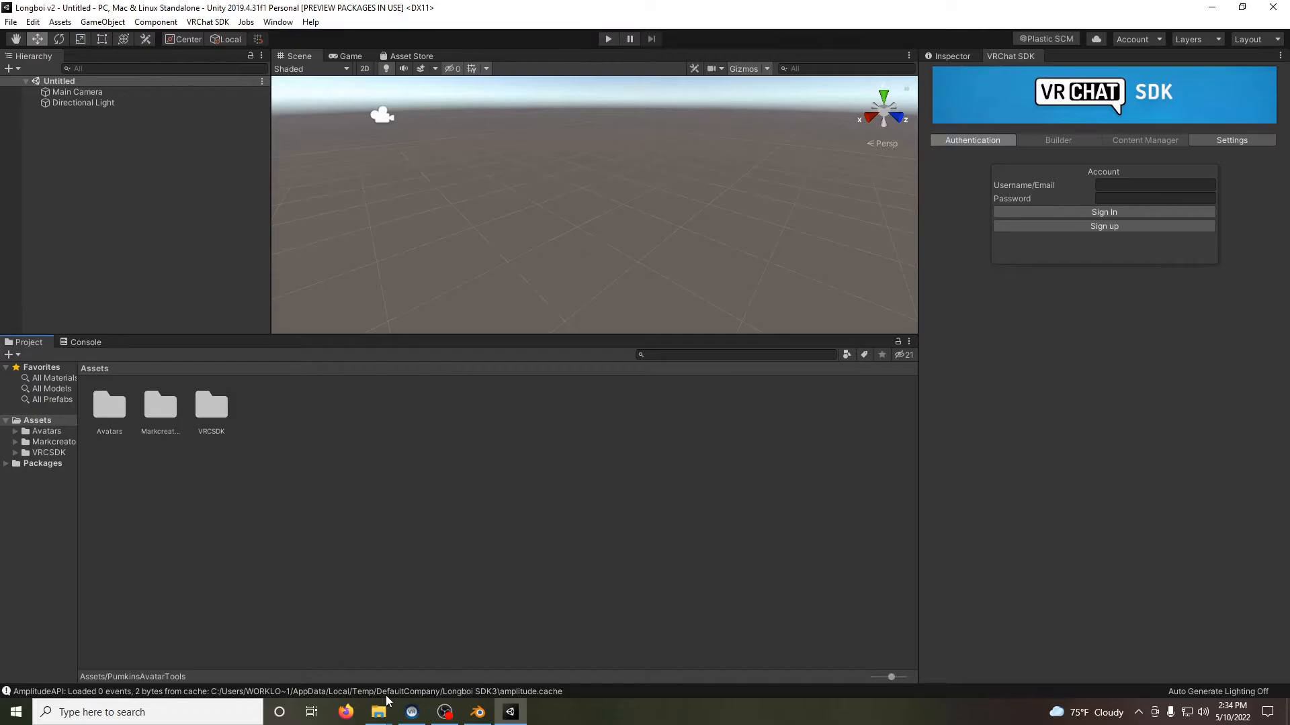
left_click(377, 721)
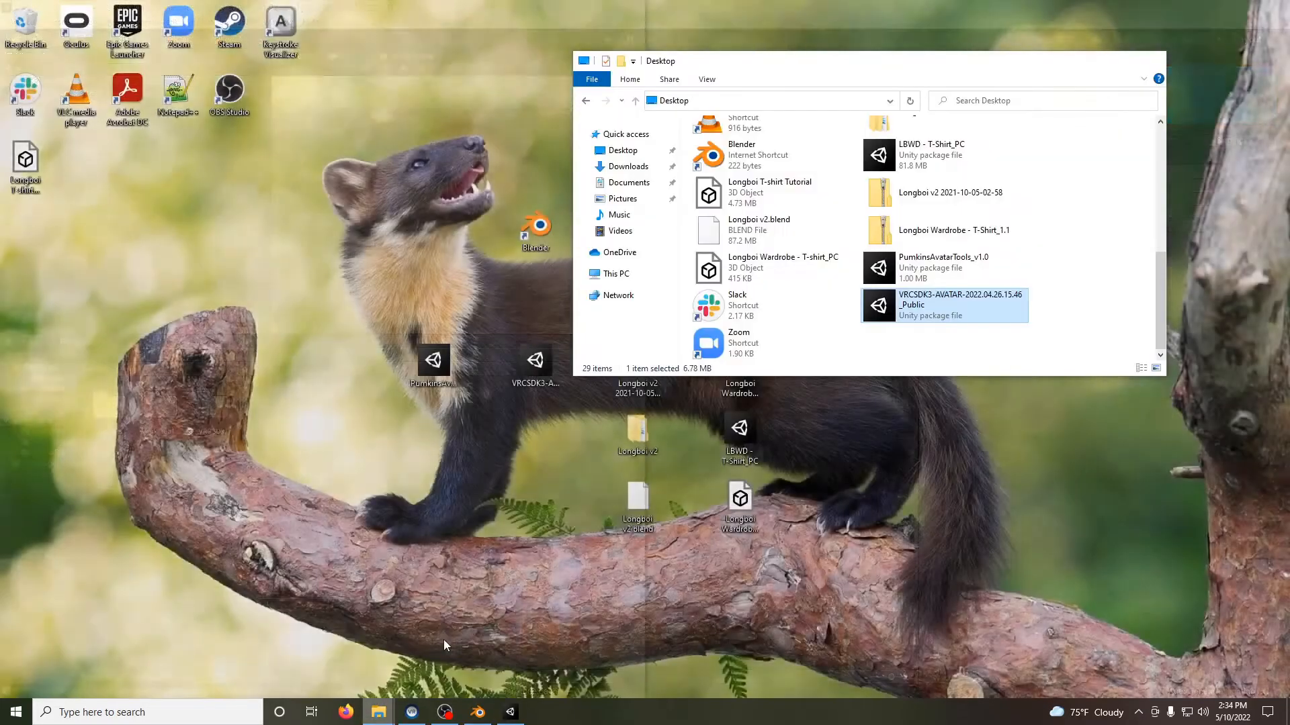
left_click(443, 640)
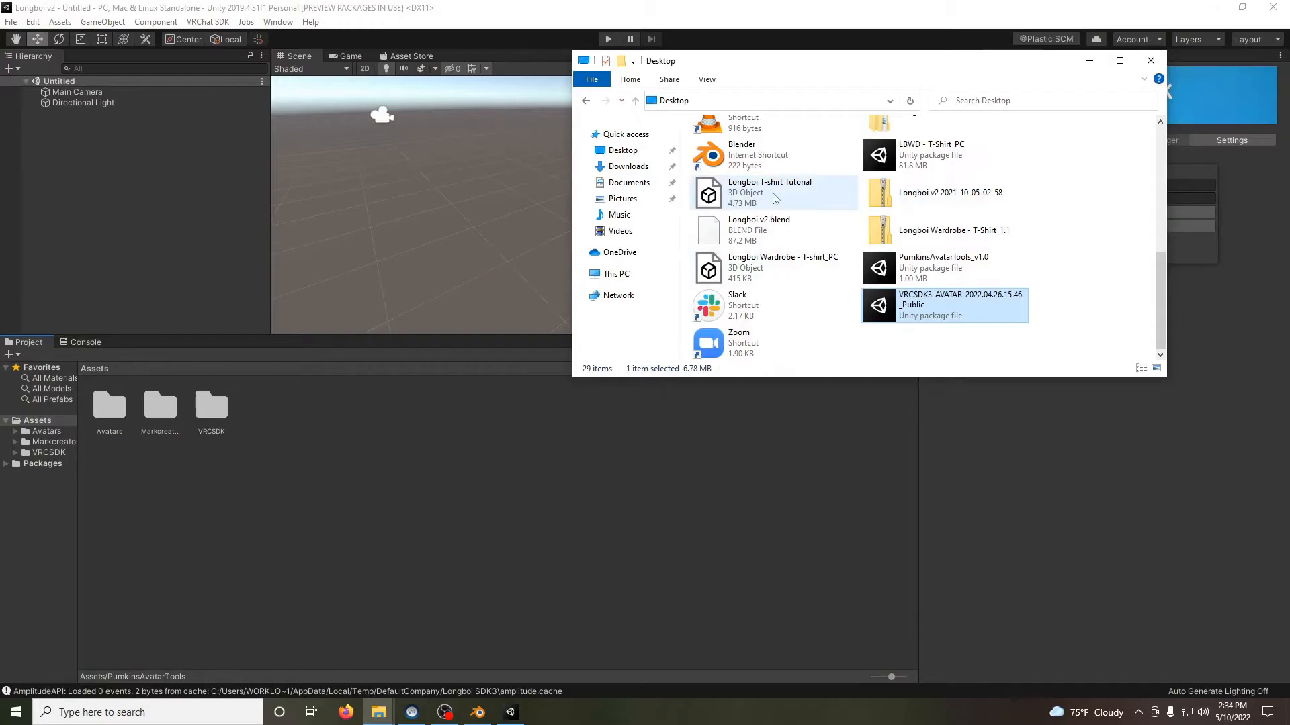
left_click(776, 198)
left_click_drag(535, 138, 458, 468)
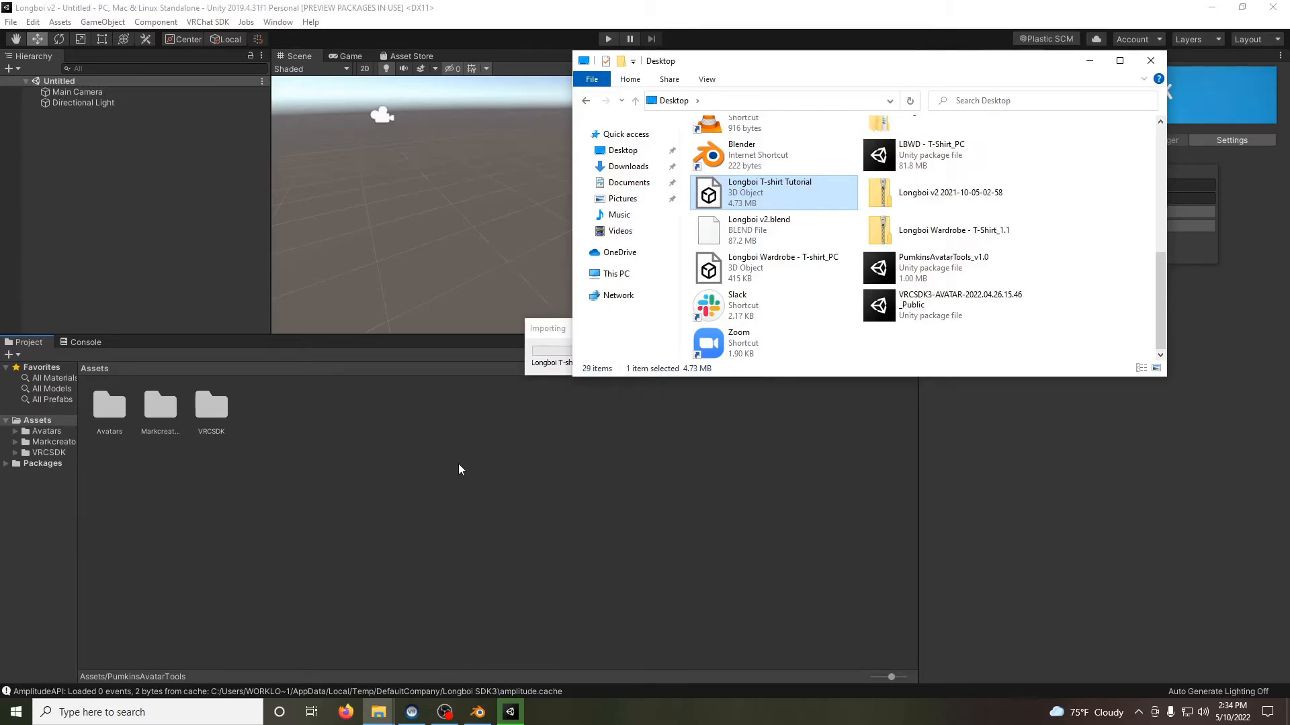
double_click(902, 274)
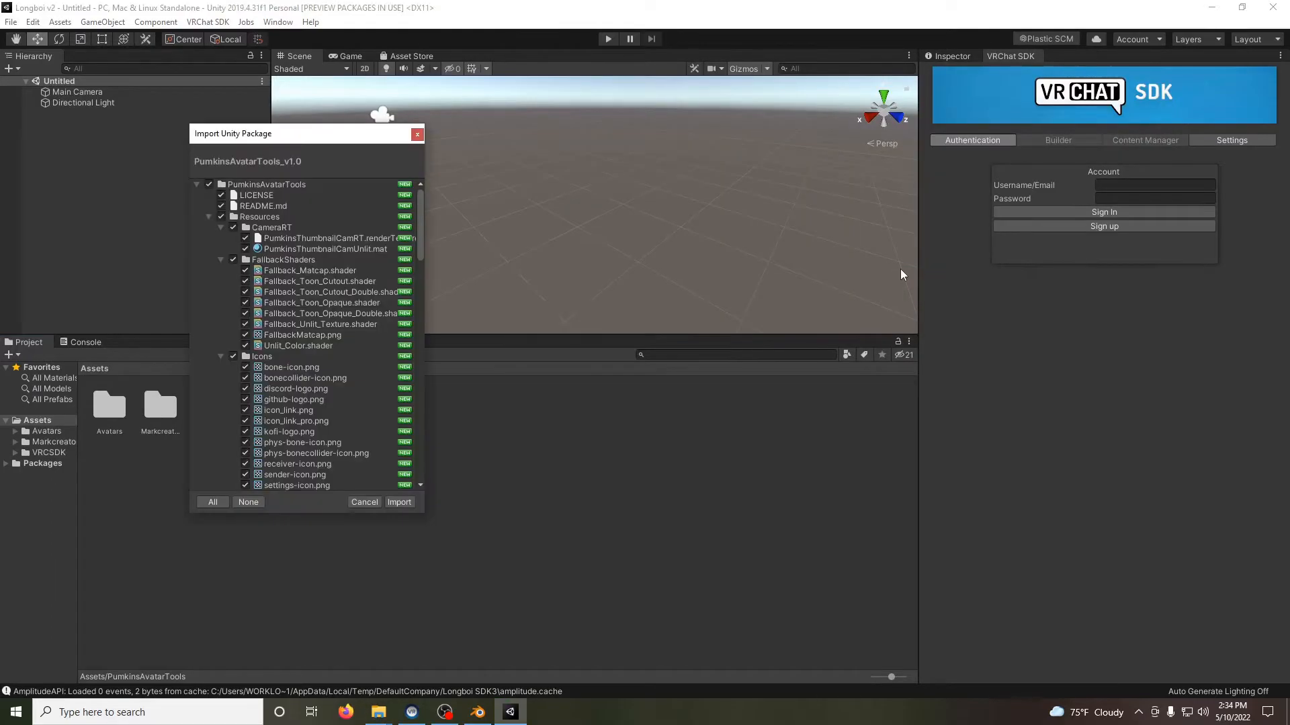
left_click(407, 504)
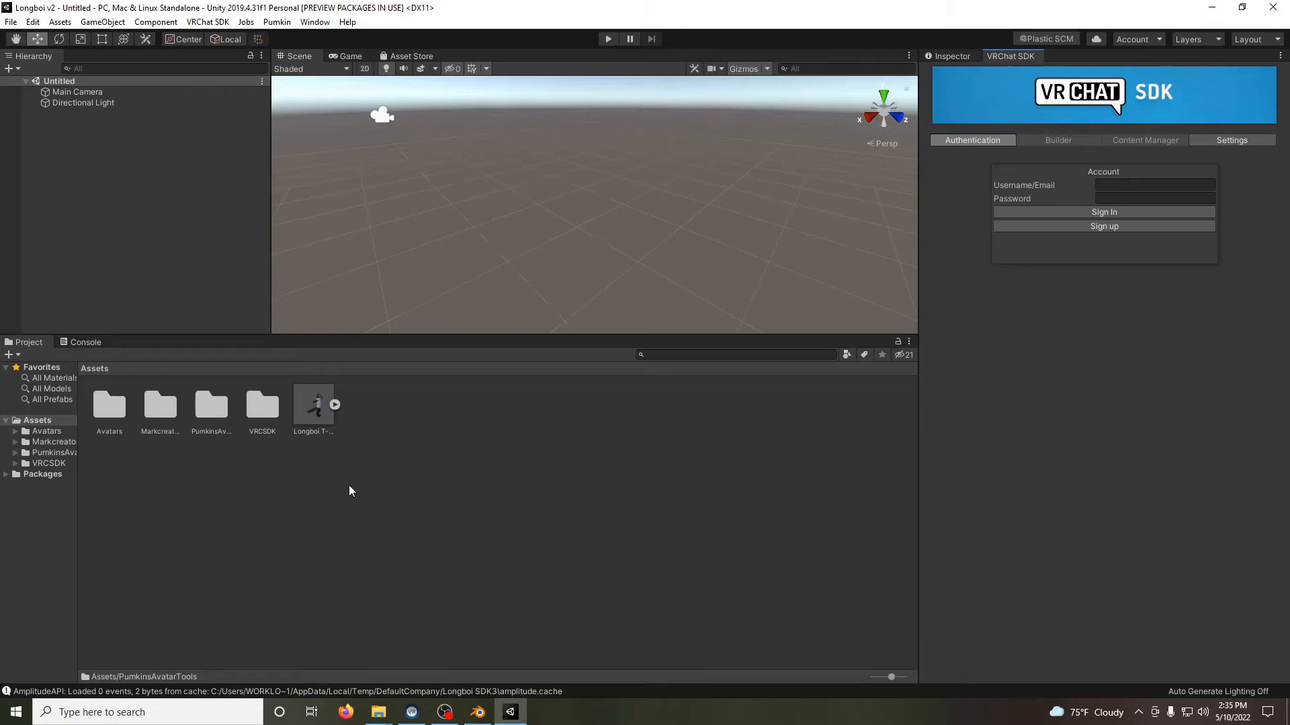
- Delete the existing VRCSDK folder from Assets and reimport the full VRCSDK3-AVATAR-2022.04.26.15.46_Public package from the Desktop
left_click(266, 405)
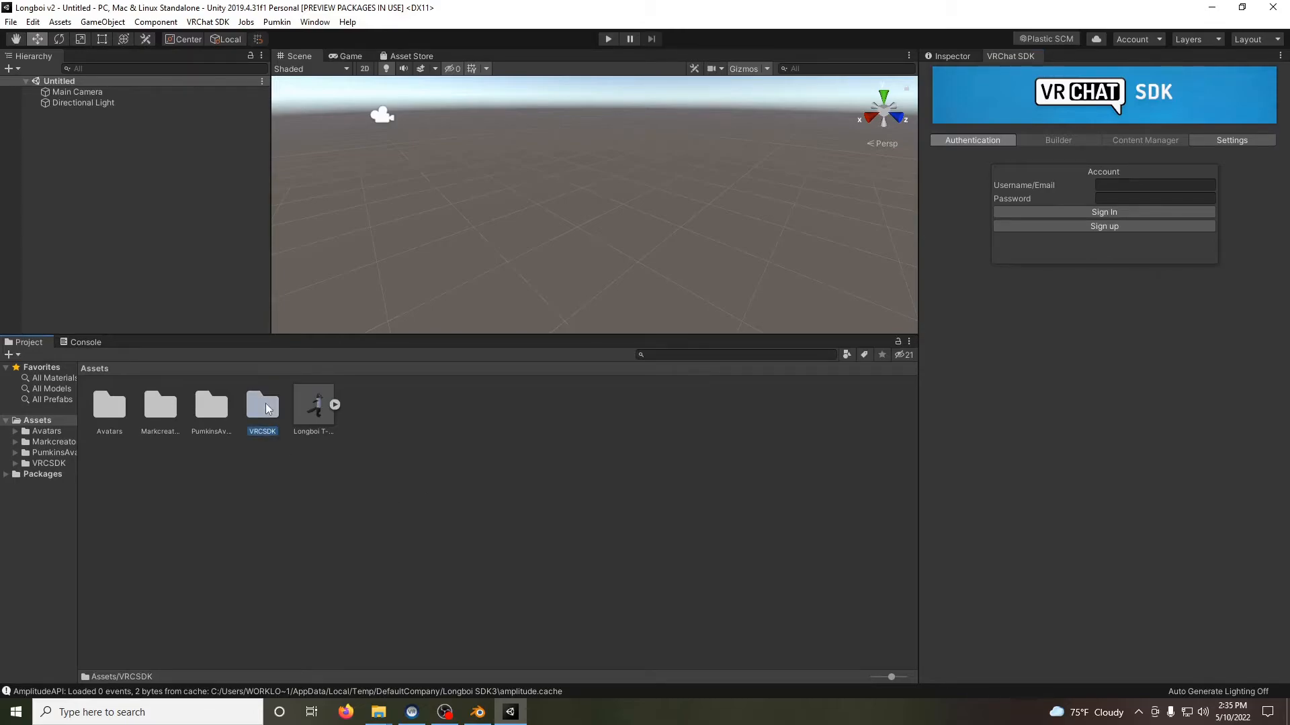
key("Delete")
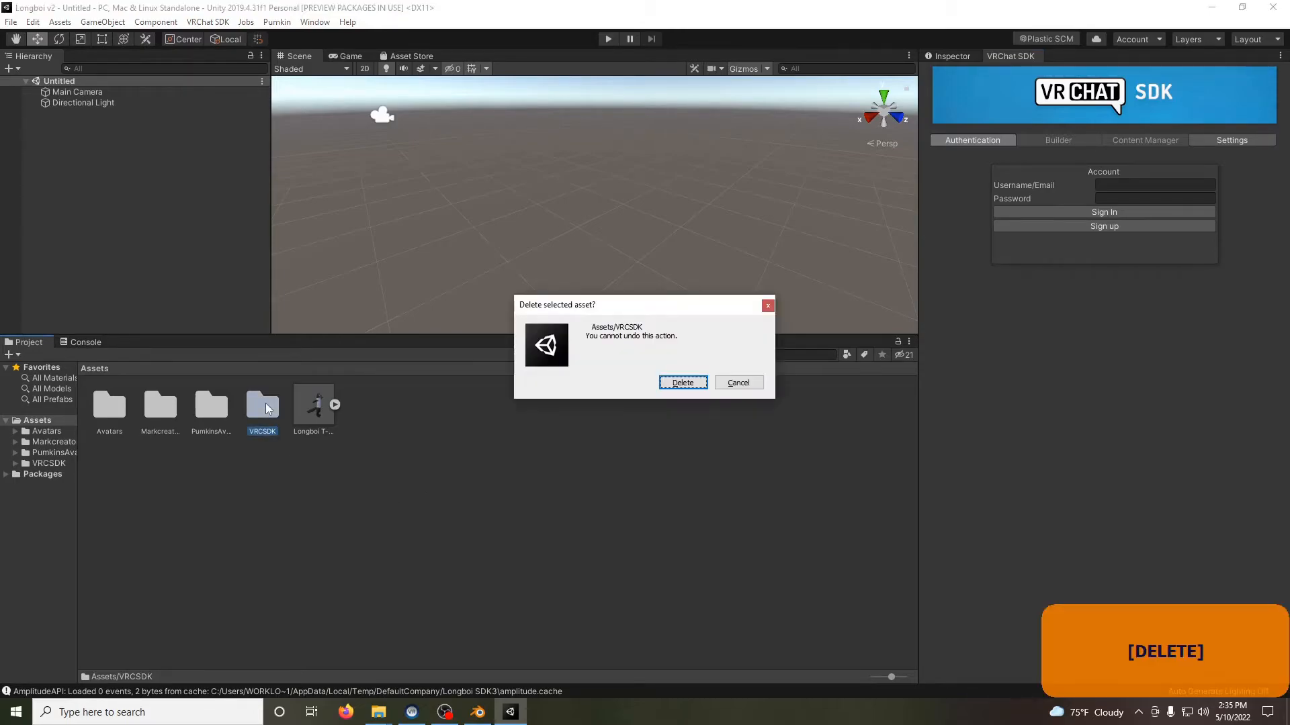
key("Return")
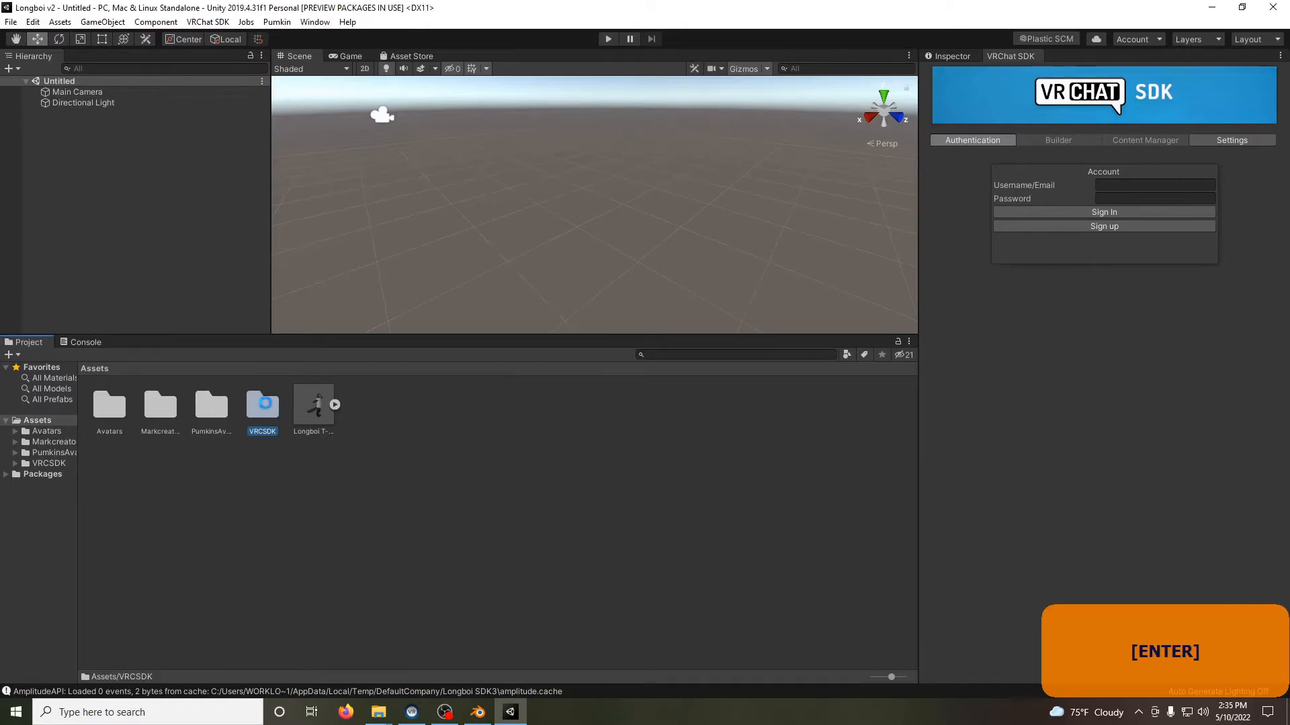
key("alt+Tab")
left_click(930, 307)
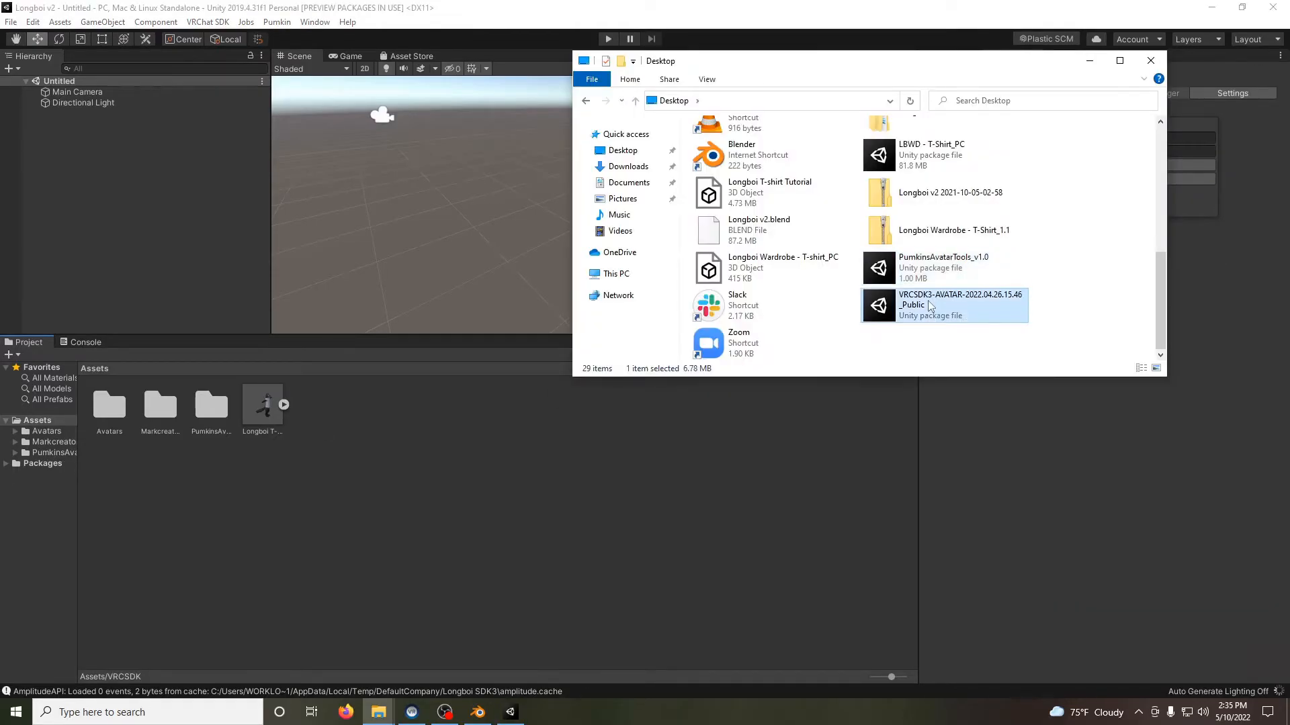
double_click(930, 306)
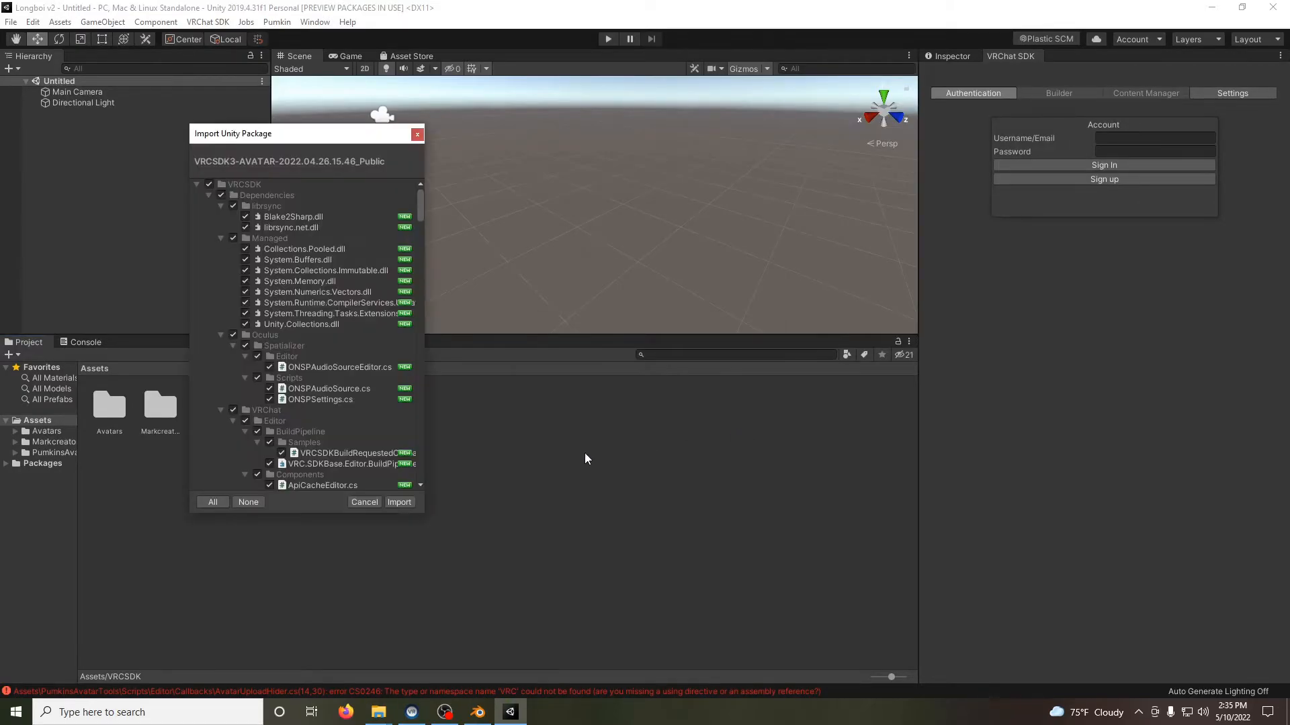
left_click(399, 503)
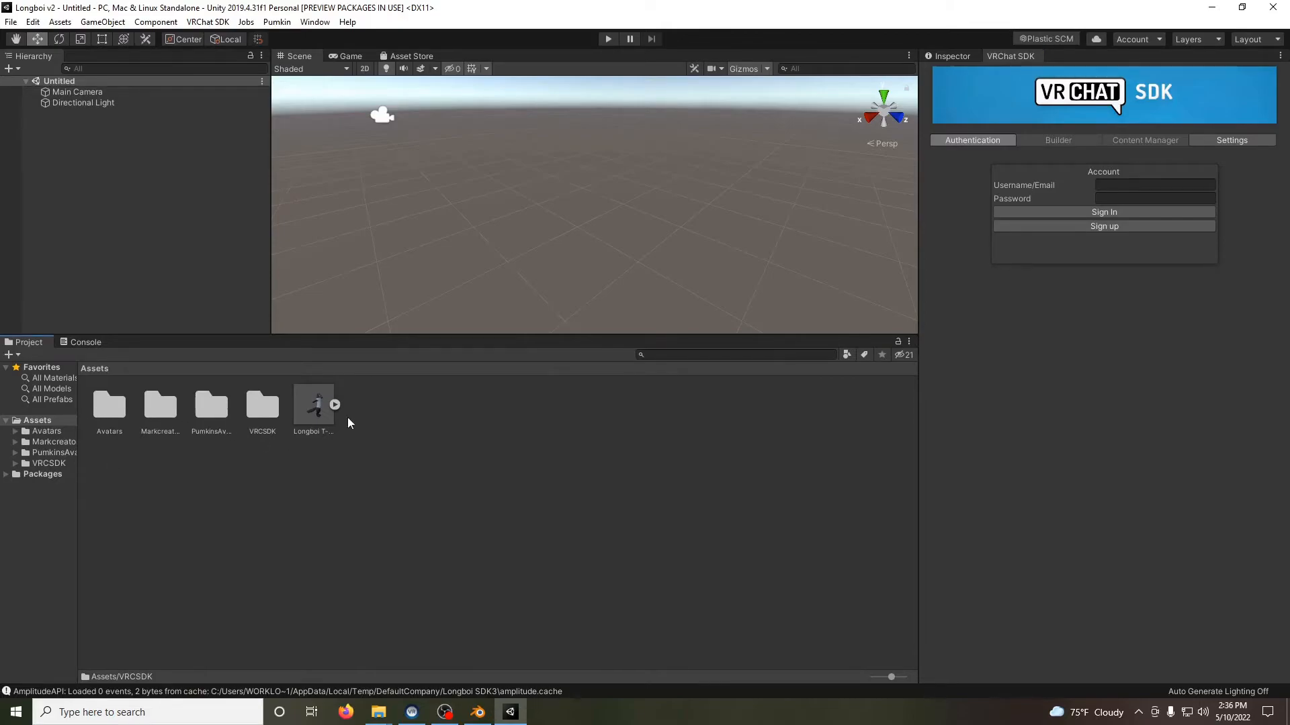
- Set the Longboi T-shirt Tutorial model's rig animation type to Humanoid and apply the import settings
left_click(304, 414)
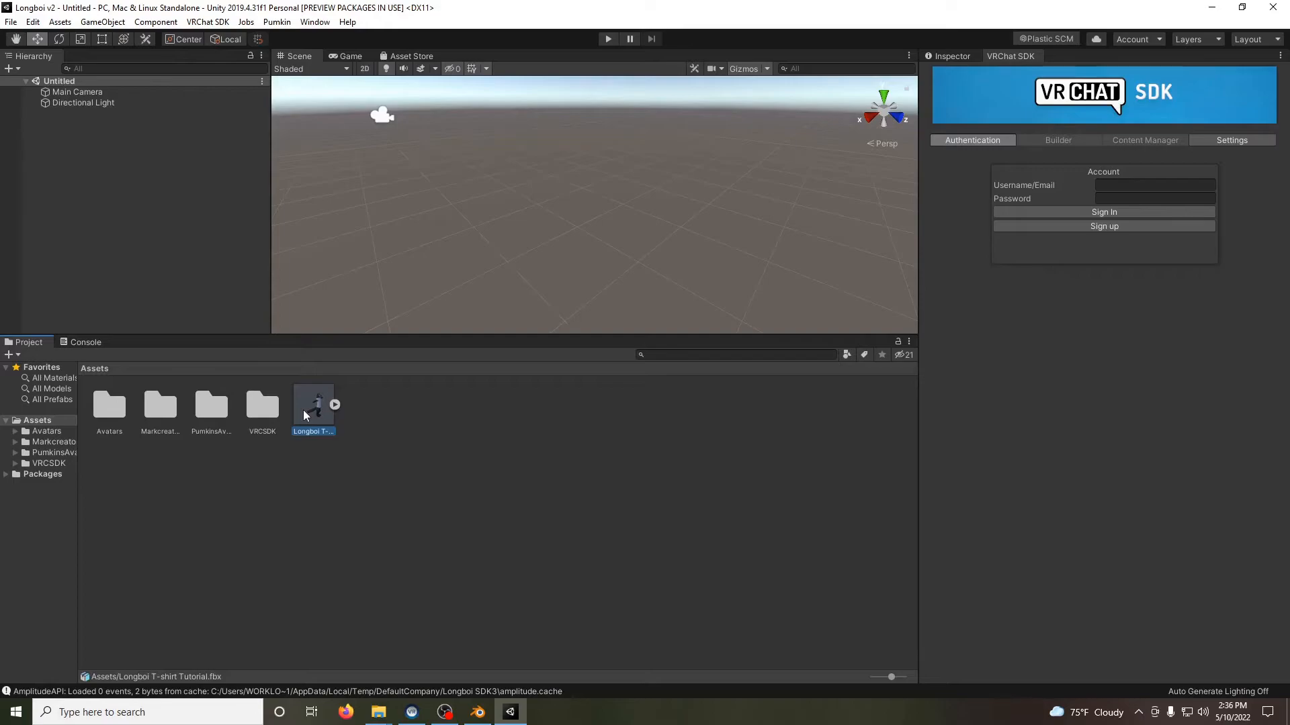
left_click(949, 57)
left_click(1154, 133)
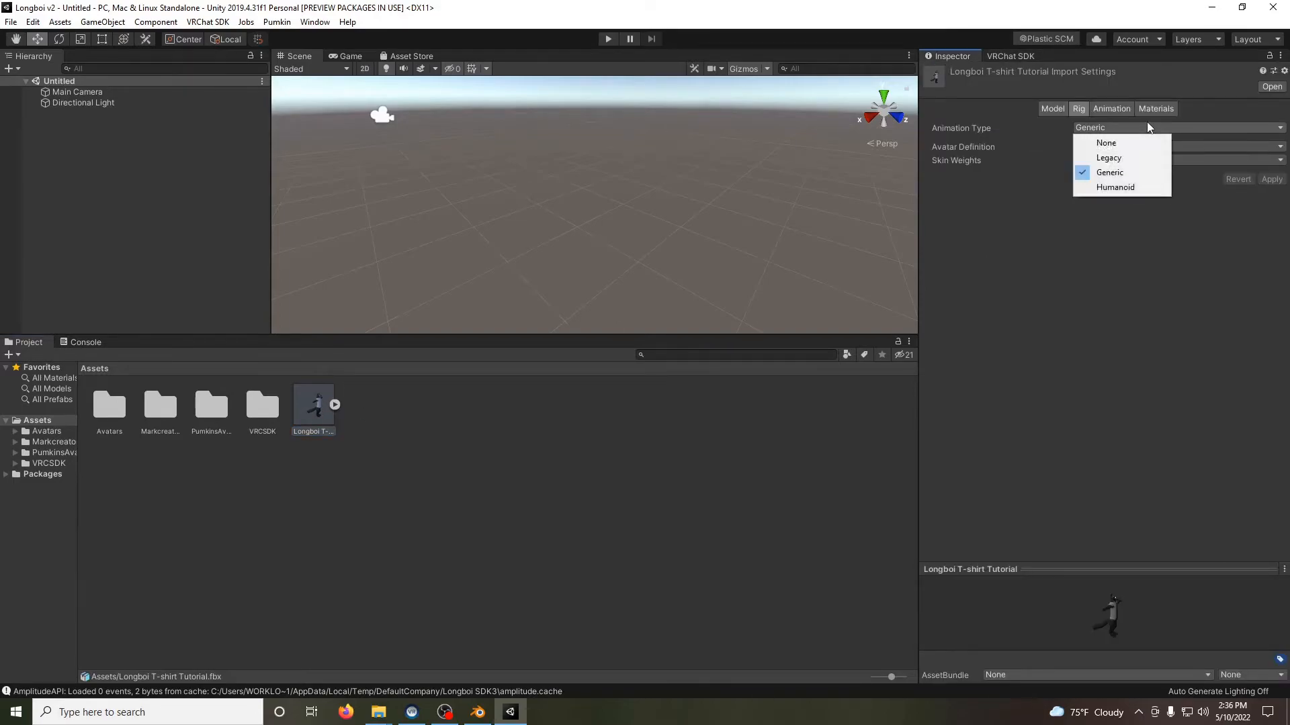
left_click(1129, 188)
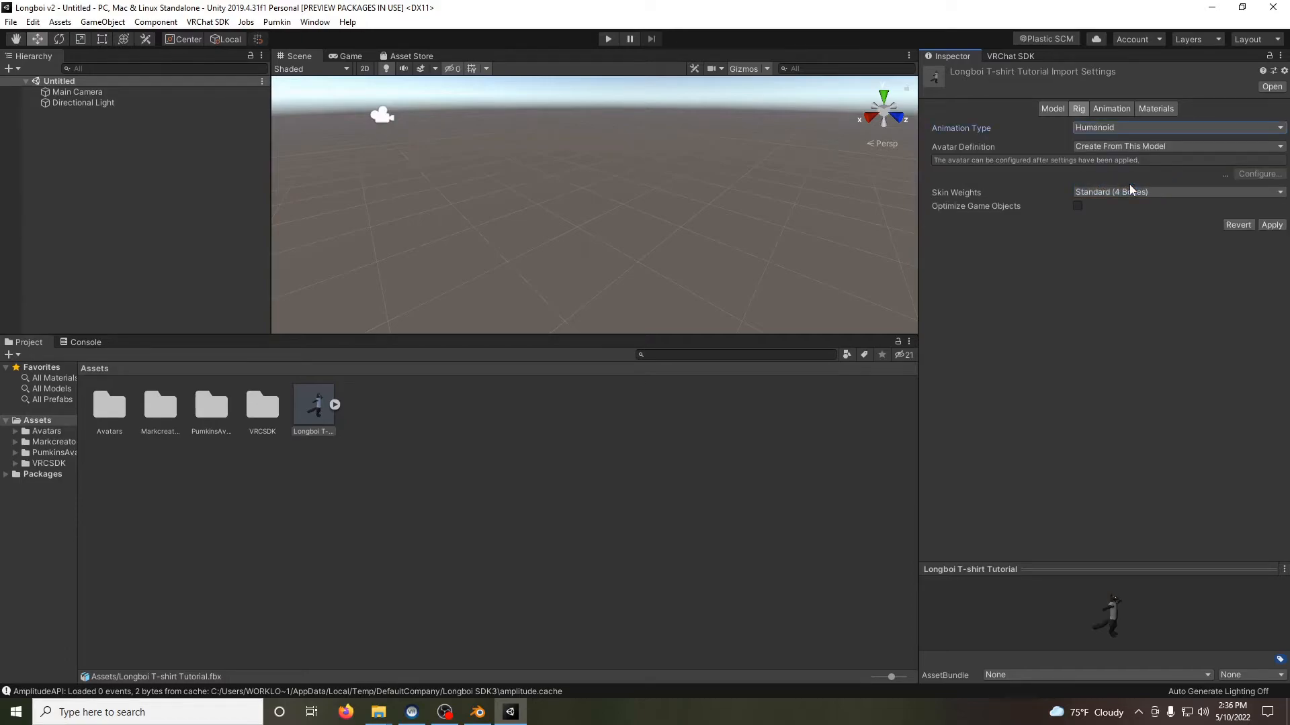
left_click(1275, 228)
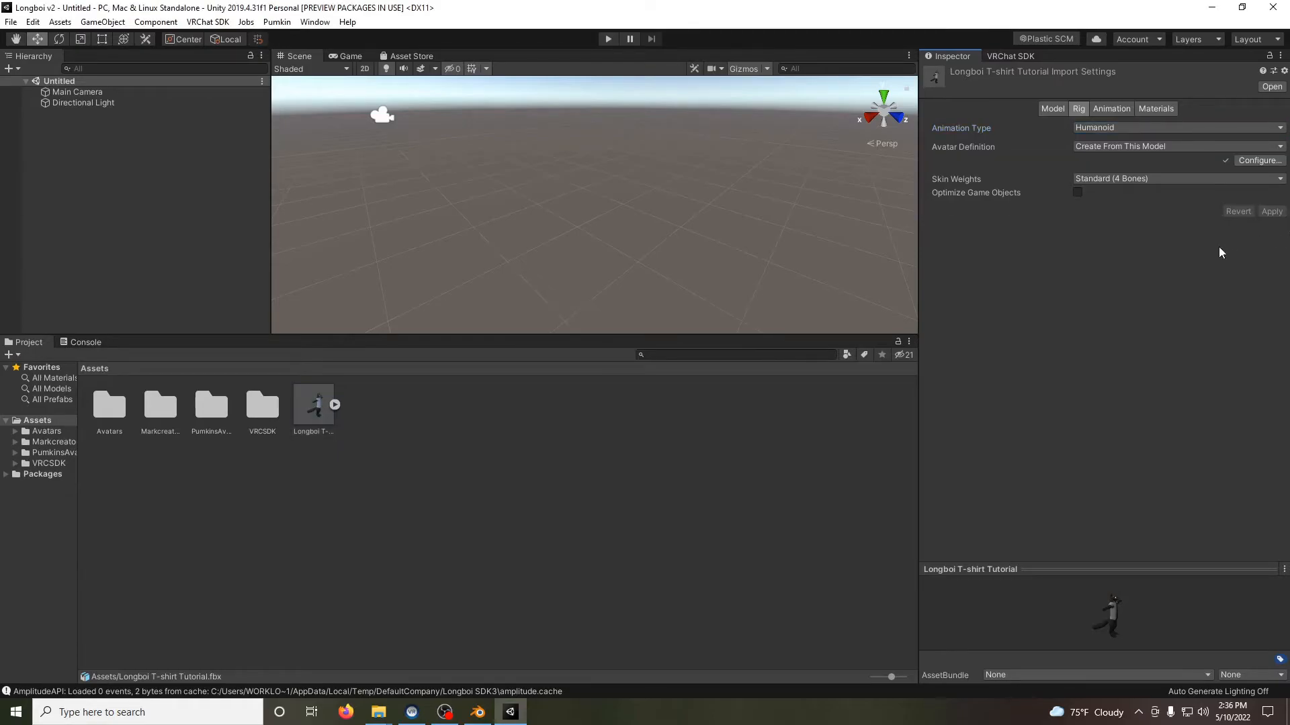
- Open the model's avatar configuration and assign the Chest transform to the Chest bone
left_click(1243, 159)
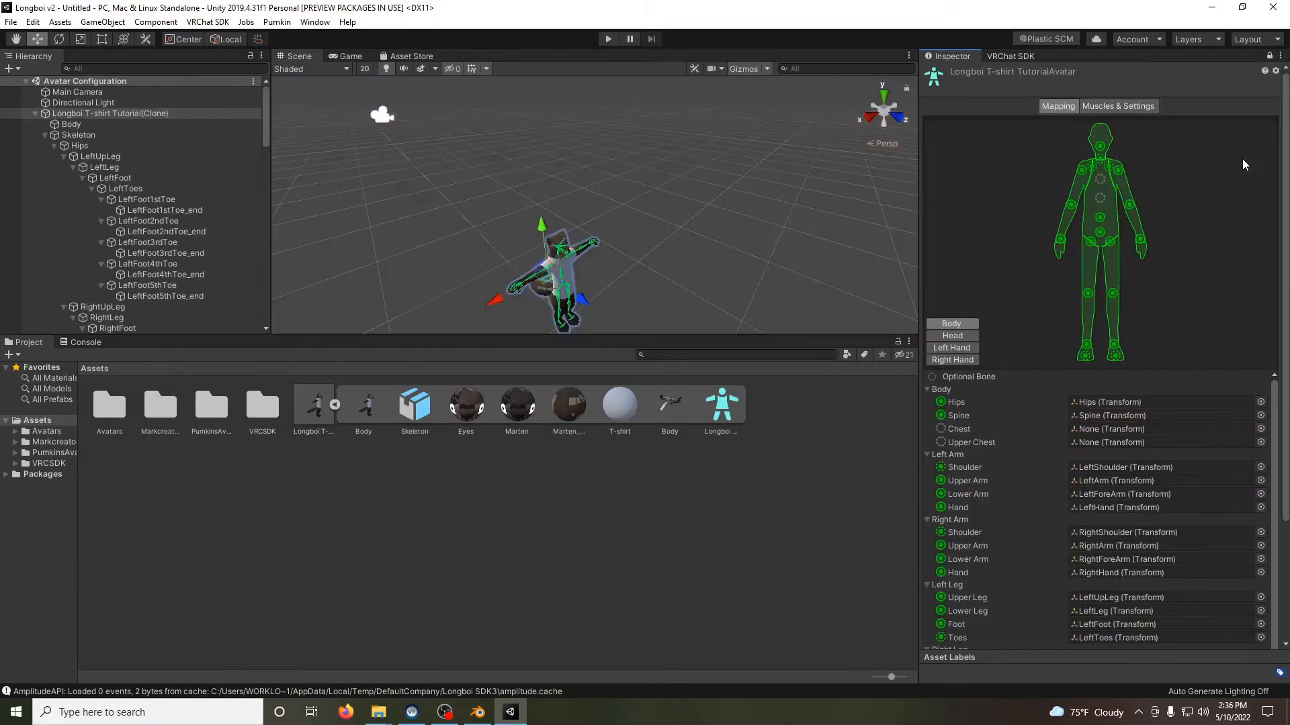
left_click(1260, 428)
double_click(646, 315)
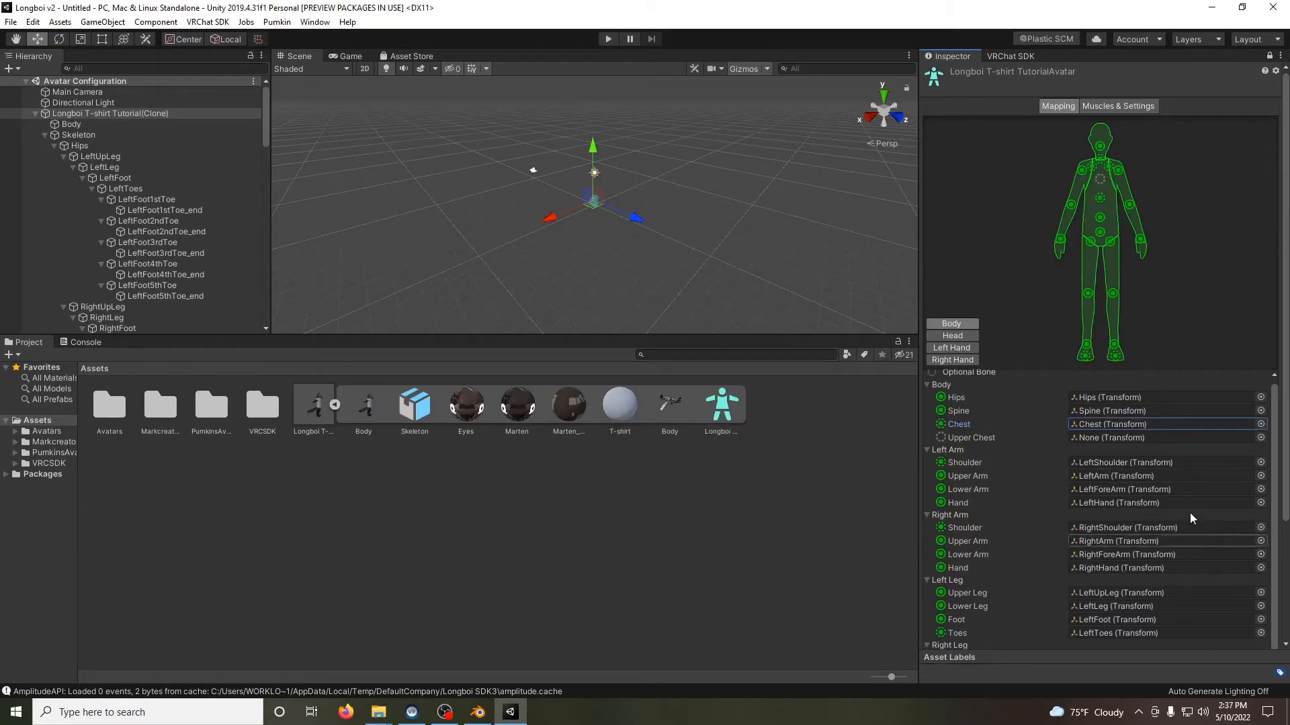
- Clear the left and right Toes bone assignments in the avatar's body mapping, setting both to None
scroll(1247, 603, "down", 5)
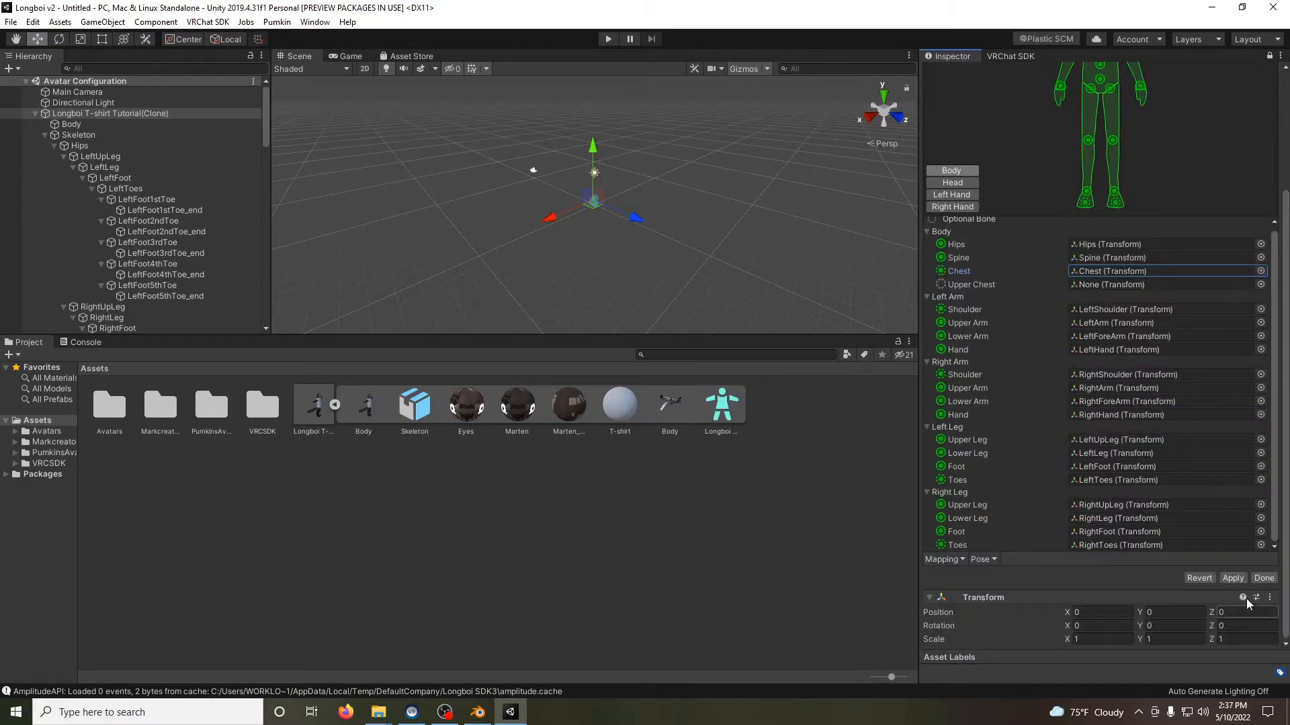
left_click(1260, 480)
type("asdf")
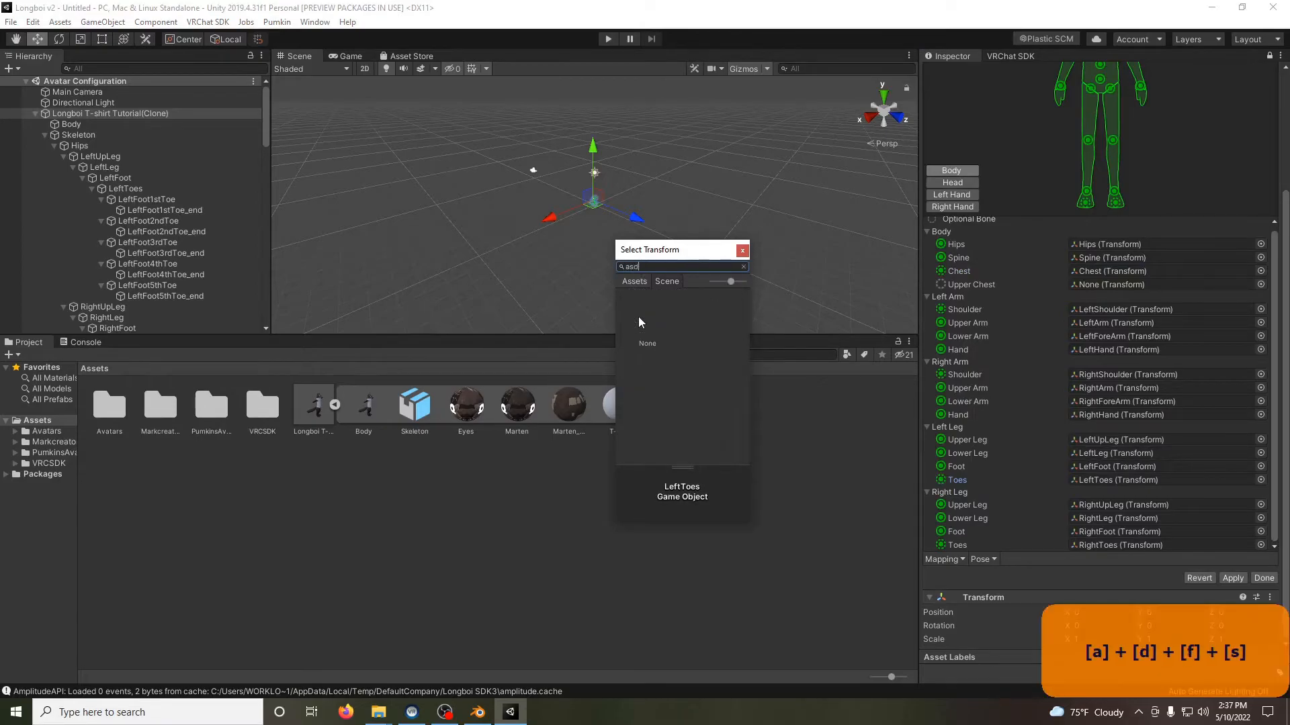
left_click(742, 252)
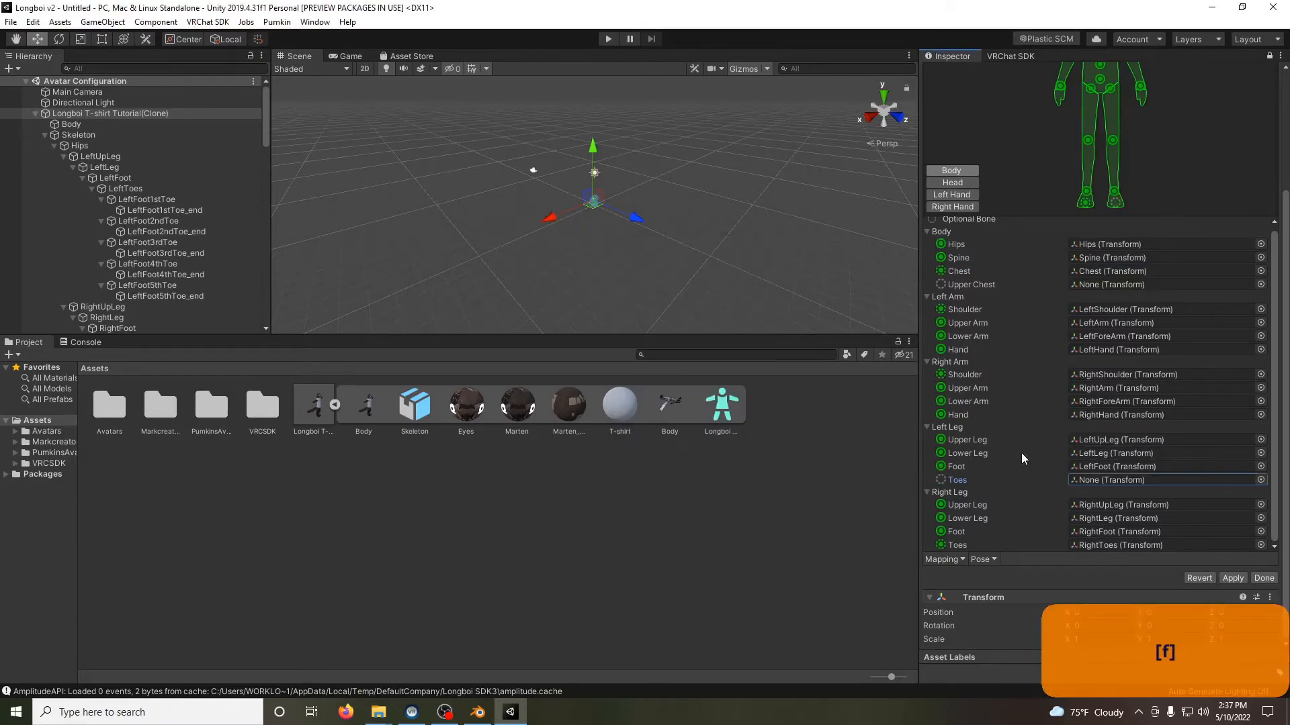
left_click(1217, 546)
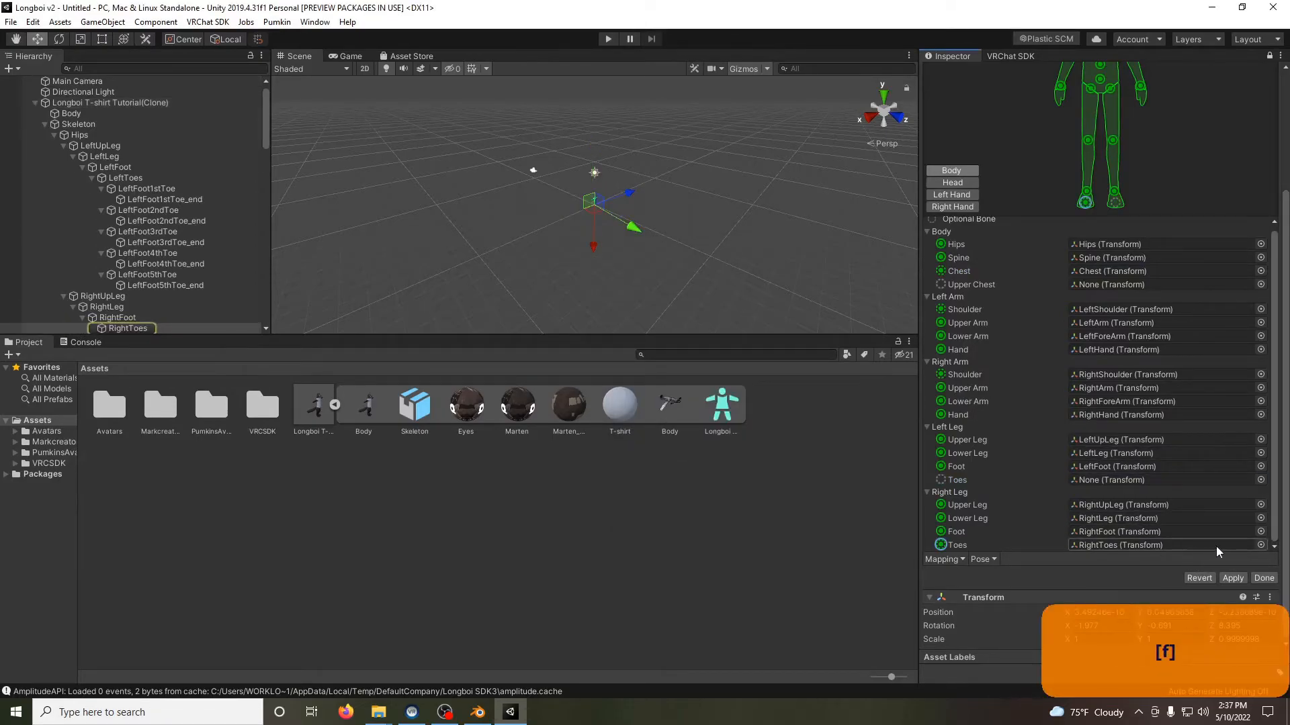
left_click(1260, 545)
type("asdf")
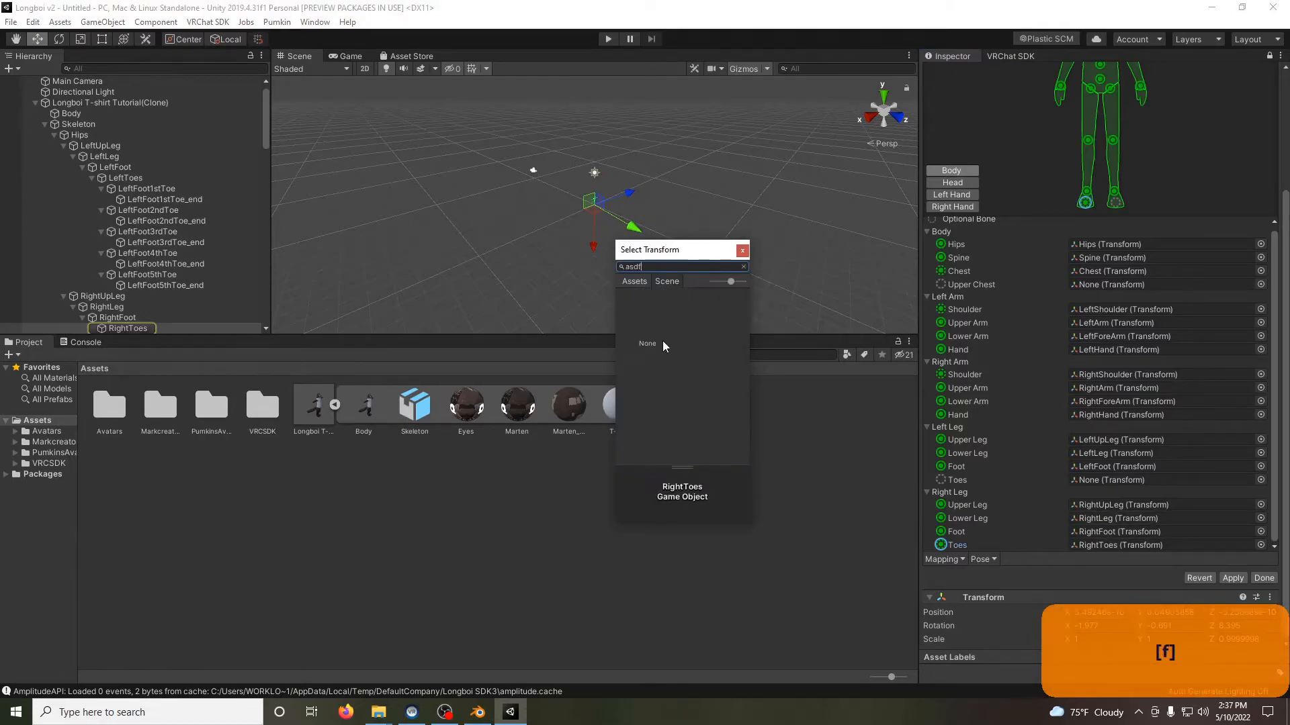
left_click(740, 252)
- Set the Jaw bone to None in the avatar's head mapping, then finish the configuration and apply the changes
left_click(953, 182)
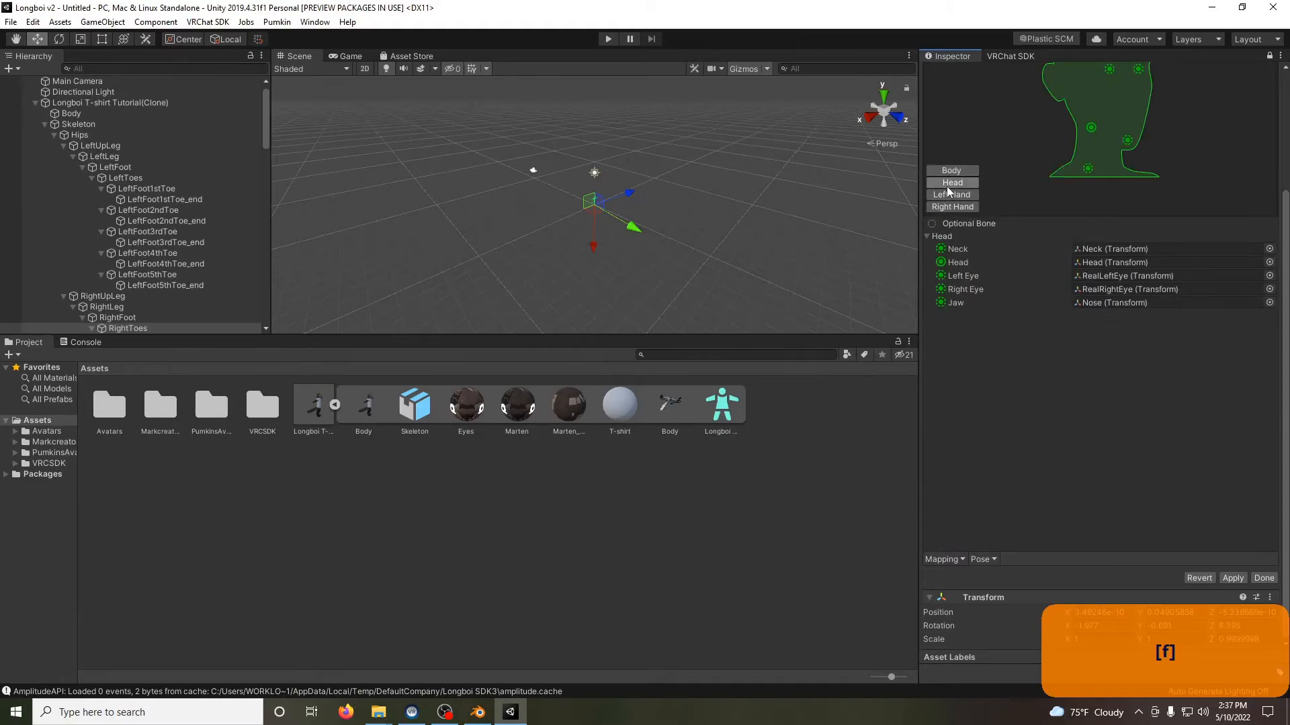
left_click(1269, 302)
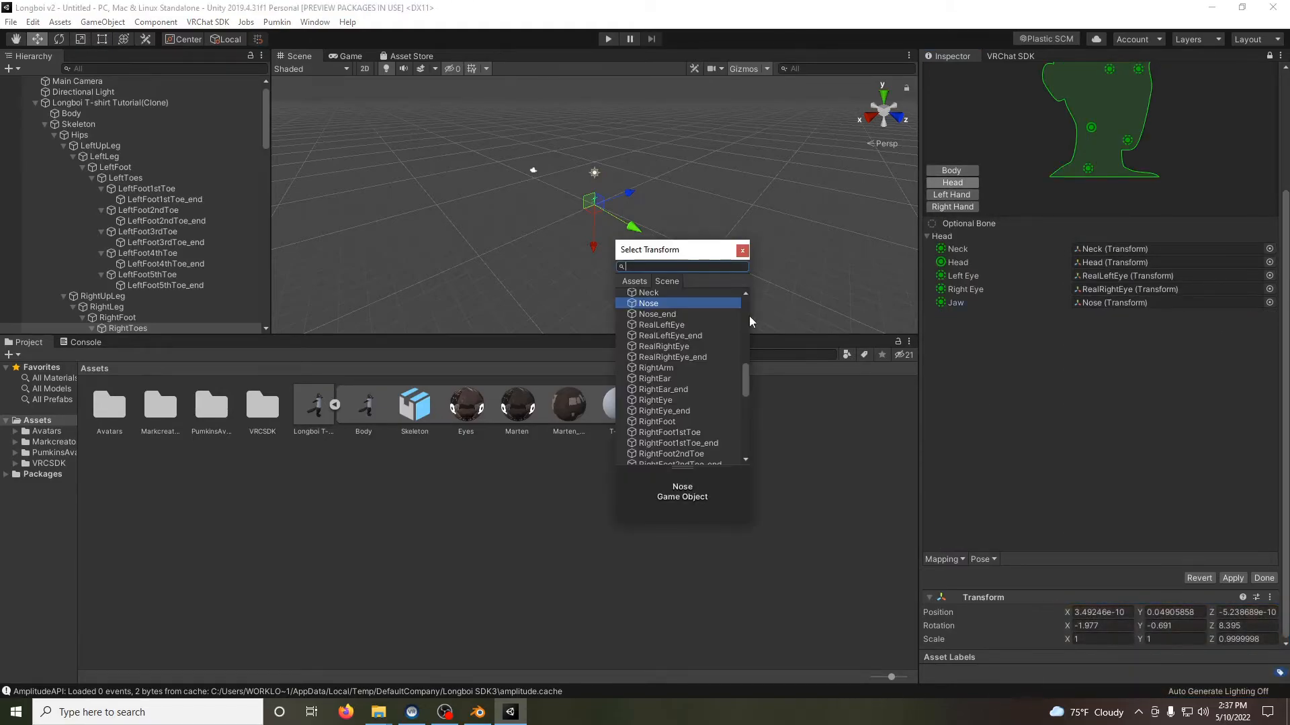
type("asdf")
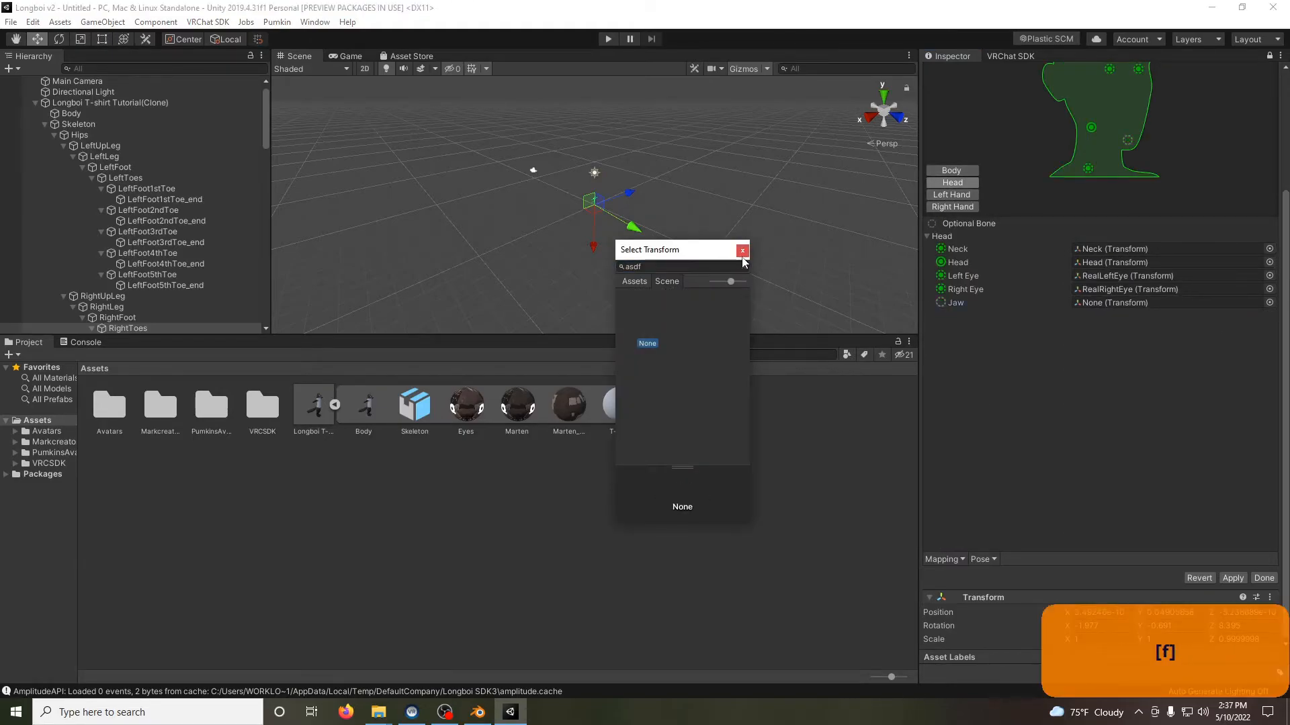
left_click(742, 251)
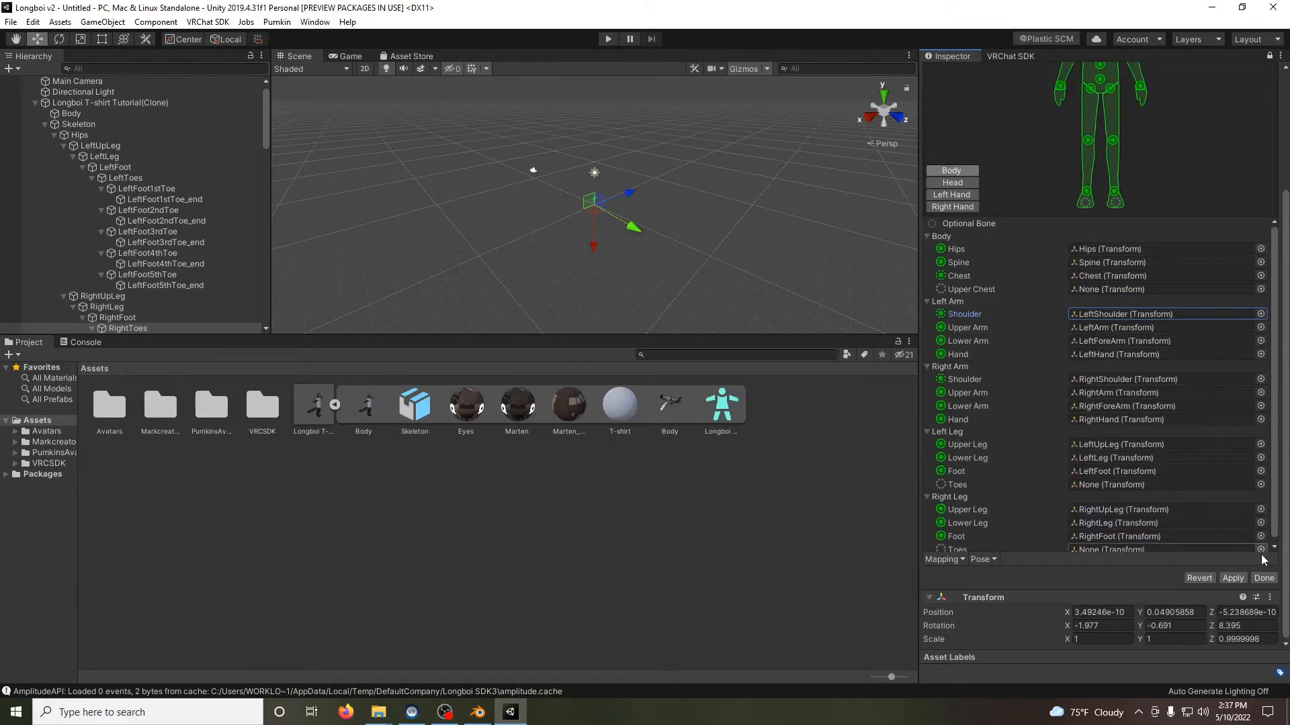
left_click(1263, 578)
left_click(683, 383)
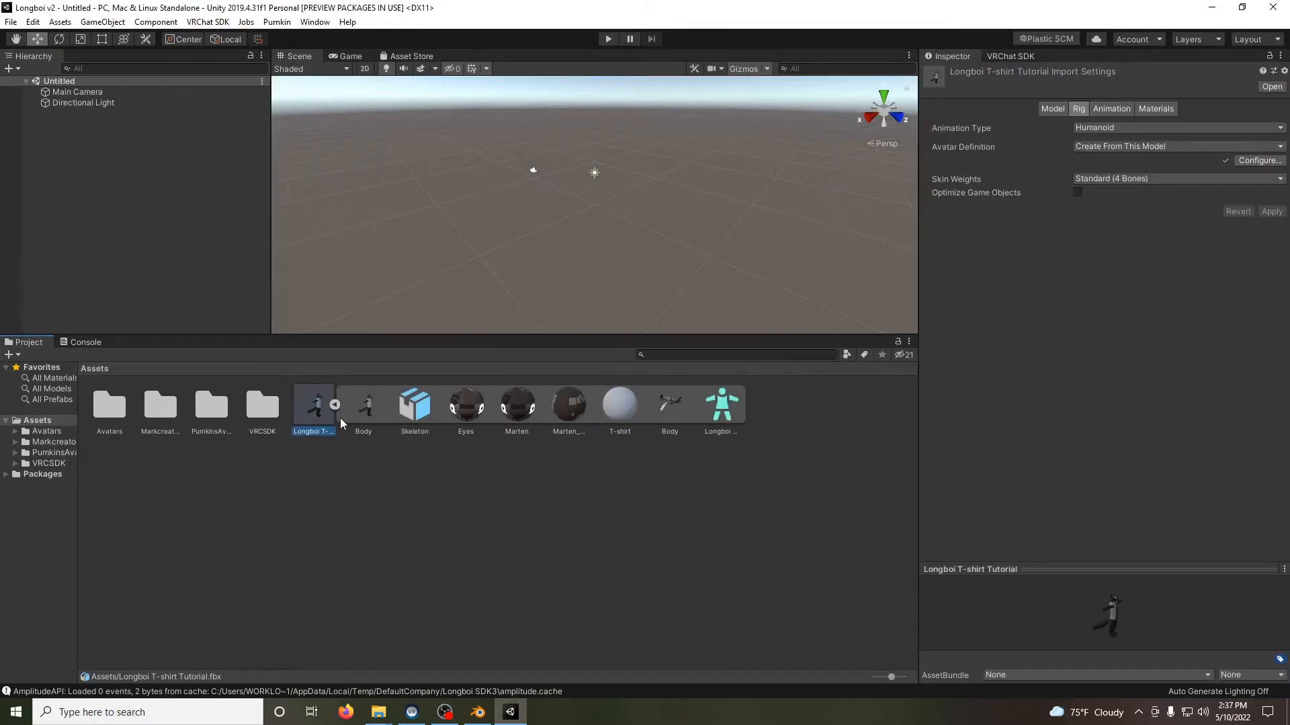
- Collapse the T-shirt model's sub-assets and open the Scene file from the Assets/Avatars/Longboi folder
left_click(334, 406)
double_click(108, 411)
double_click(108, 415)
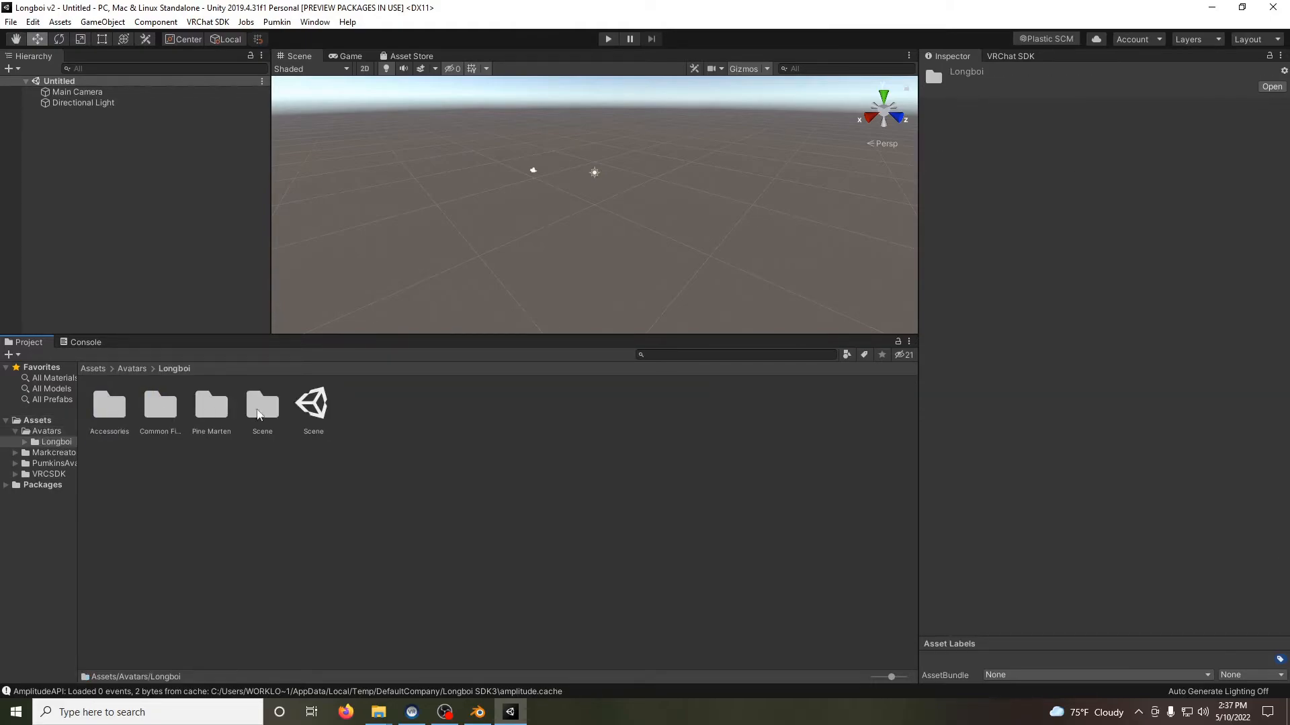
left_click(315, 404)
double_click(314, 405)
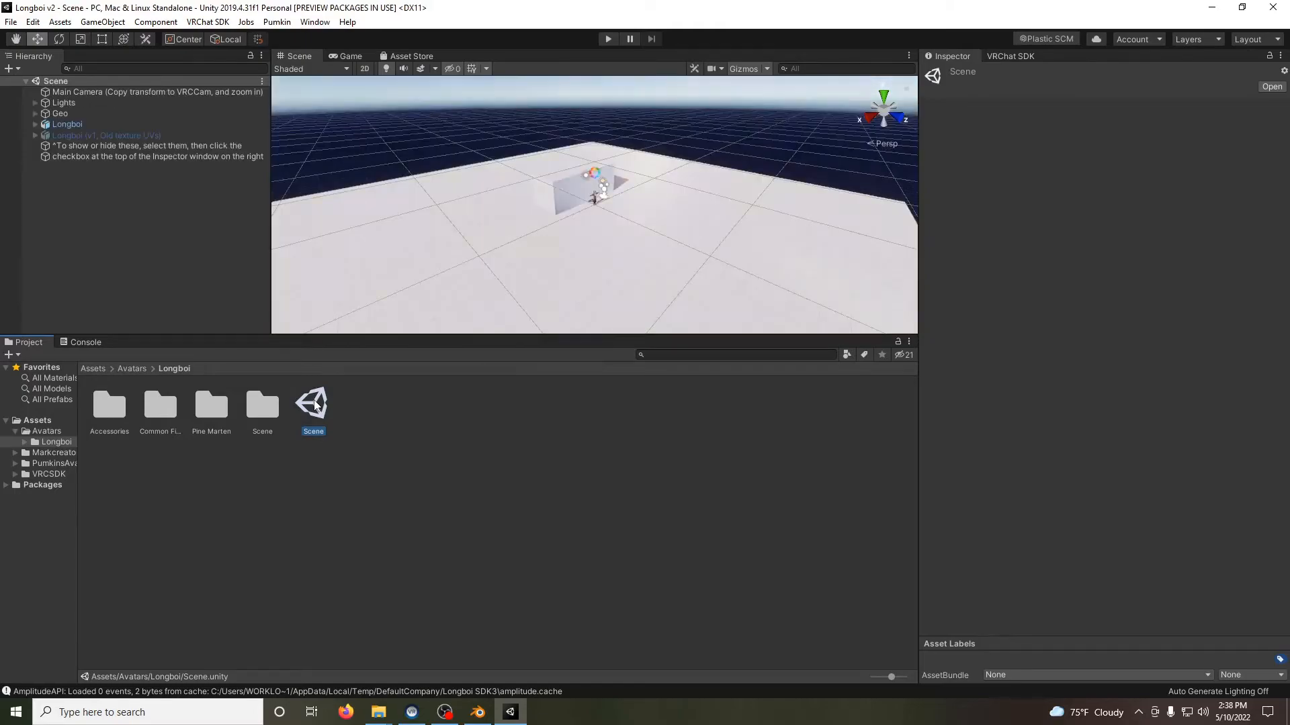
scroll(564, 140, "up", 15)
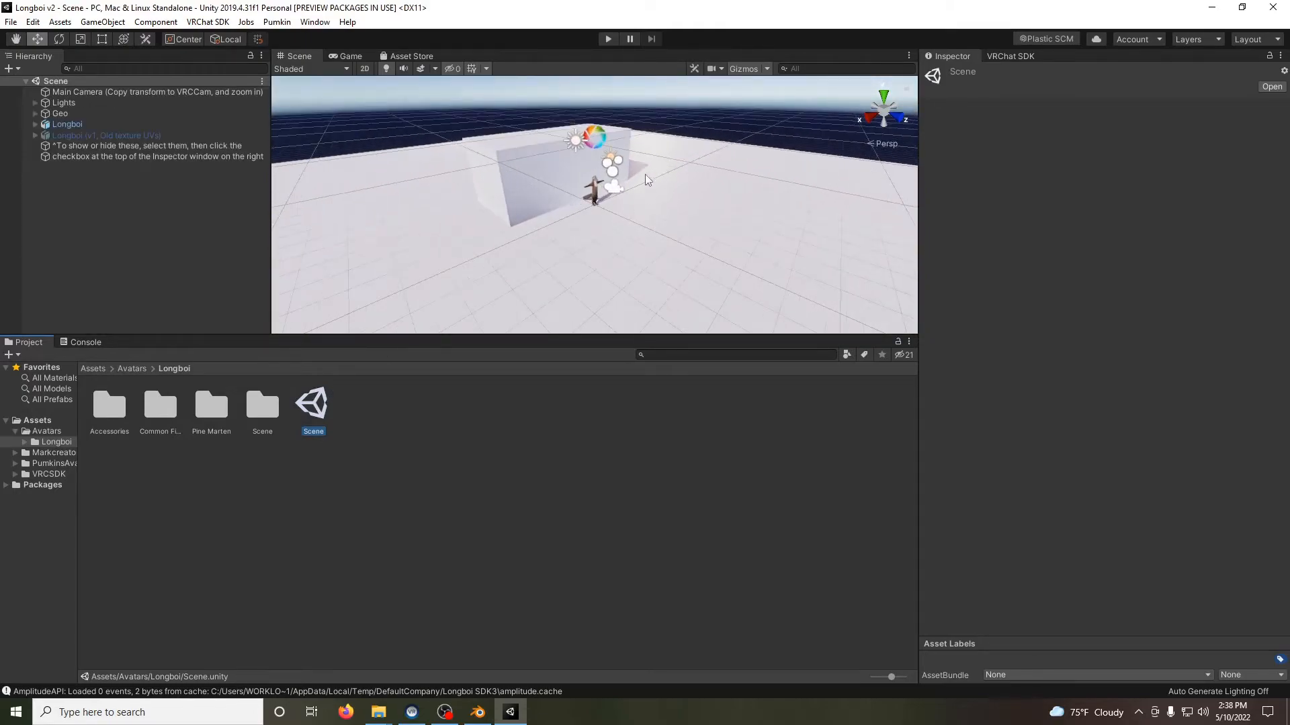
- Review the Longboi object's avatar components and add the Longboi T-shirt Tutorial model from the Assets folder to the scene
scroll(578, 107, "down", 5)
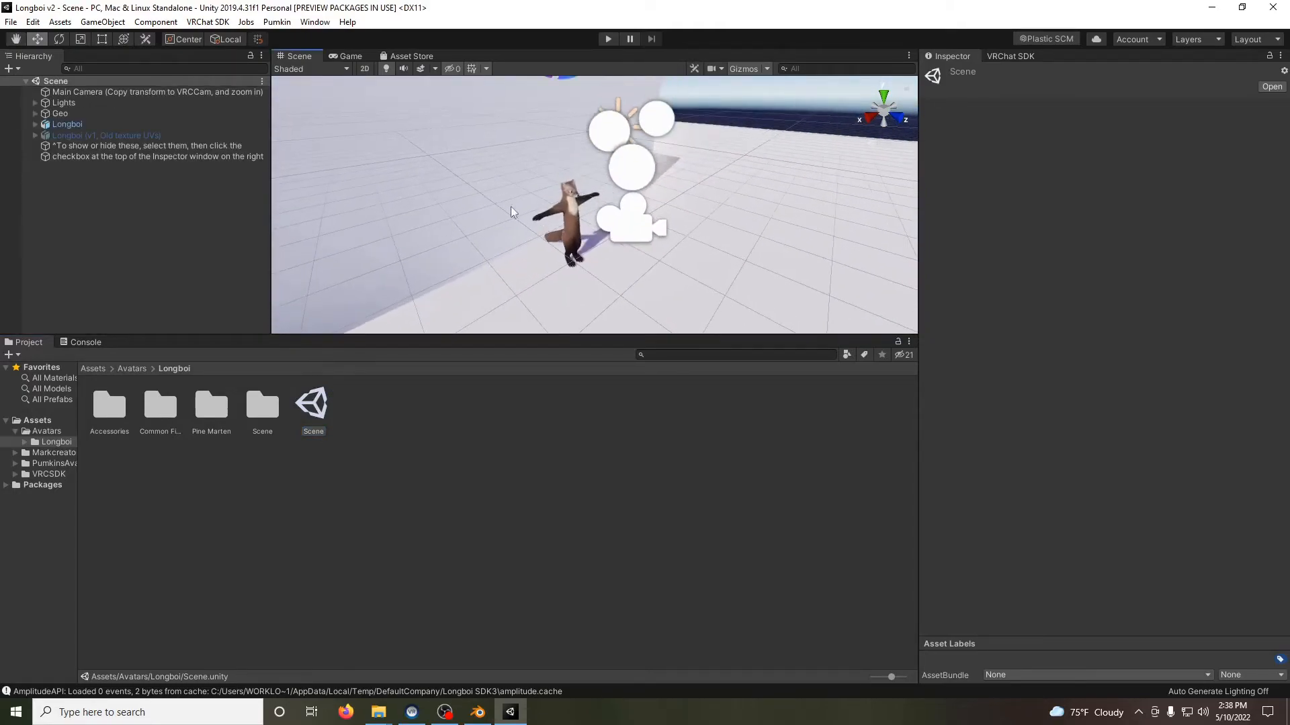
left_click(94, 125)
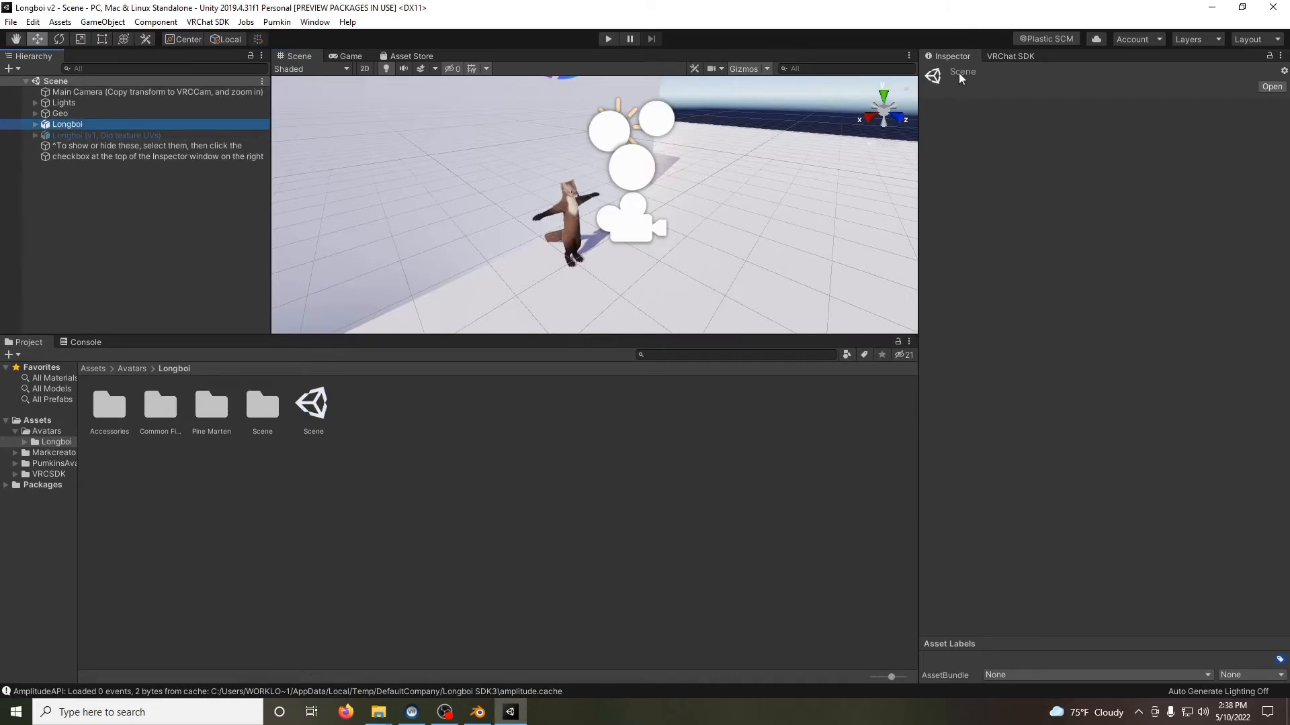
left_click(65, 126)
scroll(1041, 284, "down", 4)
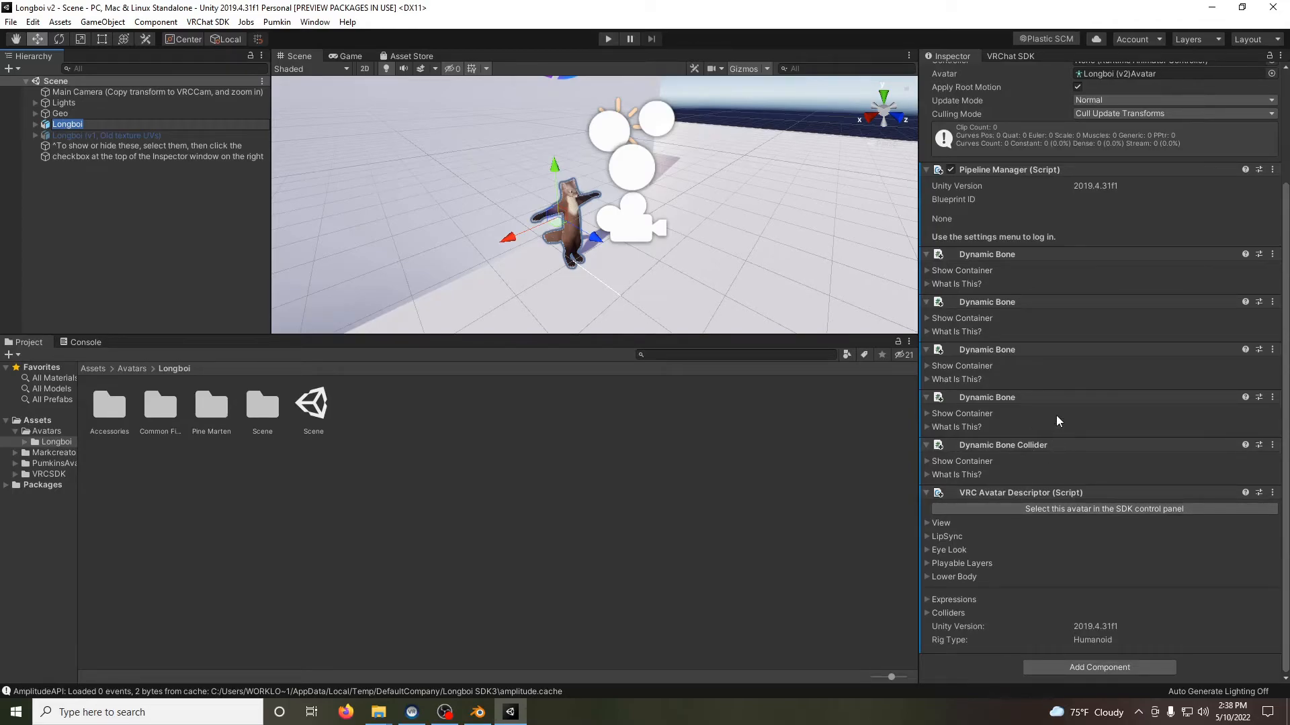
left_click(95, 374)
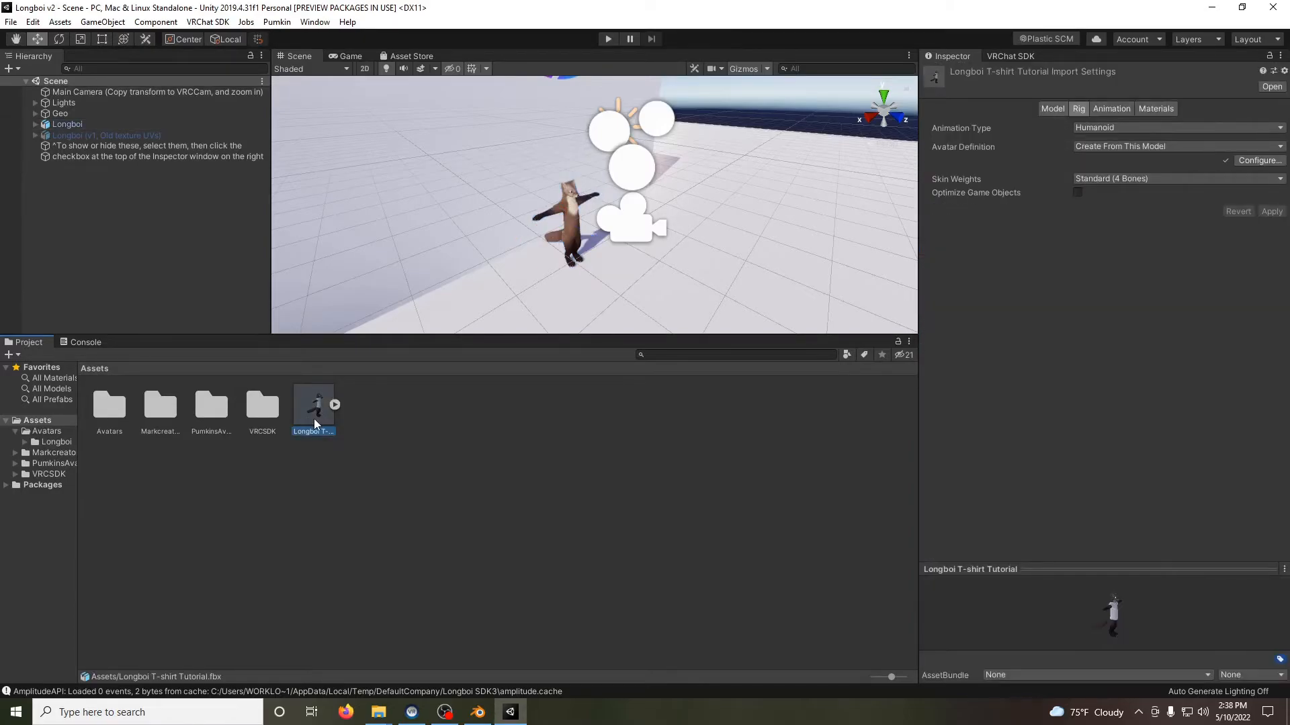
left_click_drag(328, 424, 155, 244)
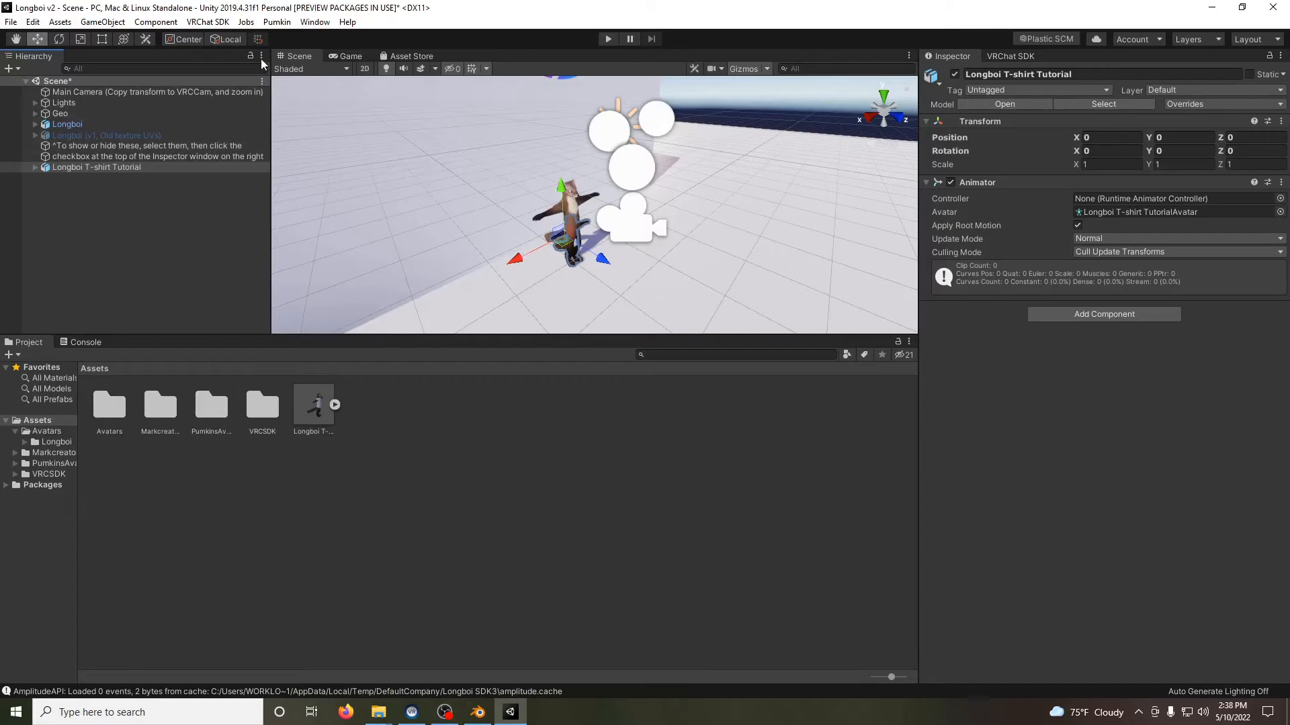
- Open Pumkin's Avatar Tools and dock its window beside the Inspector
left_click(277, 22)
mouse_move(275, 39)
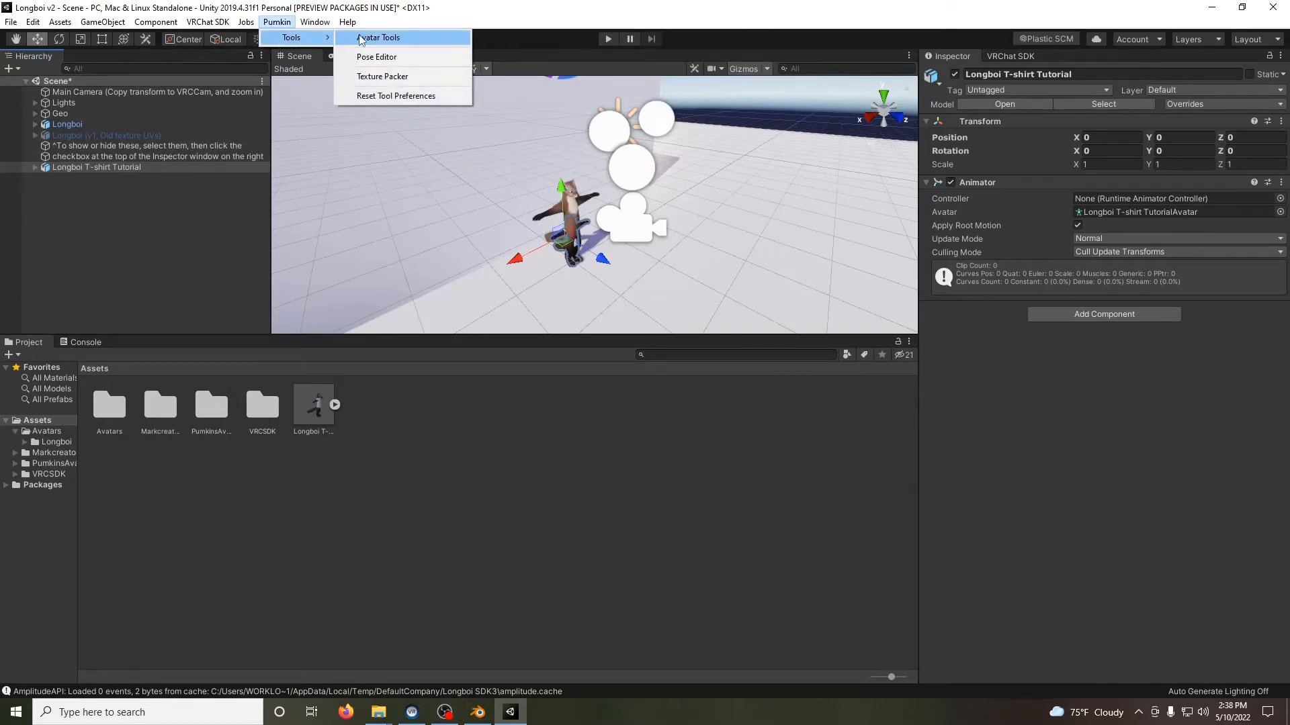
left_click(375, 37)
left_click_drag(34, 8, 1009, 57)
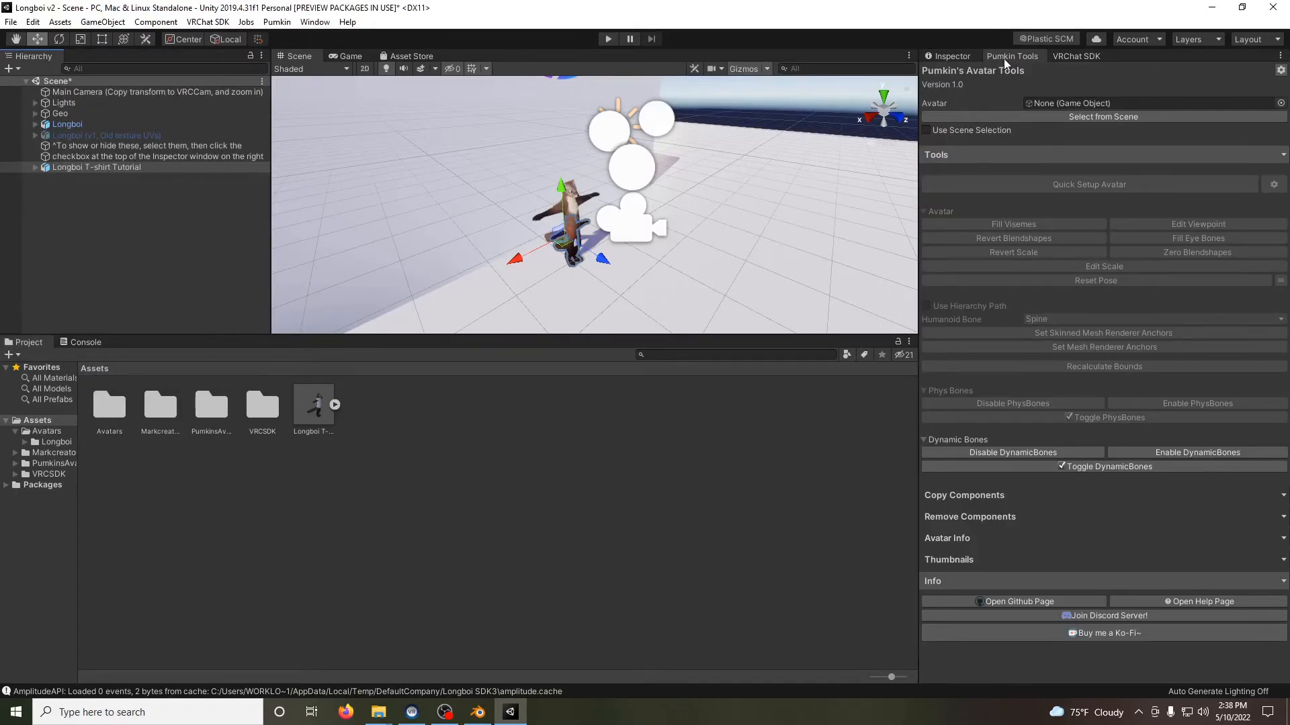
- Copy all common components from Longboi to Longboi T-shirt Tutorial with Pumkin's Avatar Tools, and deactivate the original Longboi object
left_click_drag(69, 126, 1046, 102)
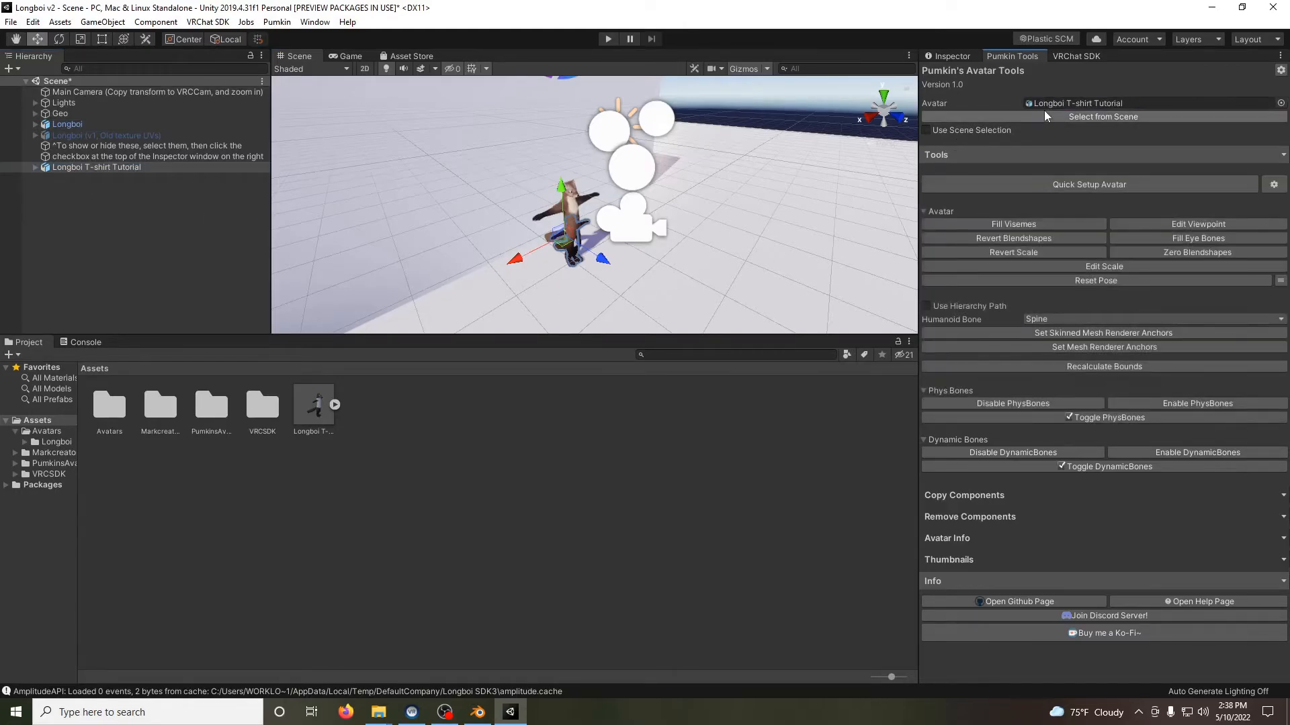
left_click(1061, 498)
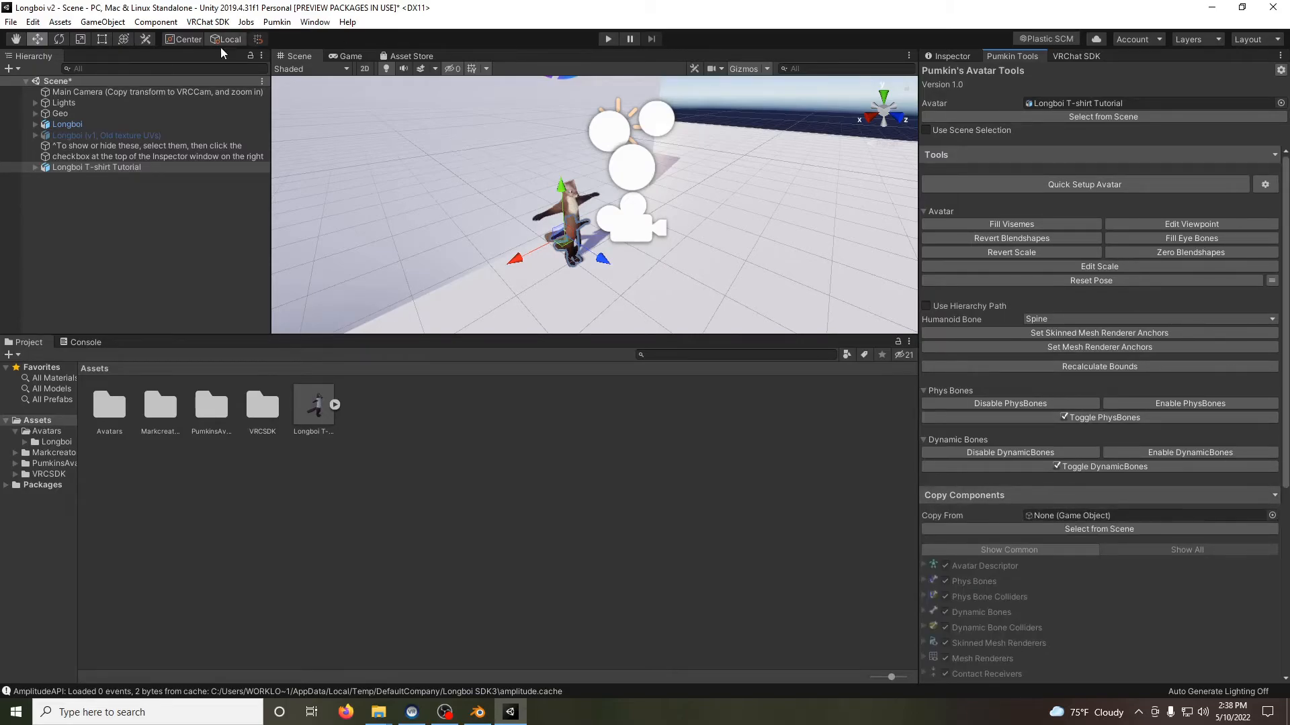
left_click_drag(77, 125, 1123, 518)
scroll(1197, 361, "down", 10)
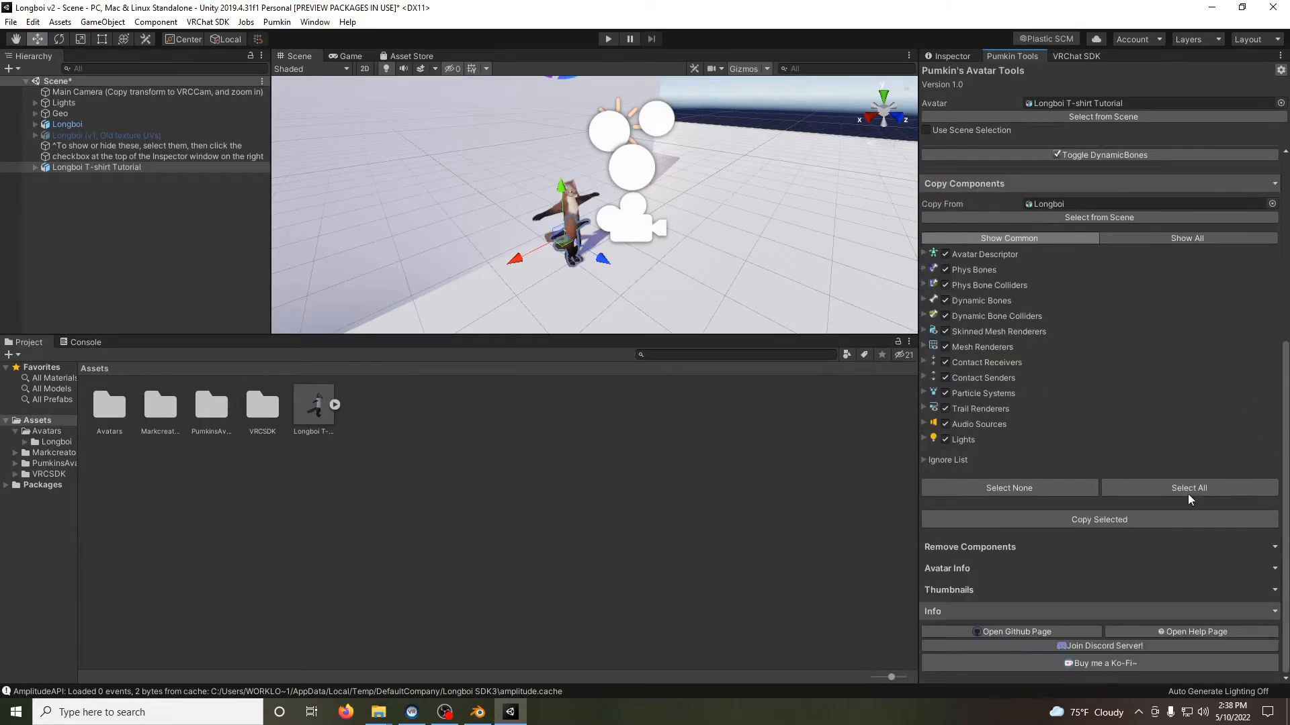
left_click(1013, 517)
double_click(65, 125)
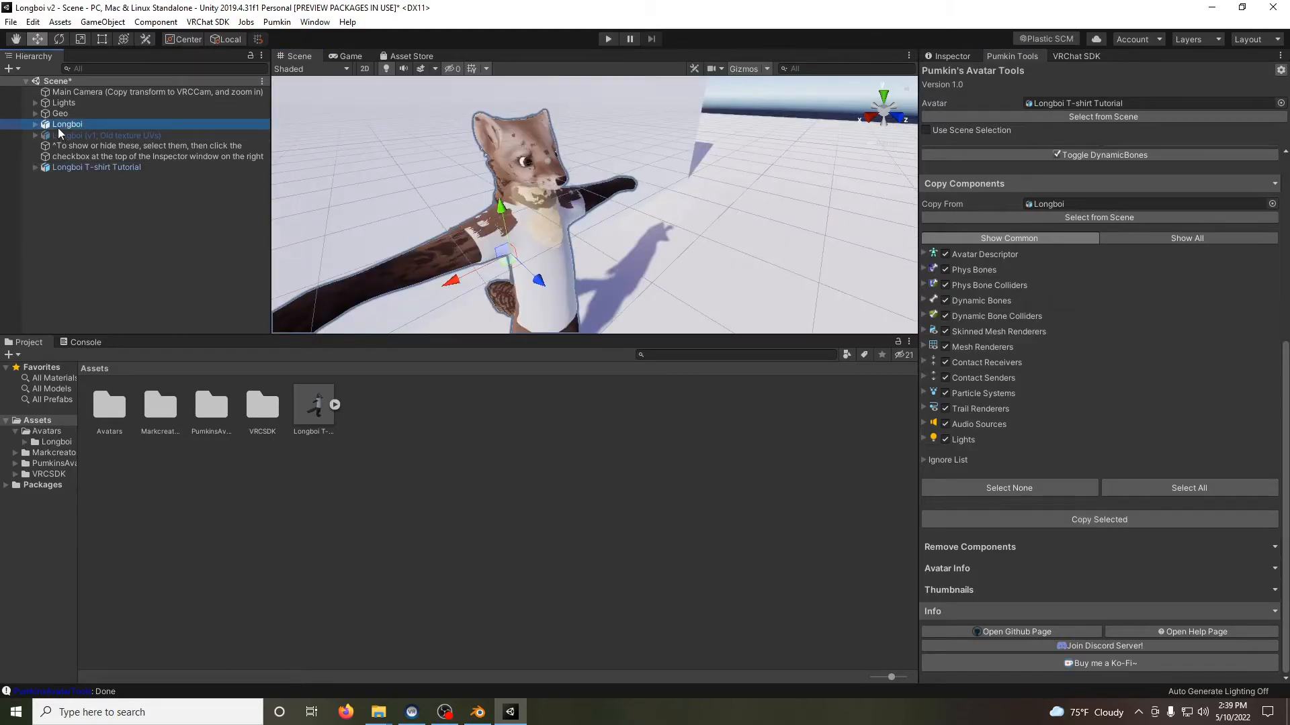
left_click(949, 57)
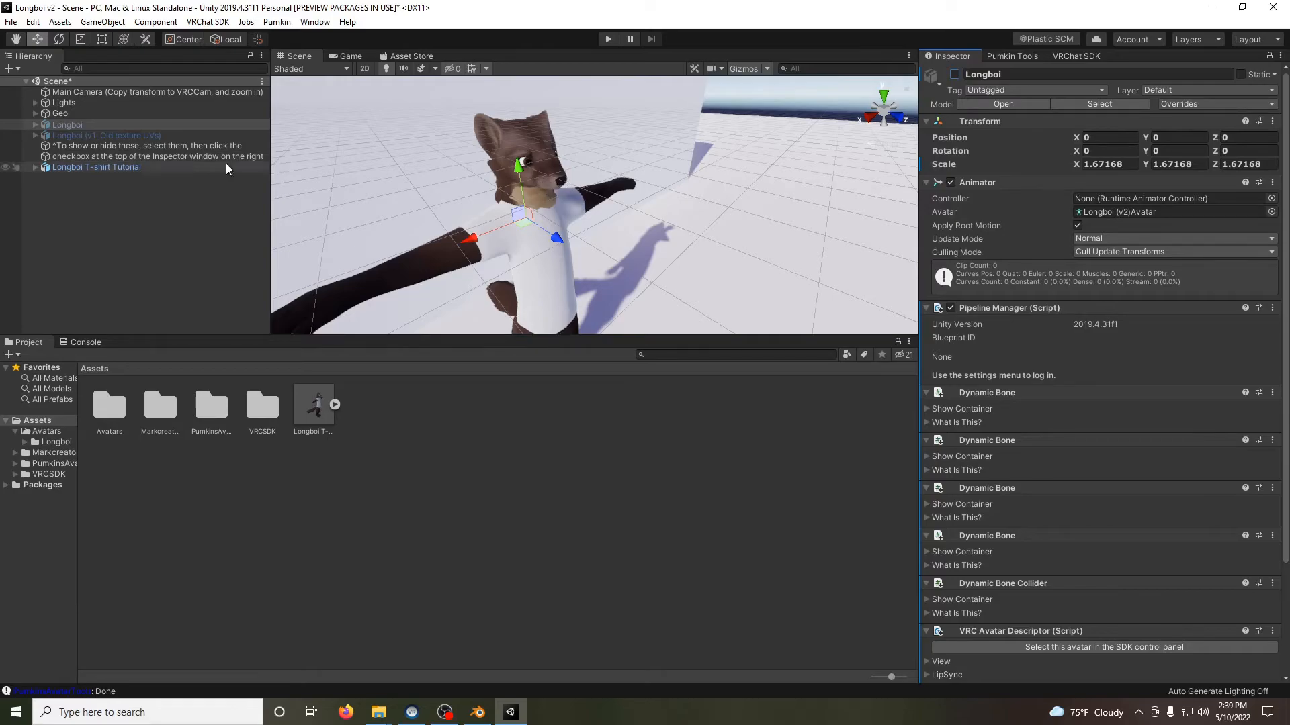
- Expand the original Longboi skeleton down to the Head bone and duplicate its Longboi Whiskers object
left_click(35, 124)
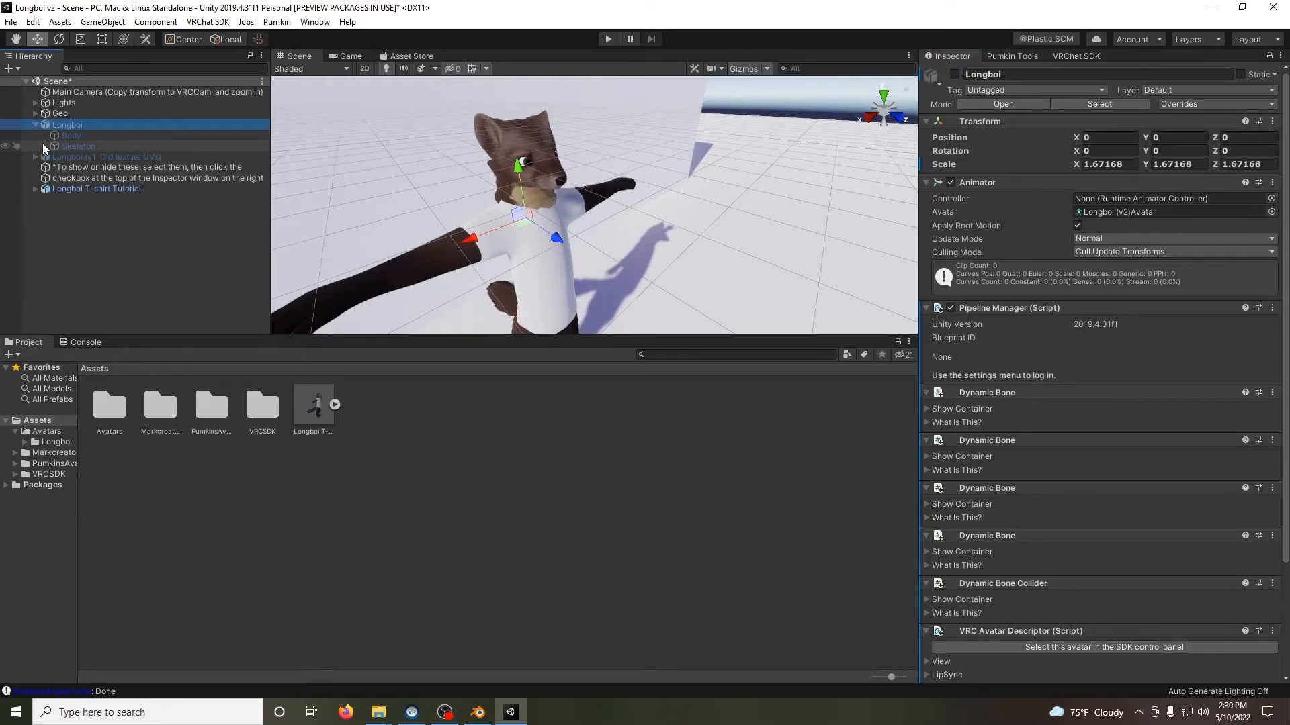
left_click(44, 145)
left_click(54, 156)
left_click(64, 188)
left_click(72, 200)
left_click(82, 232)
left_click(93, 243)
scroll(145, 236, "down", 3)
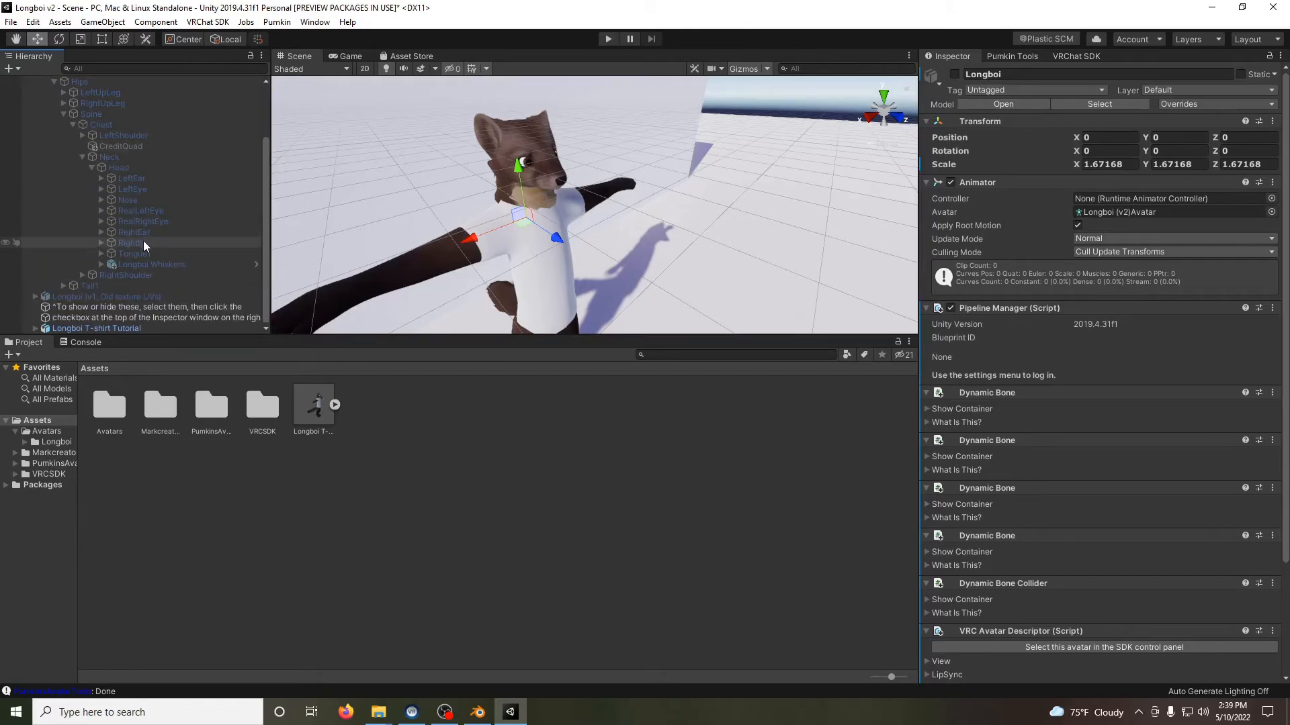
left_click(123, 265)
right_click(124, 264)
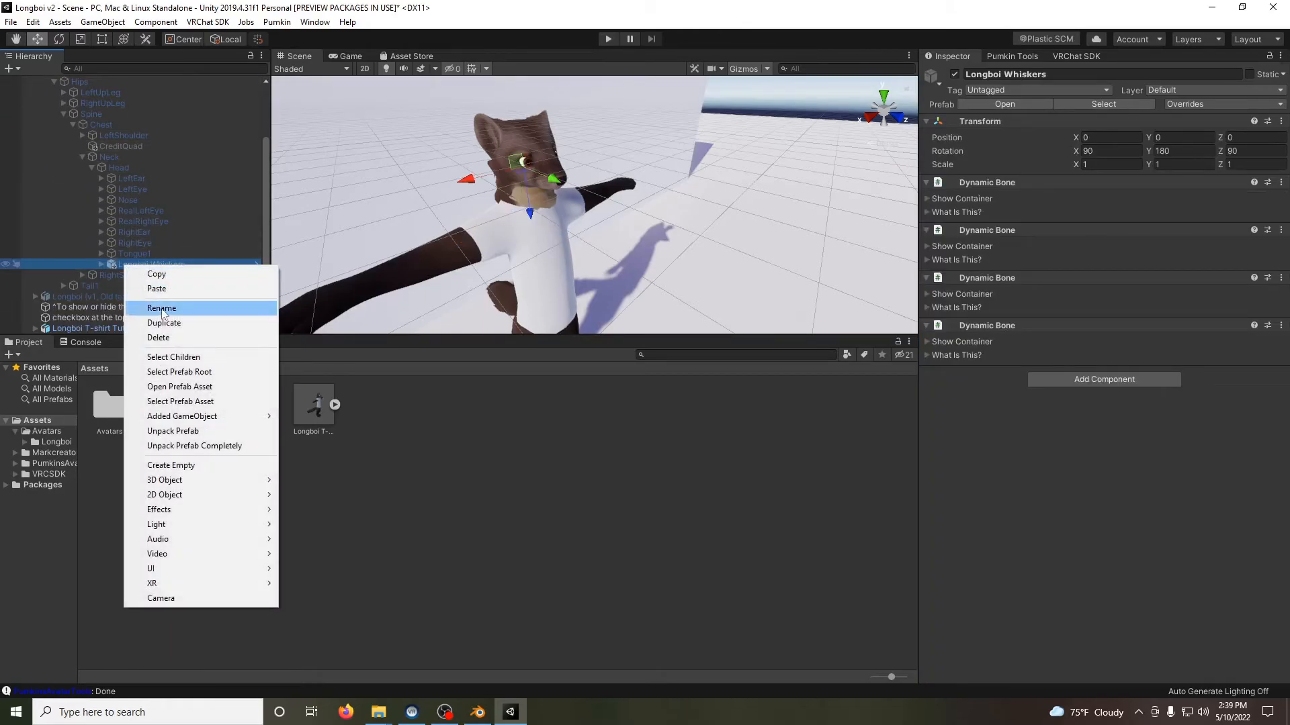
left_click(187, 322)
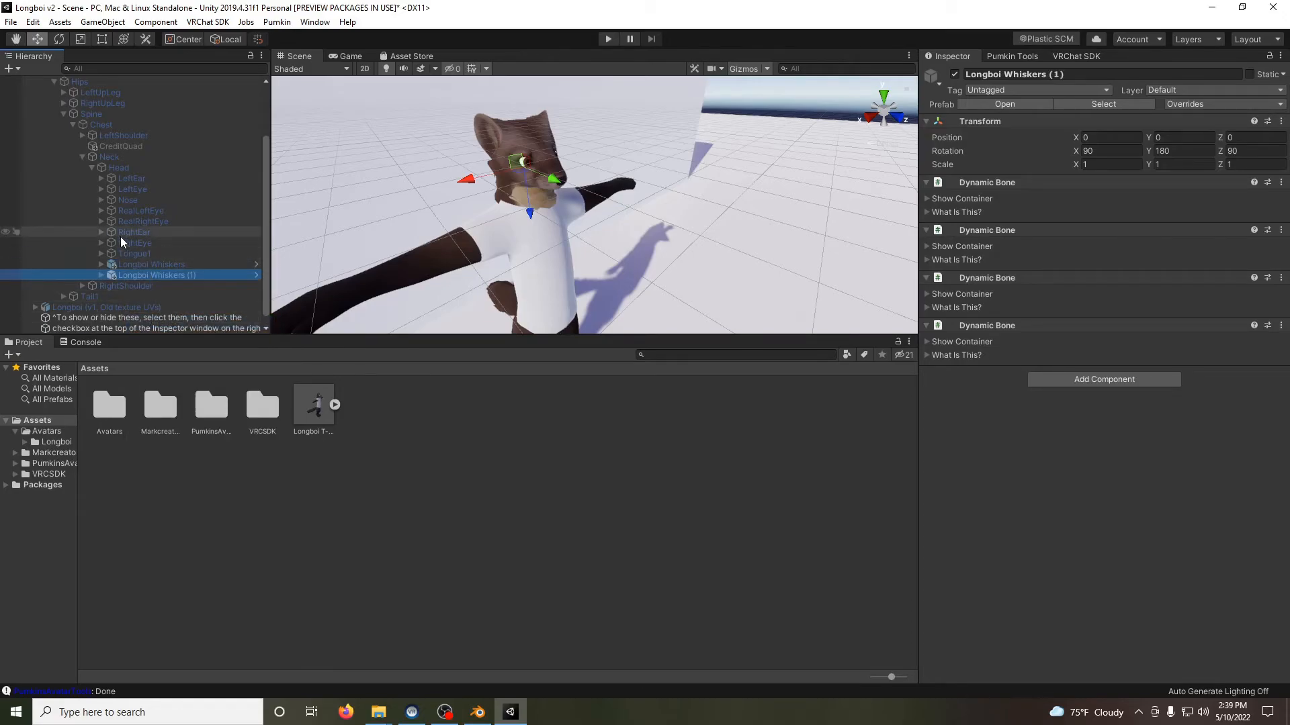
- Expand the Longboi T-shirt Tutorial skeleton and parent the duplicated whiskers to its Head bone
scroll(121, 239, "down", 1)
left_click(35, 329)
scroll(36, 328, "down", 1)
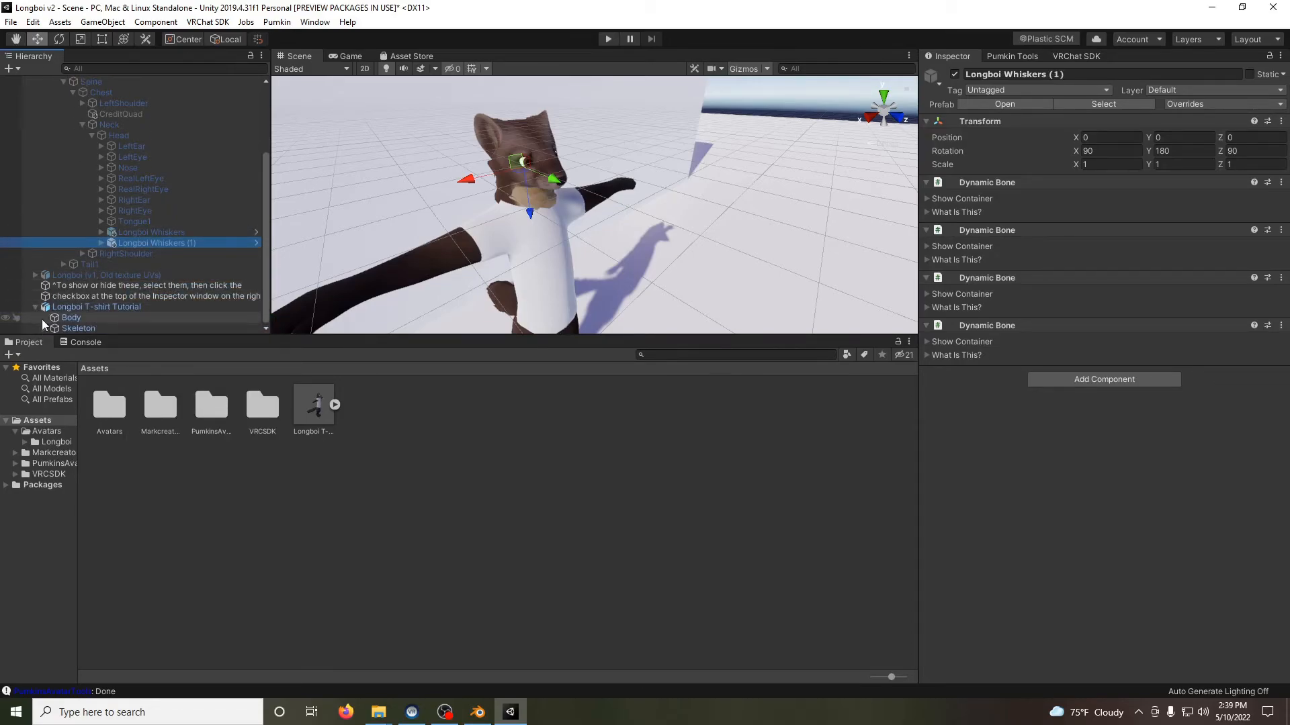
left_click(45, 328)
left_click(52, 328)
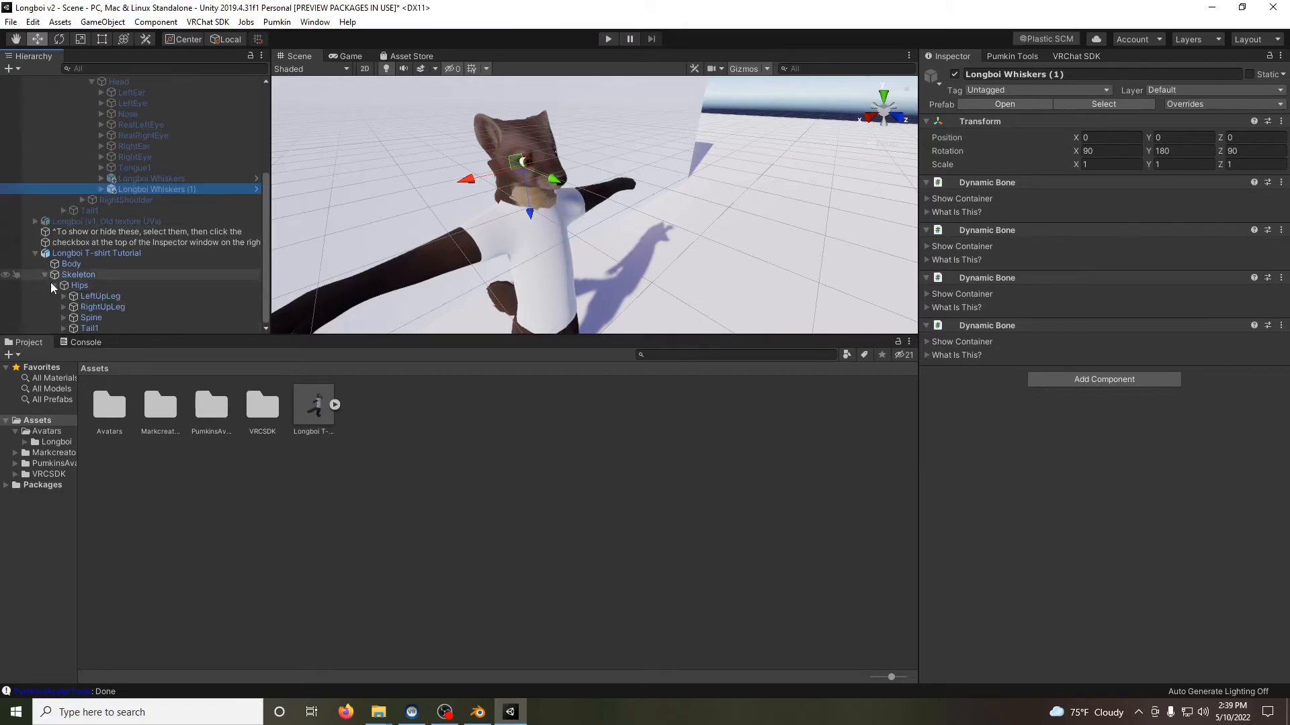
left_click(62, 317)
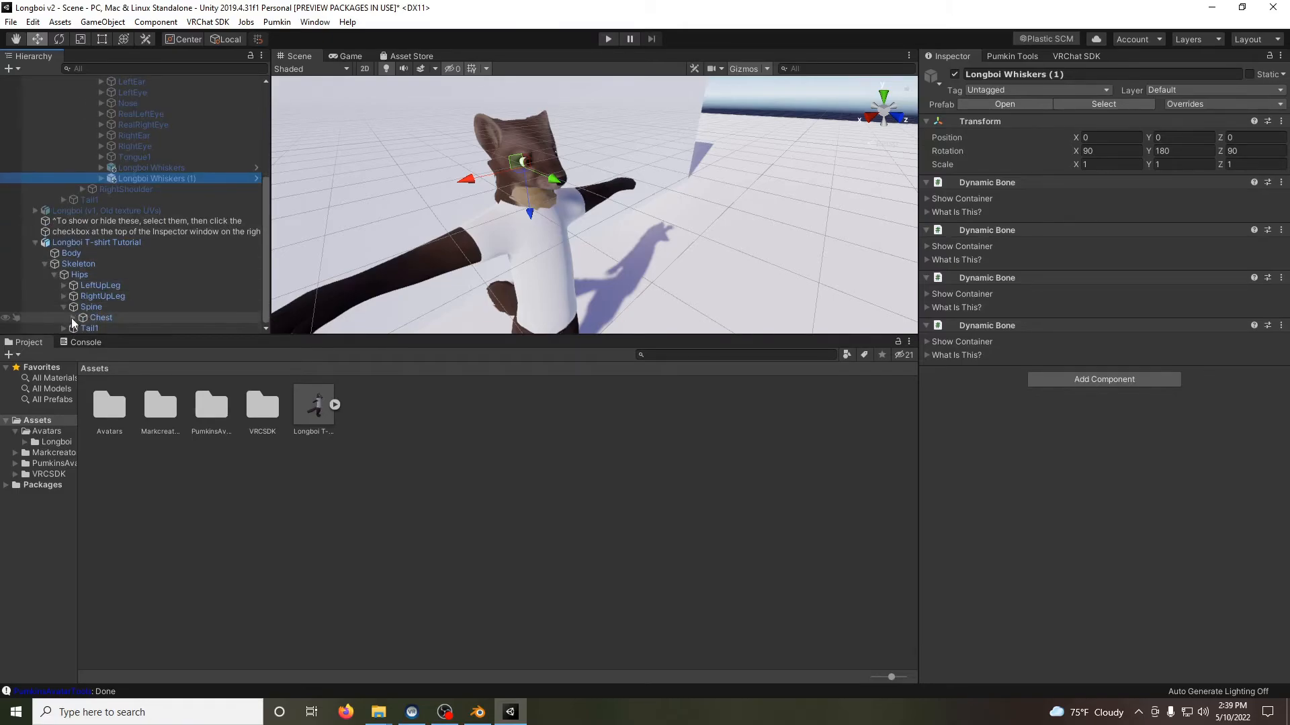
left_click(71, 317)
left_click(84, 297)
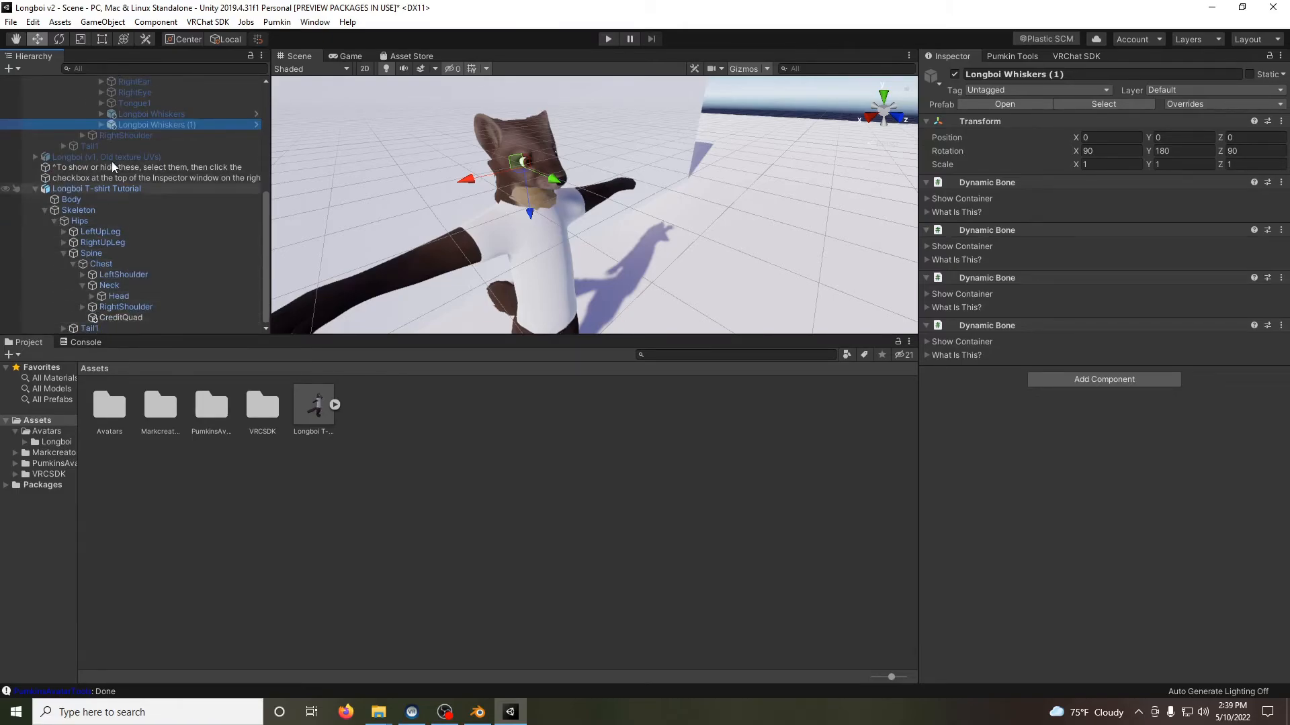
left_click_drag(153, 124, 108, 296)
- Rename the duplicated whiskers object under the T-shirt avatar's Head bone as Longboi Whiskers
right_click(180, 328)
left_click(245, 372)
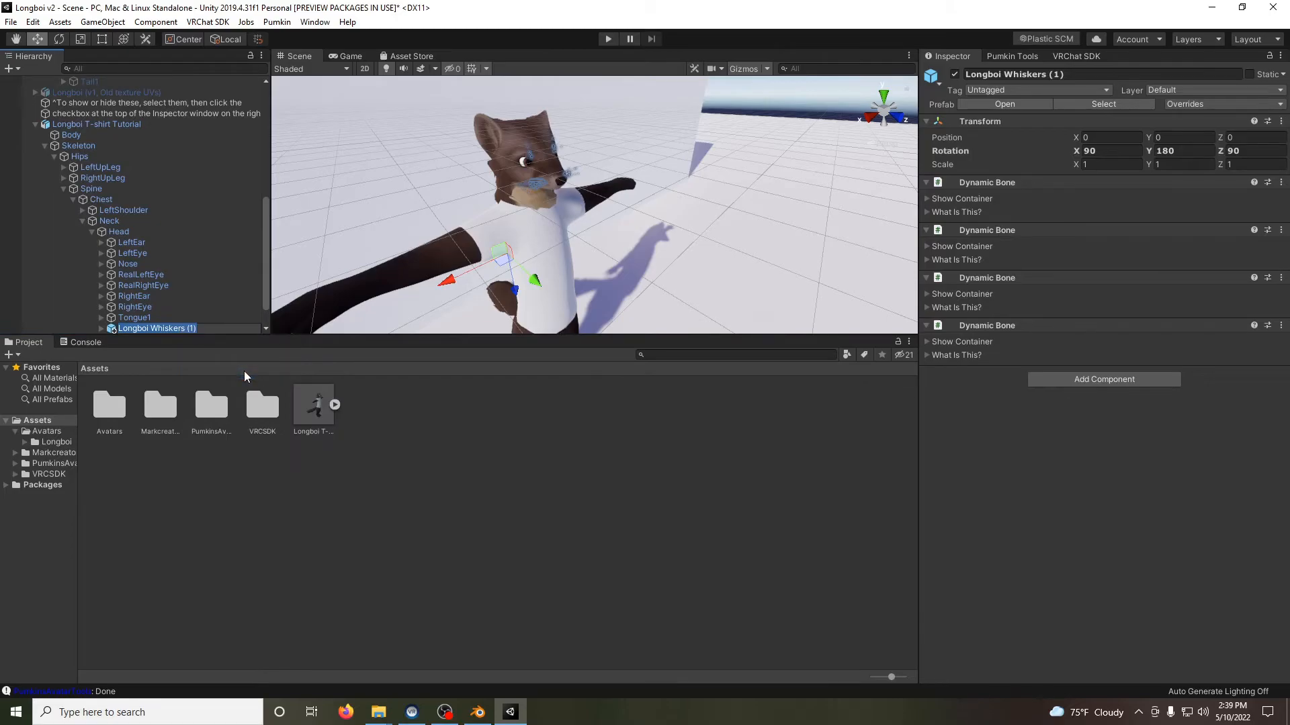
key("Right")
key("BackSpace")
key("BackSpace")
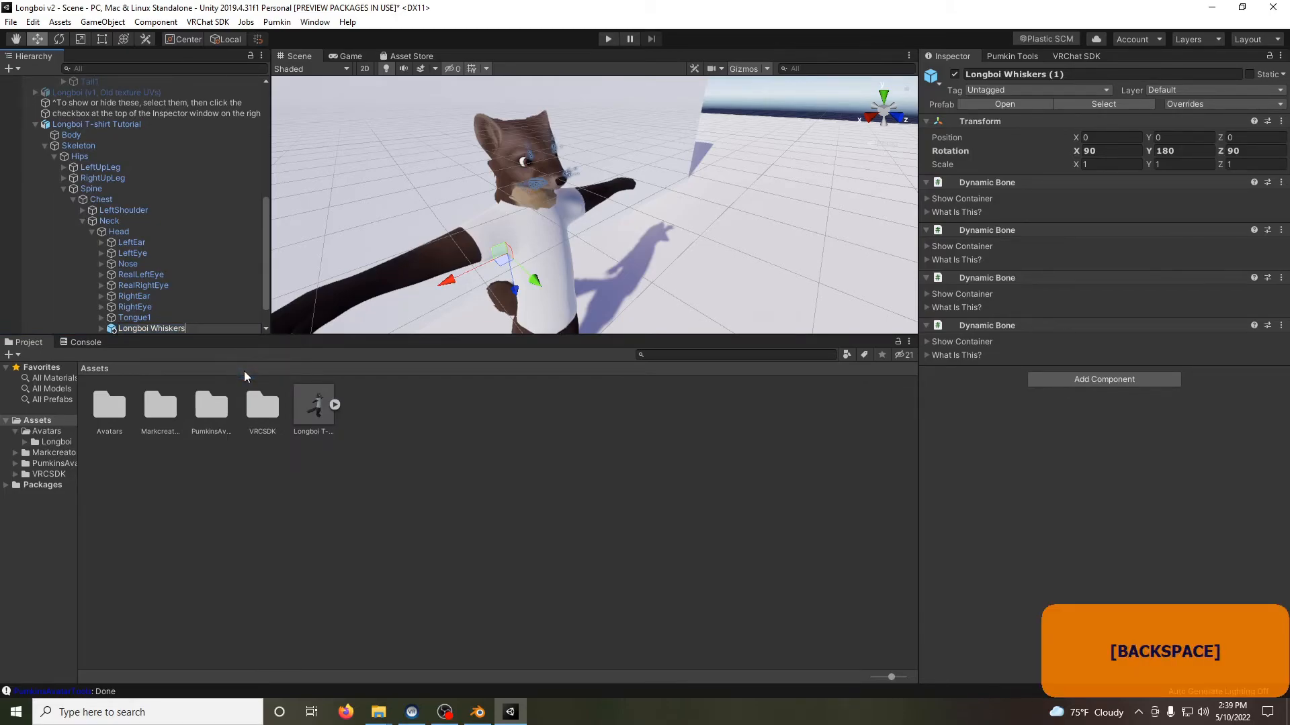
key("Return")
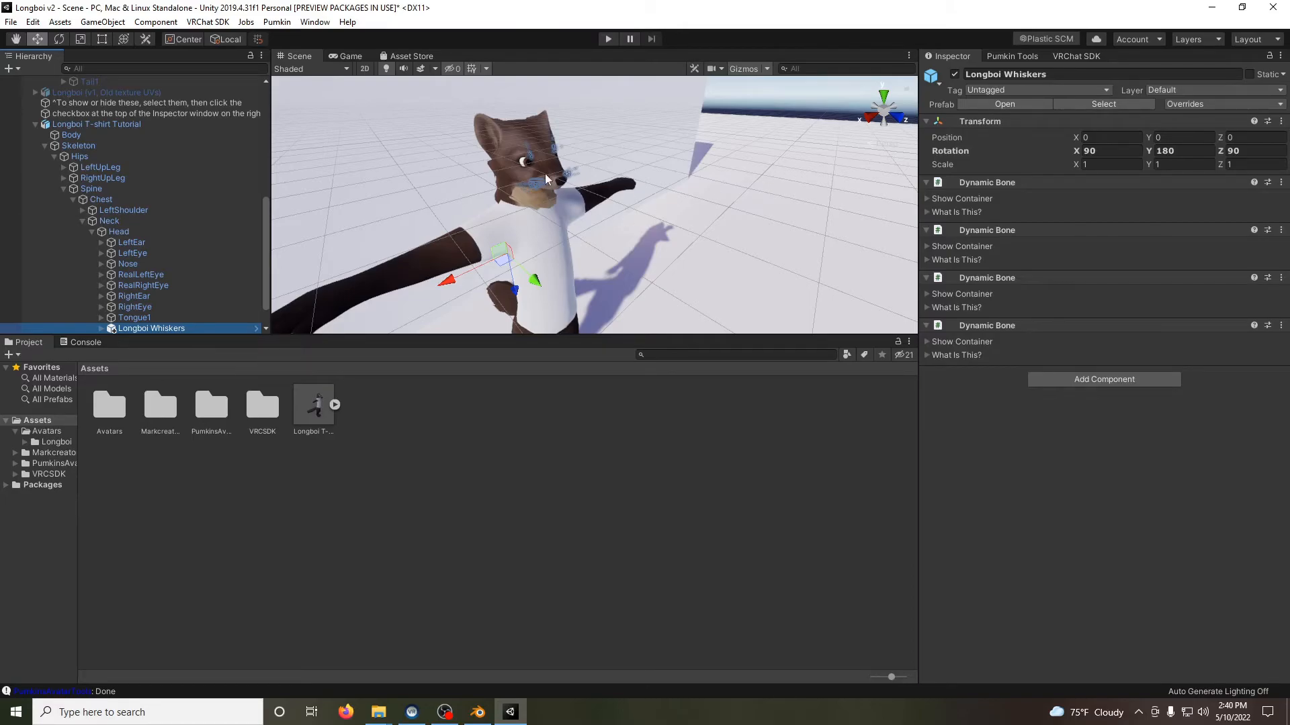
- Clear the selection and open the Assets/Avatars/Longboi/Pine Marten/Materials folder
left_click(502, 119)
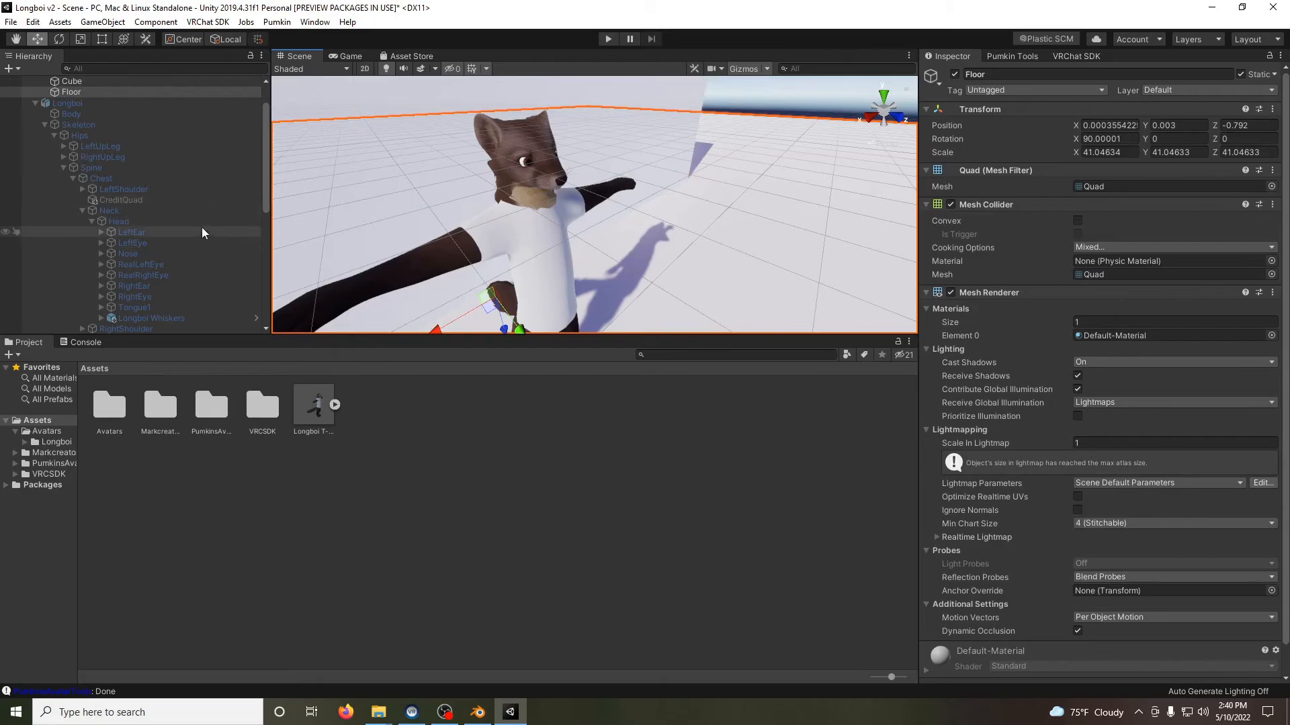
left_click(341, 550)
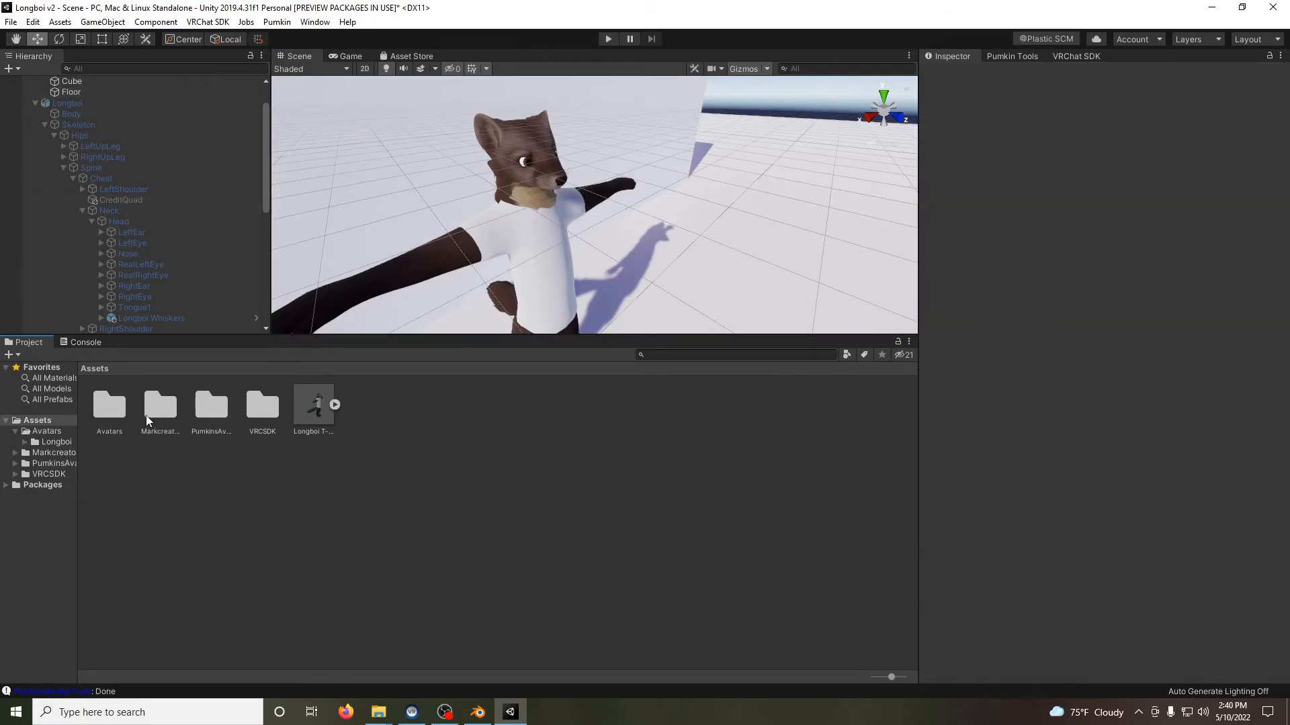
double_click(110, 407)
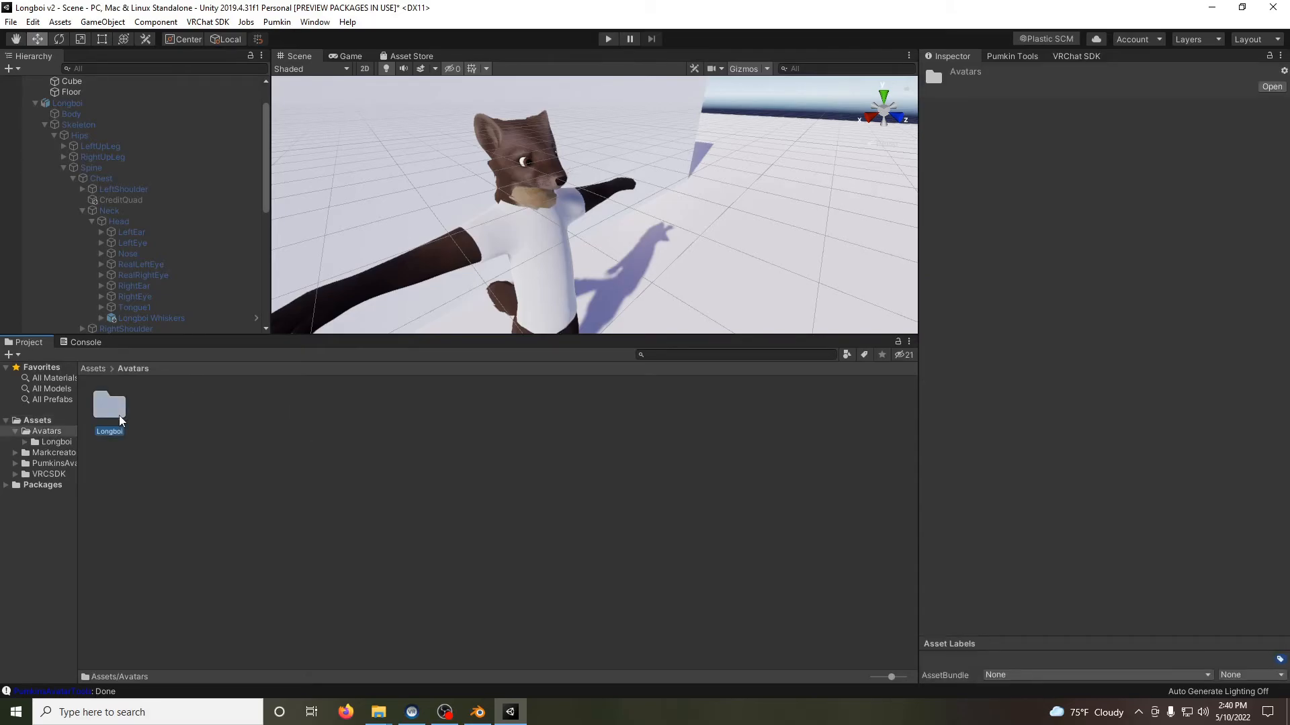
double_click(119, 415)
double_click(211, 412)
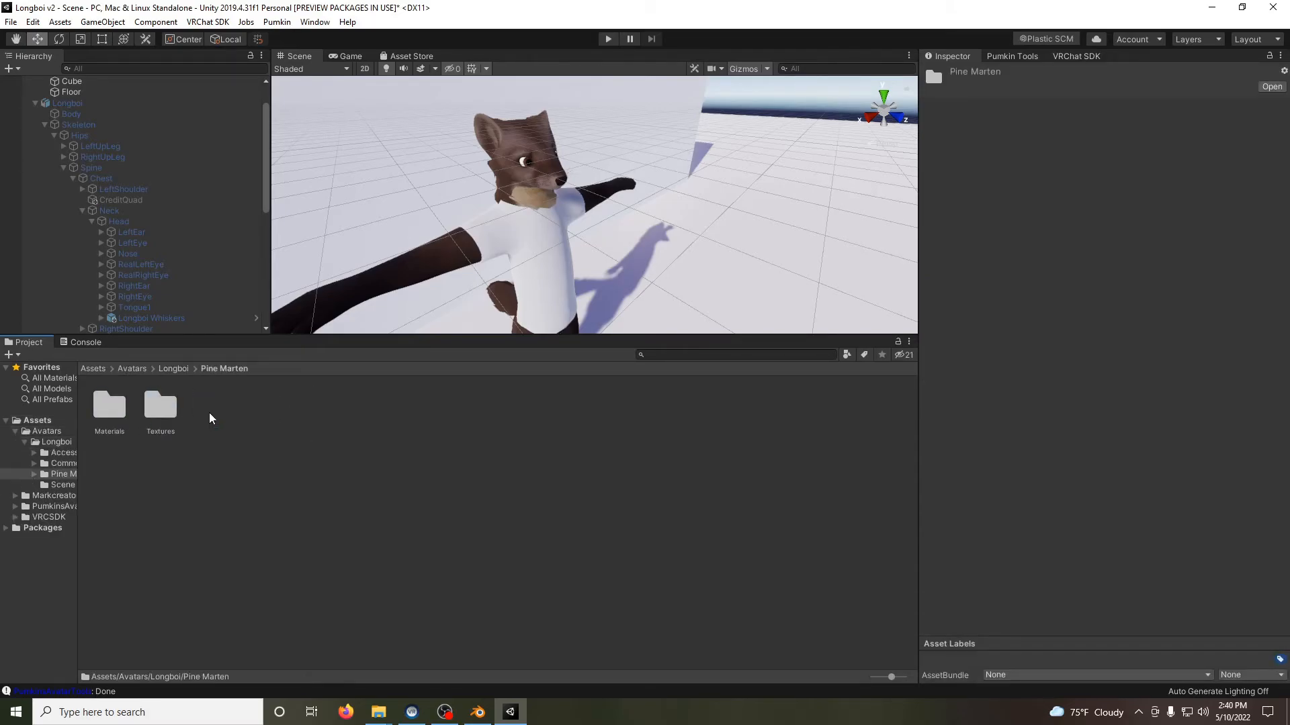
double_click(125, 416)
- Apply the Body, eyes and both Fur Tufts materials to the matching parts of the T-shirt avatar in the scene
left_click_drag(109, 411, 524, 149)
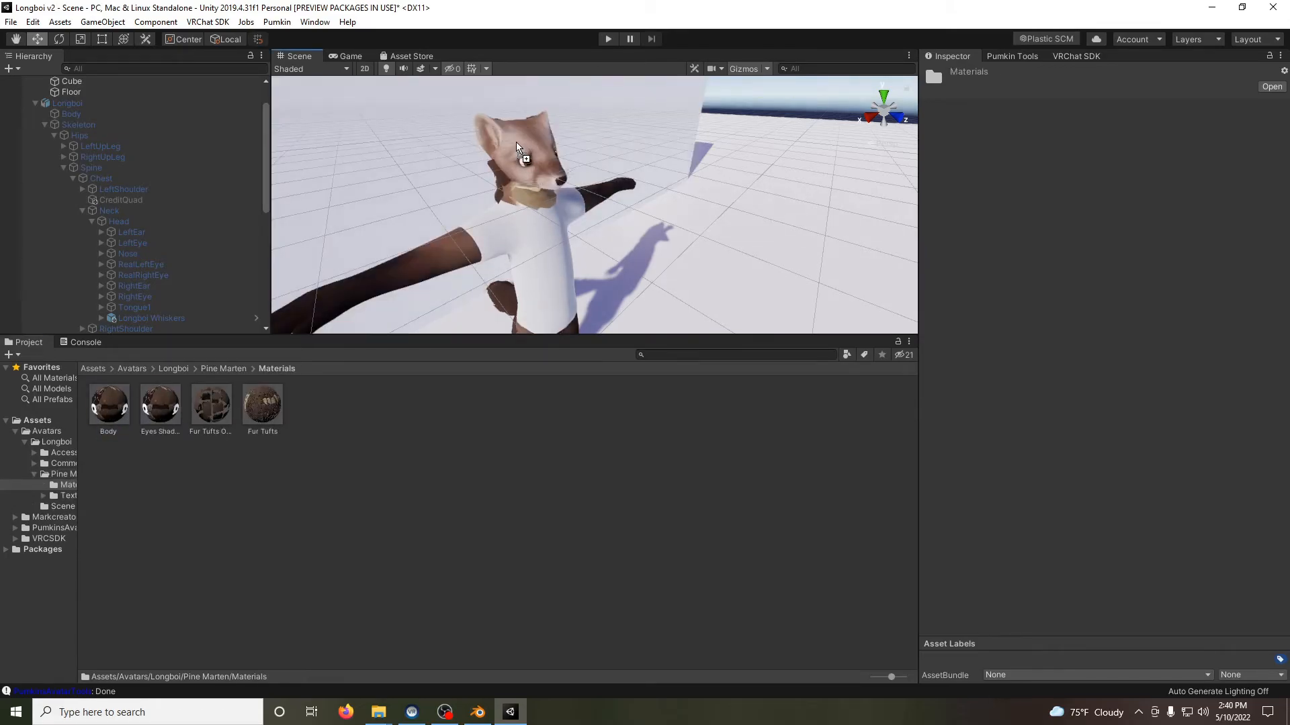
left_click(170, 410)
left_click_drag(170, 410, 525, 164)
left_click_drag(210, 418, 497, 187)
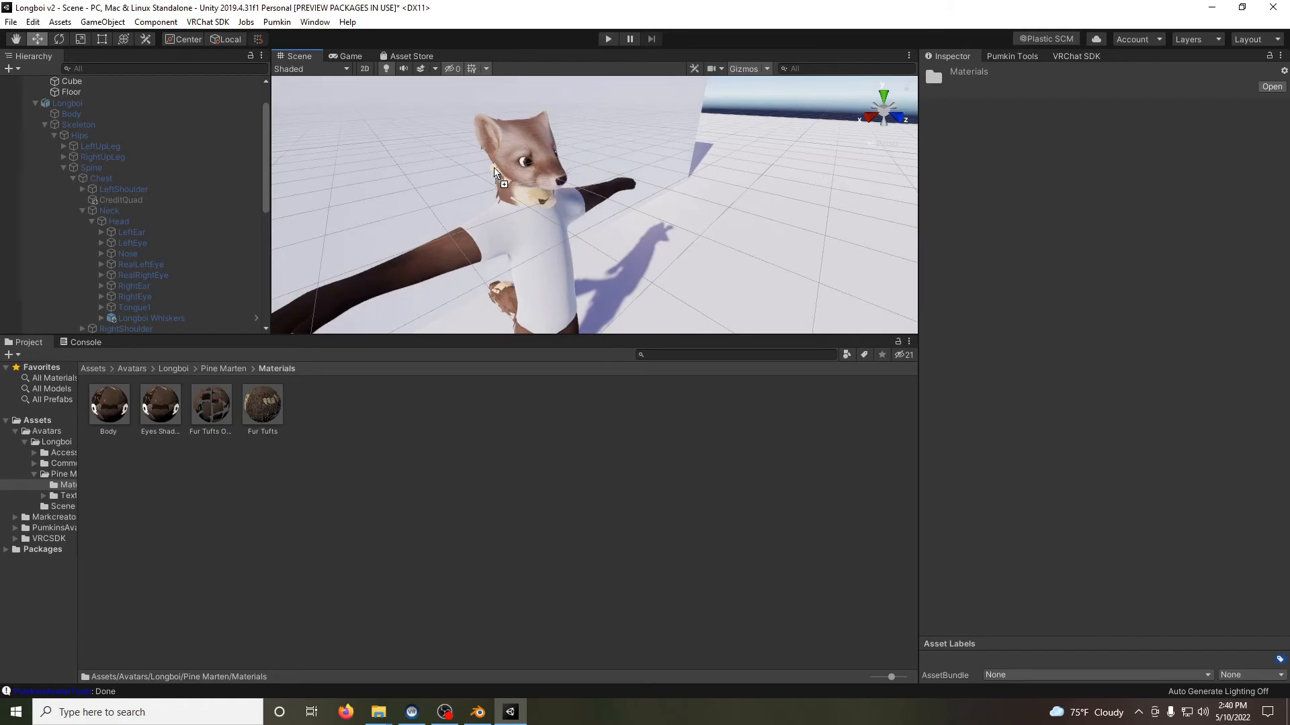
mouse_move(264, 411)
left_mouse_down()
mouse_move(429, 221)
mouse_move(538, 269)
mouse_move(498, 173)
left_mouse_up()
- Return to the Assets folder and import the full LBWD - T-Shirt_PC Unity package from the Desktop
left_click(227, 369)
left_click(167, 370)
left_click(125, 371)
left_click(91, 370)
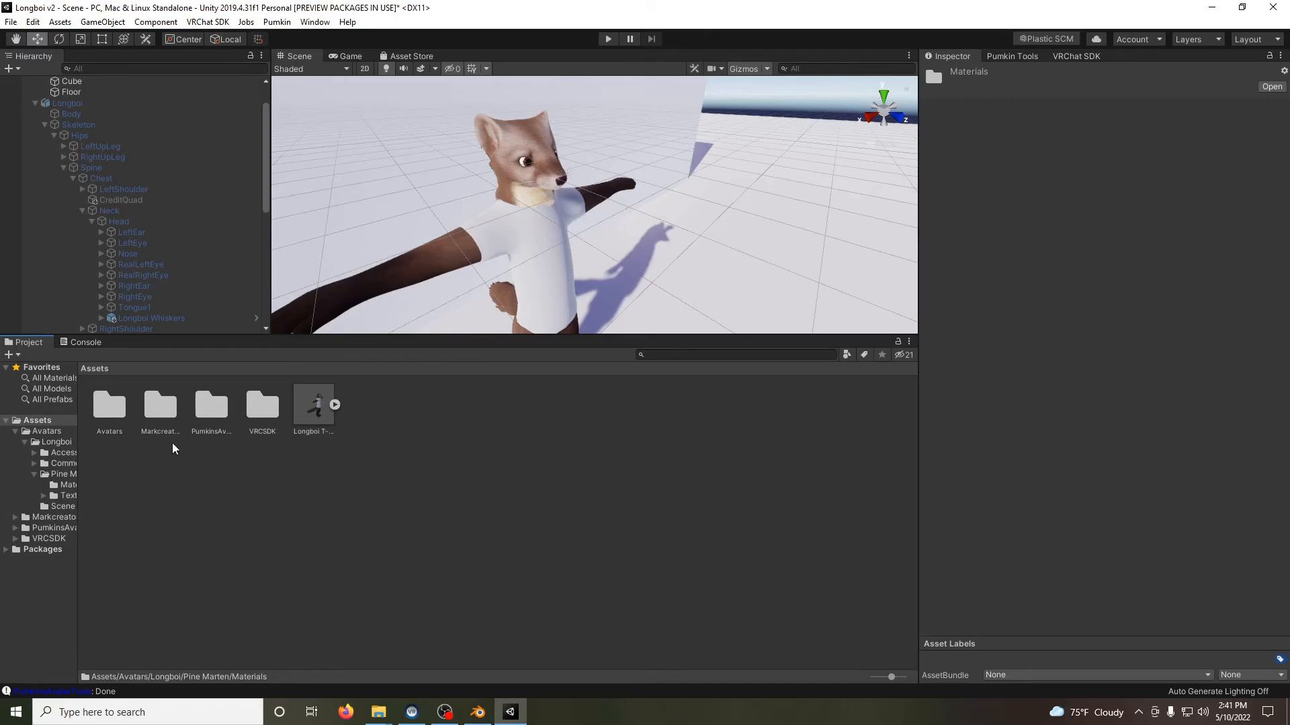
mouse_move(383, 716)
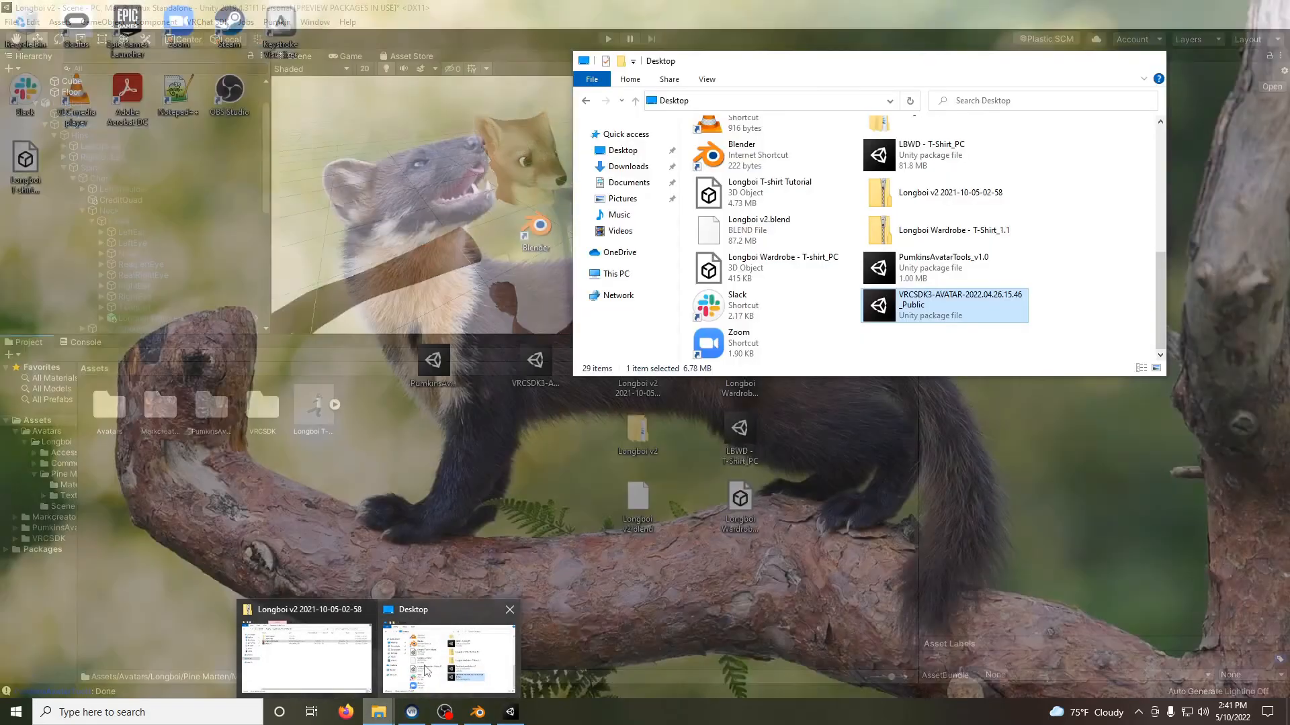
left_click(430, 672)
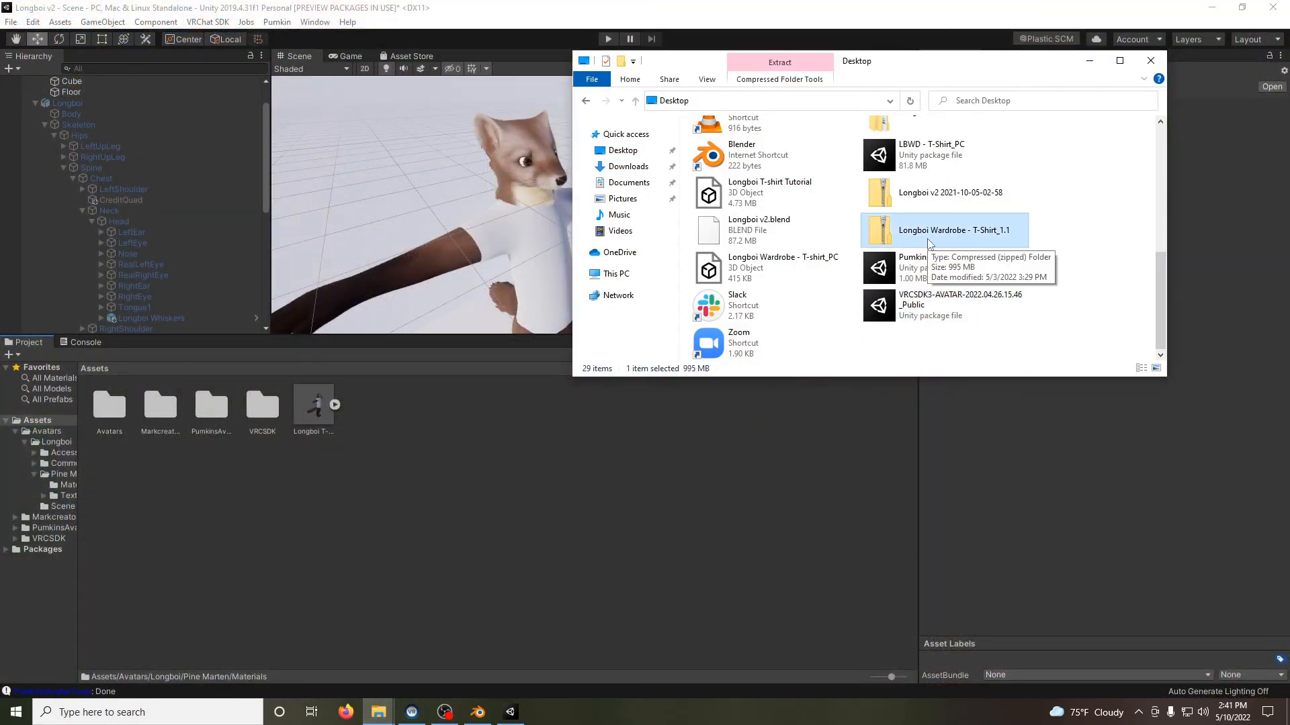
scroll(930, 244, "up", 2)
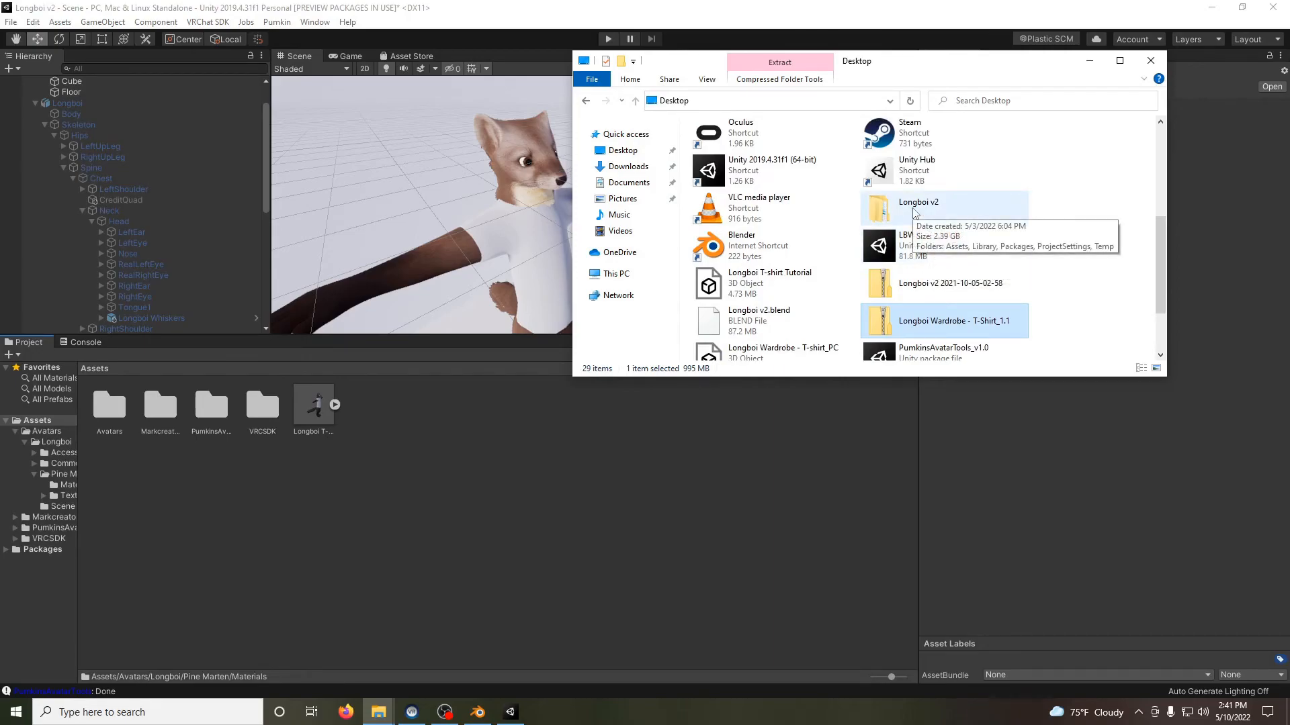
scroll(915, 214, "down", 2)
double_click(929, 155)
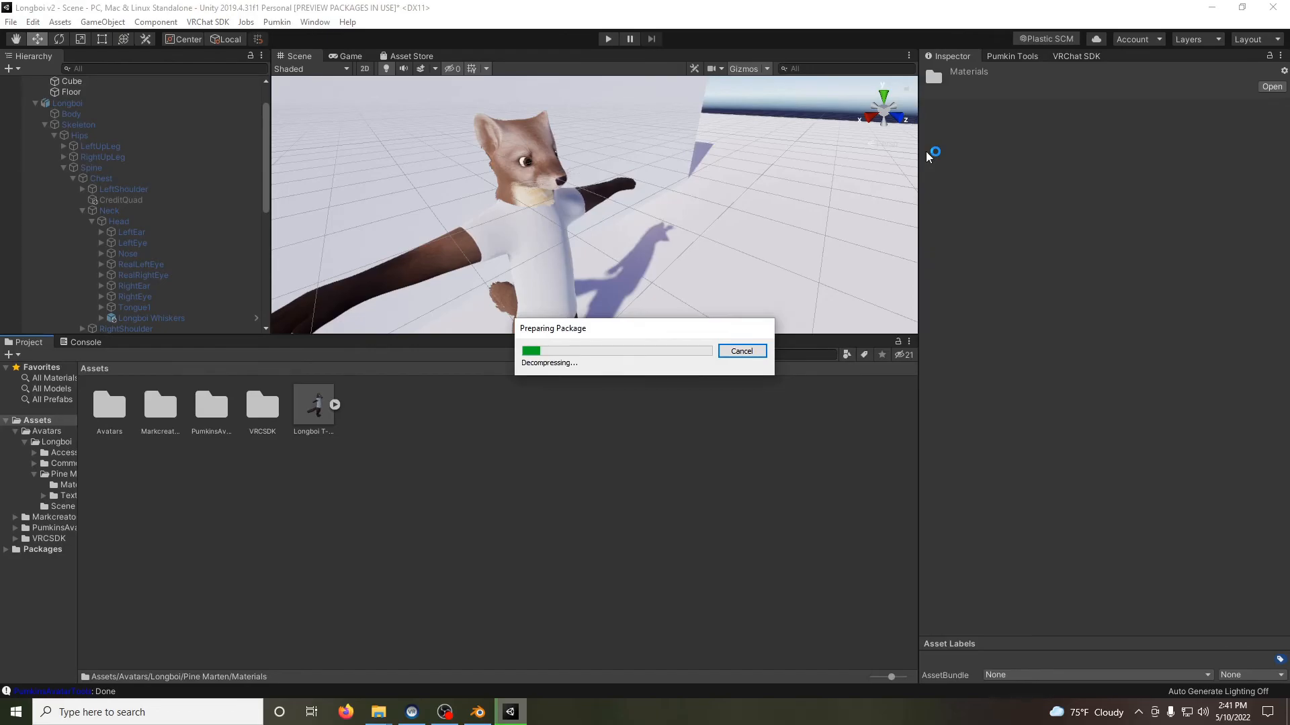
left_click(402, 503)
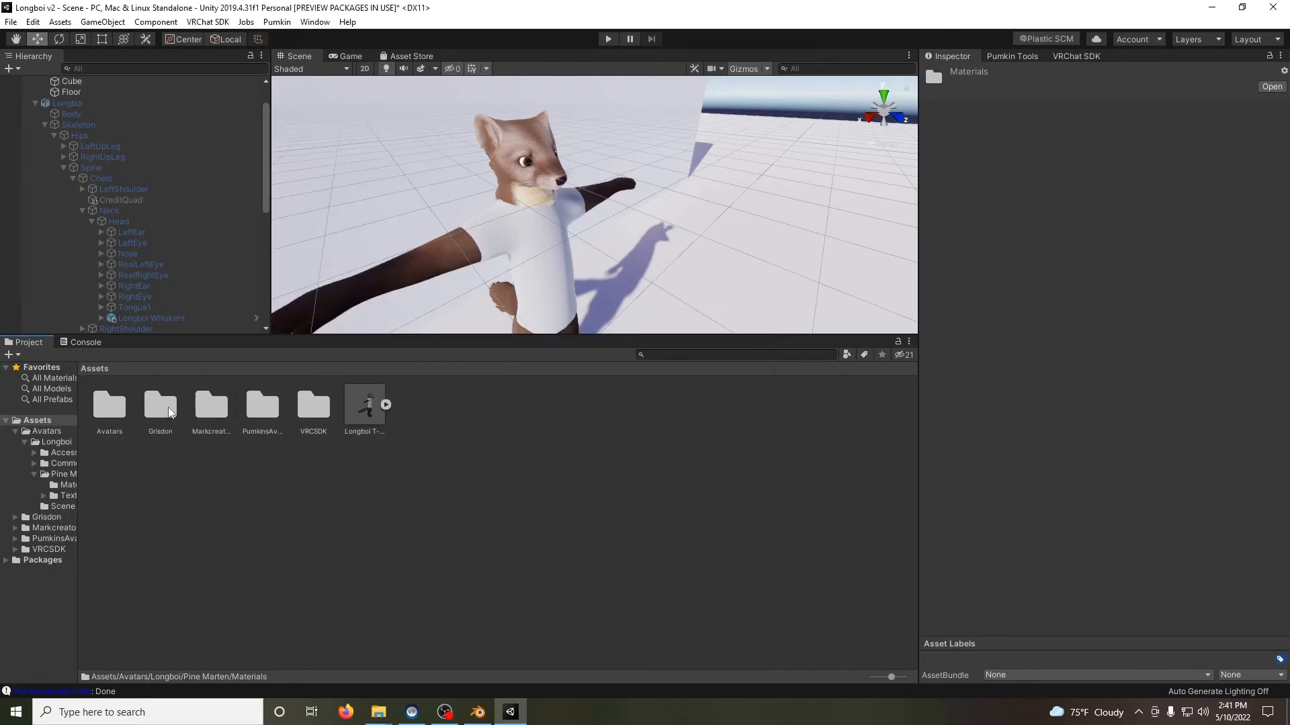
- Apply the light blue T-shirt material from the imported T-shirt package's Materials/PC folder to the avatar's shirt in the scene
double_click(168, 408)
double_click(116, 408)
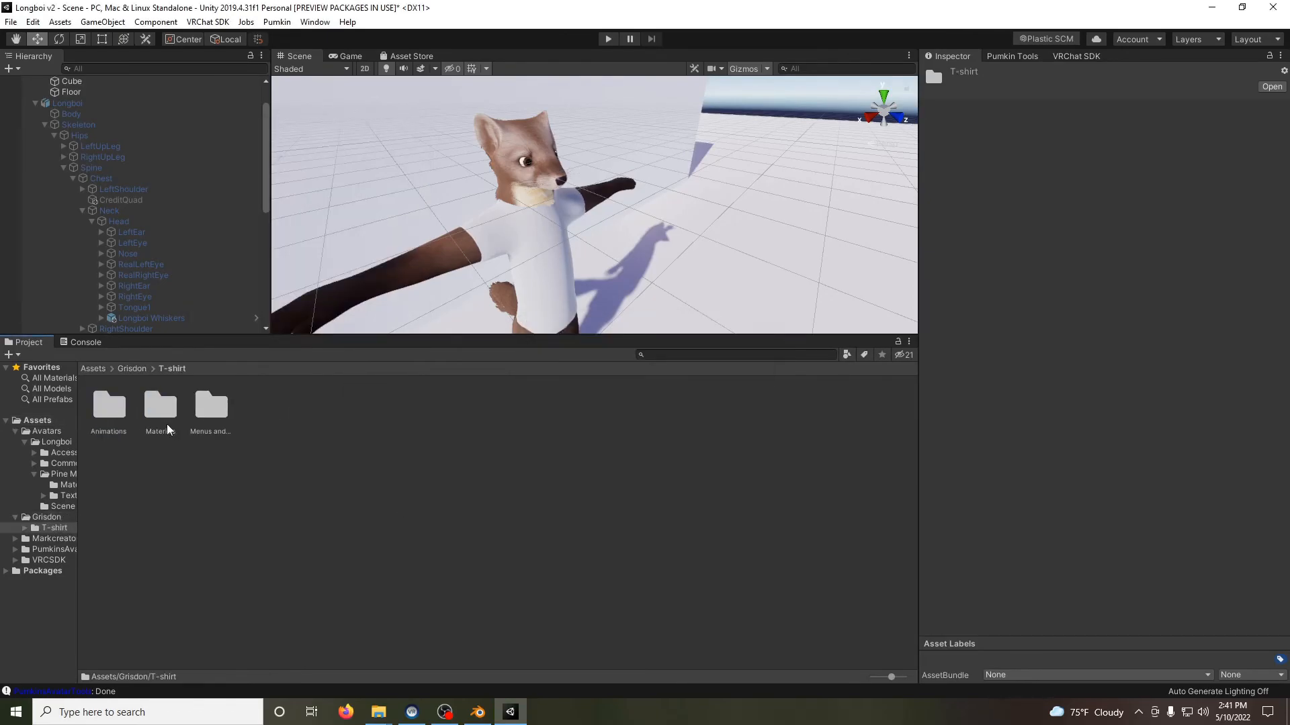
double_click(160, 409)
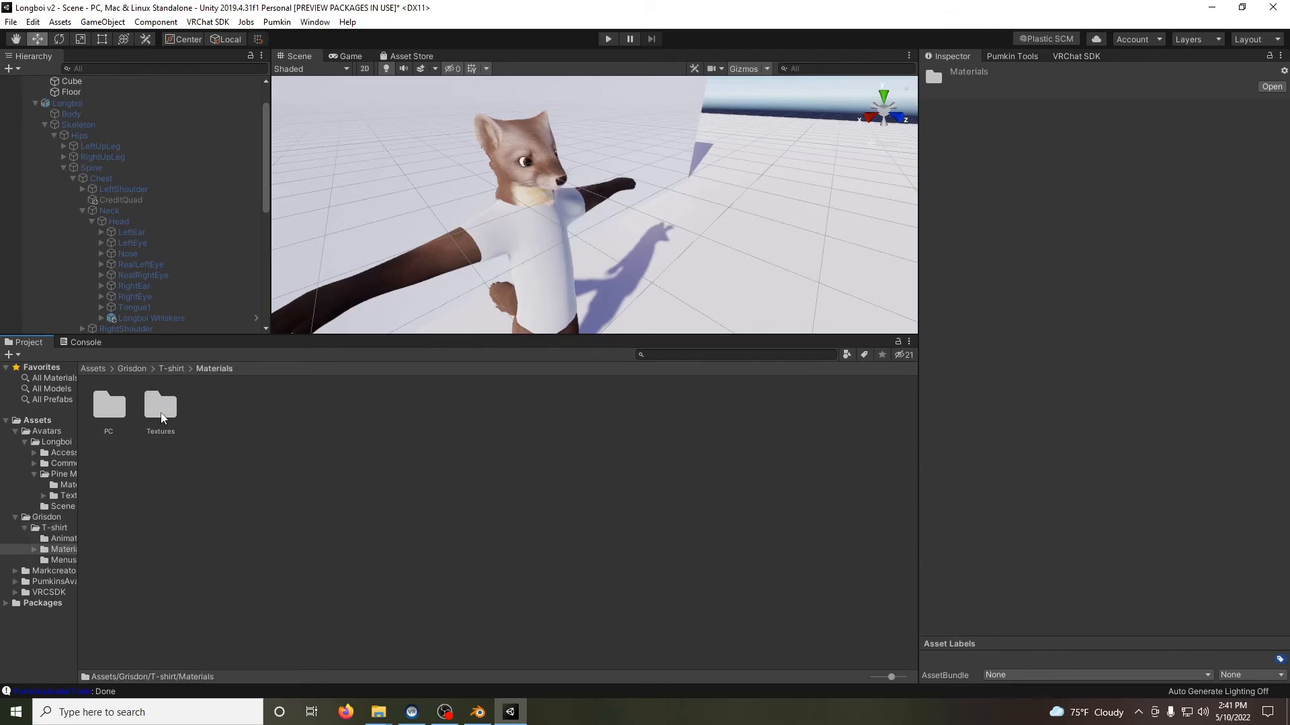
double_click(109, 407)
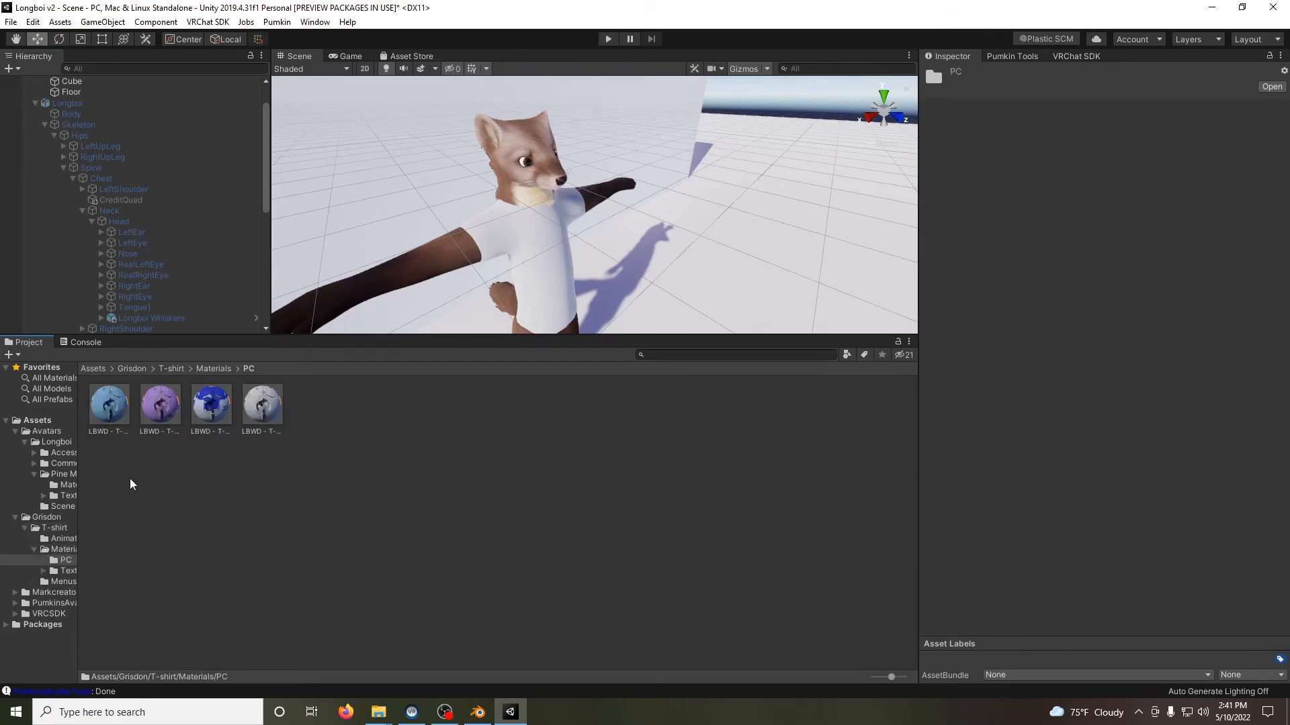
left_click_drag(126, 409, 532, 272)
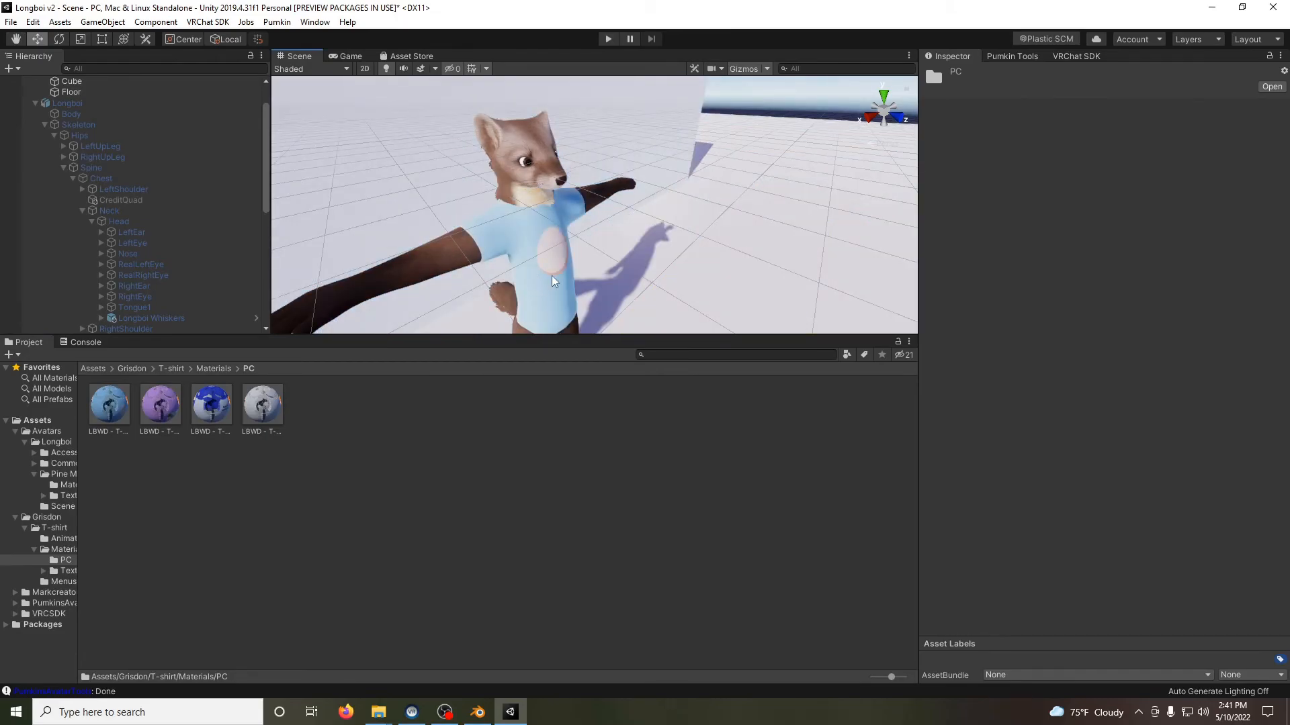
- Sign in to the VRChat SDK by entering the account username and password
left_click(1069, 57)
left_click(1129, 188)
type("Grisdon")
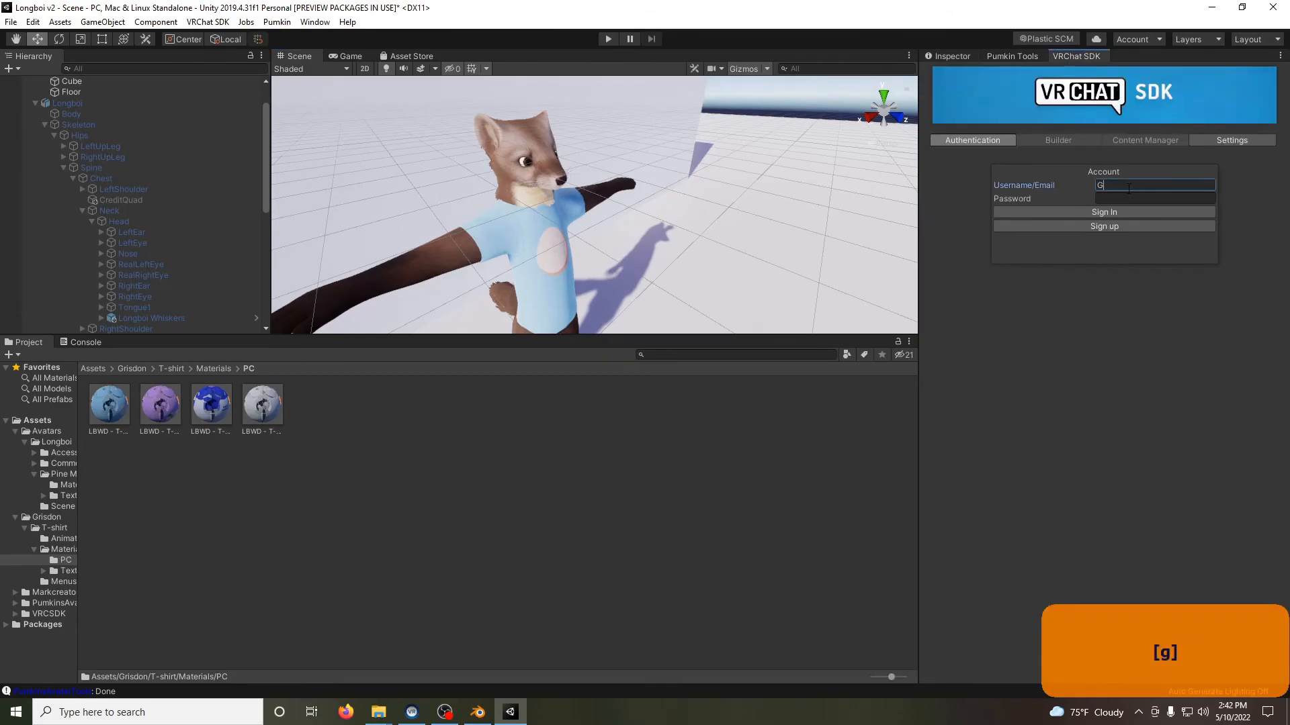
key("Tab")
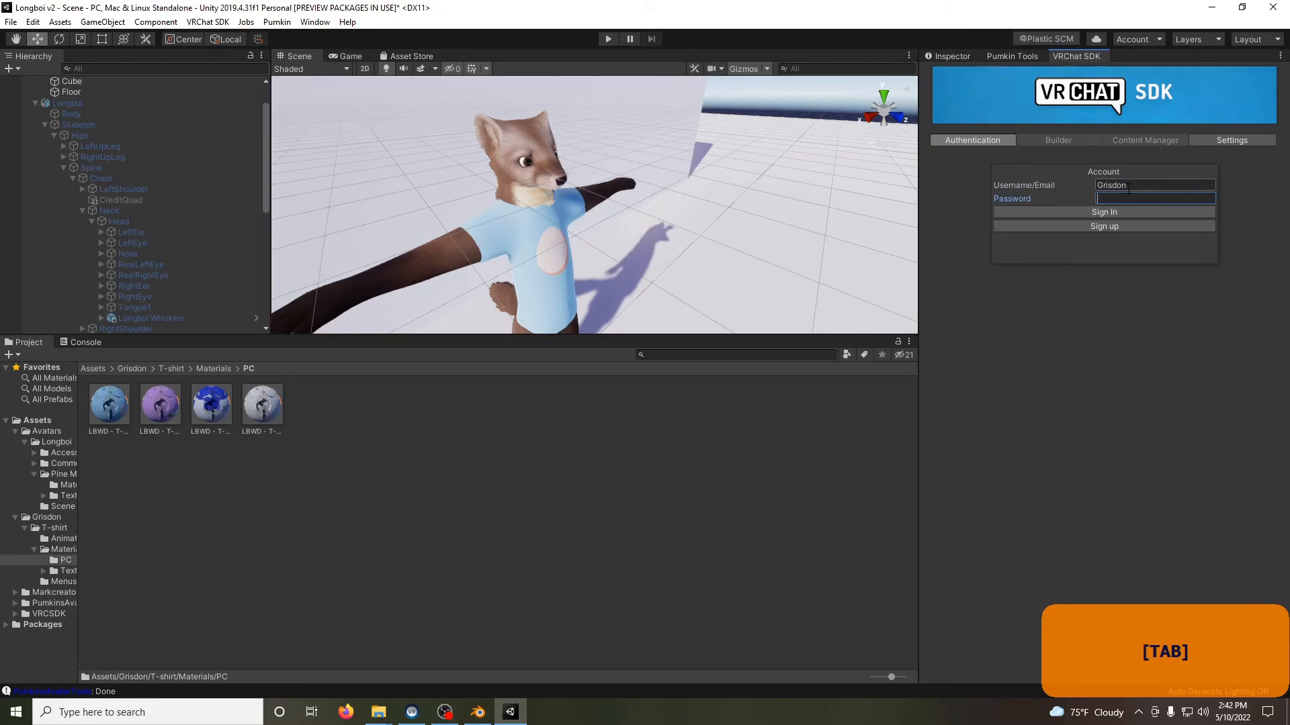
- Auto-fix the avatar's mesh import errors for Legacy Blendshape Normals and disabled Read/Write in the VRChat SDK builder
left_click(1058, 140)
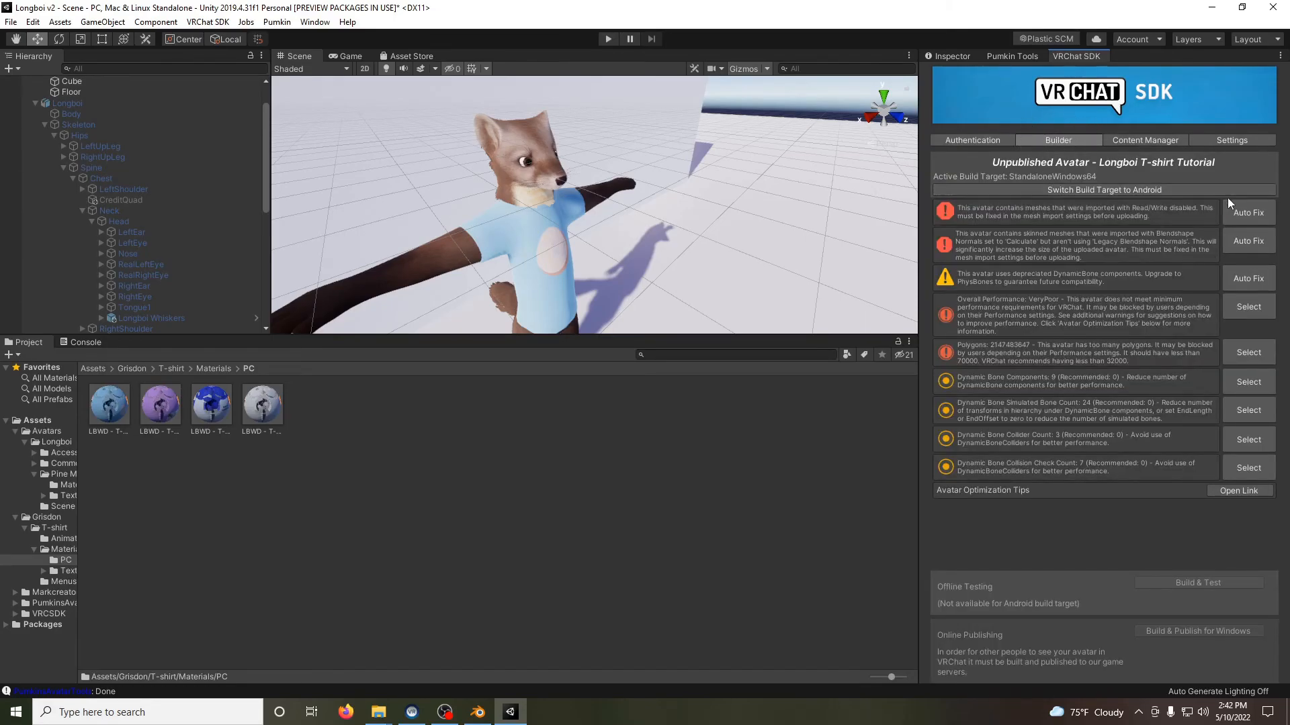
left_click(1244, 245)
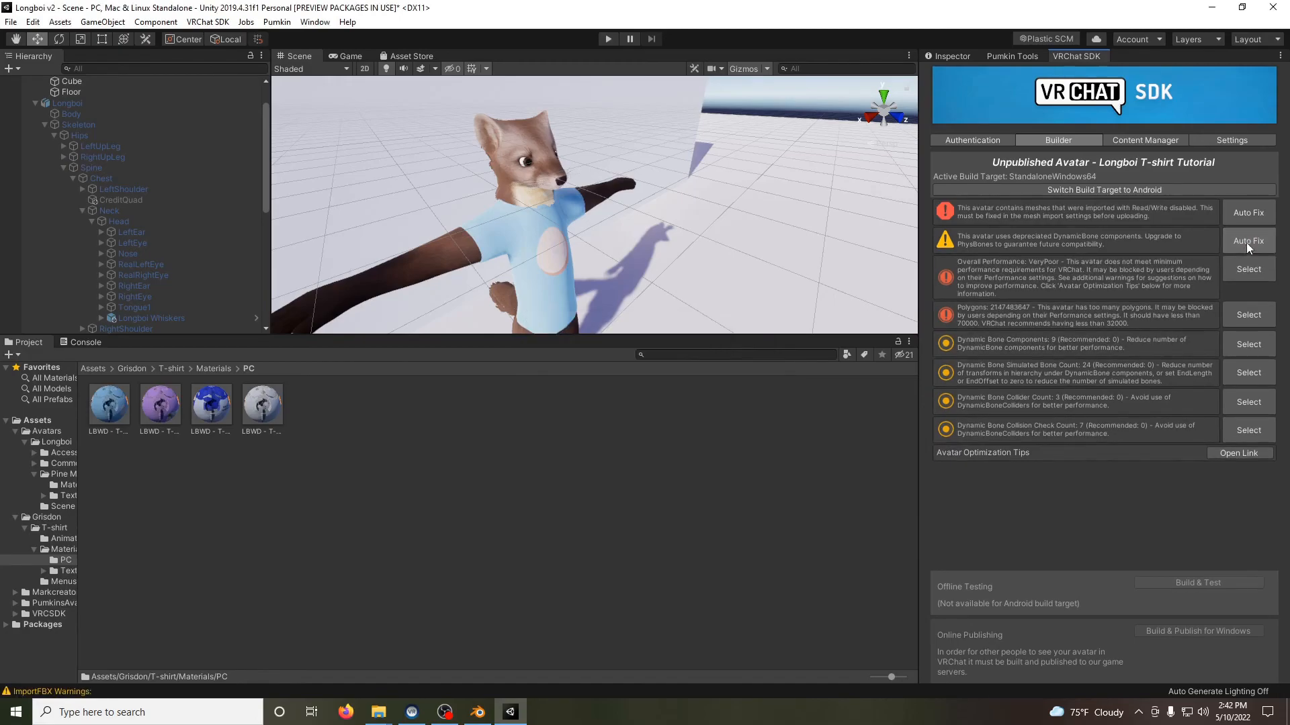
left_click(1250, 212)
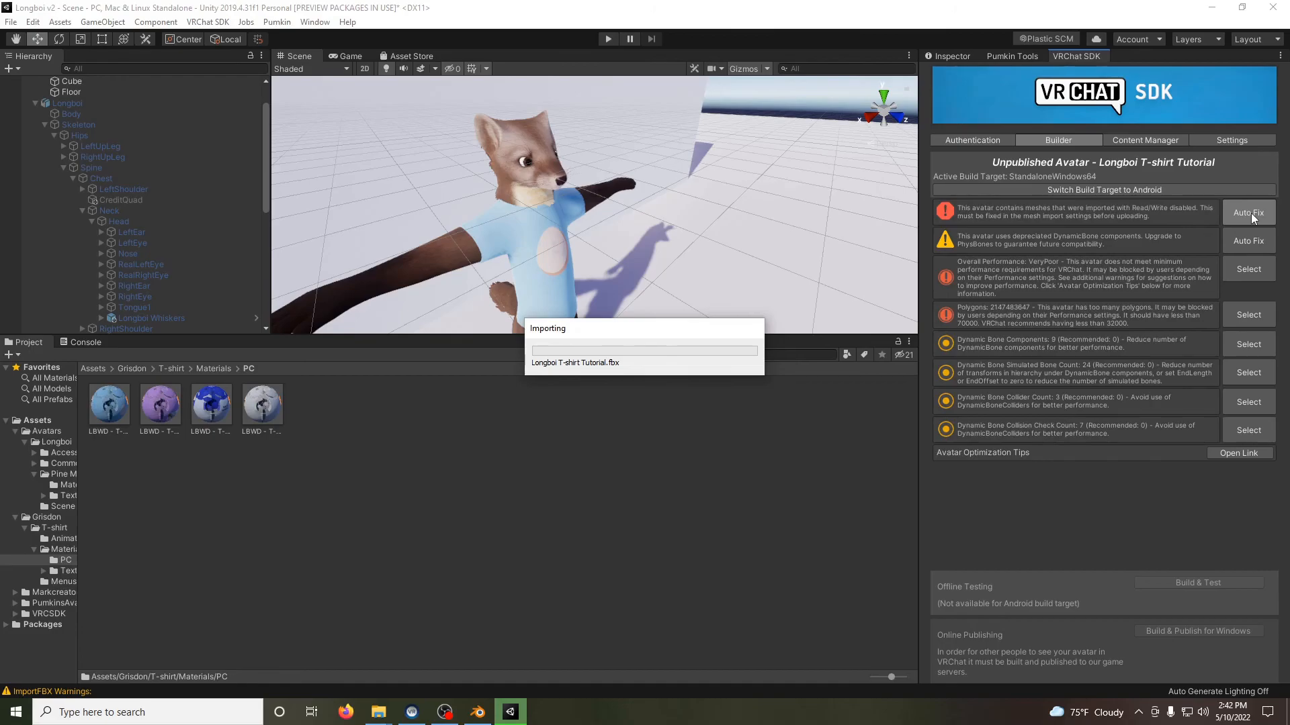
- Auto-convert the avatar's deprecated DynamicBone components to PhysBones and proceed with the replacement
left_click(1250, 212)
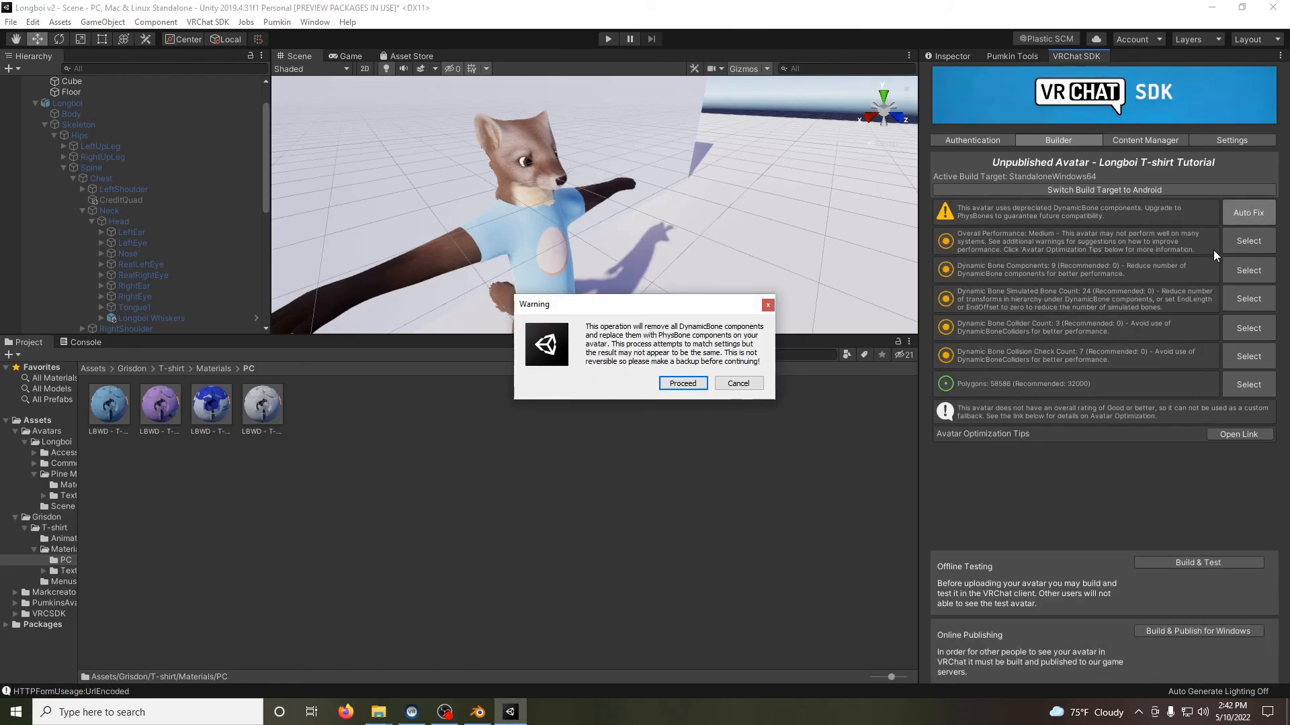
left_click(683, 387)
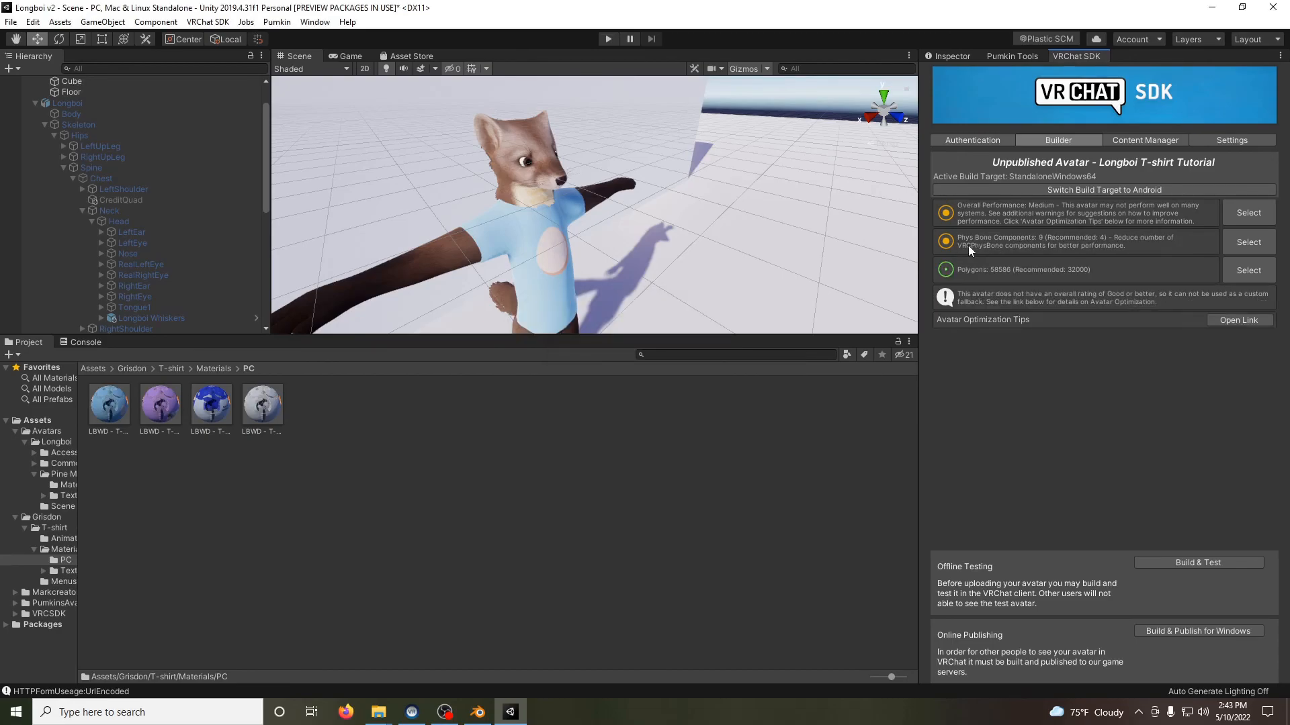